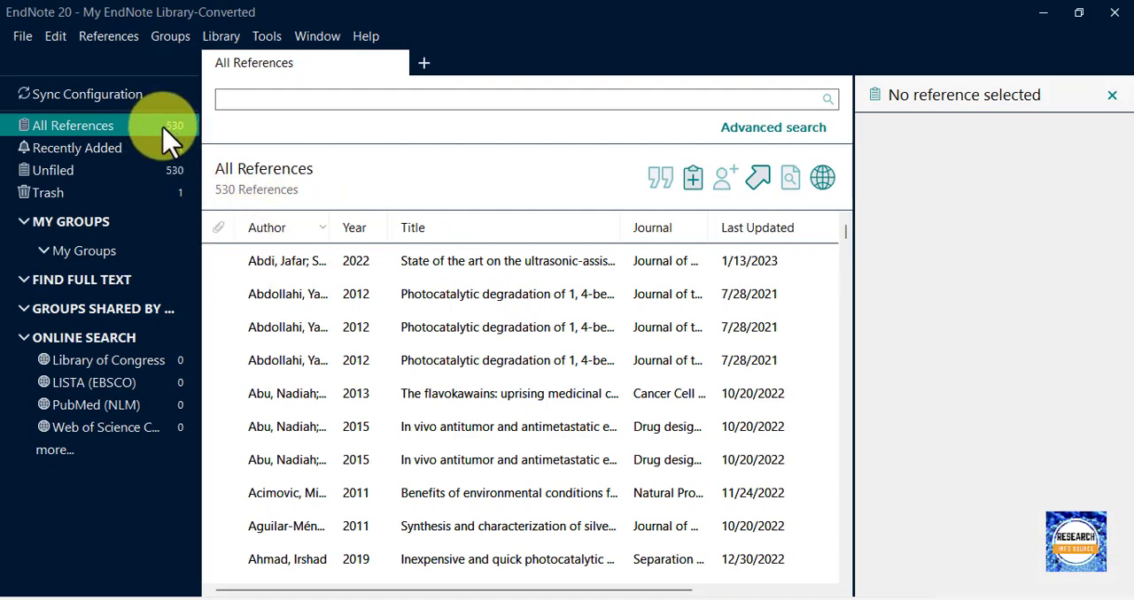
# Start a new reference library and create a Desktop folder for it, named with the owner's first name.
pyautogui.click(8, 37)
pyautogui.click(48, 54)
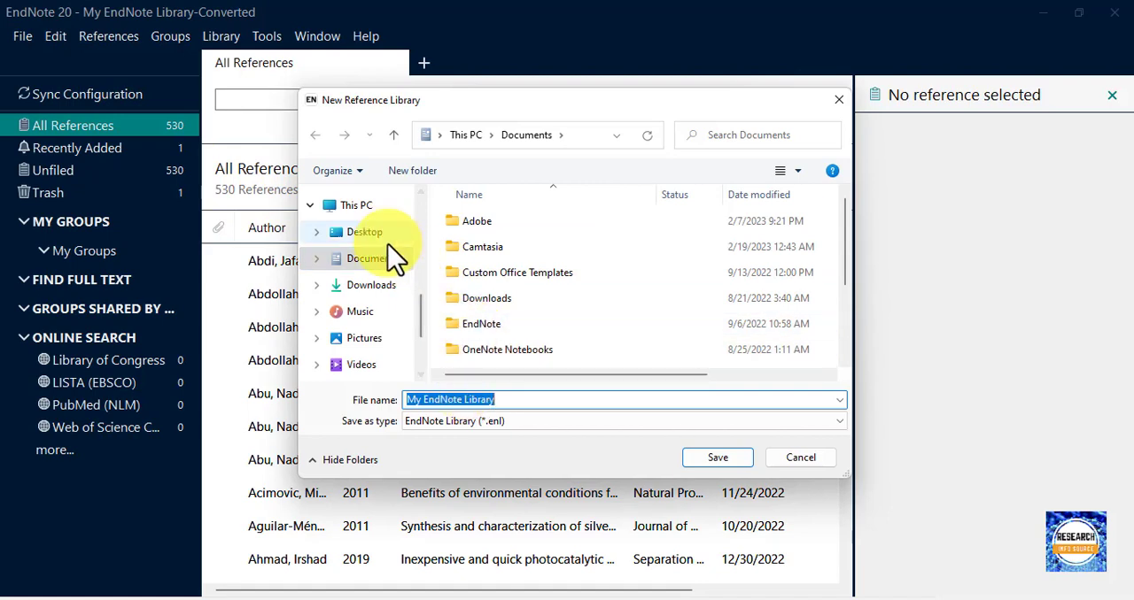
pyautogui.scroll(5, 390, 257)
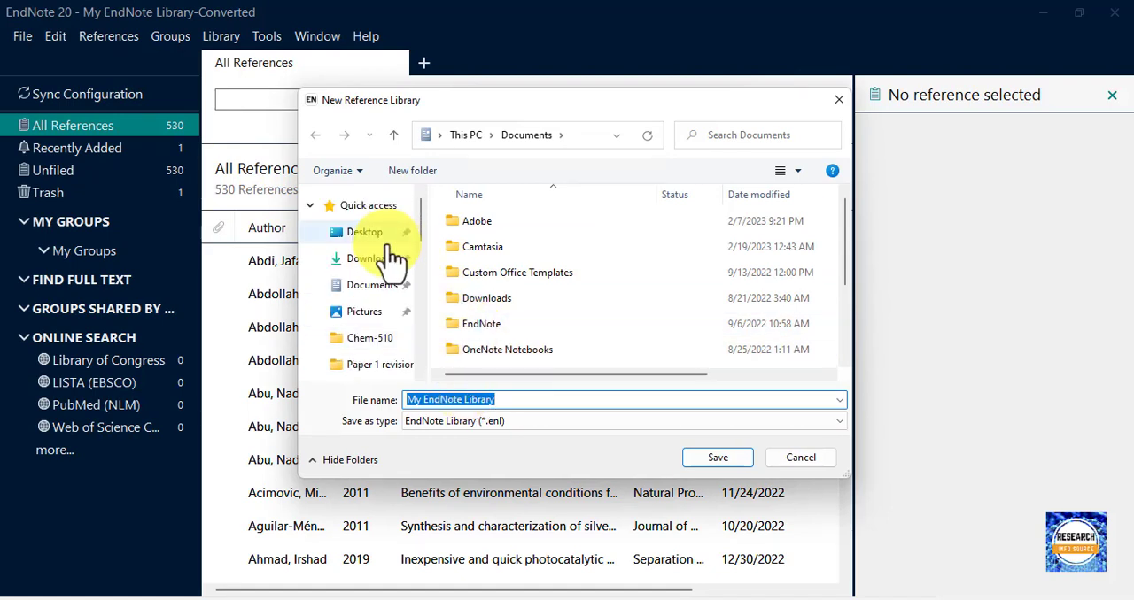
pyautogui.click(382, 240)
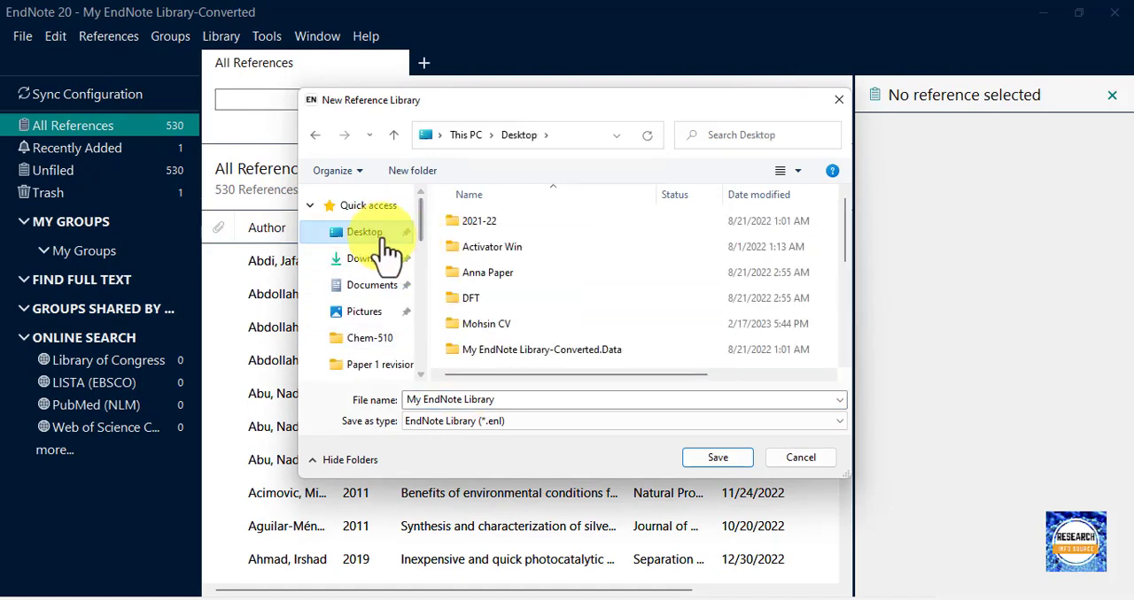
pyautogui.click(412, 172)
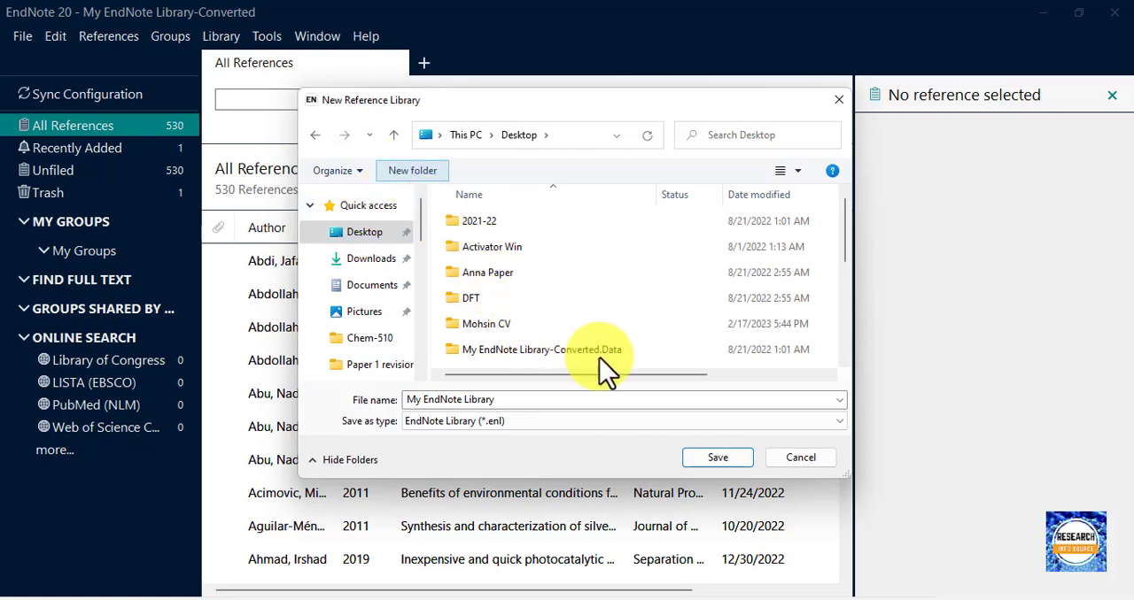
pyautogui.write('Mohsin')
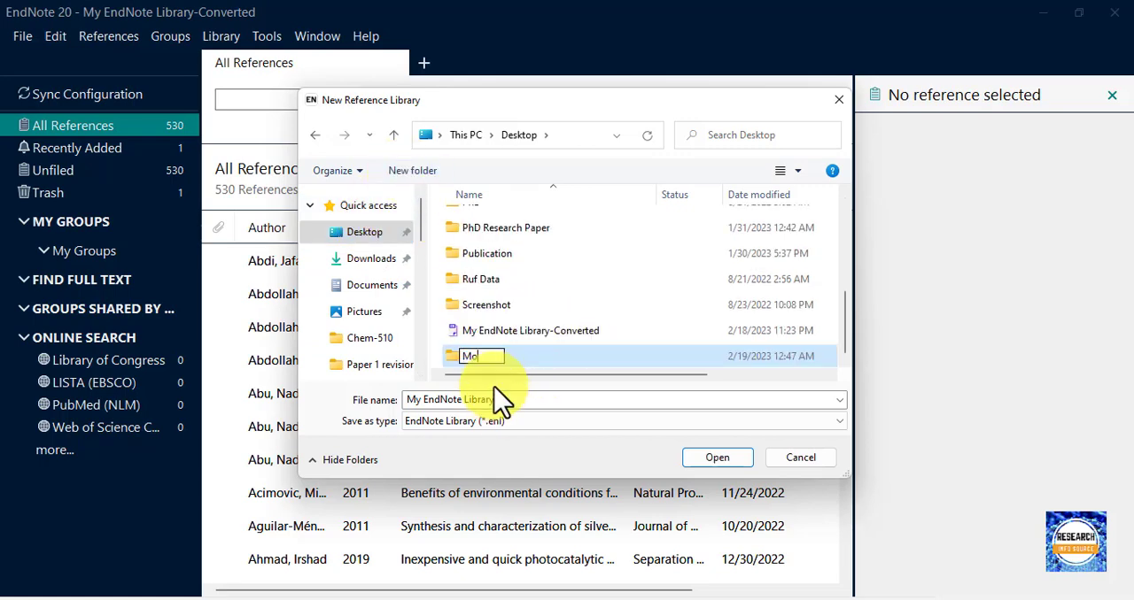
# Save the new library as My EndNote Library inside the new folder and reposition its window.
pyautogui.doubleClick(575, 358)
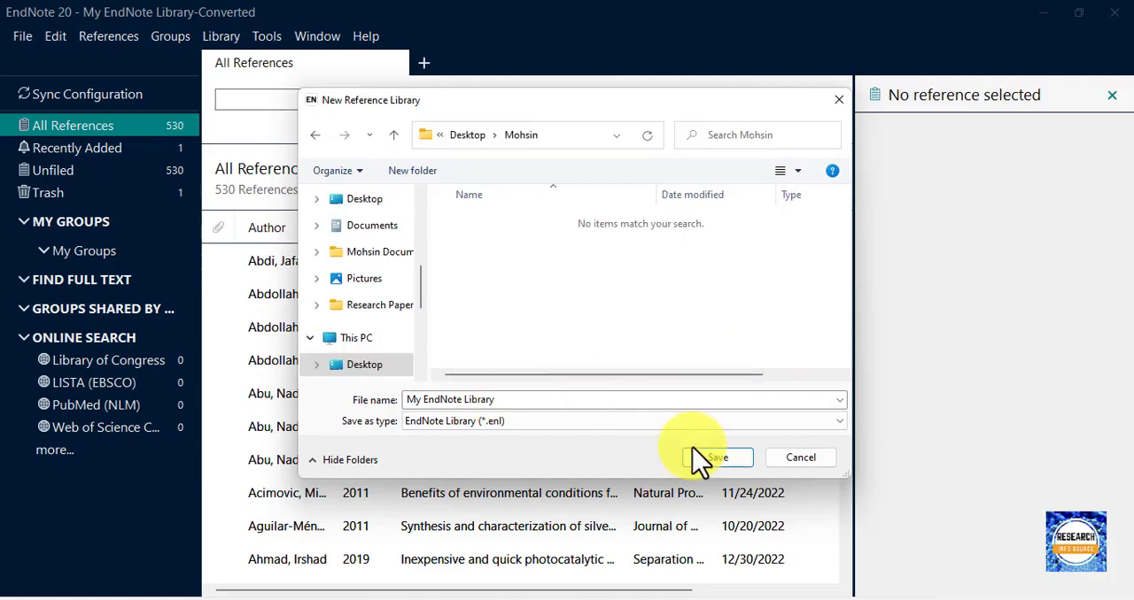
pyautogui.click(719, 459)
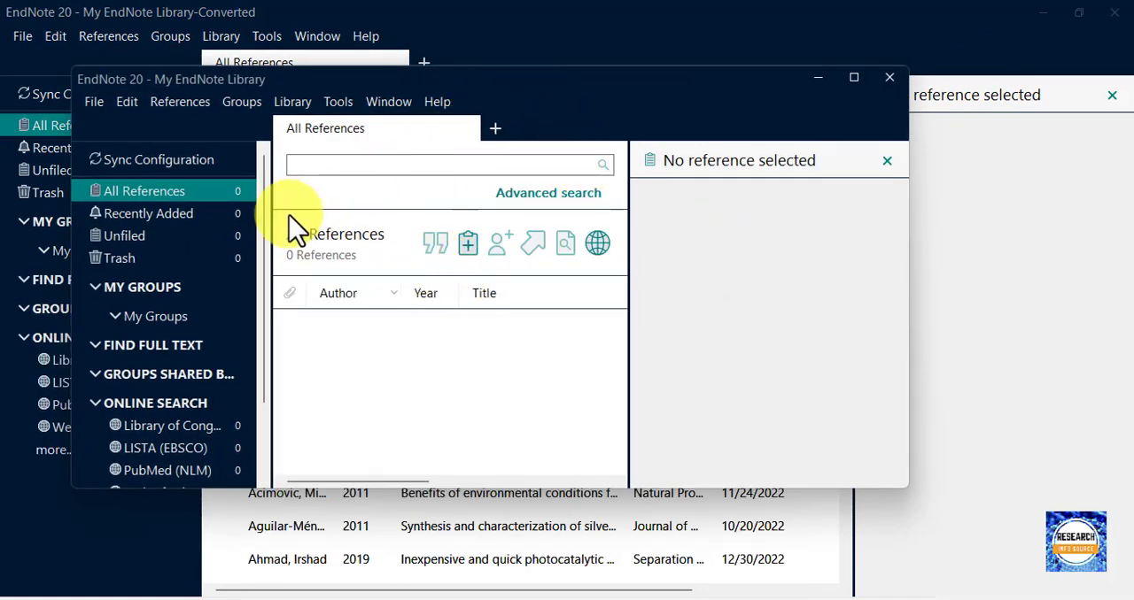
pyautogui.moveTo(531, 85); pyautogui.dragTo(589, 165)
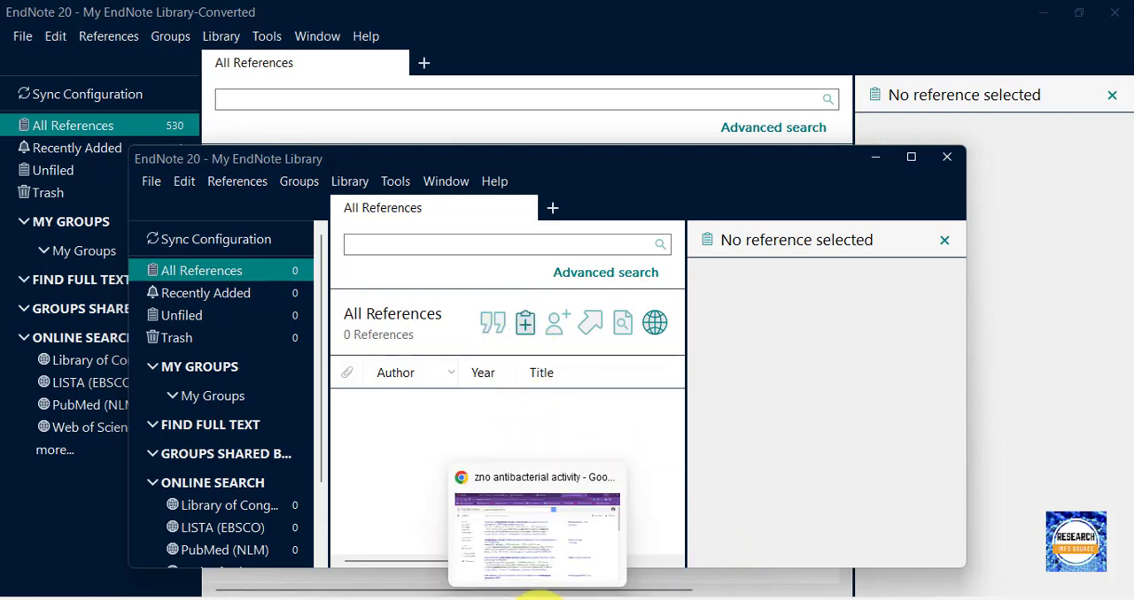
# Switch to Chrome and open Google Scholar in a new tab.
pyautogui.click(538, 598)
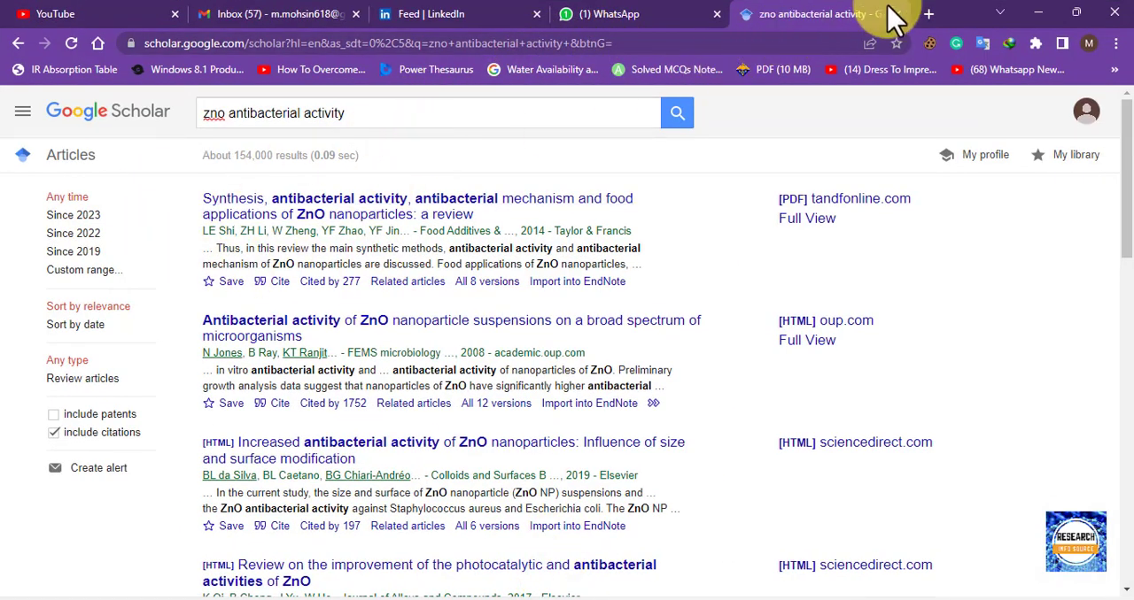
pyautogui.click(928, 14)
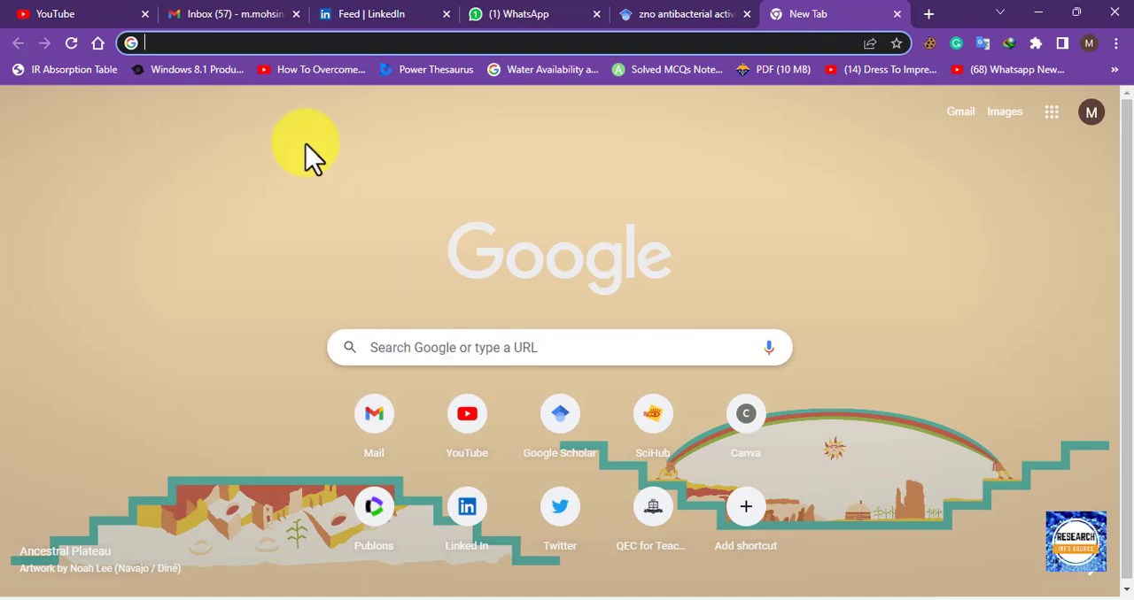
pyautogui.write('go')
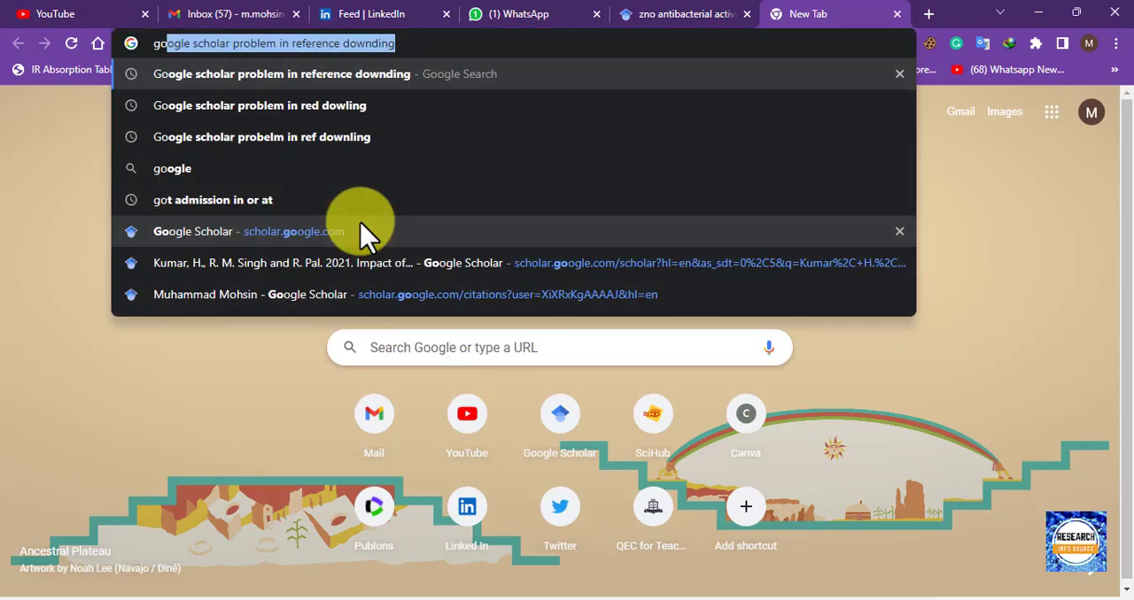
pyautogui.write('ogle')
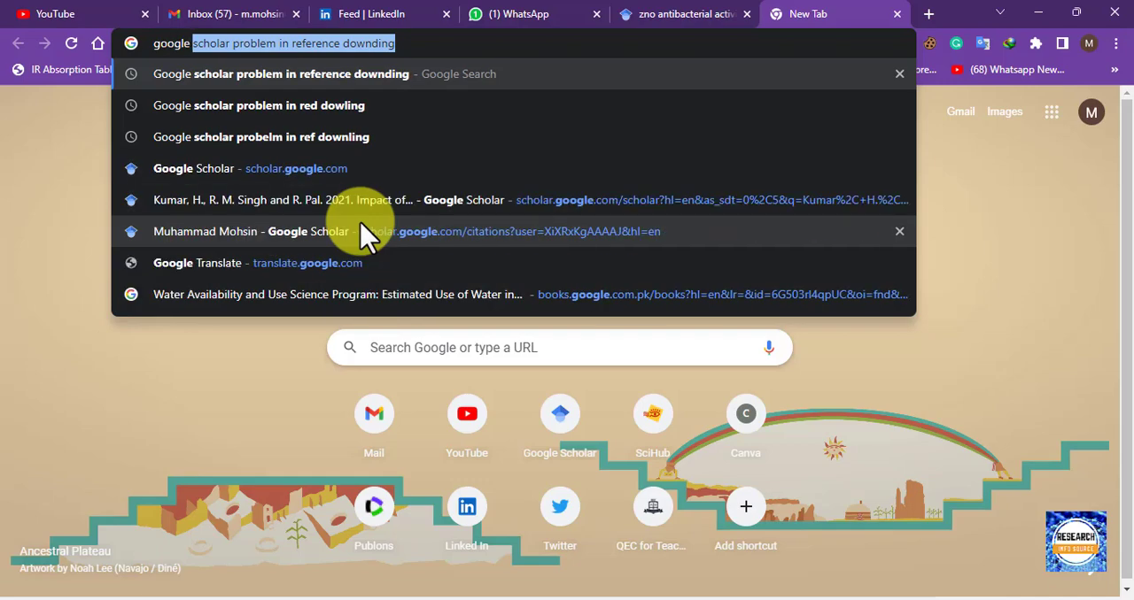
pyautogui.write(' scho')
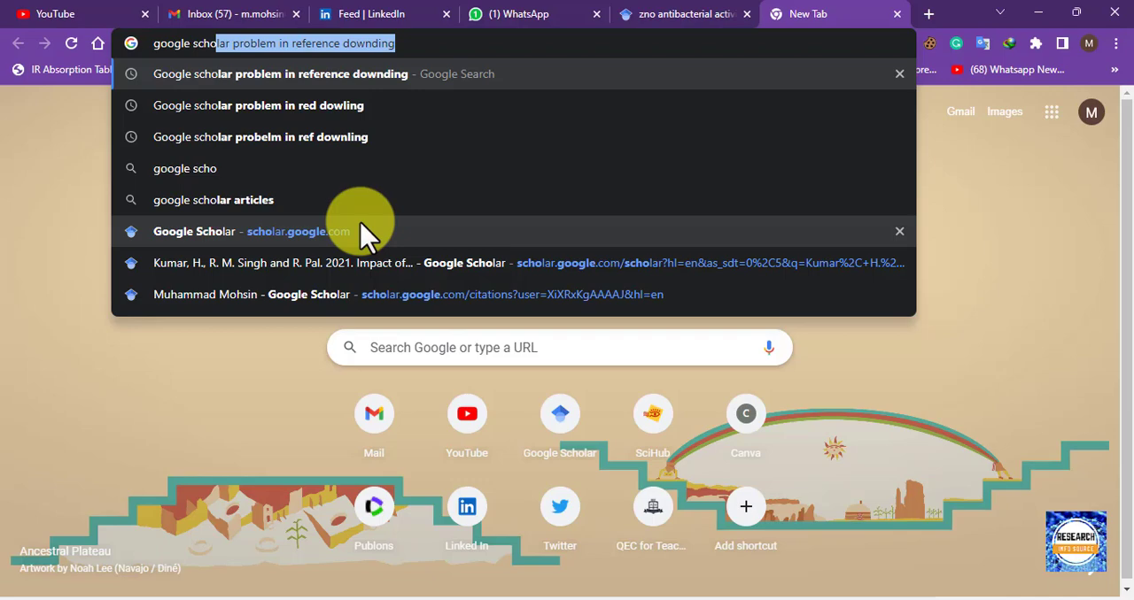
pyautogui.click(368, 235)
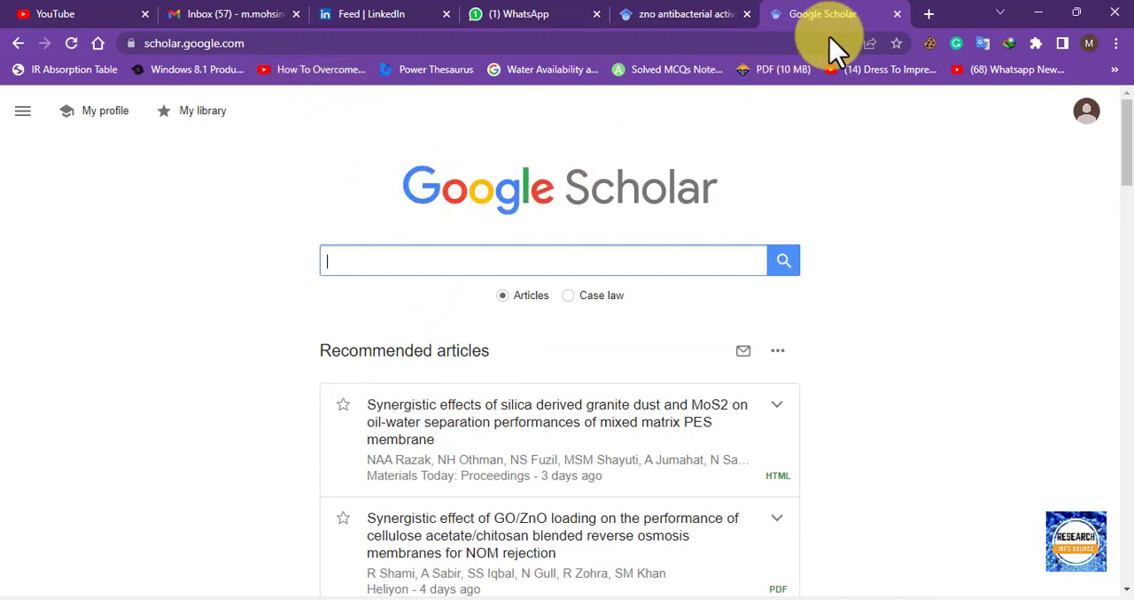
# Find Google Scholar through a Google search in another new tab, open it, and close the duplicate Google Scholar tab.
pyautogui.click(928, 14)
pyautogui.write('Goo')
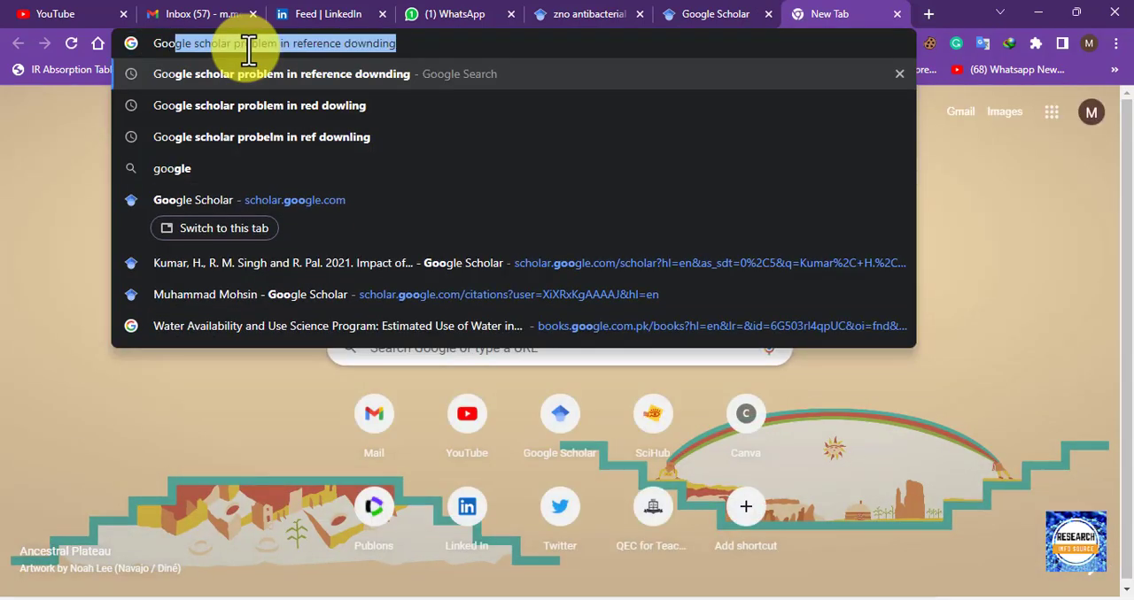
pyautogui.write('gle sc')
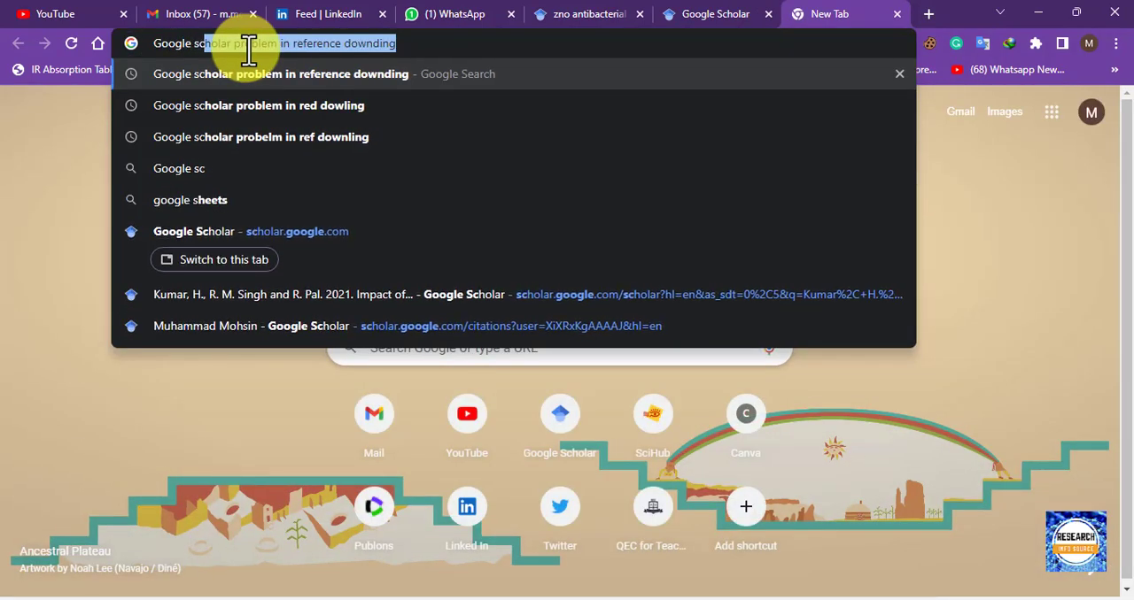
pyautogui.write('halore')
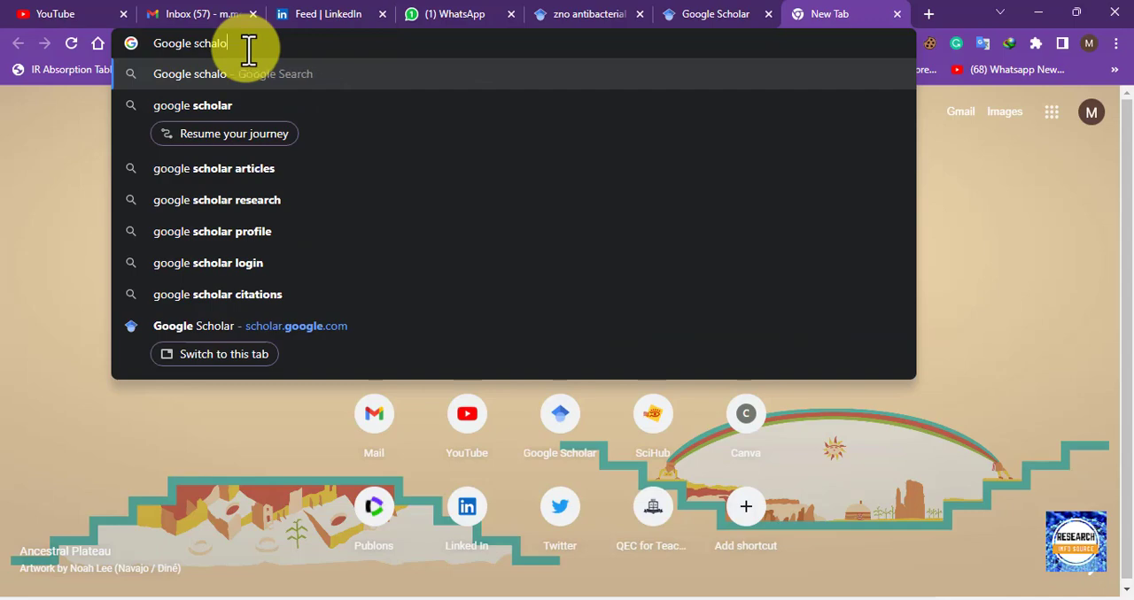
pyautogui.press('BackSpace')
pyautogui.press('BackSpace')
pyautogui.write('olar')
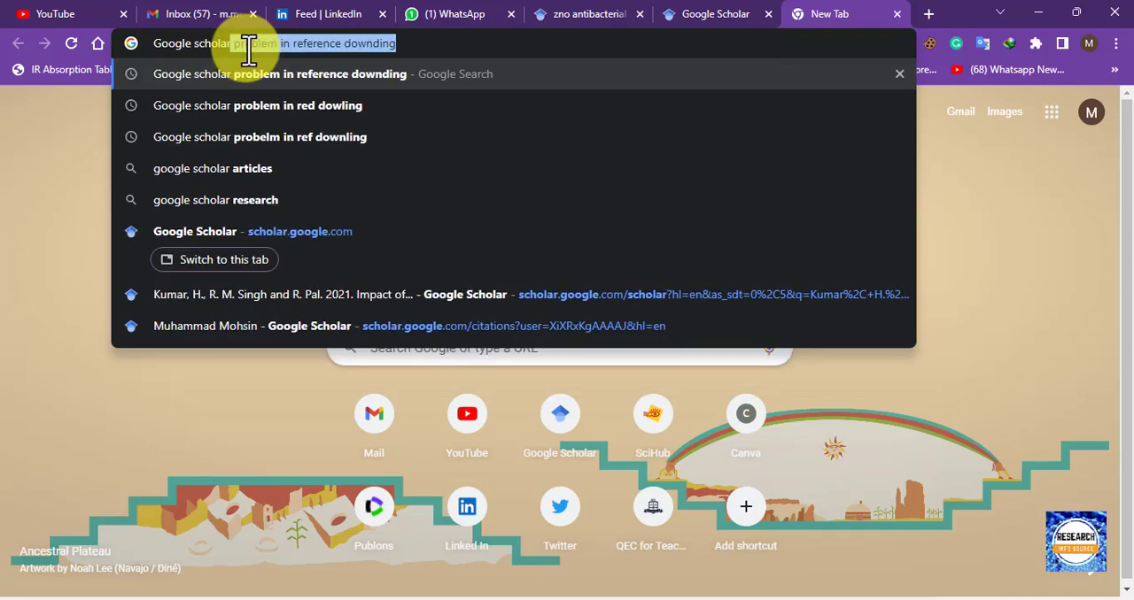
pyautogui.press('Return')
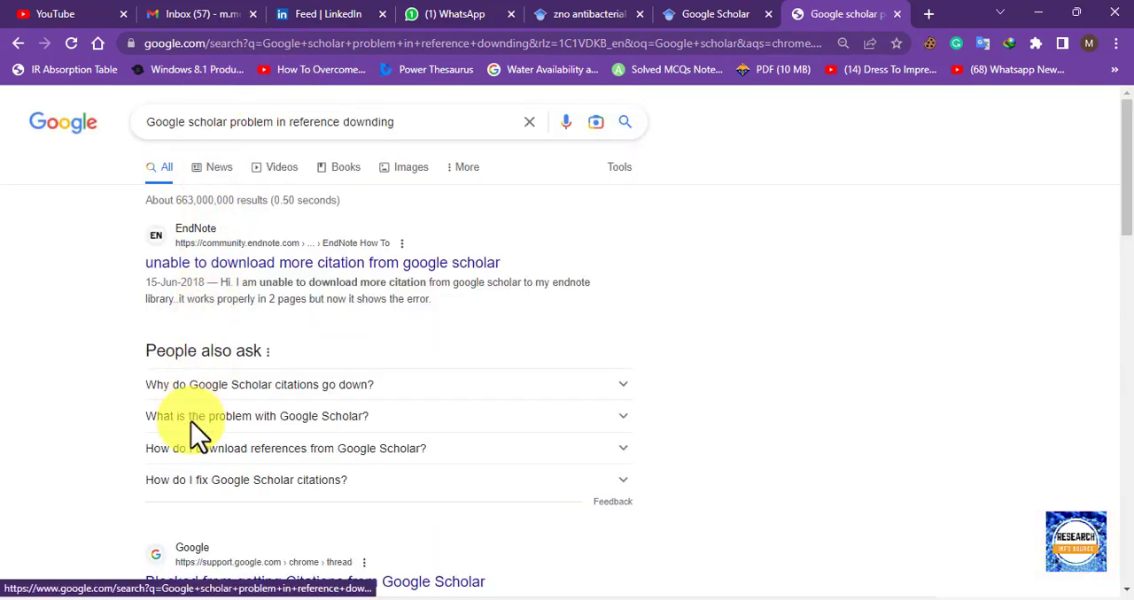
pyautogui.scroll(-3, 200, 435)
pyautogui.scroll(3, 218, 418)
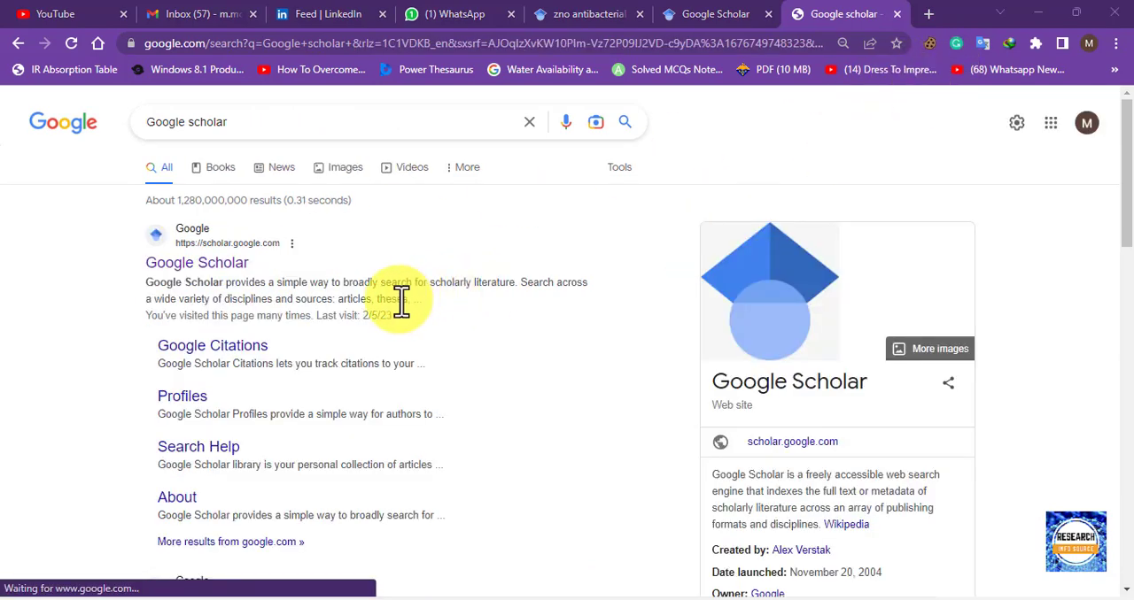
pyautogui.click(203, 280)
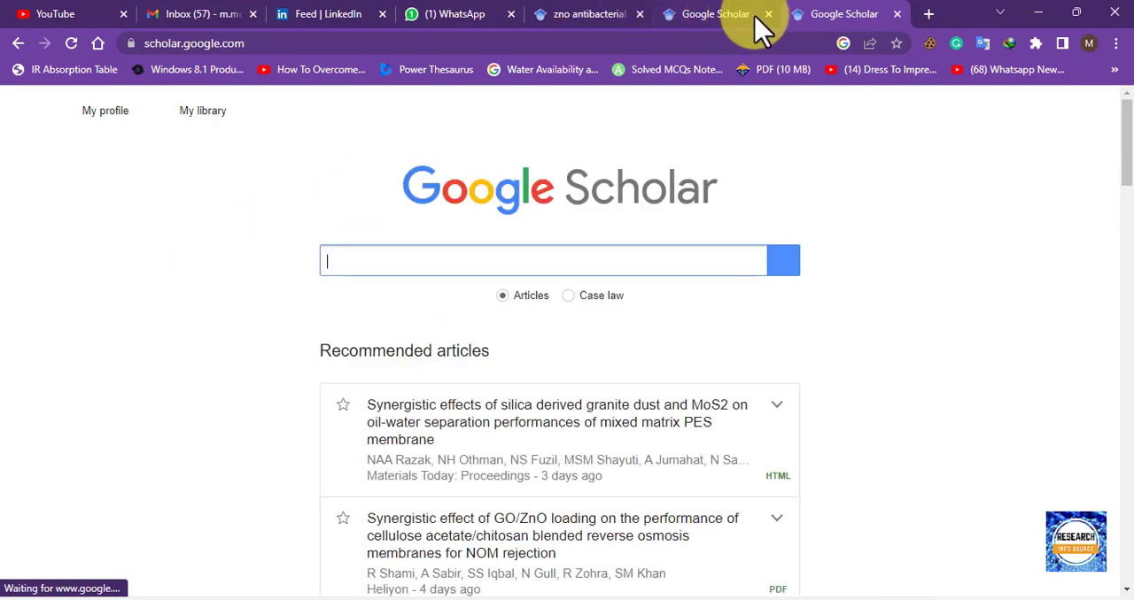
pyautogui.click(768, 14)
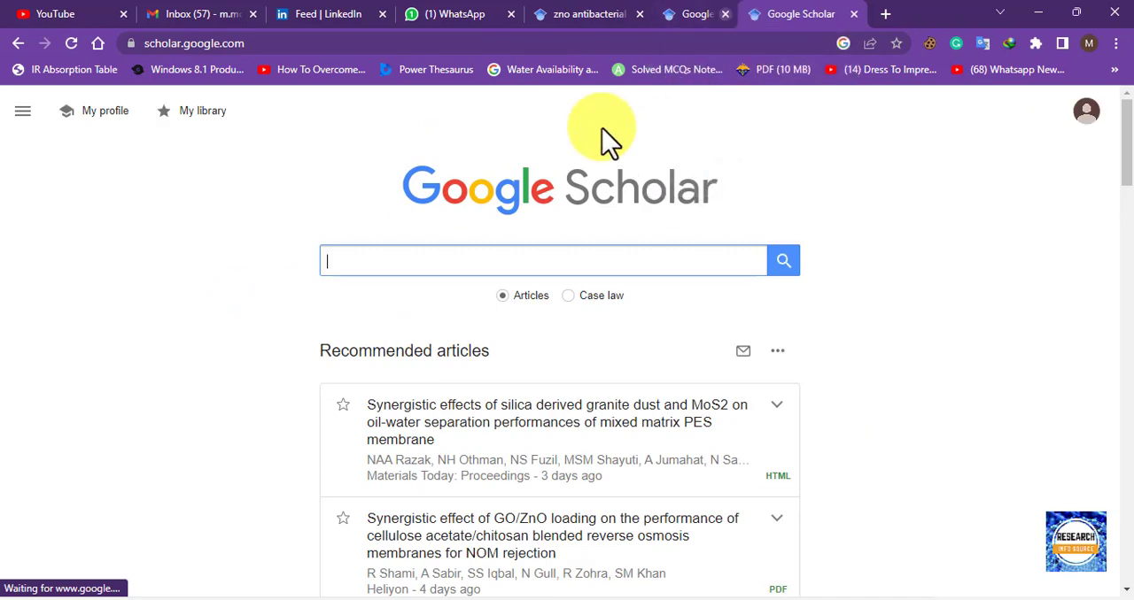
# Search Google Scholar for the earlier query "zno antibacterial activity".
pyautogui.click(404, 260)
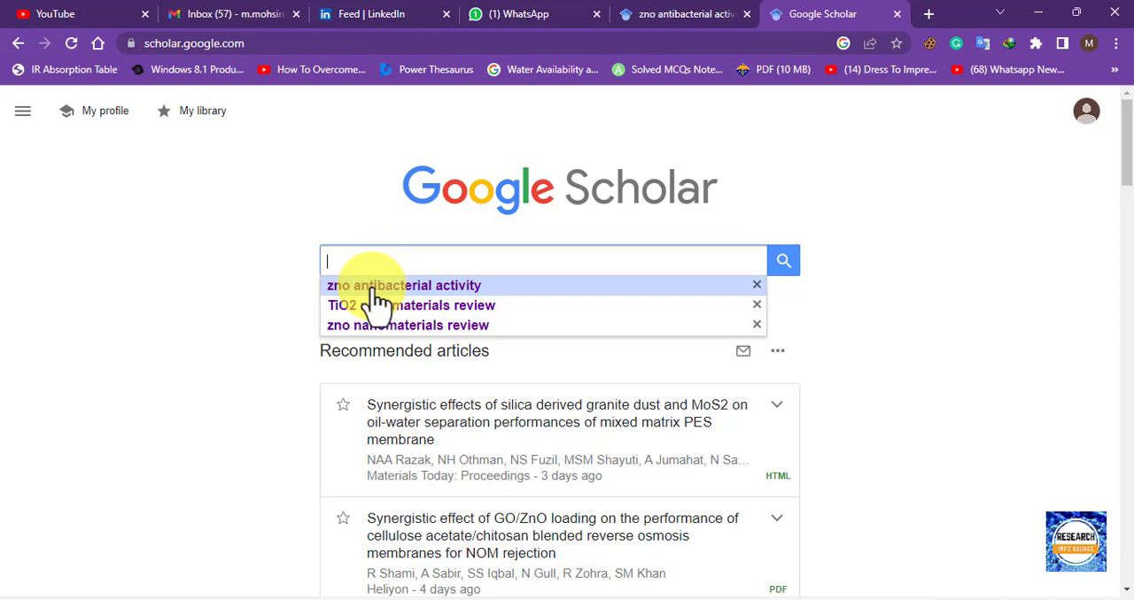
pyautogui.click(373, 286)
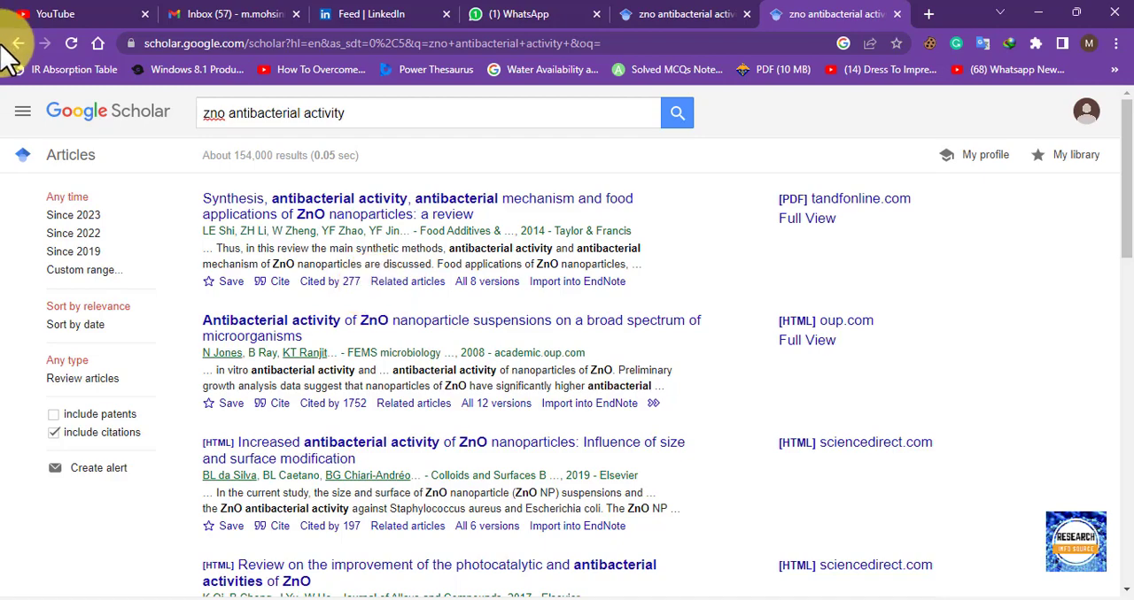
# Set the Google Scholar bibliography manager to "Don't show any citation import links" and save the settings.
pyautogui.click(23, 111)
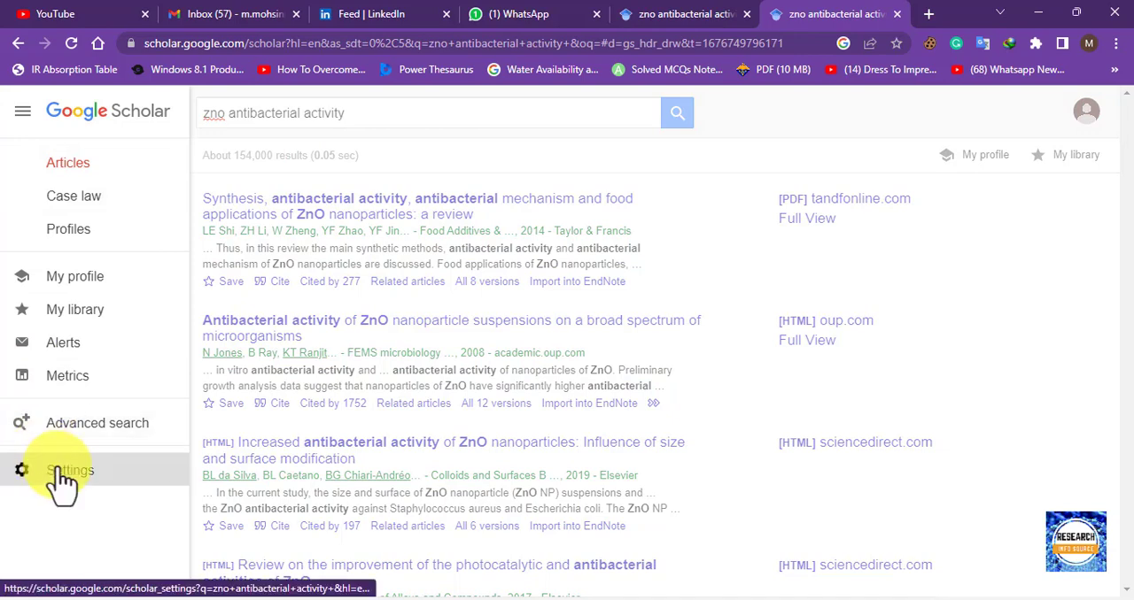
pyautogui.click(125, 484)
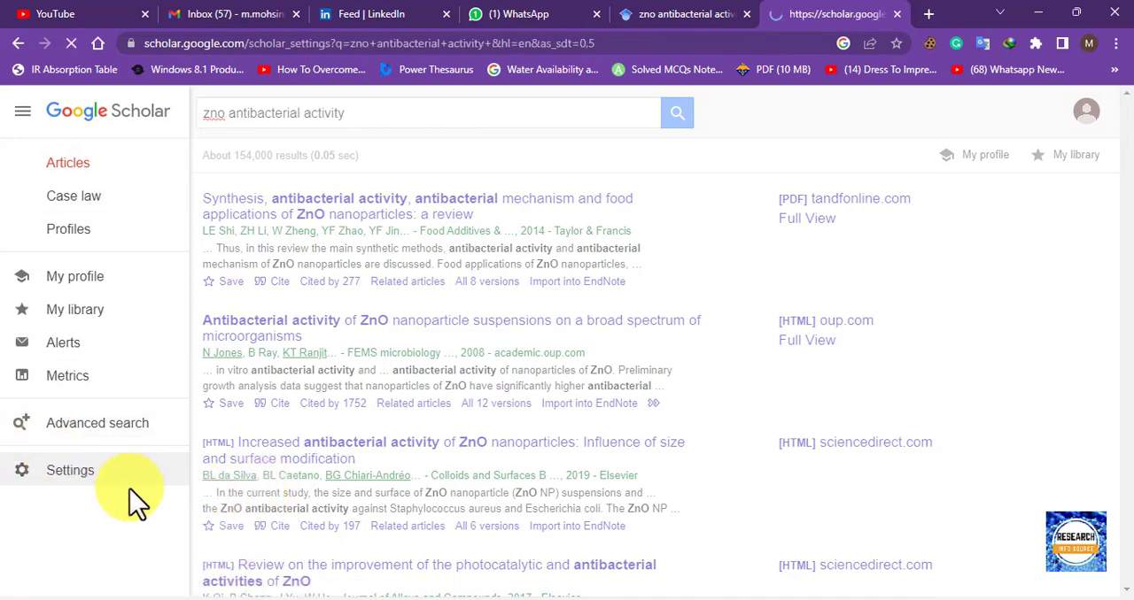
pyautogui.click(209, 502)
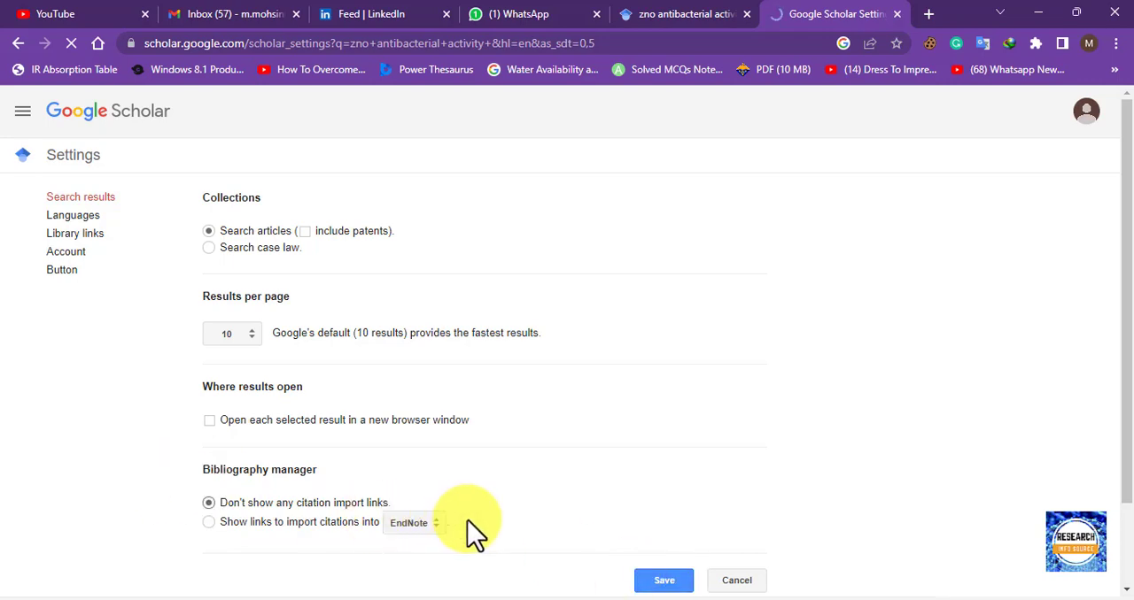
pyautogui.click(664, 580)
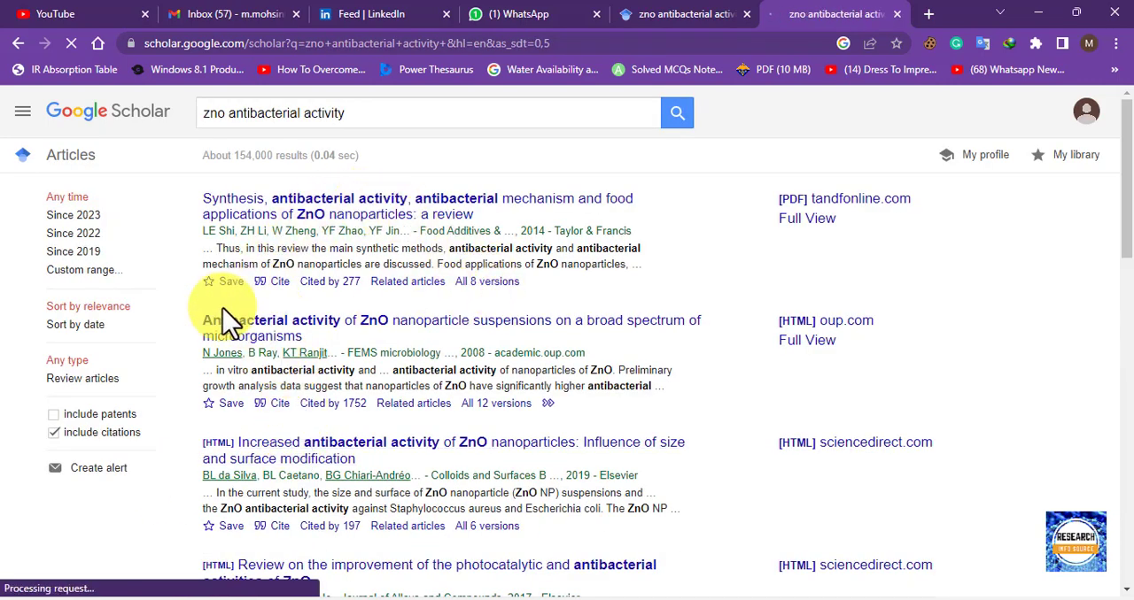
# Export the first article's citation in EndNote format, save it on the Desktop as scholar, and open it in EndNote.
pyautogui.click(276, 282)
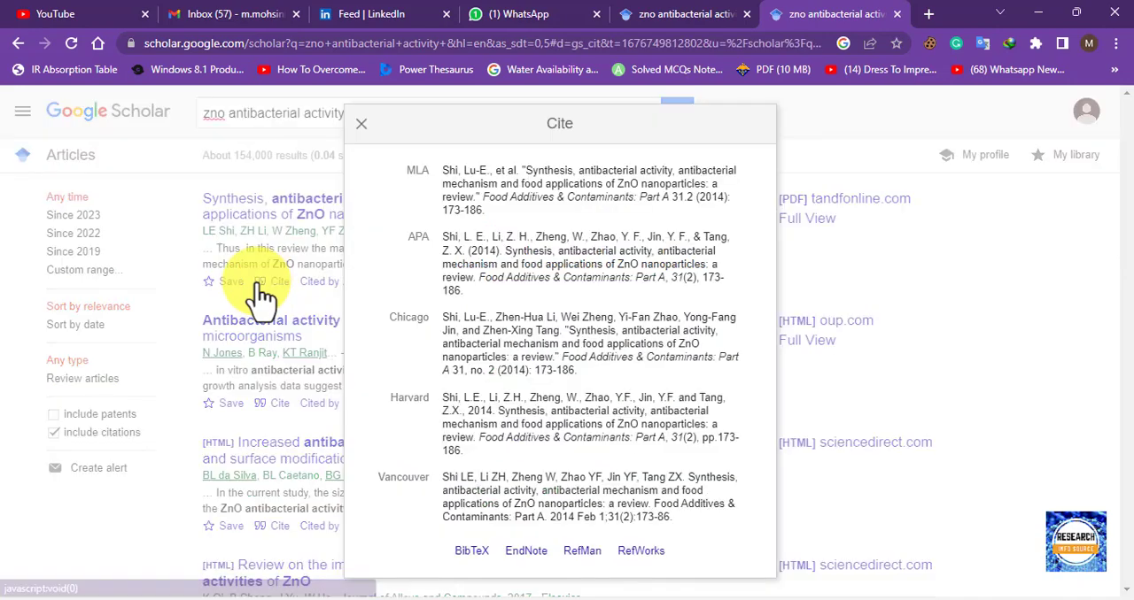
pyautogui.tripleClick(501, 254)
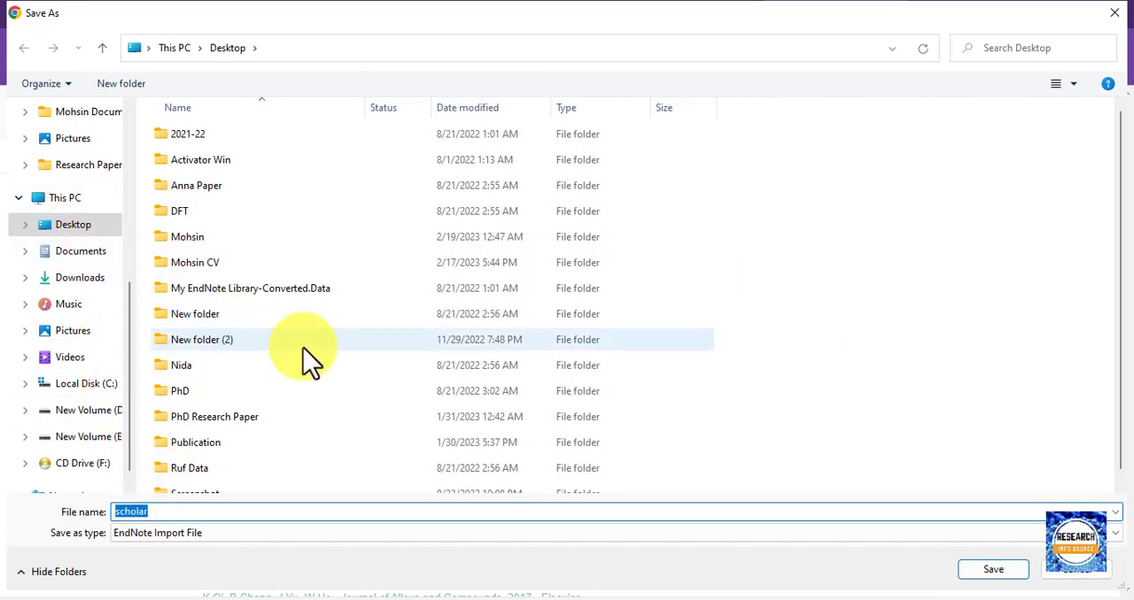
pyautogui.click(994, 570)
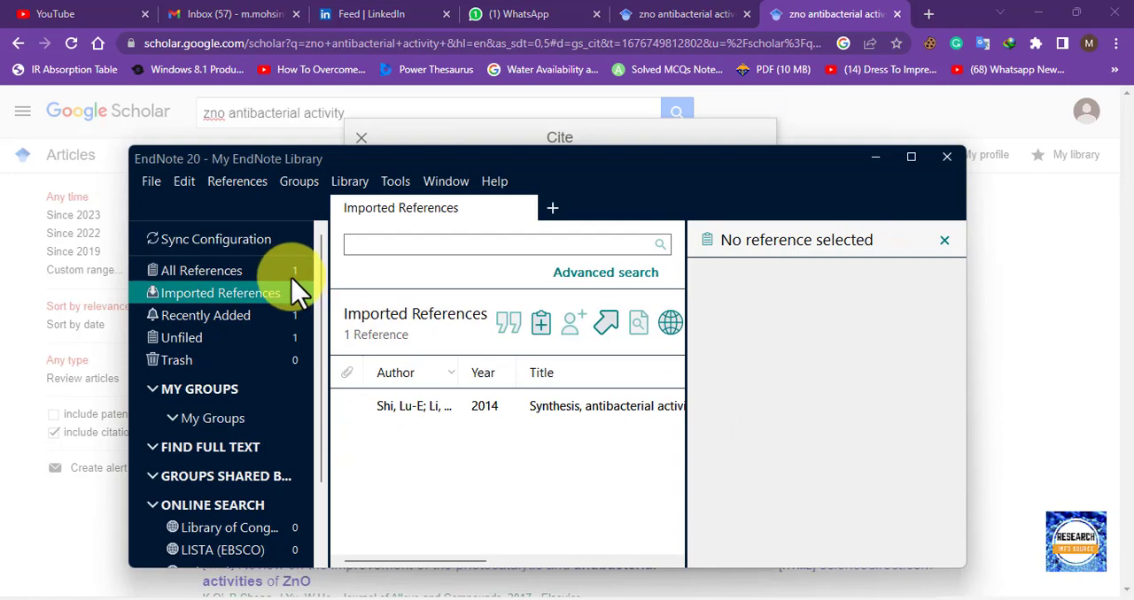
# Maximize the My EndNote Library window and select the imported 2014 reference to view its summary.
pyautogui.click(912, 159)
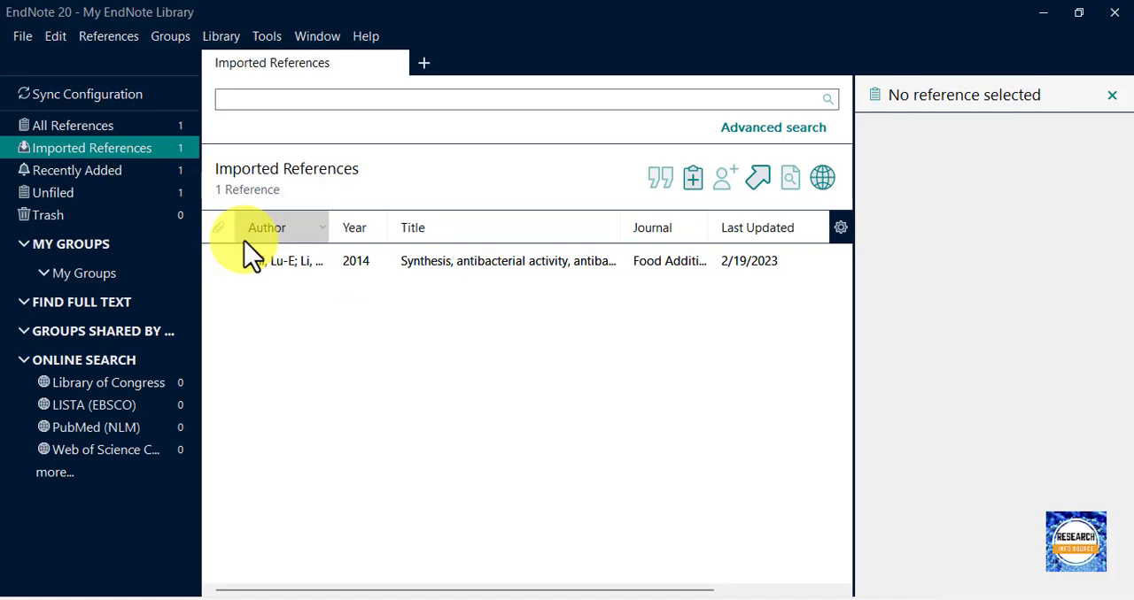
pyautogui.click(498, 276)
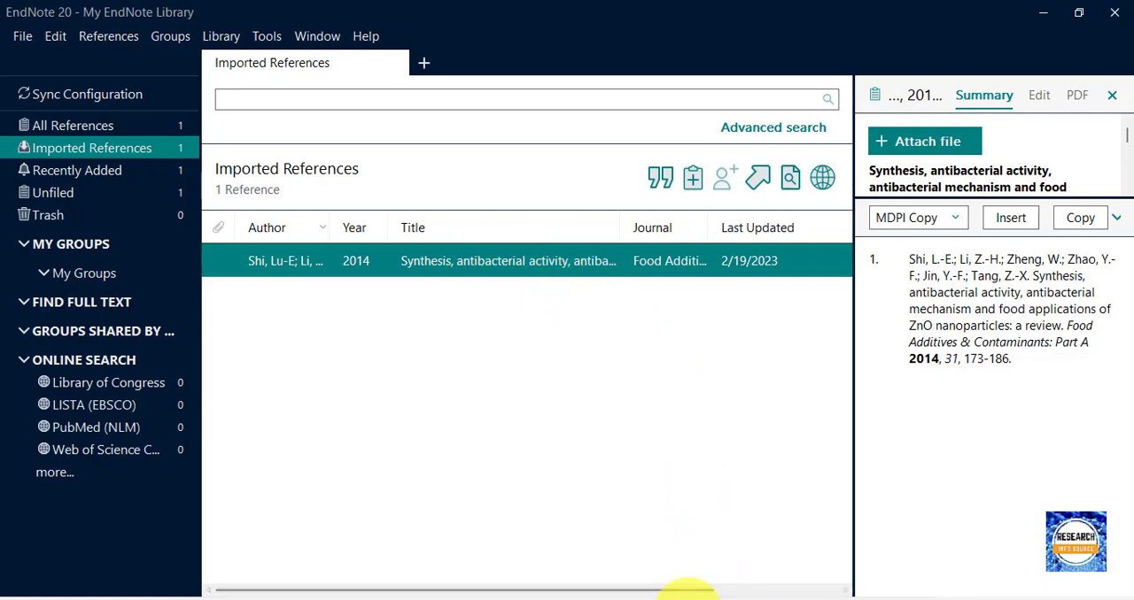
# Switch to the Endnote ppt presentation in PowerPoint and display slide 3.
pyautogui.click(704, 595)
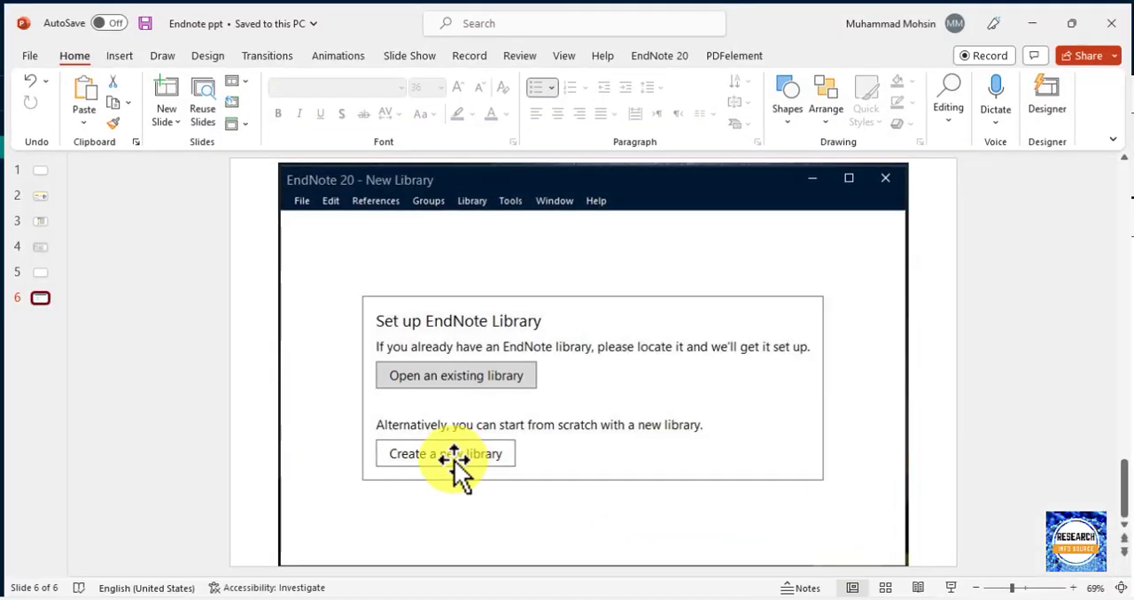
pyautogui.click(38, 221)
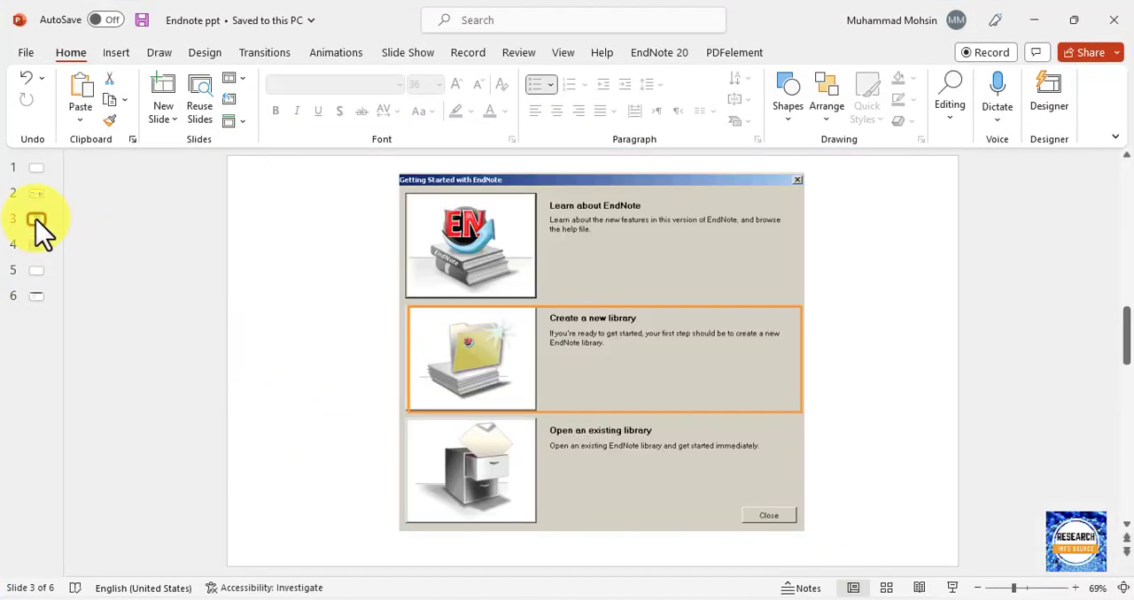
# Display slide 4 of the presentation, and switch to the My EndNote Library window in EndNote.
pyautogui.press('Down')
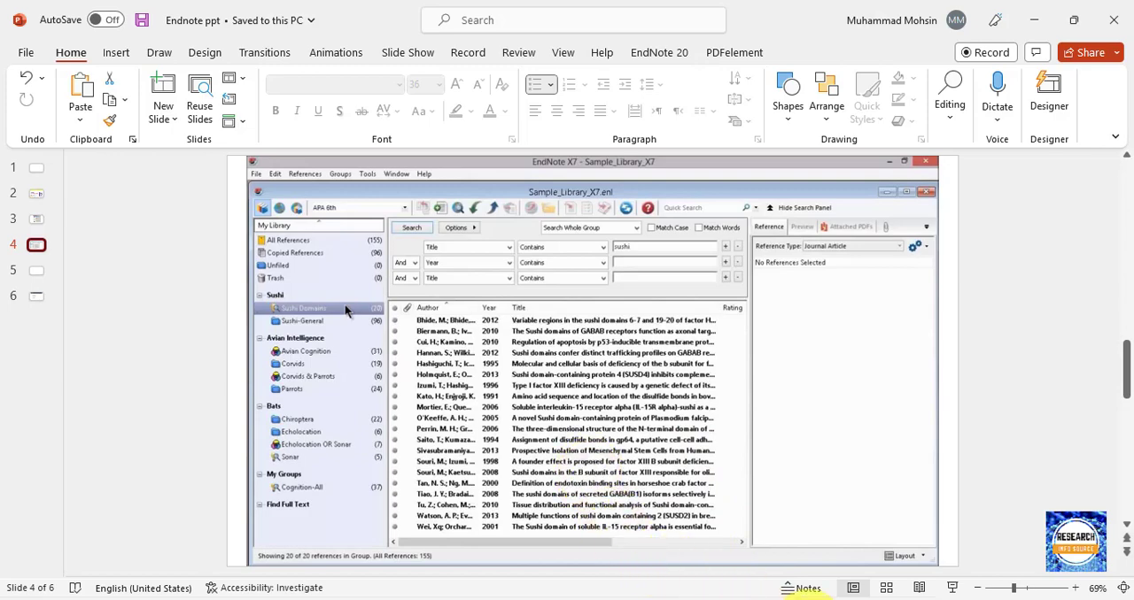
pyautogui.moveTo(835, 593)
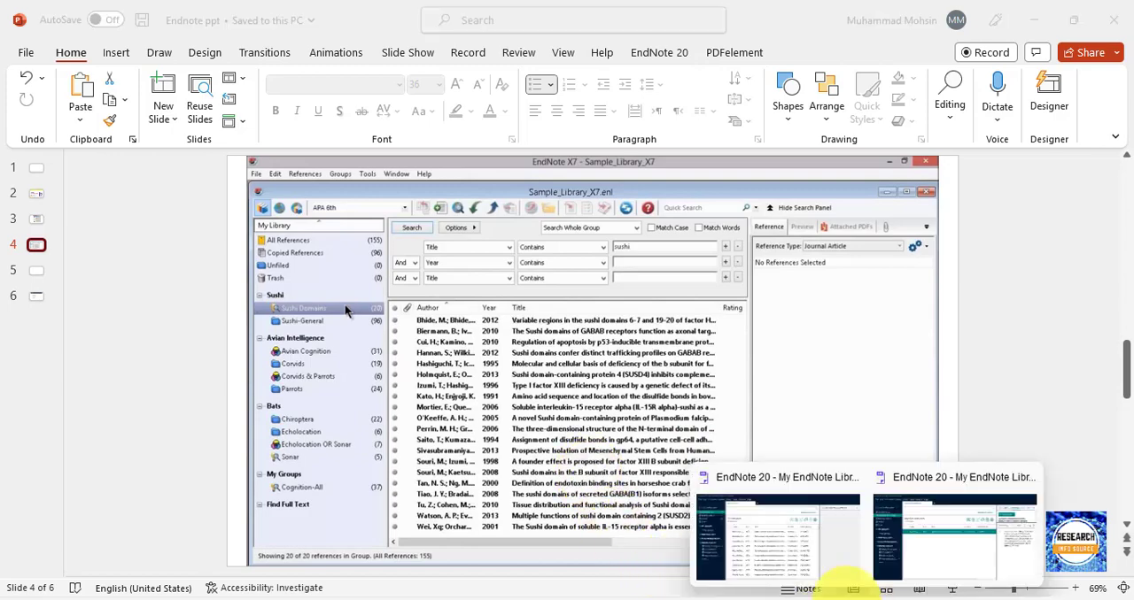
pyautogui.click(944, 570)
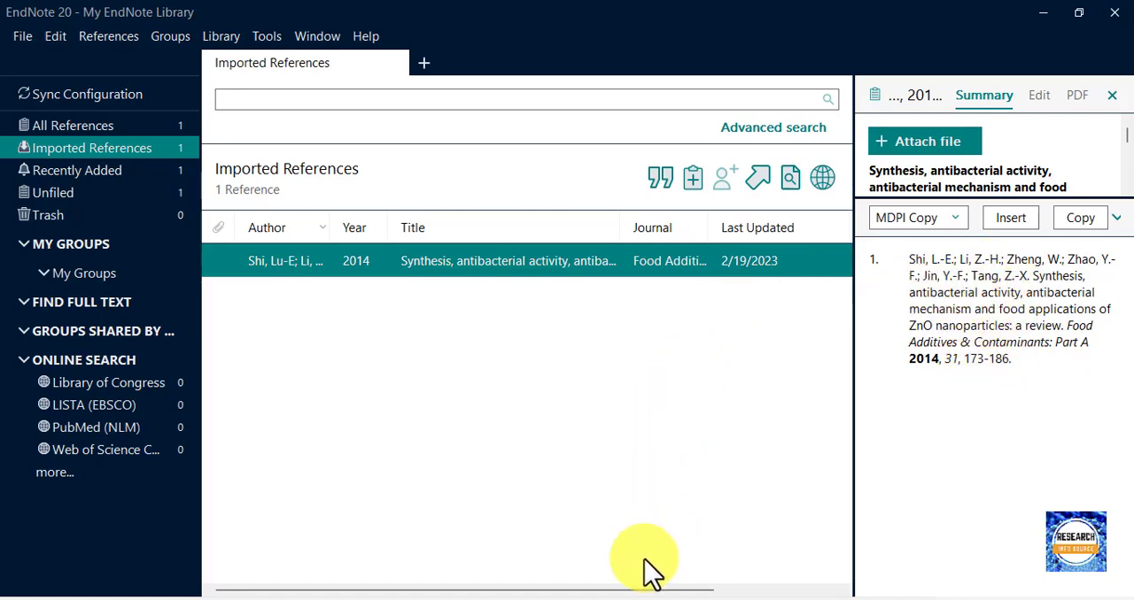
# Switch to Google Scholar in Chrome, search for TiO2 antibacterial activity, and view the citation formats offered for the first result.
pyautogui.moveTo(537, 597)
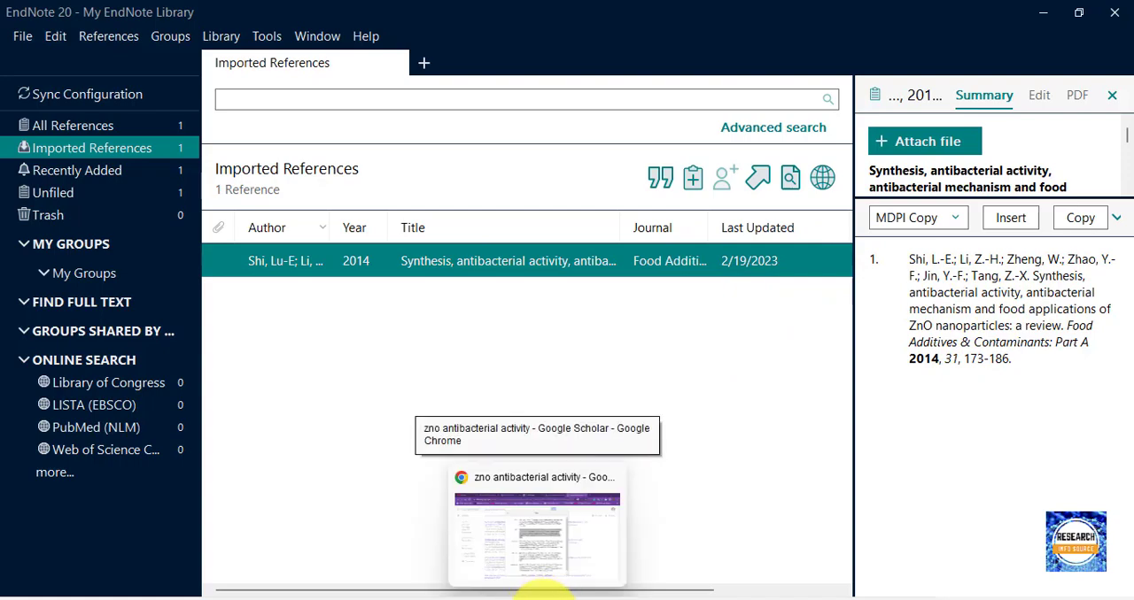
pyautogui.click(547, 567)
pyautogui.click(364, 142)
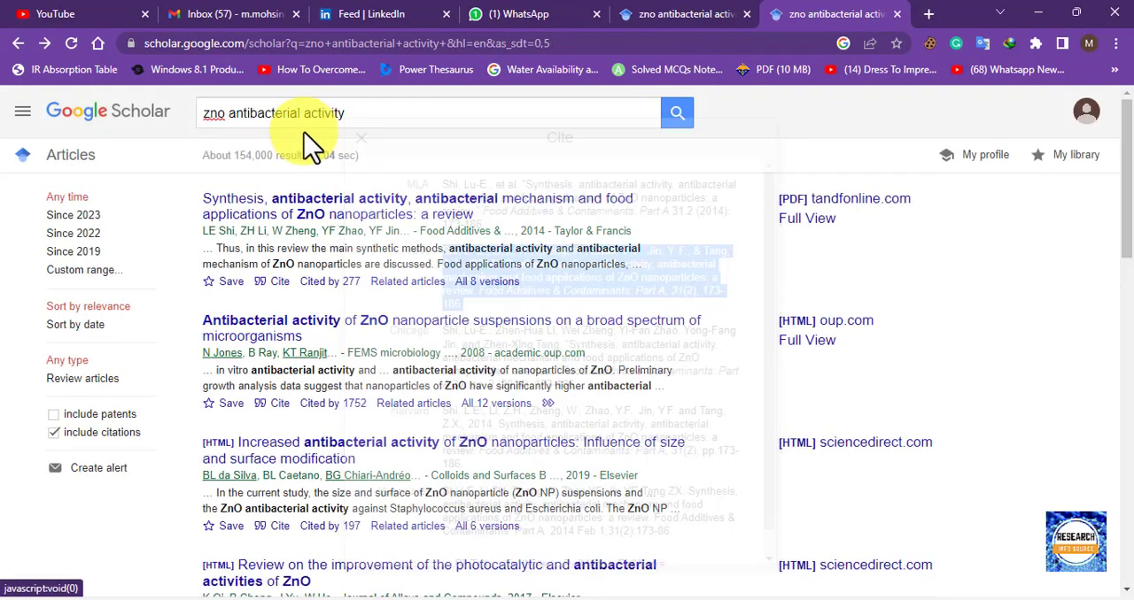
pyautogui.moveTo(227, 112); pyautogui.dragTo(85, 114)
pyautogui.write('TiO')
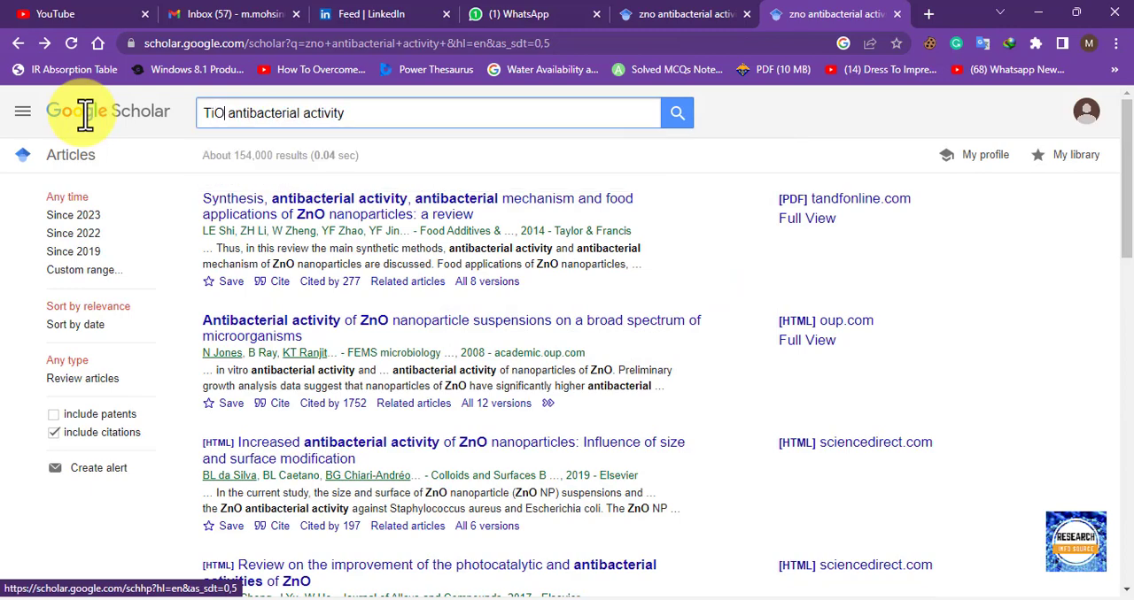
pyautogui.write('2')
pyautogui.press('Return')
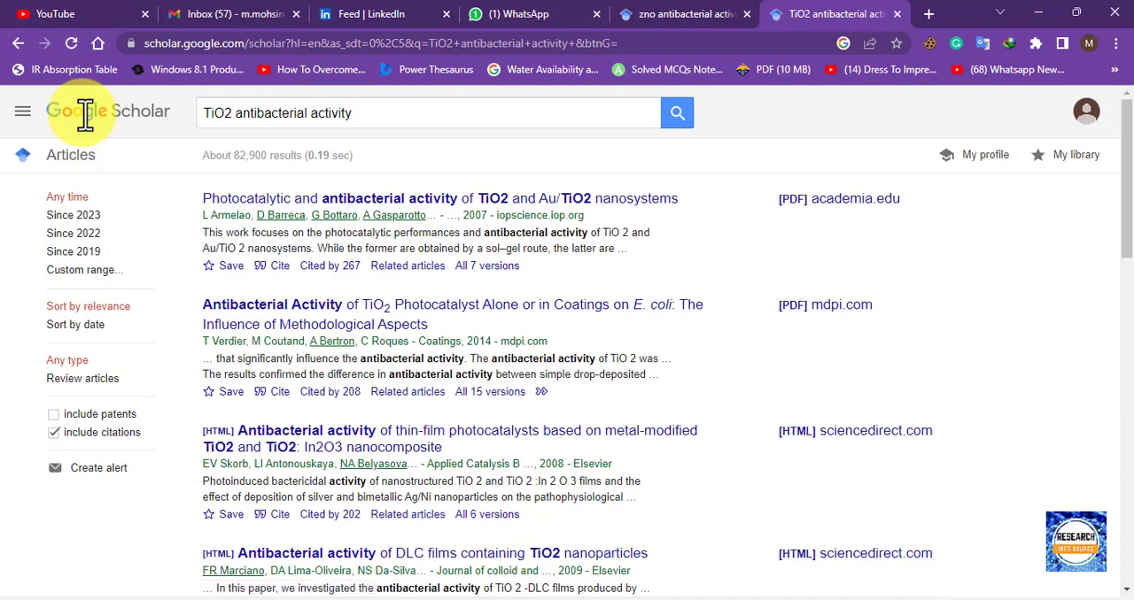
pyautogui.click(265, 270)
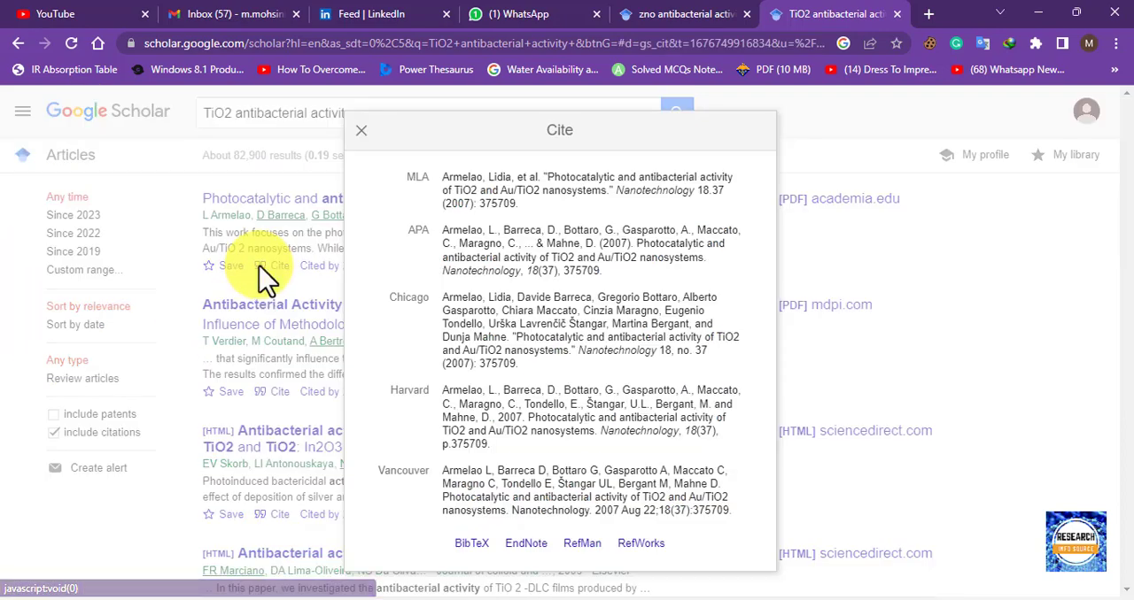
pyautogui.click(360, 133)
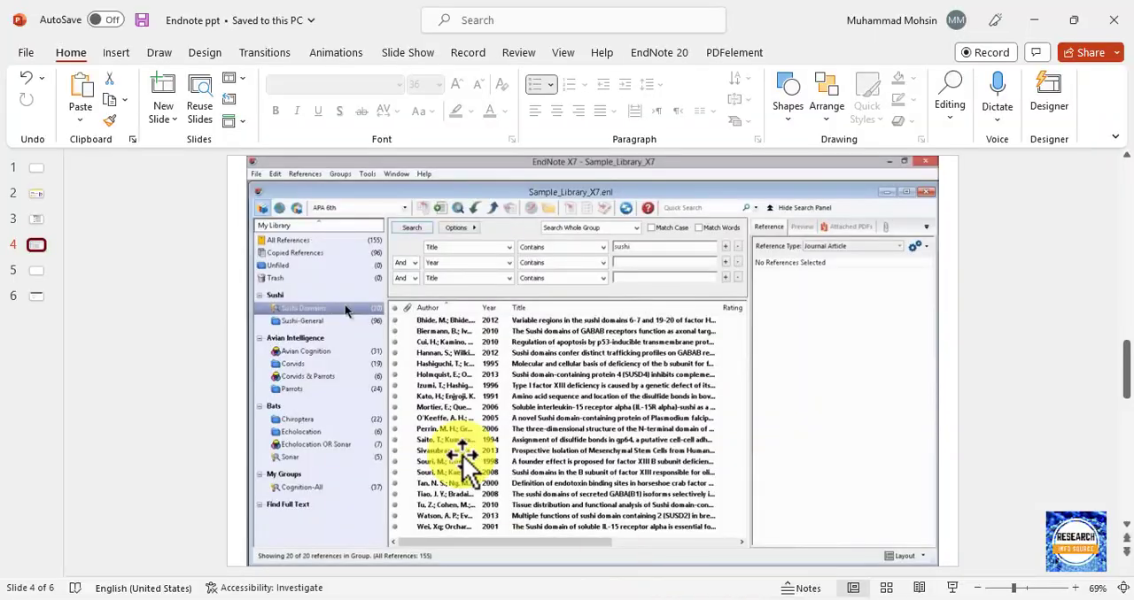
# Switch to the Endnote ppt presentation in PowerPoint, display slide 2 and highlight the Google Scholar Page setting item.
pyautogui.click(38, 218)
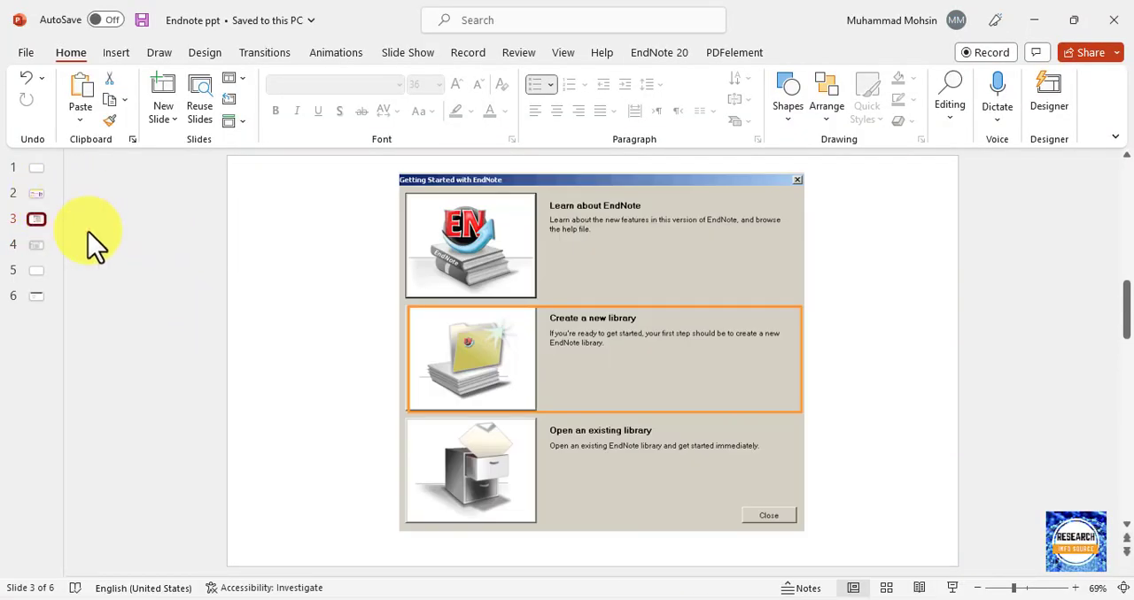
pyautogui.click(34, 195)
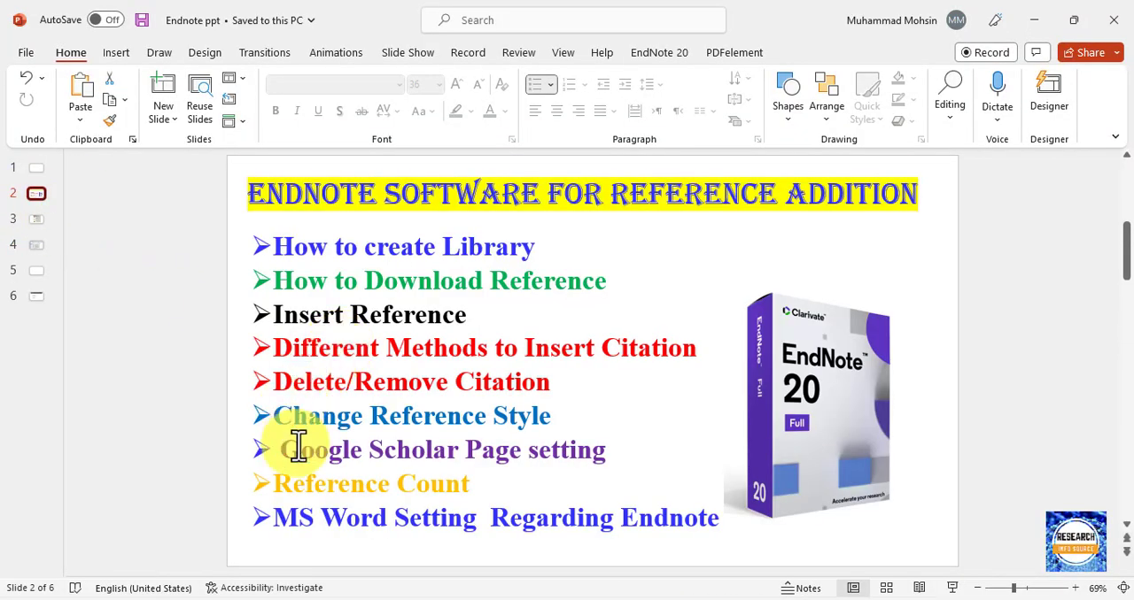
pyautogui.moveTo(289, 455); pyautogui.dragTo(587, 463)
pyautogui.click(544, 485)
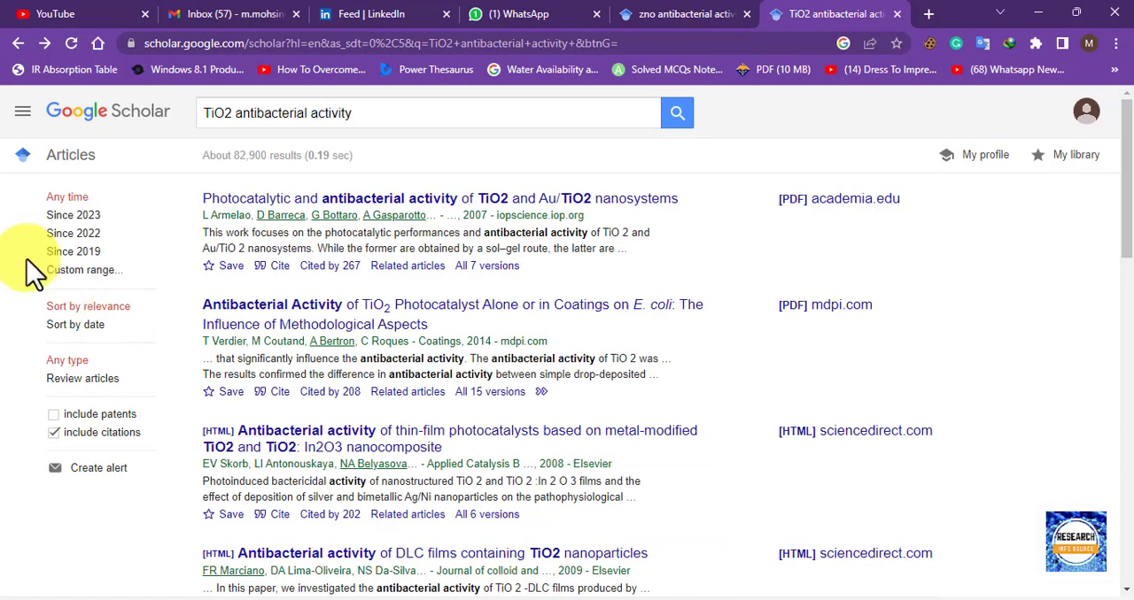
# Return to Google Scholar in Chrome, set the bibliography manager to show links to import citations into EndNote, and save the settings.
pyautogui.click(21, 115)
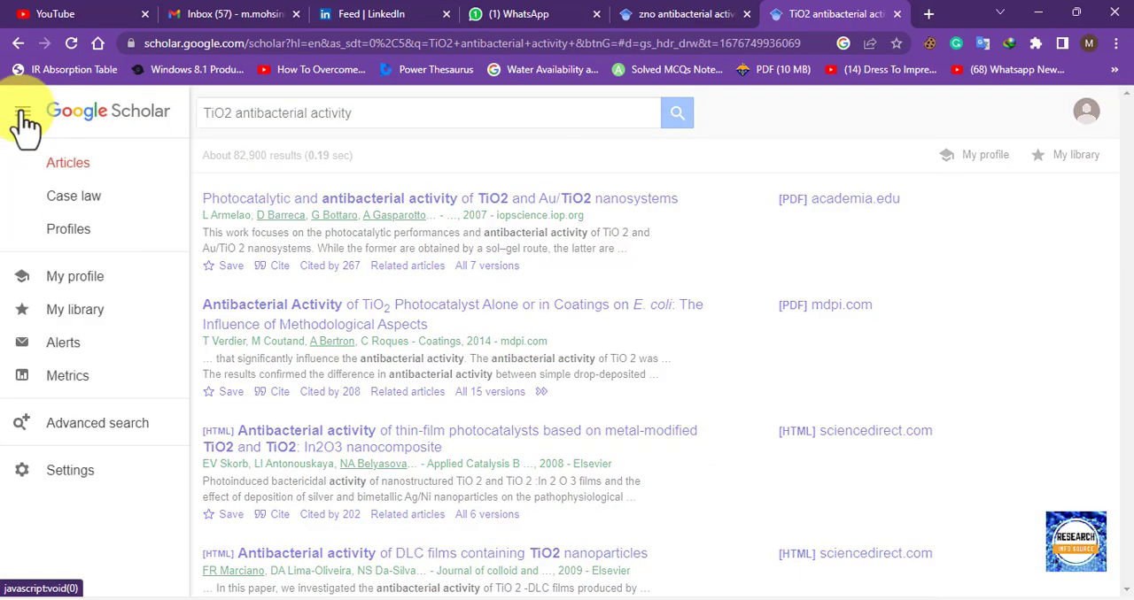
pyautogui.click(311, 184)
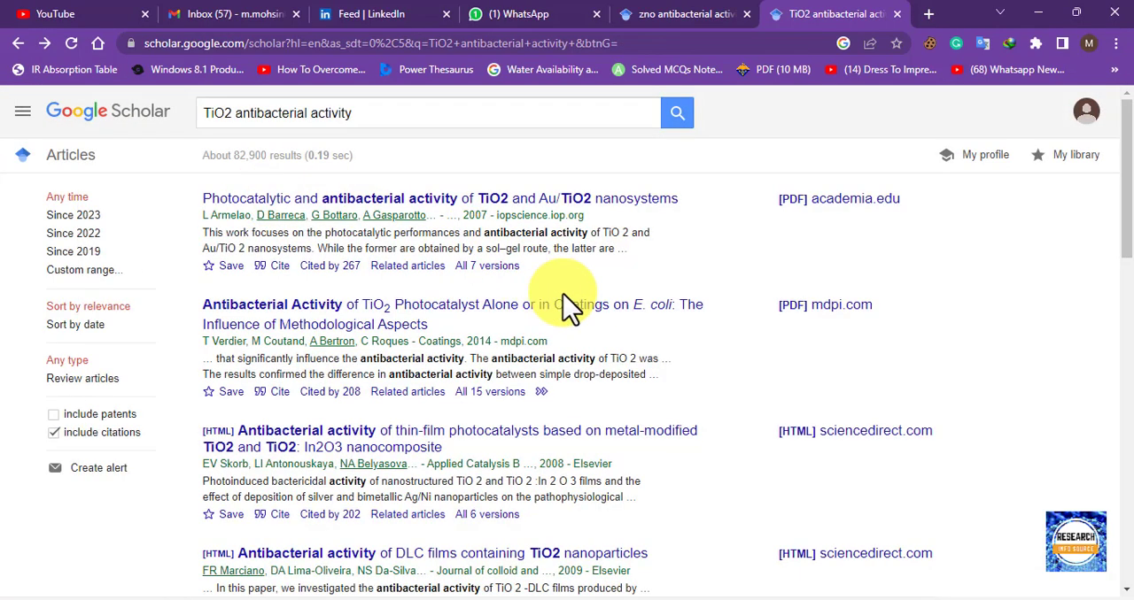
pyautogui.click(23, 115)
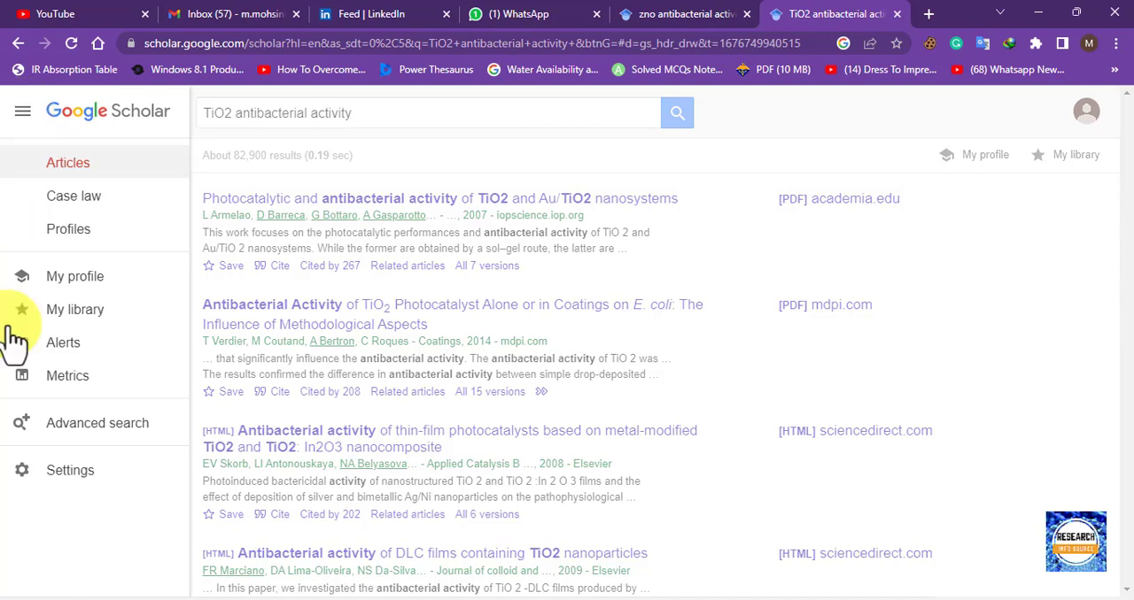
pyautogui.click(51, 485)
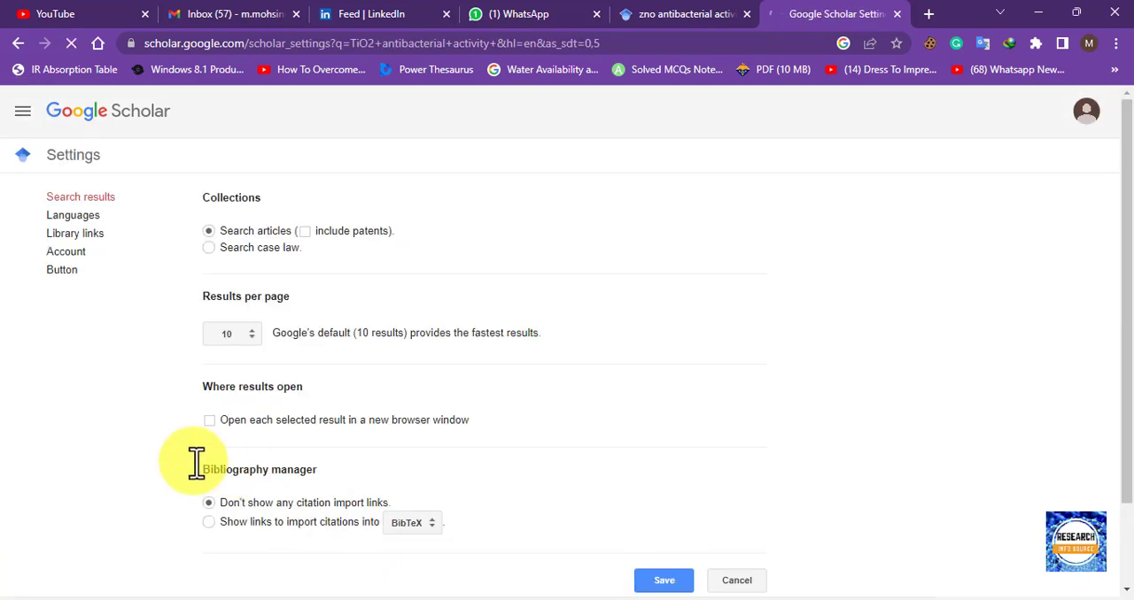
pyautogui.scroll(-1, 244, 513)
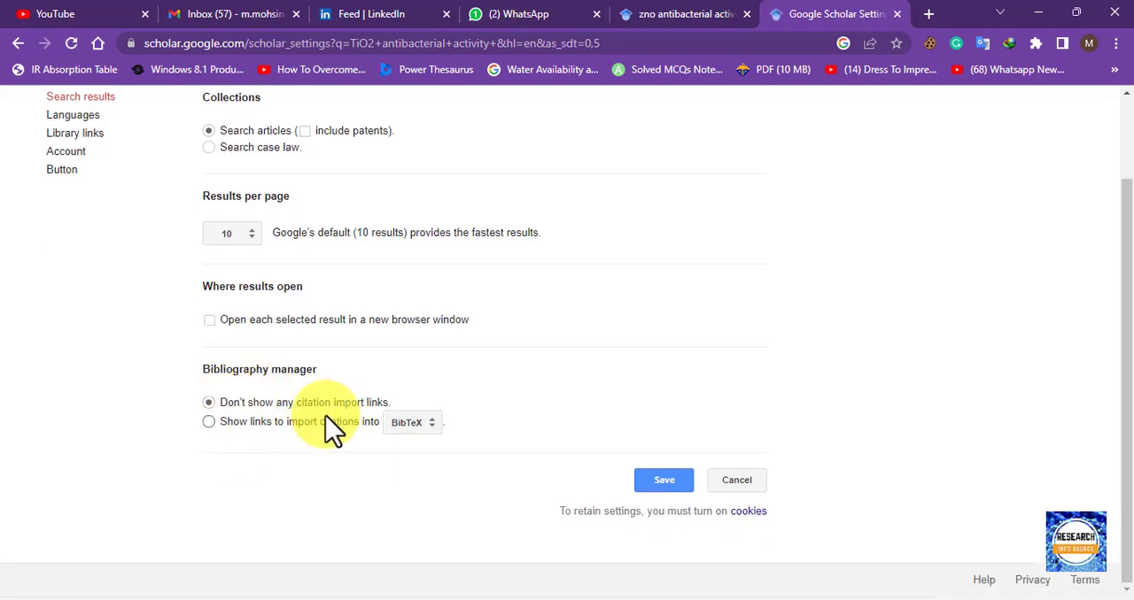
pyautogui.click(208, 422)
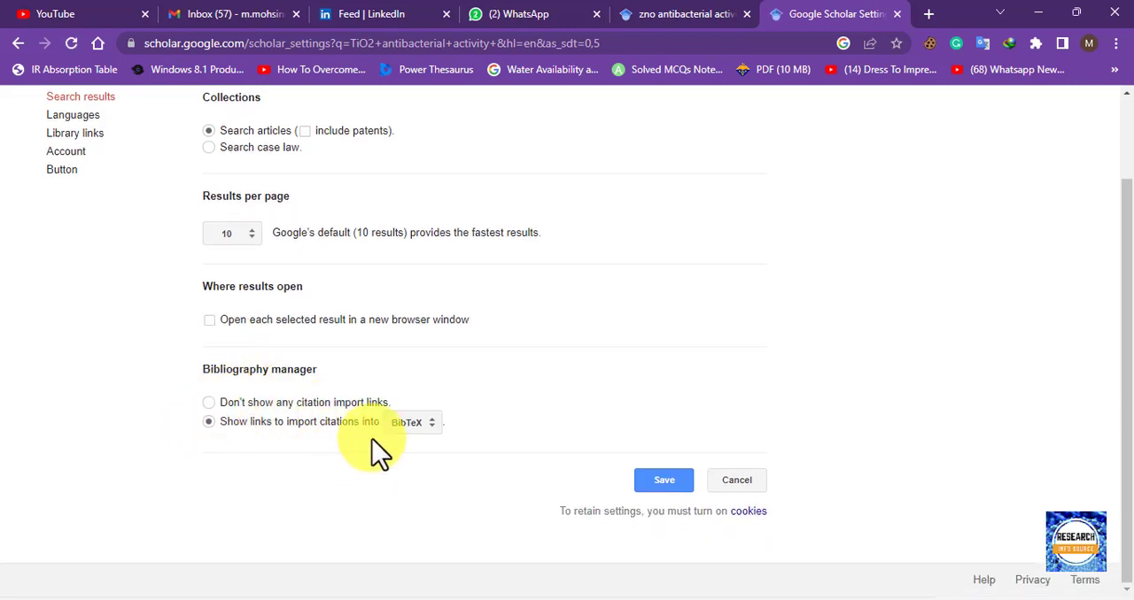
pyautogui.click(409, 422)
pyautogui.click(415, 447)
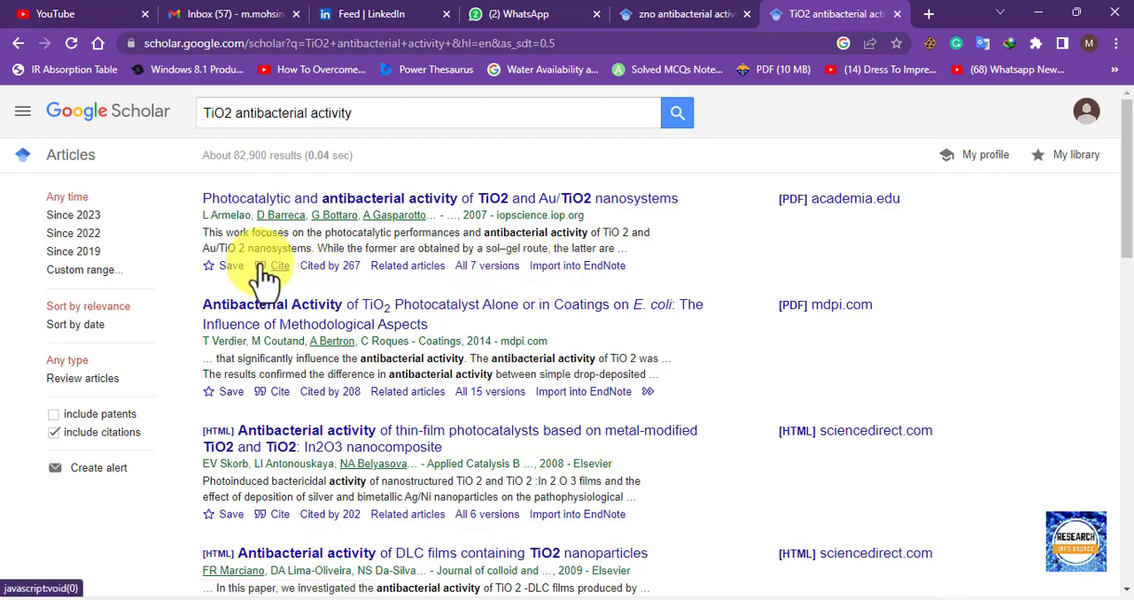
# Import the first TiO2 result into EndNote, saving the import file as scholar (1) and opening it in My EndNote Library.
pyautogui.click(606, 266)
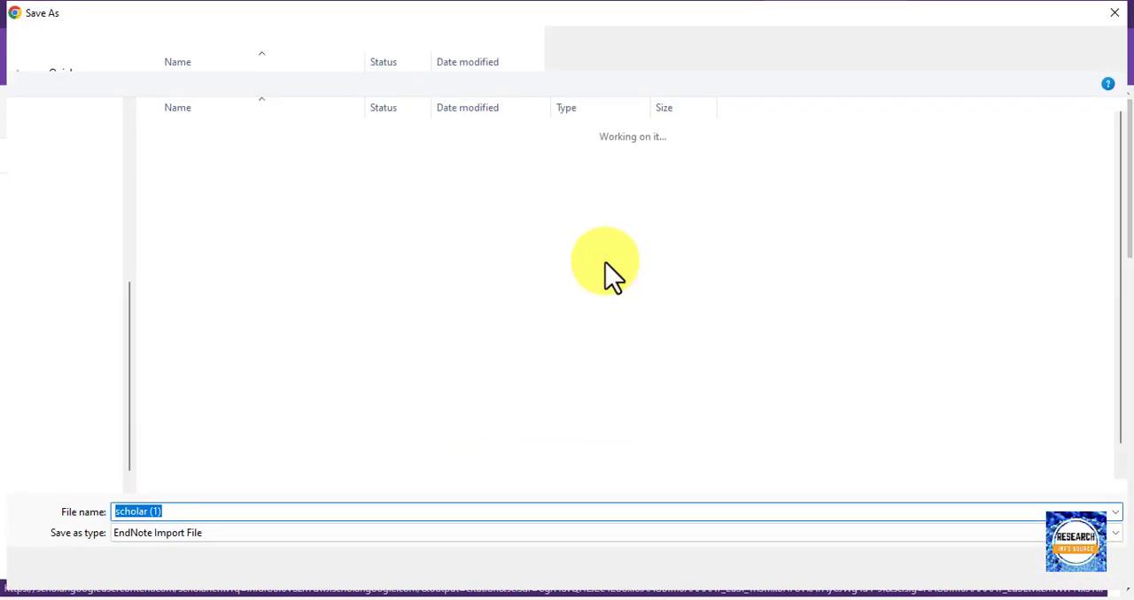
pyautogui.click(985, 569)
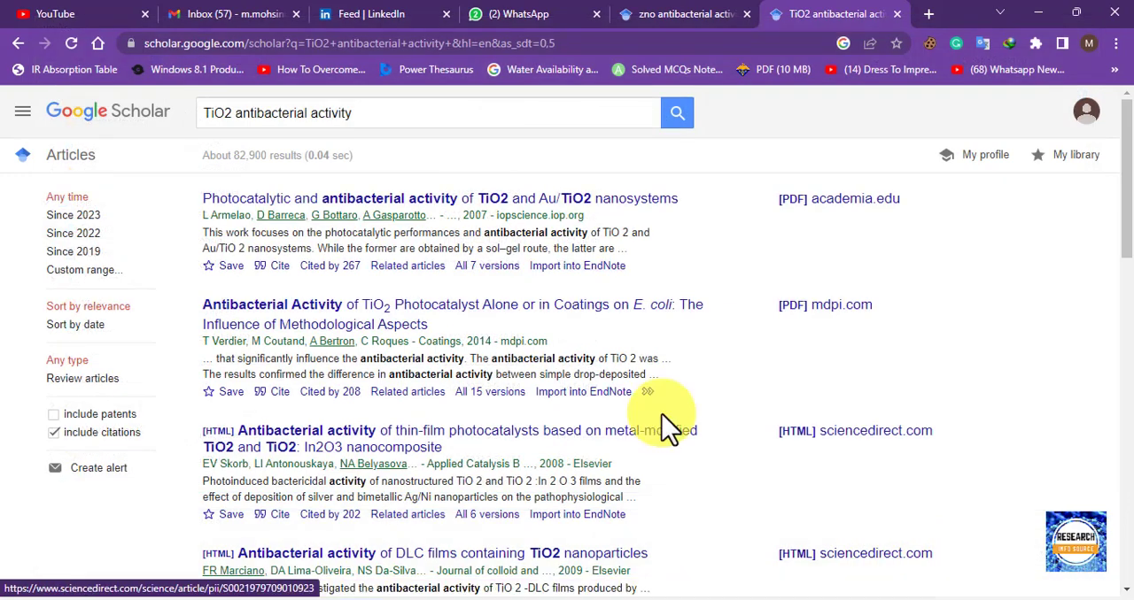
pyautogui.click(146, 577)
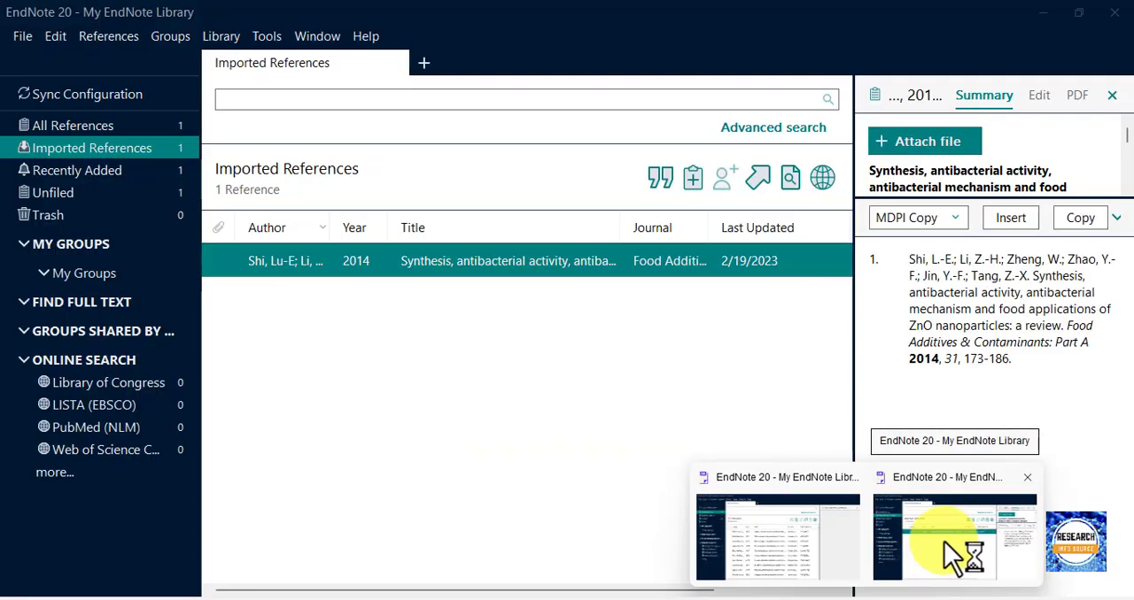
pyautogui.click(957, 554)
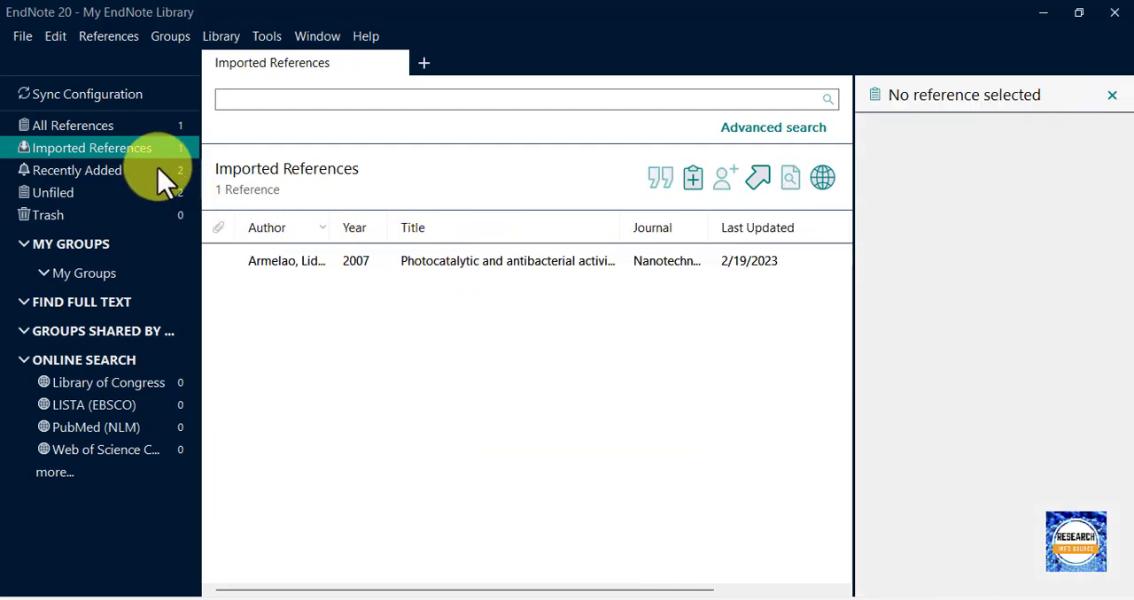
# Edit the imported 2007 reference's eighth author, replacing the accented first letter with S and the final accented letter with c.
pyautogui.click(399, 258)
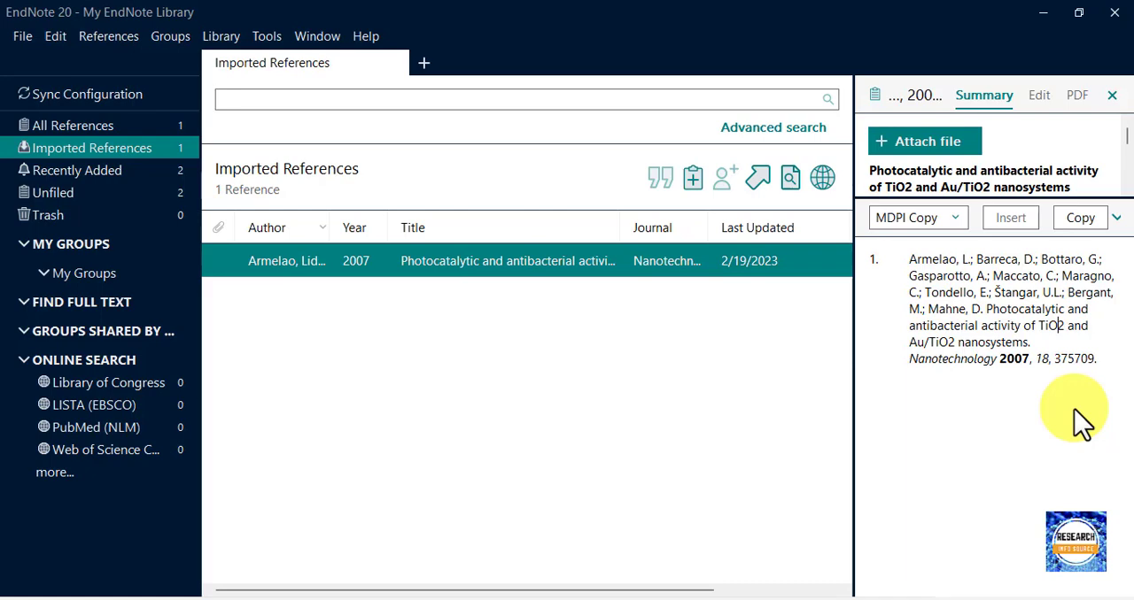
pyautogui.click(1042, 102)
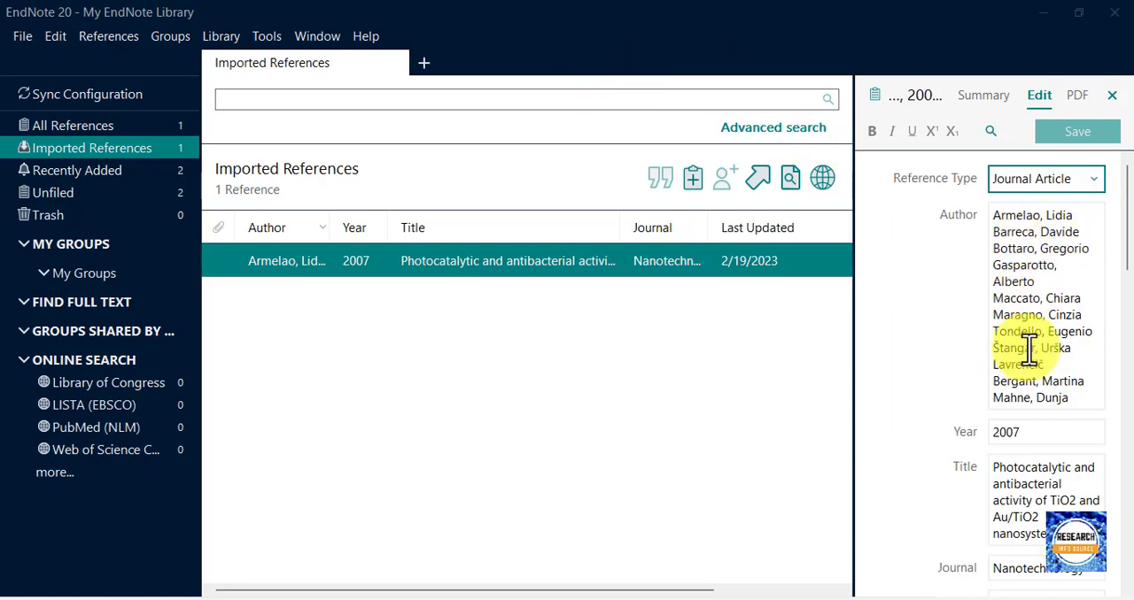
pyautogui.click(1000, 356)
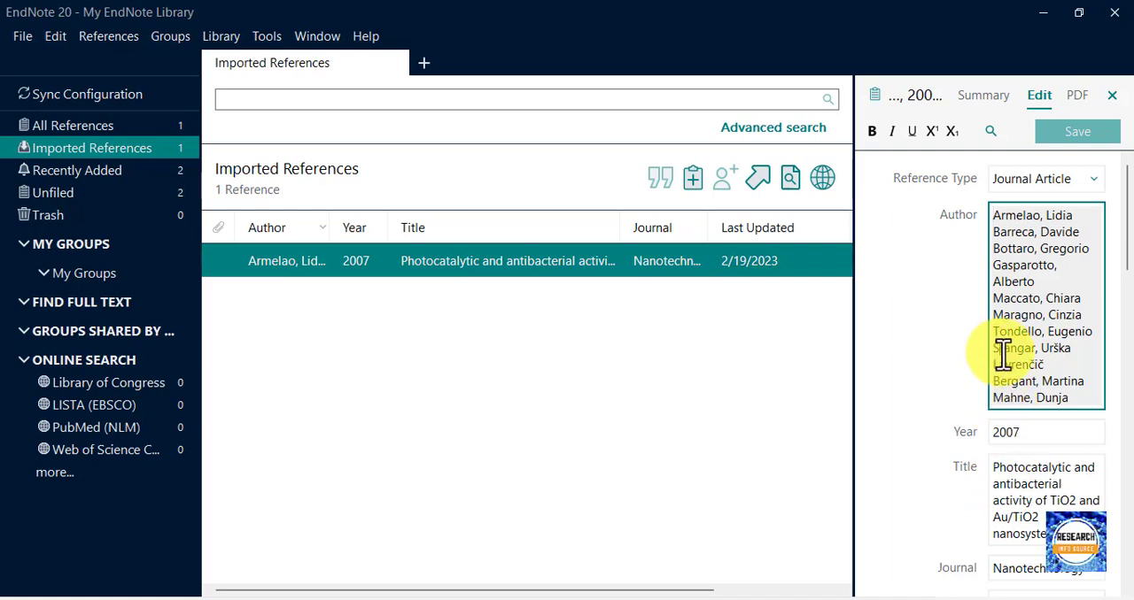
pyautogui.press('BackSpace')
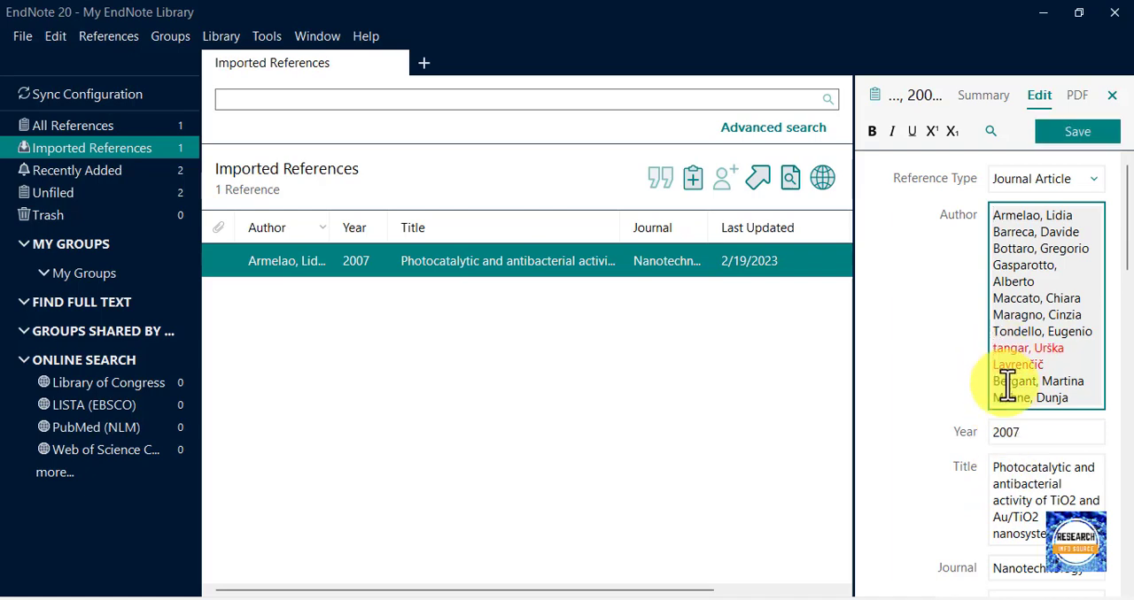
pyautogui.write('S')
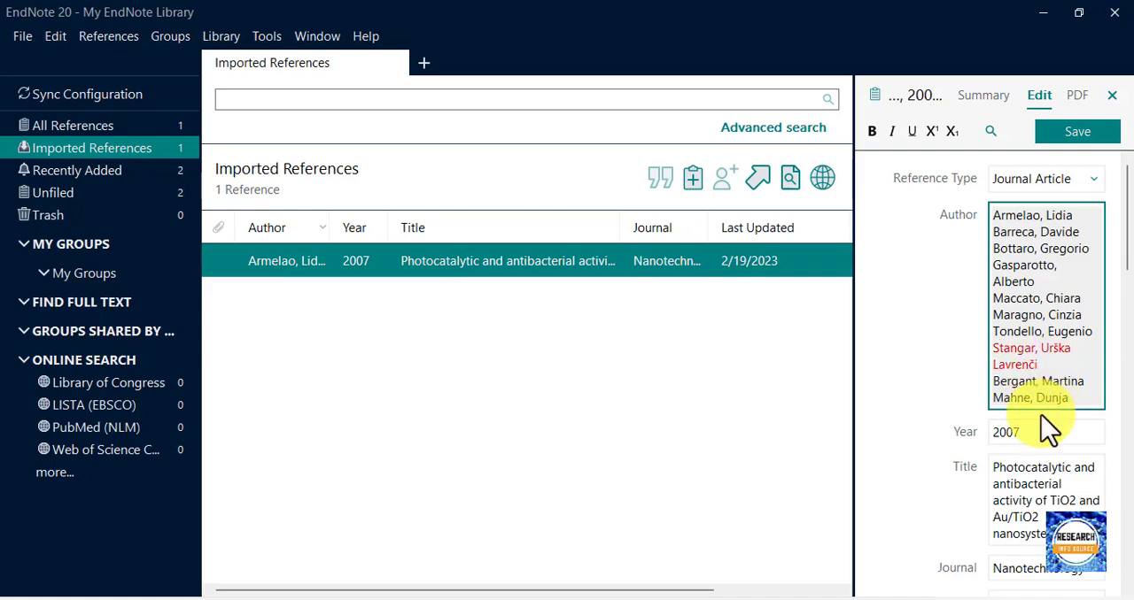
pyautogui.write('č')
# Format the 2 in both TiO2 occurrences of the reference title as subscript and save the reference.
pyautogui.scroll(-1, 1027, 438)
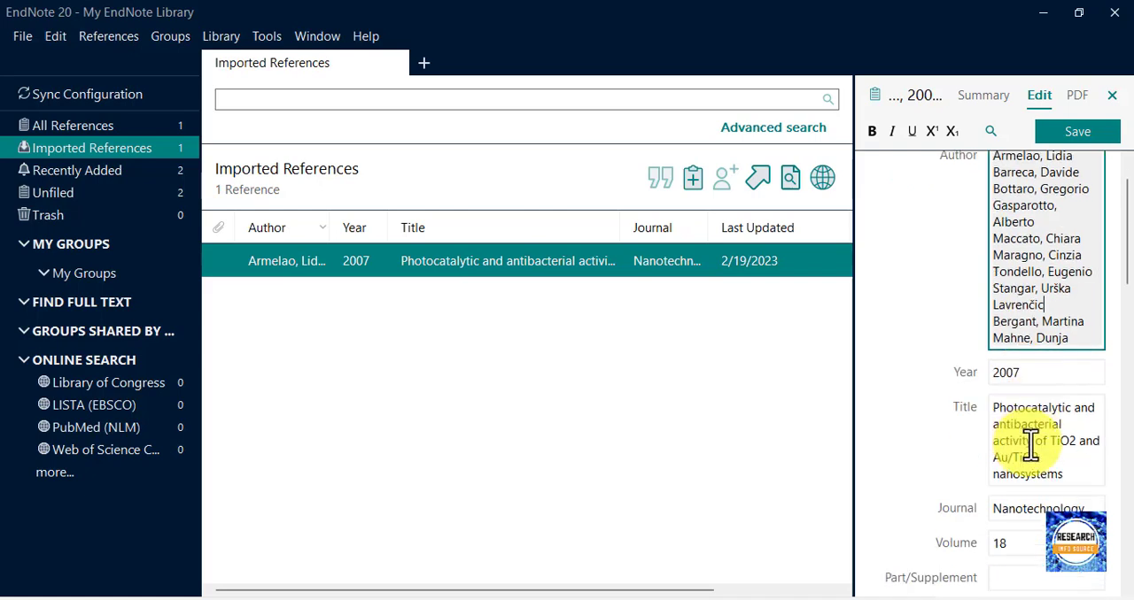
pyautogui.click(1076, 452)
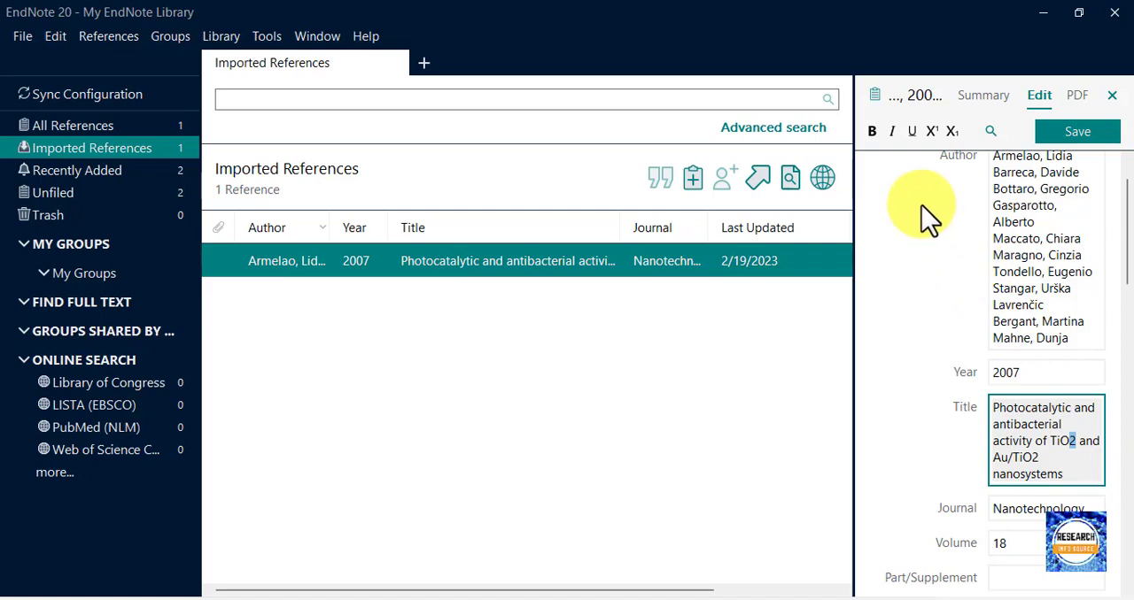
pyautogui.click(952, 133)
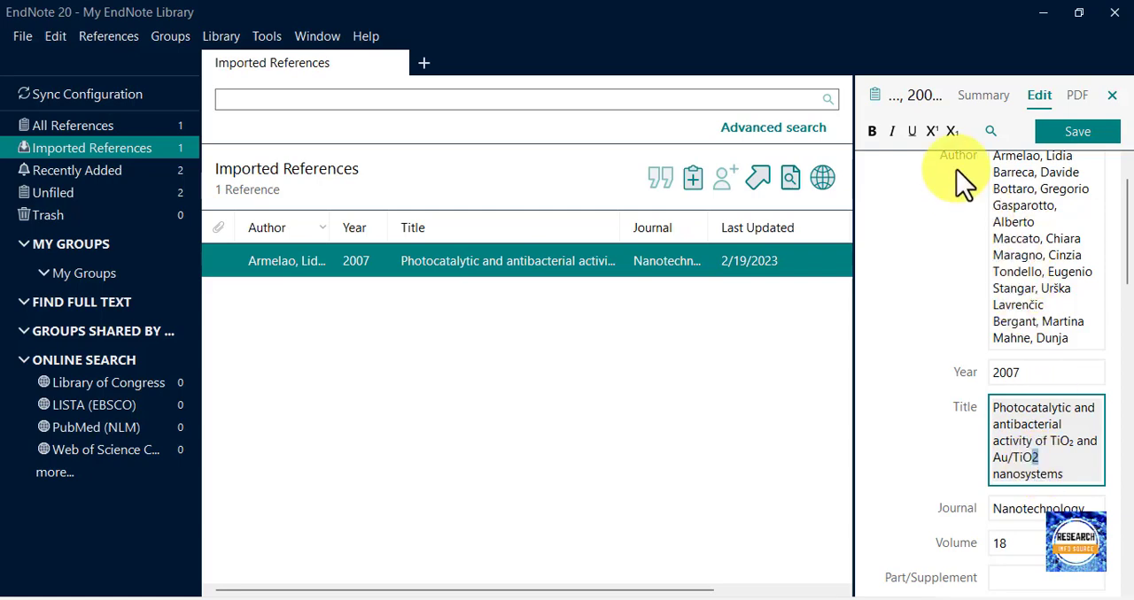
pyautogui.click(1076, 137)
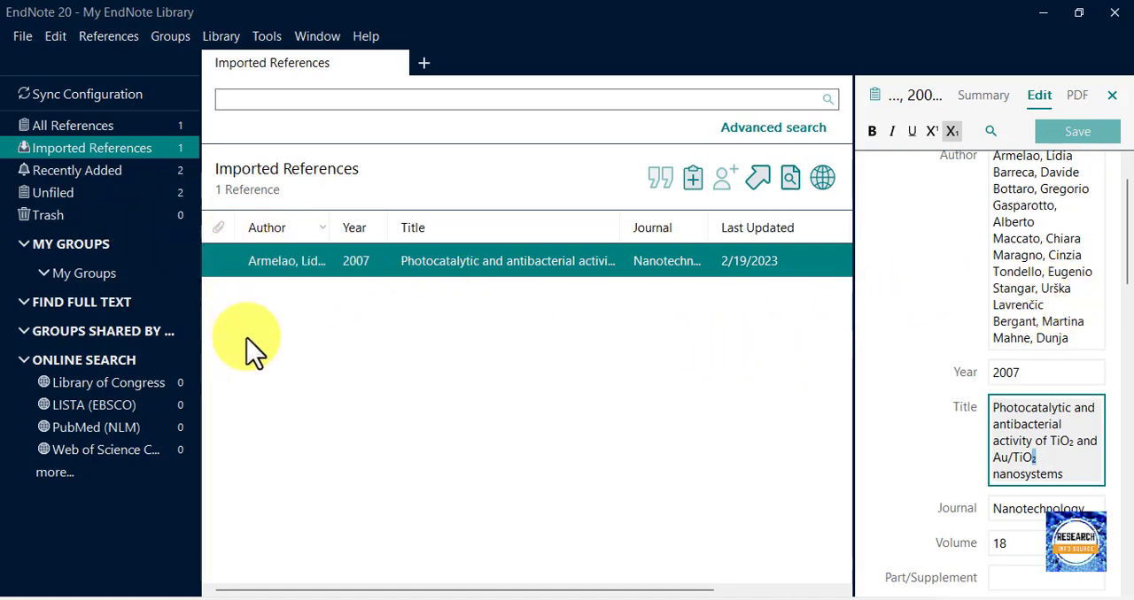
# Close the My EndNote Library window, minimize the browser, and bring up the My EndNote Library-Converted library.
pyautogui.click(475, 397)
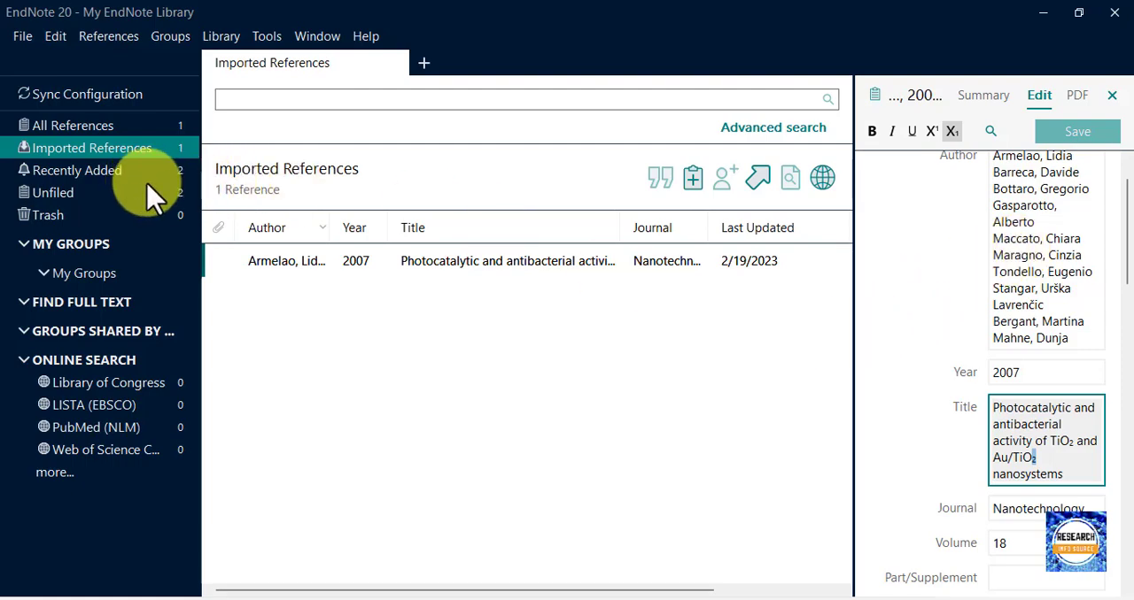
pyautogui.click(1113, 15)
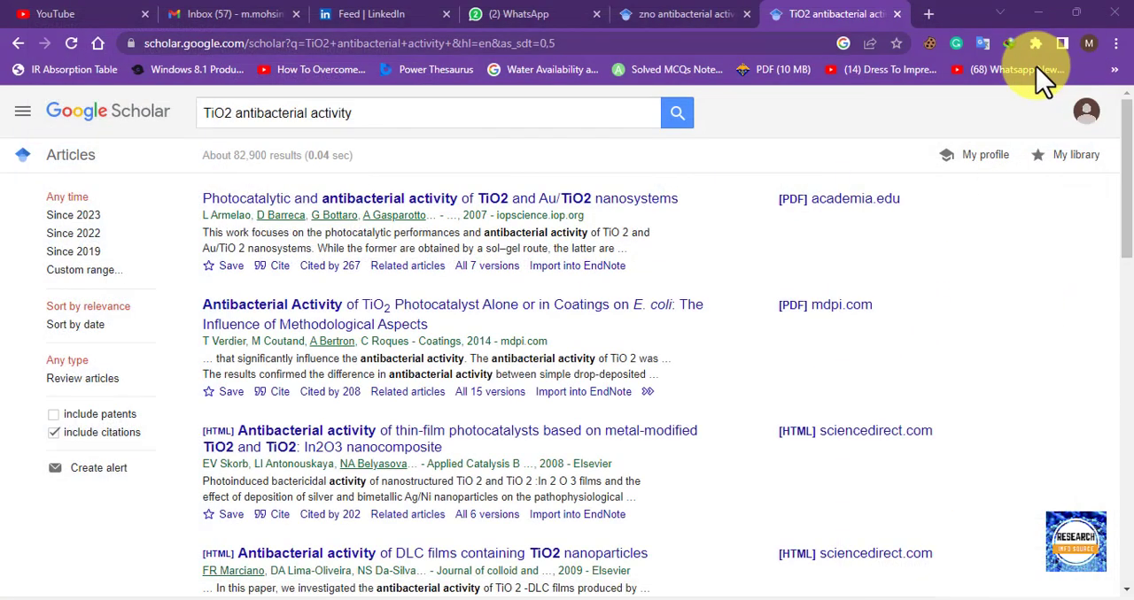
pyautogui.click(1038, 12)
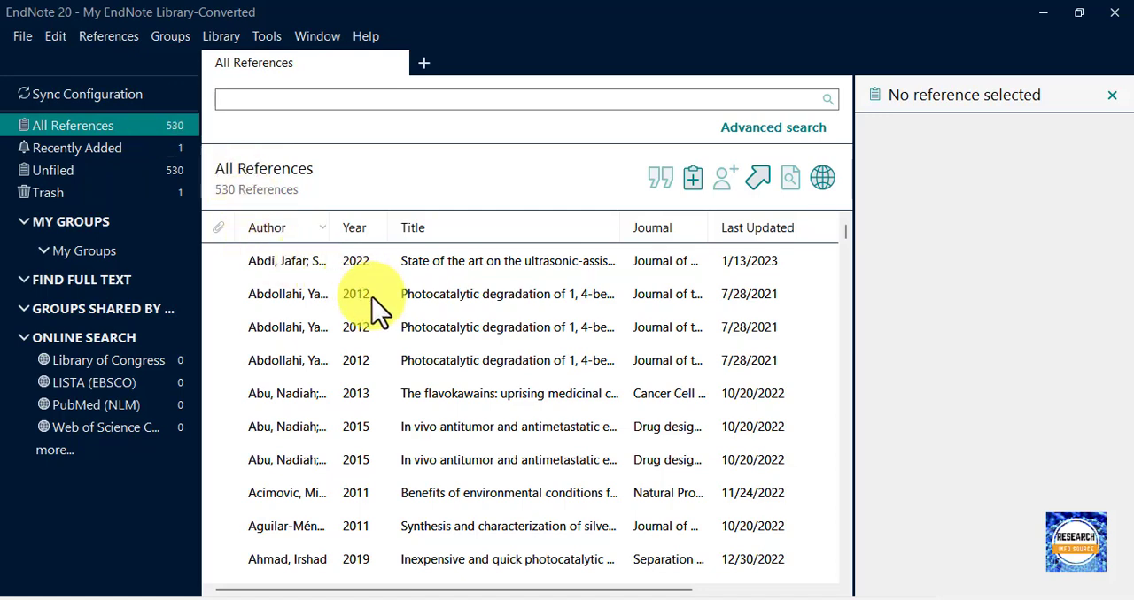
# Copy the Introduction's opening text on humic substances, up to "living bodies residues", from the Applied Materials Today PDF into the blank Word document.
pyautogui.click(792, 594)
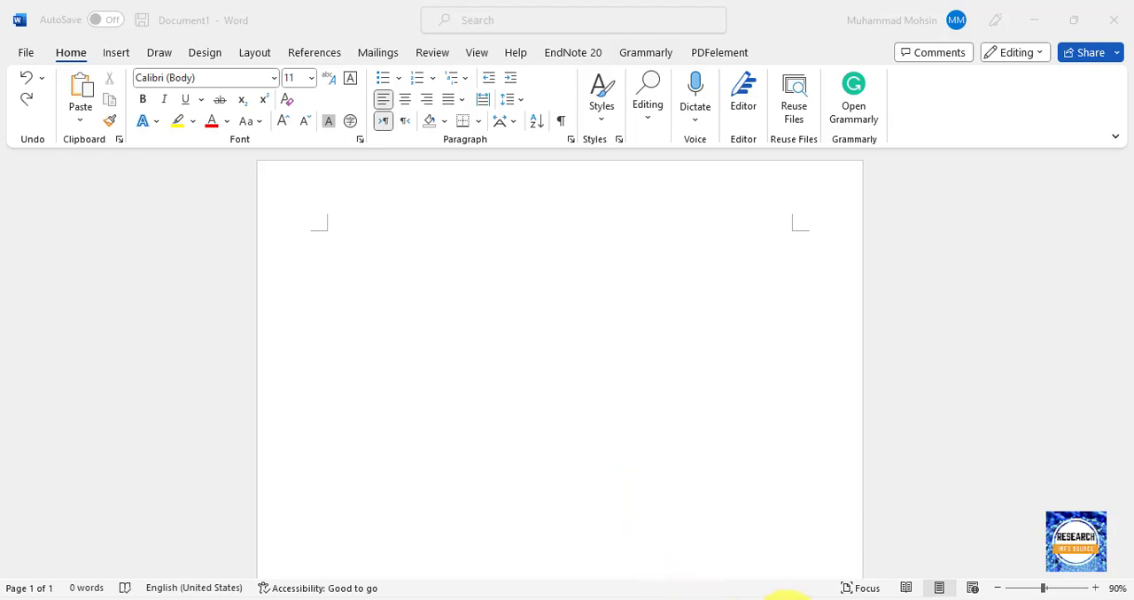
pyautogui.click(683, 595)
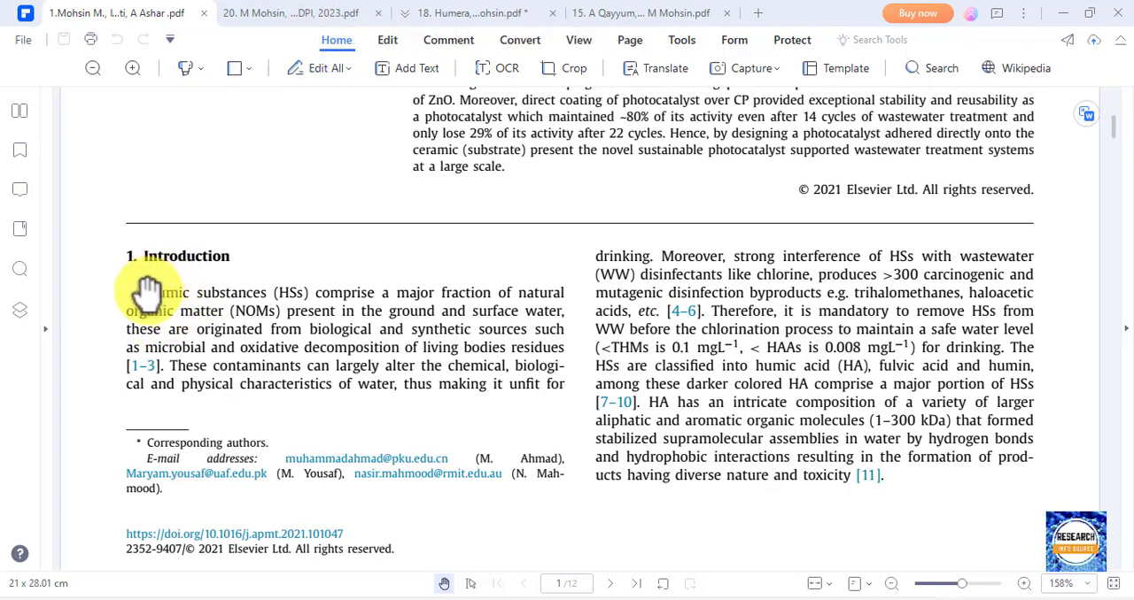
pyautogui.moveTo(146, 293); pyautogui.dragTo(579, 350)
pyautogui.hotkey('ctrl', 'c')
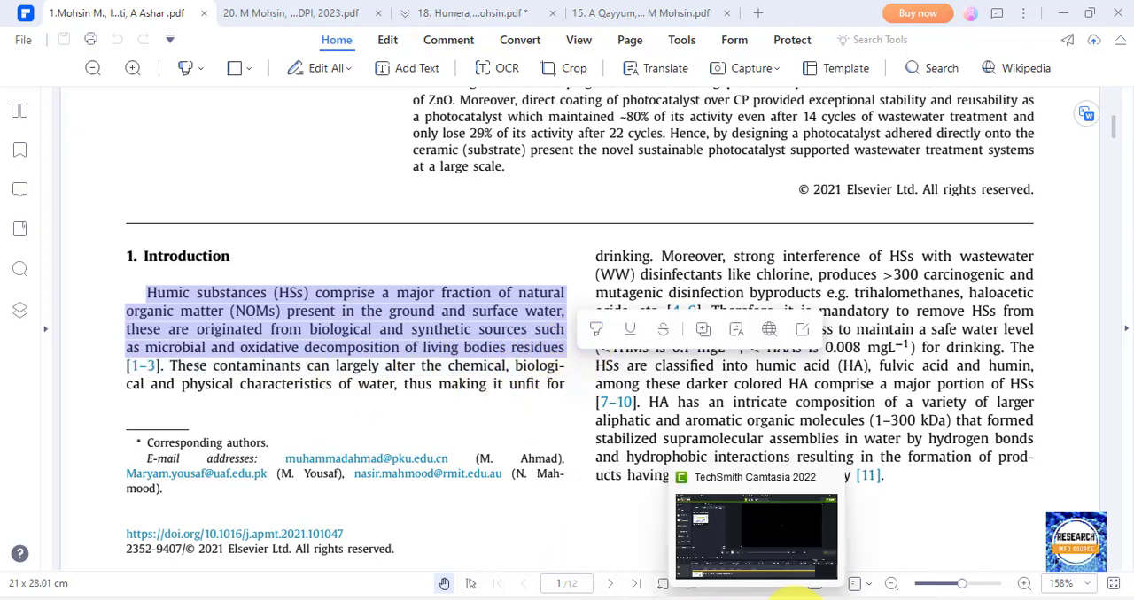
pyautogui.click(793, 599)
pyautogui.hotkey('ctrl', 'v')
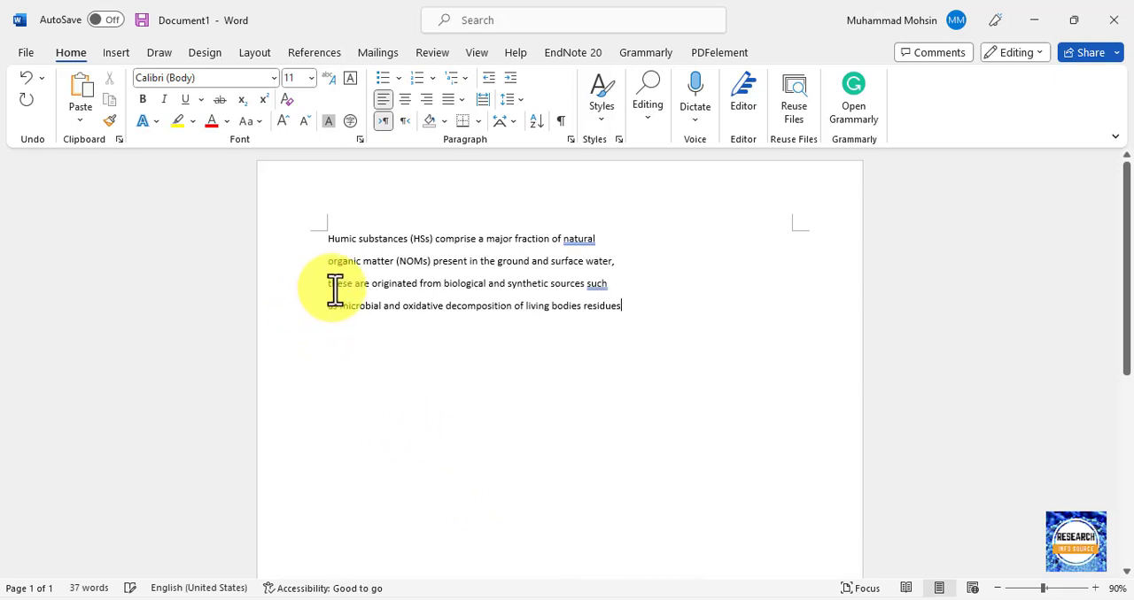
# Join the pasted humic substances lines into one continuous paragraph ending with a period, with an empty line below it.
pyautogui.click(328, 261)
pyautogui.press('BackSpace')
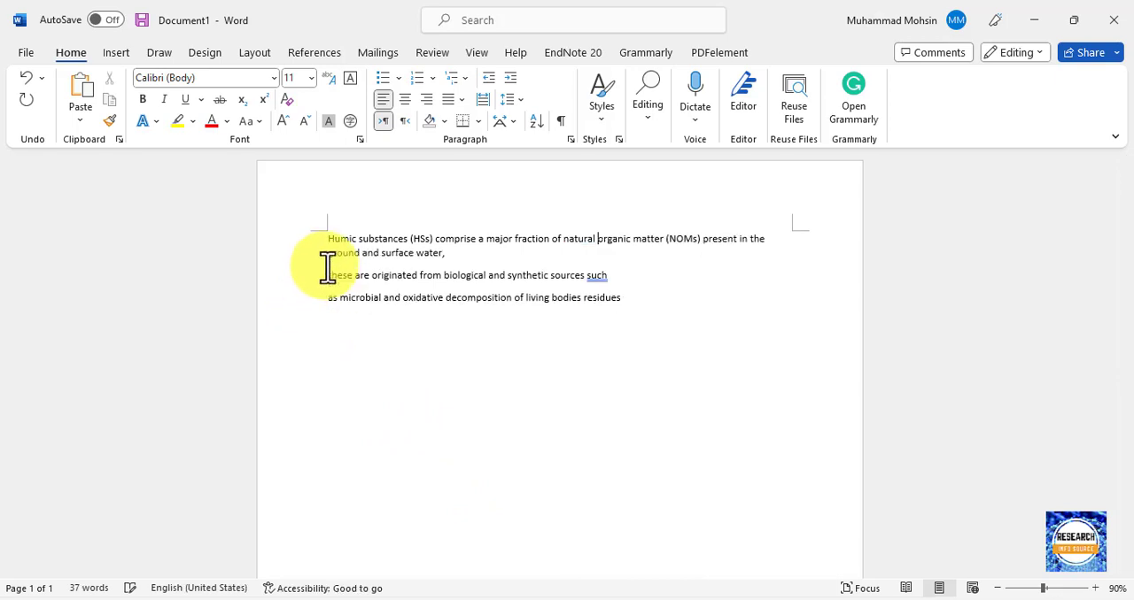
pyautogui.click(327, 268)
pyautogui.press('BackSpace')
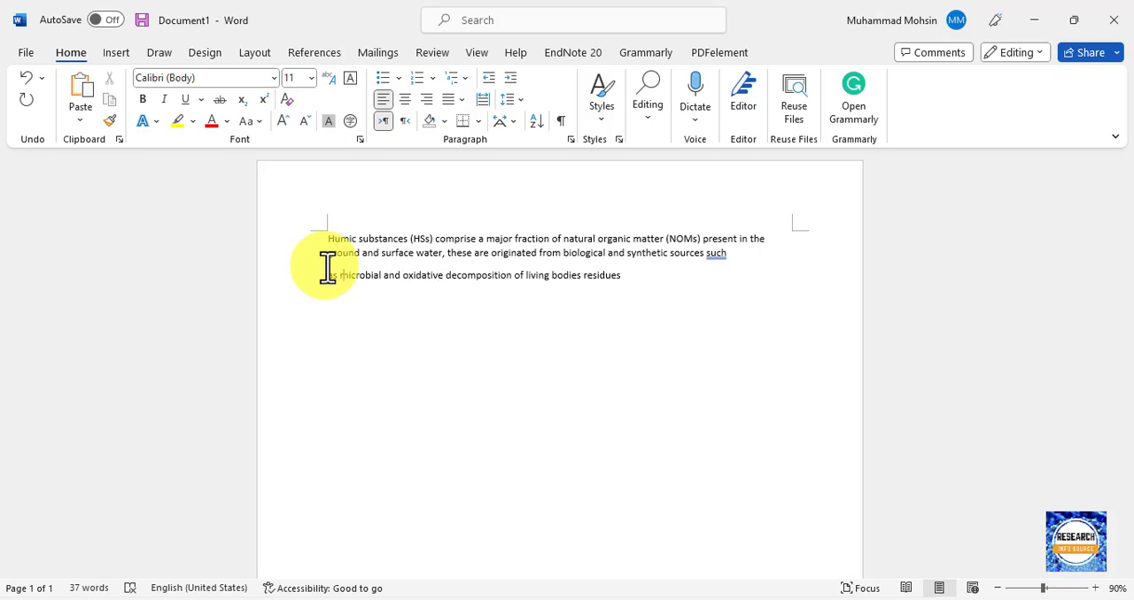
pyautogui.click(327, 268)
pyautogui.press('BackSpace')
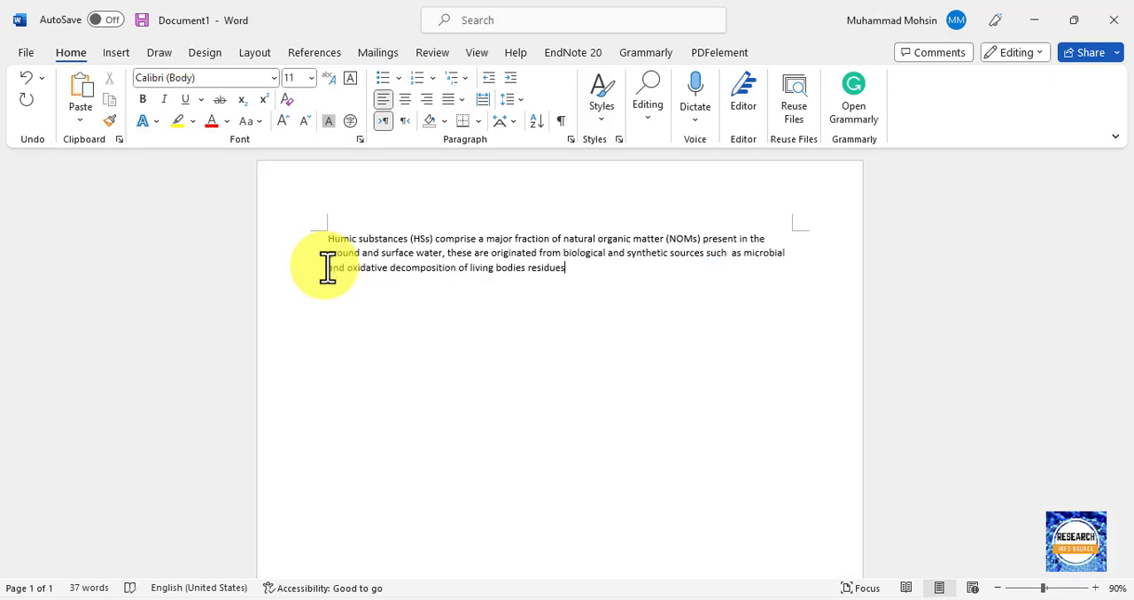
pyautogui.hotkey('ctrl', 'v')
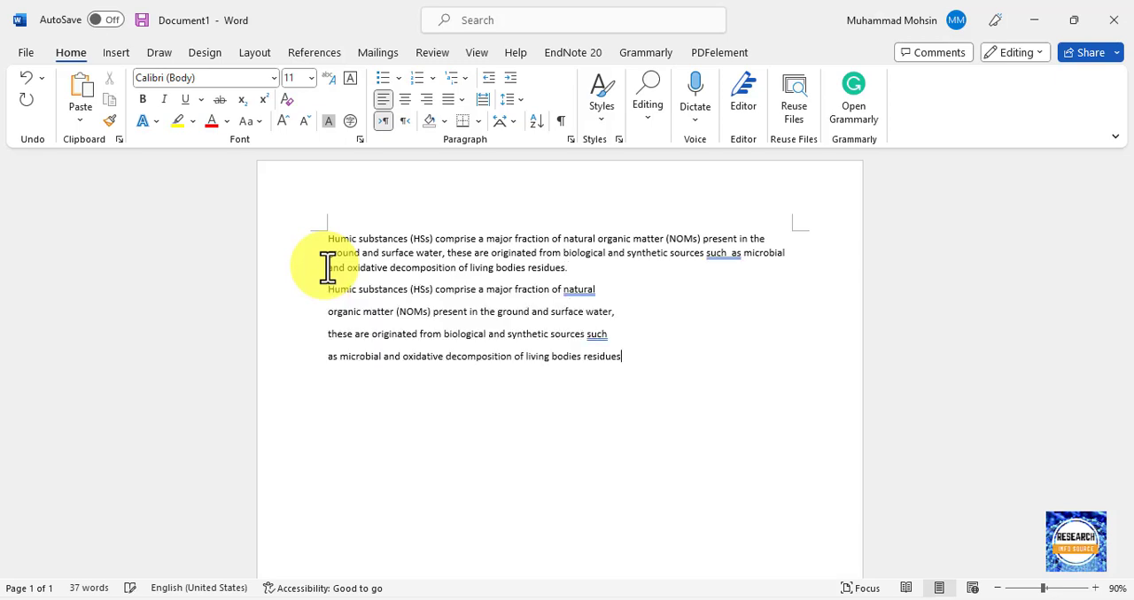
pyautogui.hotkey('ctrl', 'z')
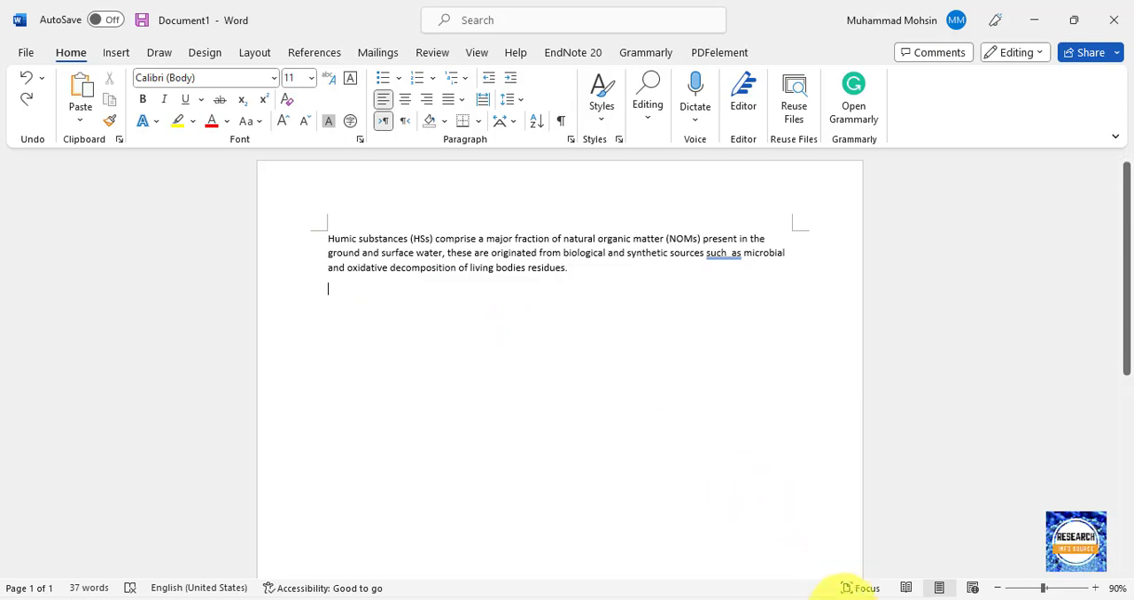
# Copy the Introduction text from "Environmental pollution" through citation [8,9] in the 2023 Nanomaterials PDF and paste it below the Word paragraph.
pyautogui.moveTo(761, 599)
pyautogui.click(688, 514)
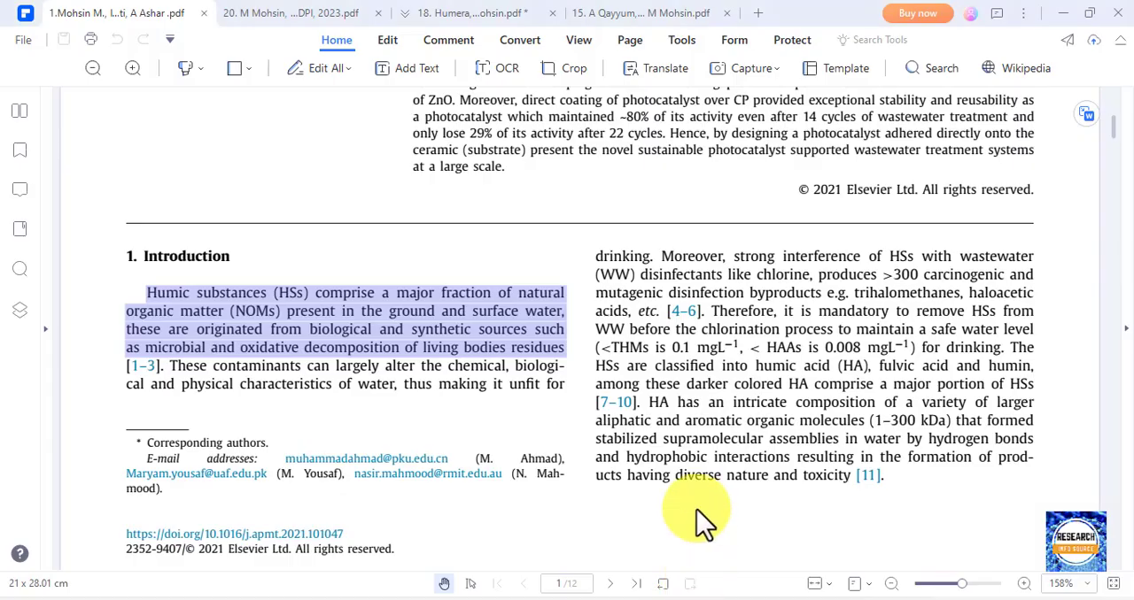
pyautogui.click(244, 12)
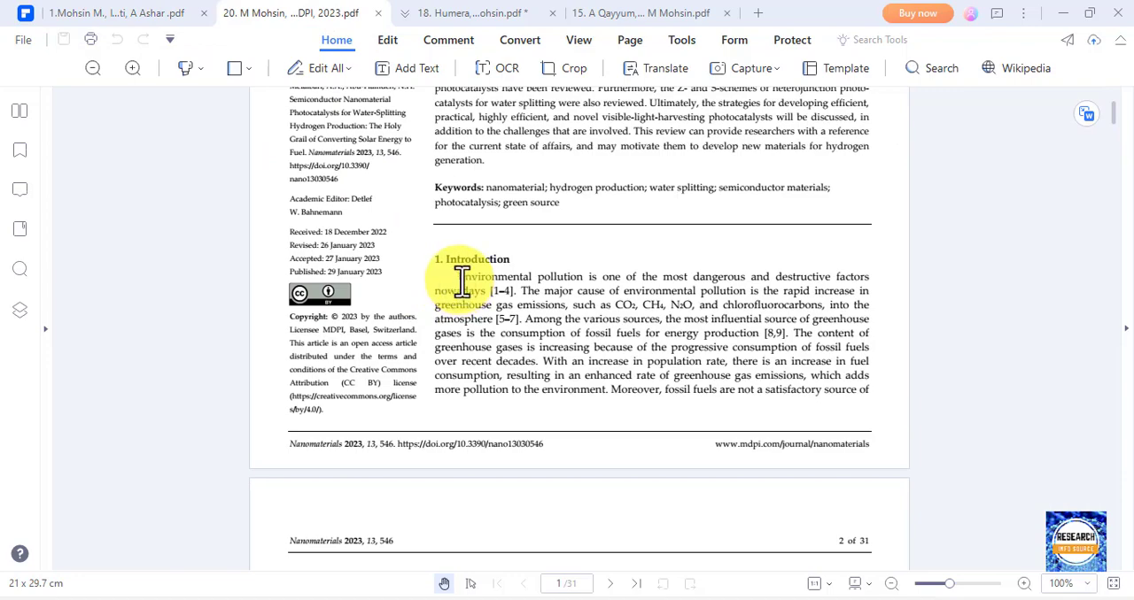
pyautogui.moveTo(462, 282); pyautogui.dragTo(790, 333)
pyautogui.hotkey('ctrl', 'c')
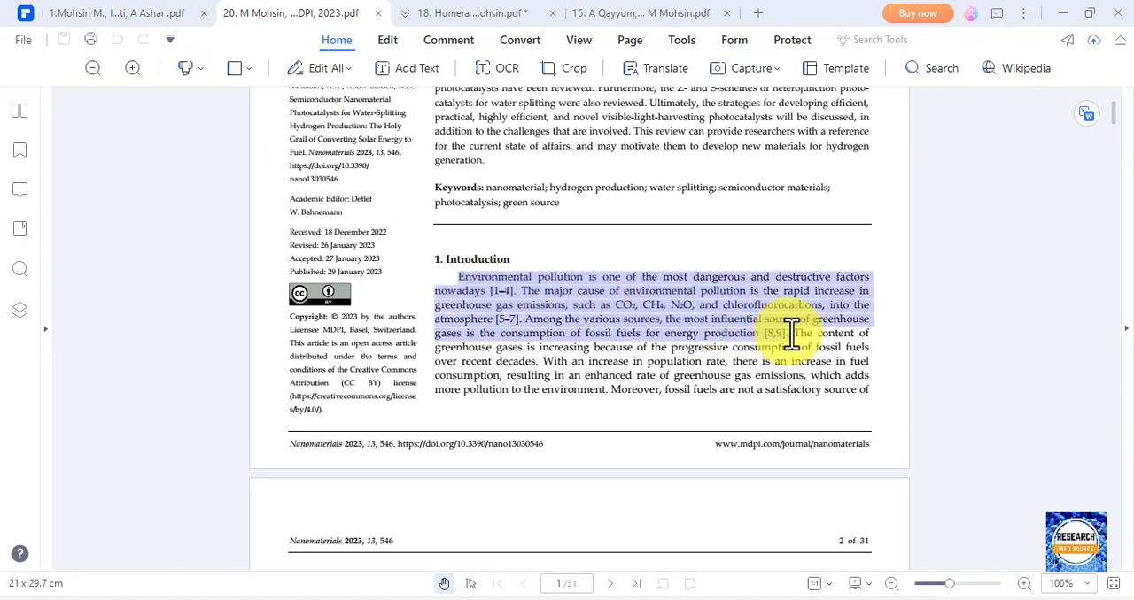
pyautogui.scroll(3, 649, 295)
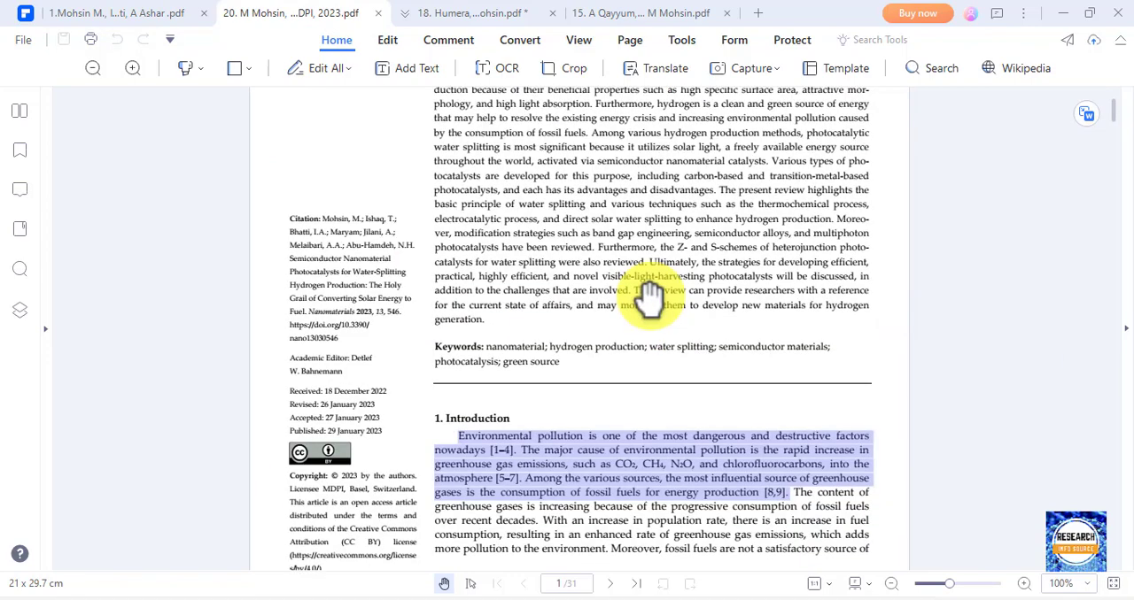
pyautogui.scroll(7, 455, 254)
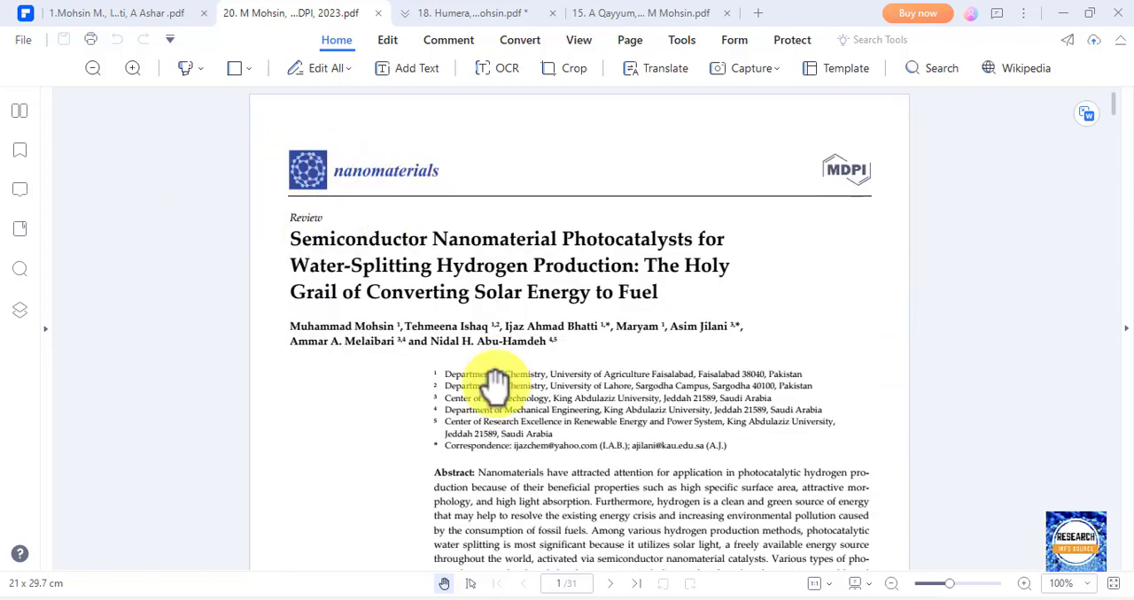
pyautogui.click(781, 598)
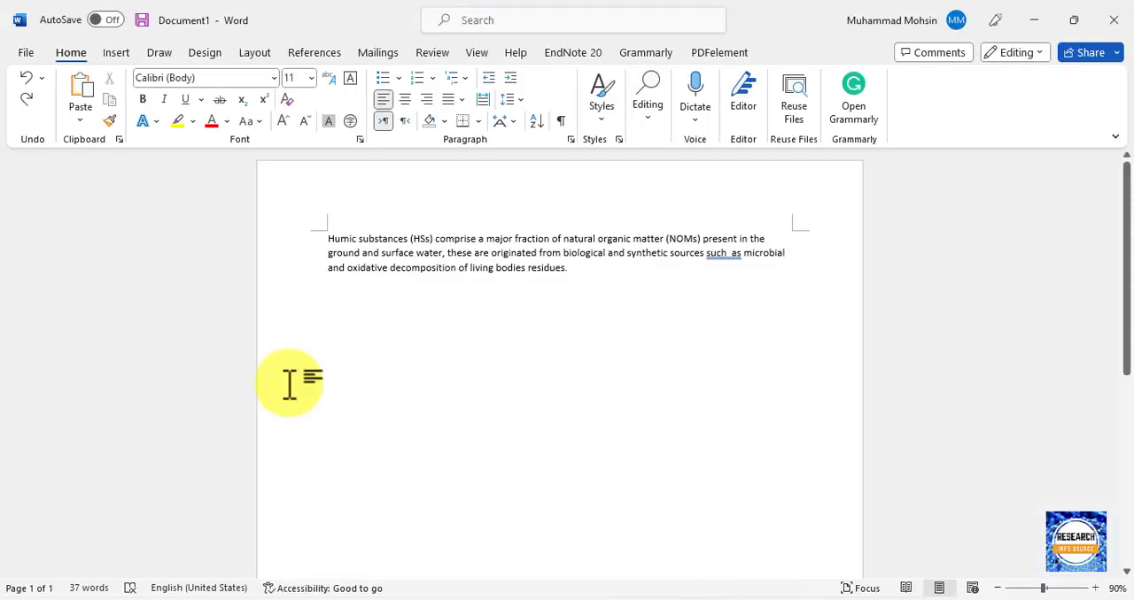
pyautogui.hotkey('ctrl', 'v')
# Remove the line breaks in the pasted environmental pollution text to form one continuous paragraph.
pyautogui.click(327, 320)
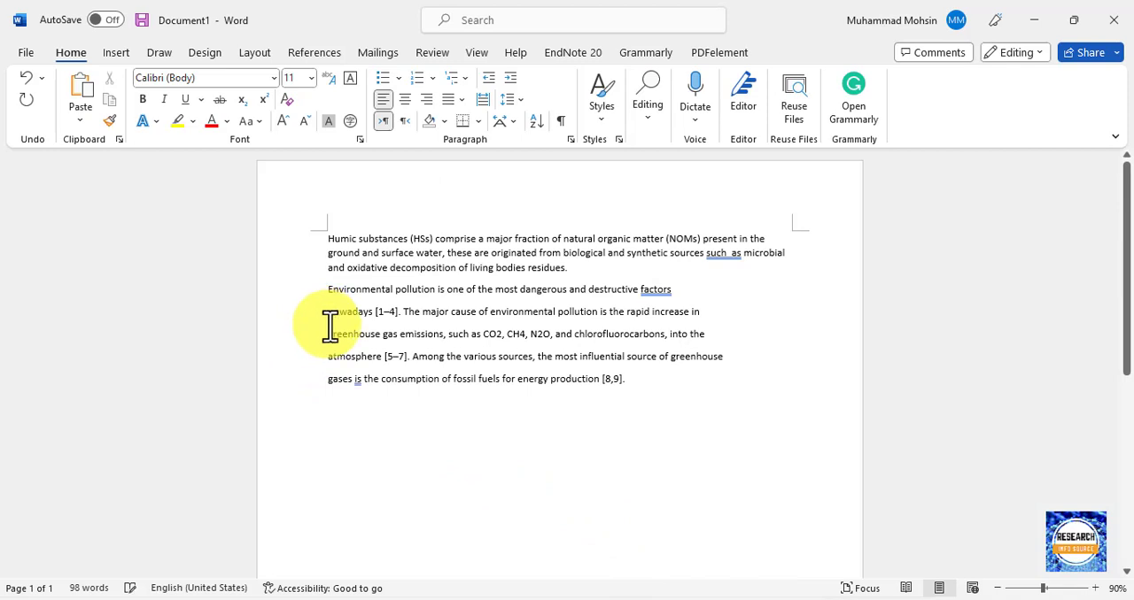
pyautogui.press('BackSpace')
pyautogui.click(329, 325)
pyautogui.press('BackSpace')
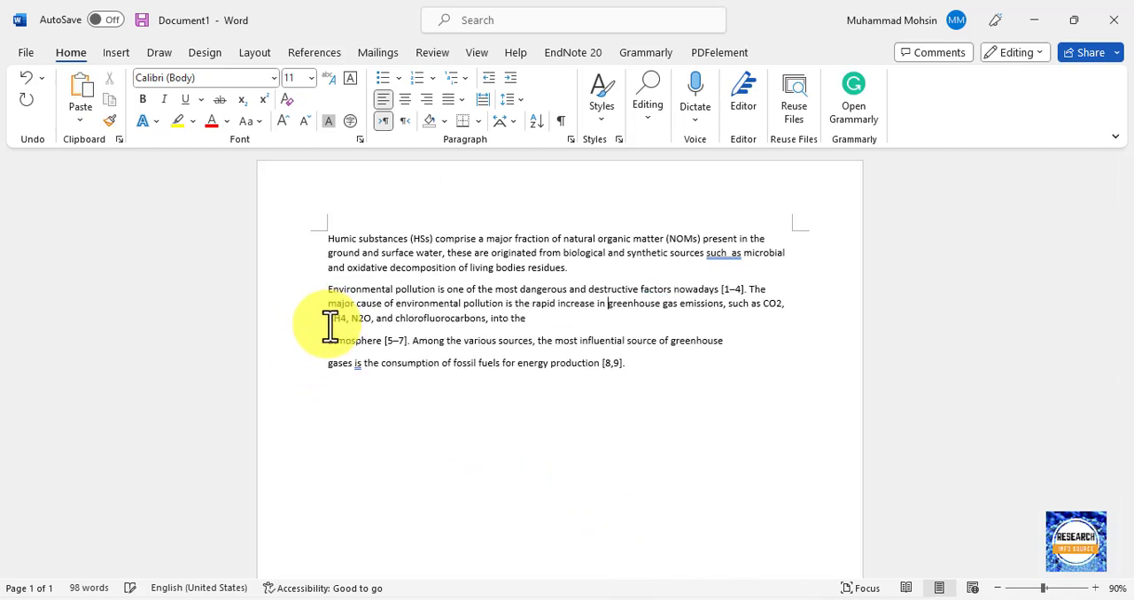
pyautogui.click(330, 326)
pyautogui.press('BackSpace')
pyautogui.press('BackSpace')
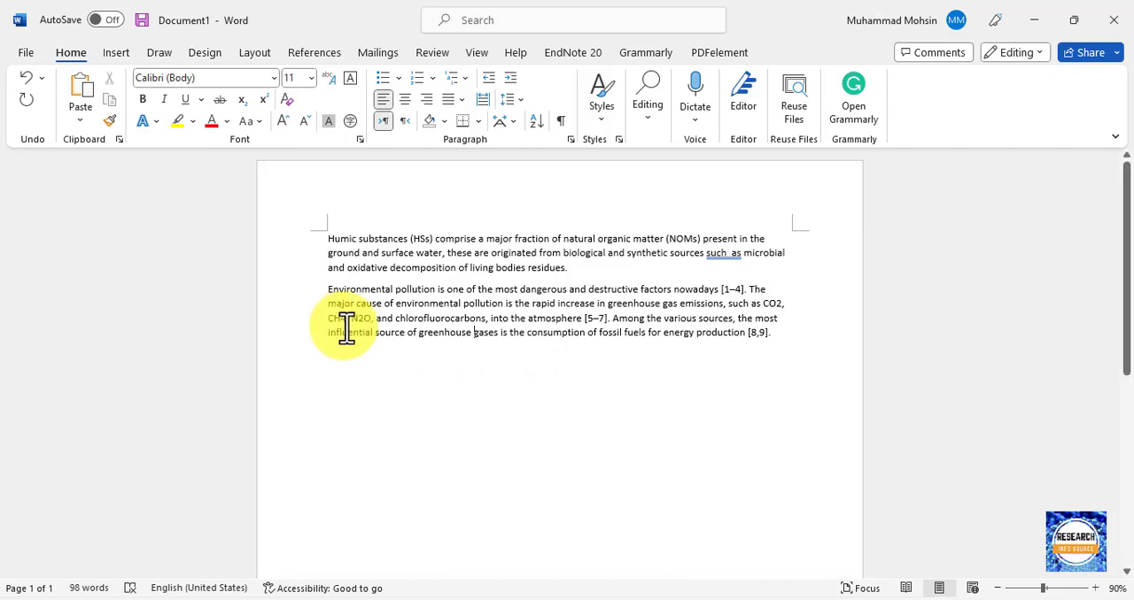
# Justify both the environmental pollution paragraph and the humic substances paragraph.
pyautogui.hotkey('ctrl', 'j')
pyautogui.click(401, 259)
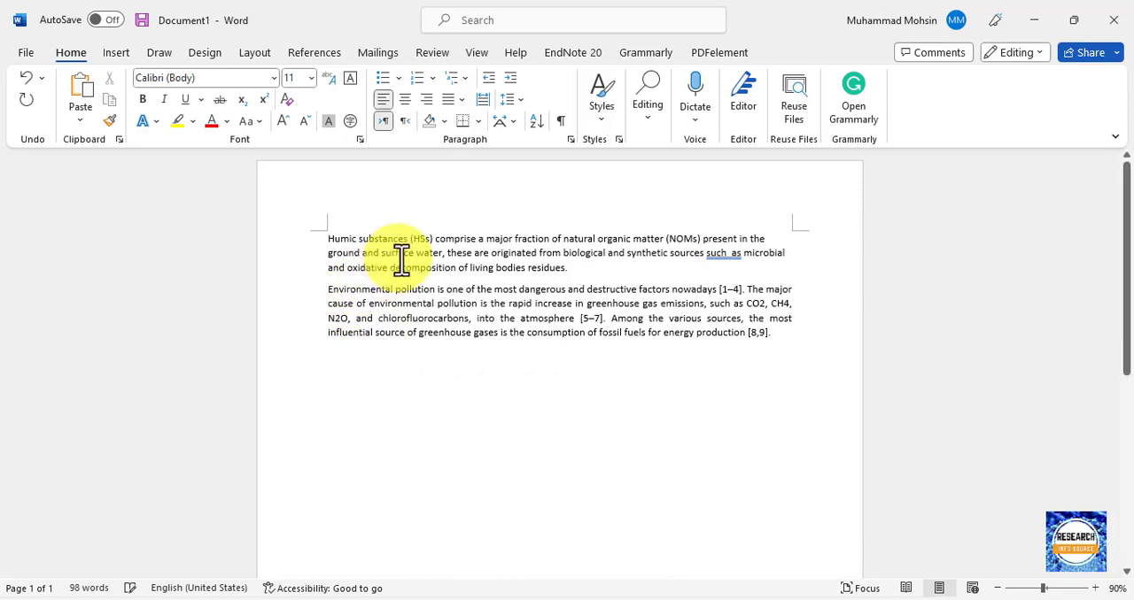
pyautogui.hotkey('ctrl', 'j')
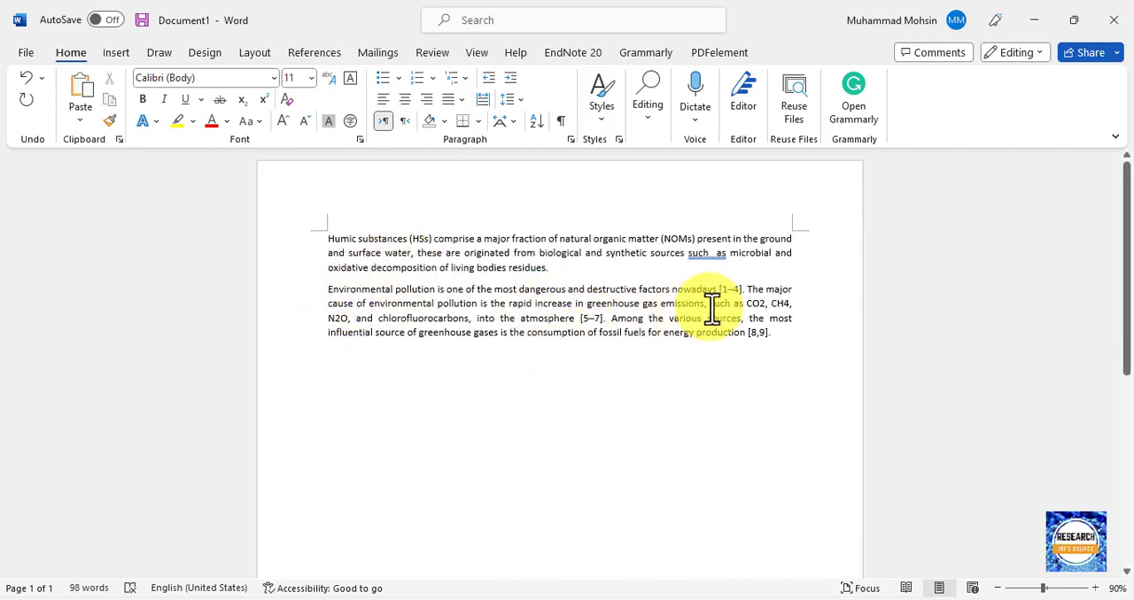
# Delete the bracketed citation numbers [1–4], [5–7] and [8,9] from the environmental pollution paragraph, keeping the sentence periods.
pyautogui.click(742, 289)
pyautogui.press('BackSpace')
pyautogui.press('BackSpace')
pyautogui.press('BackSpace')
pyautogui.press('BackSpace')
pyautogui.press('BackSpace')
pyautogui.press('BackSpace')
pyautogui.press('BackSpace')
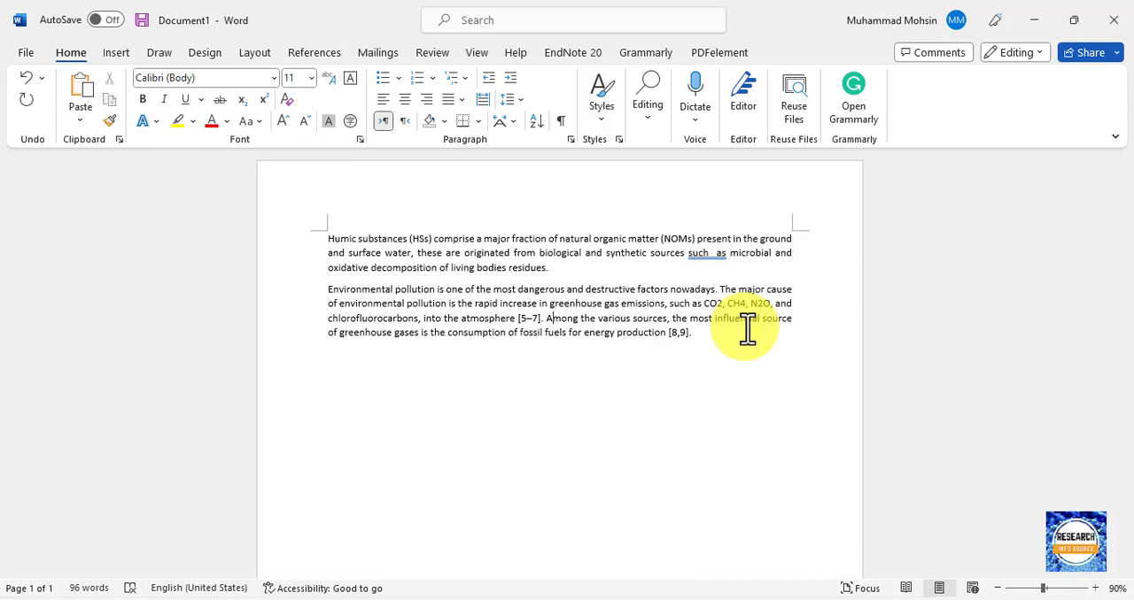
pyautogui.press('BackSpace')
pyautogui.press('BackSpace')
pyautogui.press('BackSpace')
pyautogui.press('BackSpace')
pyautogui.press('BackSpace')
pyautogui.press('BackSpace')
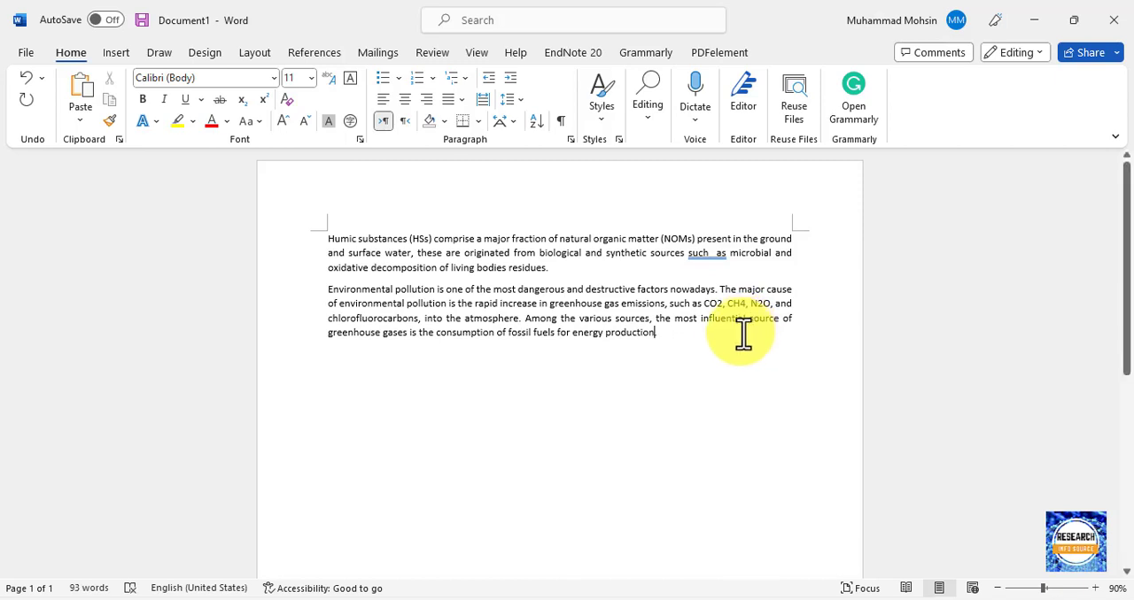
# Add an empty line after the second paragraph and split it so "Among the various sources" starts a new paragraph.
pyautogui.press('Return')
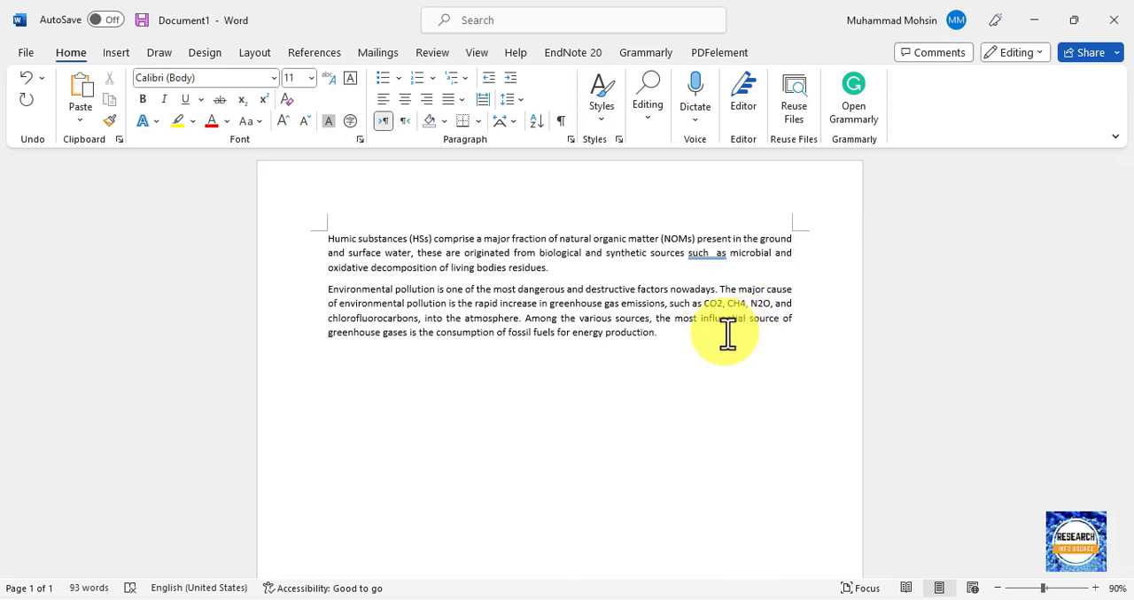
pyautogui.keyDown('ctrl'); pyautogui.scroll(7, 726, 334); pyautogui.keyUp('ctrl')
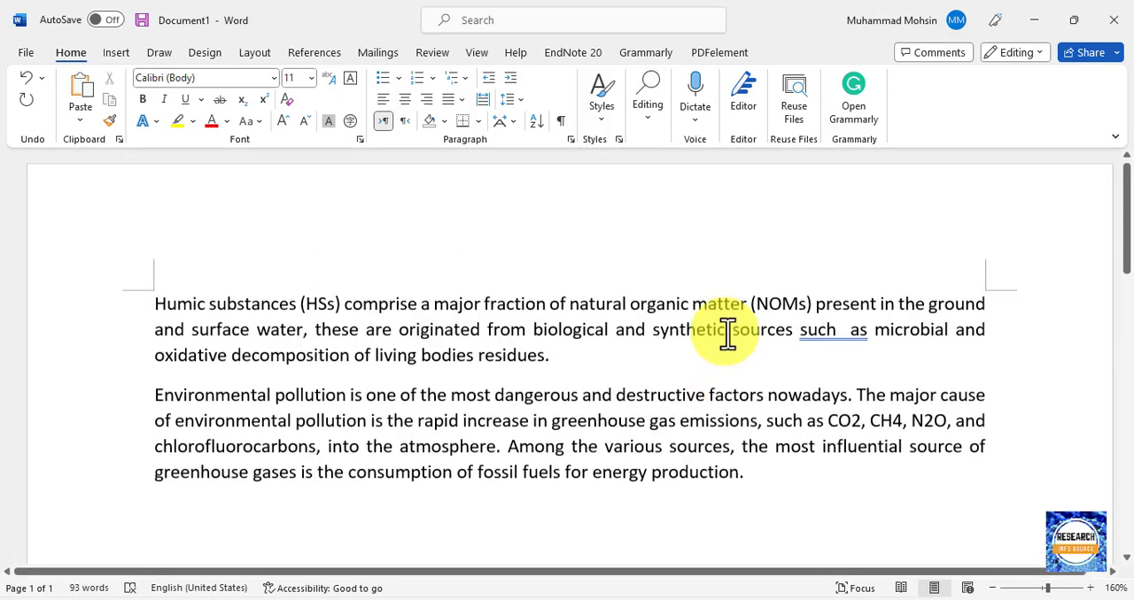
pyautogui.scroll(-1, 612, 316)
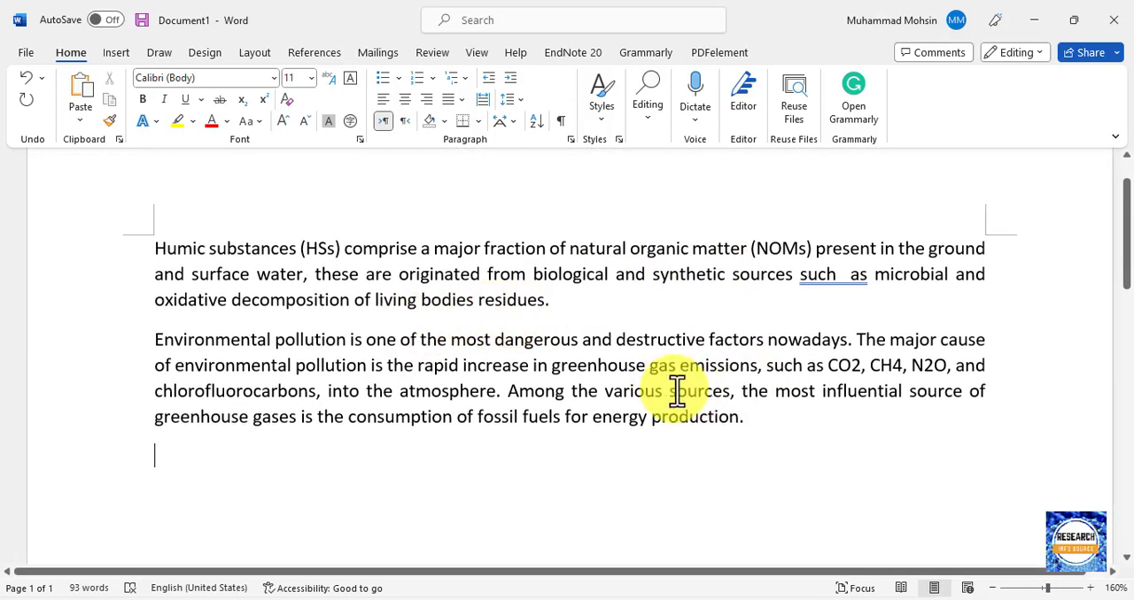
pyautogui.click(505, 392)
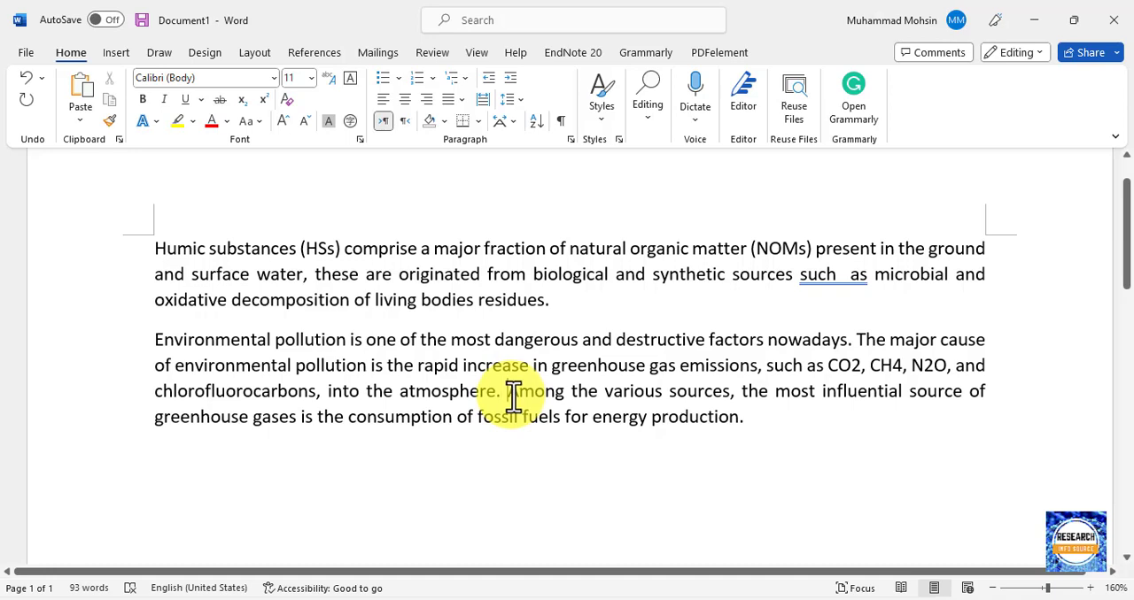
pyautogui.press('Return')
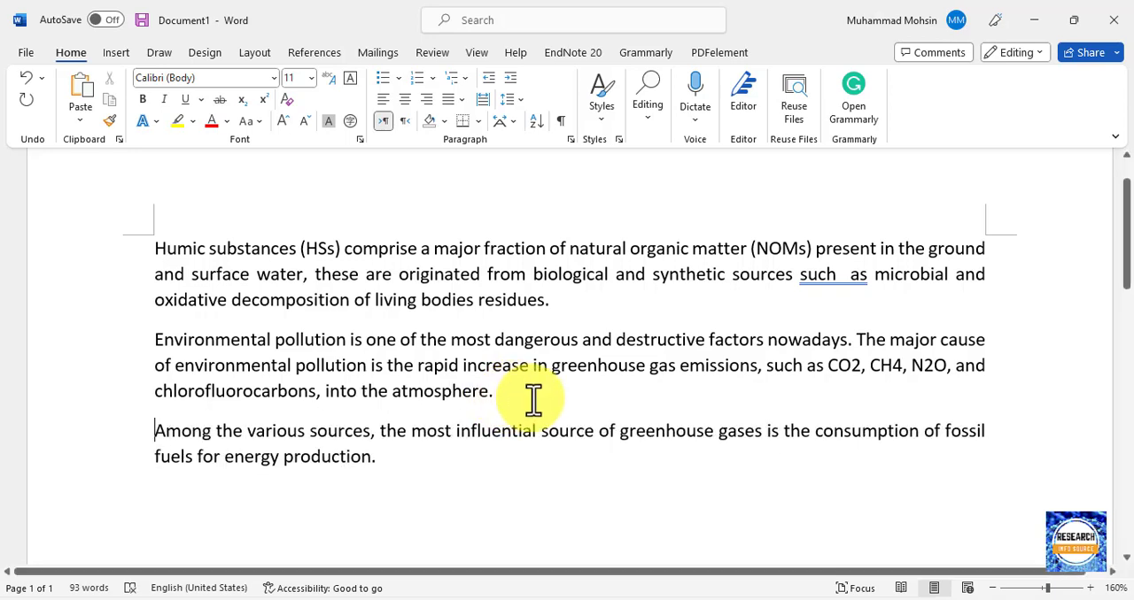
# Correct the double space in "such as" in the first paragraph by accepting the grammar suggestion.
pyautogui.doubleClick(848, 280)
pyautogui.click(847, 282)
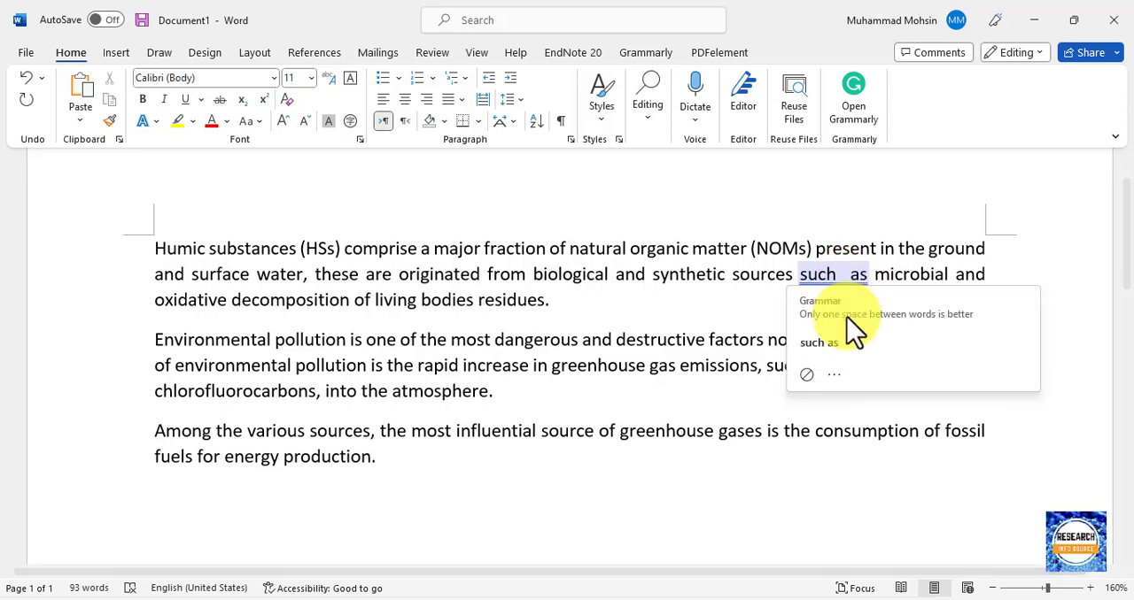
pyautogui.click(835, 341)
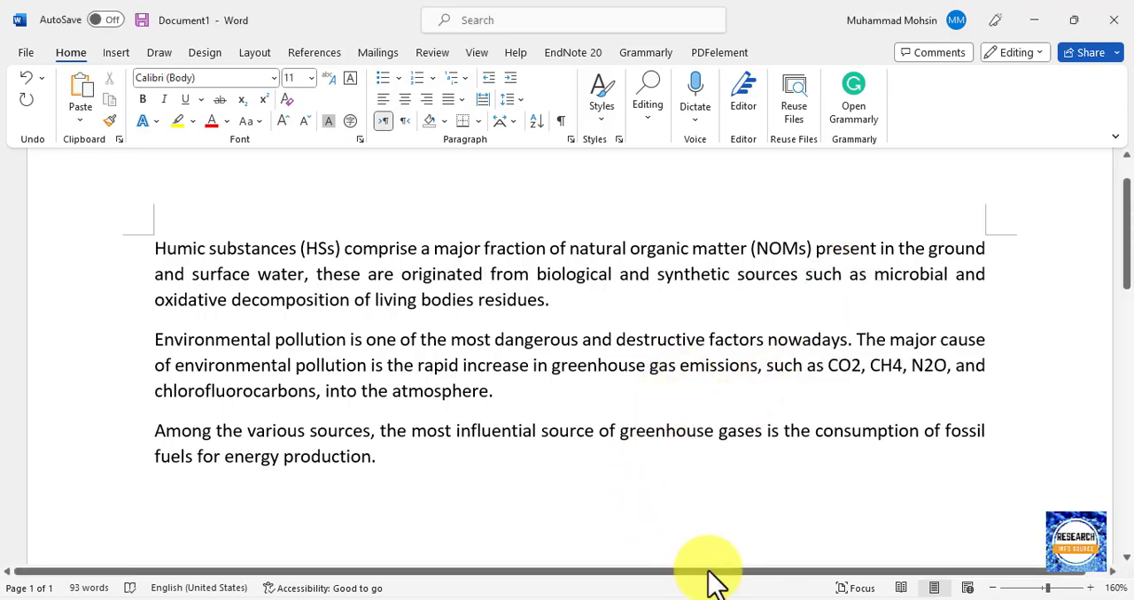
# Copy the title "Iron-doped zinc oxide for photocatalyzed degradation of humic acid from municipal wastewater" from the Applied Materials Today PDF.
pyautogui.click(695, 599)
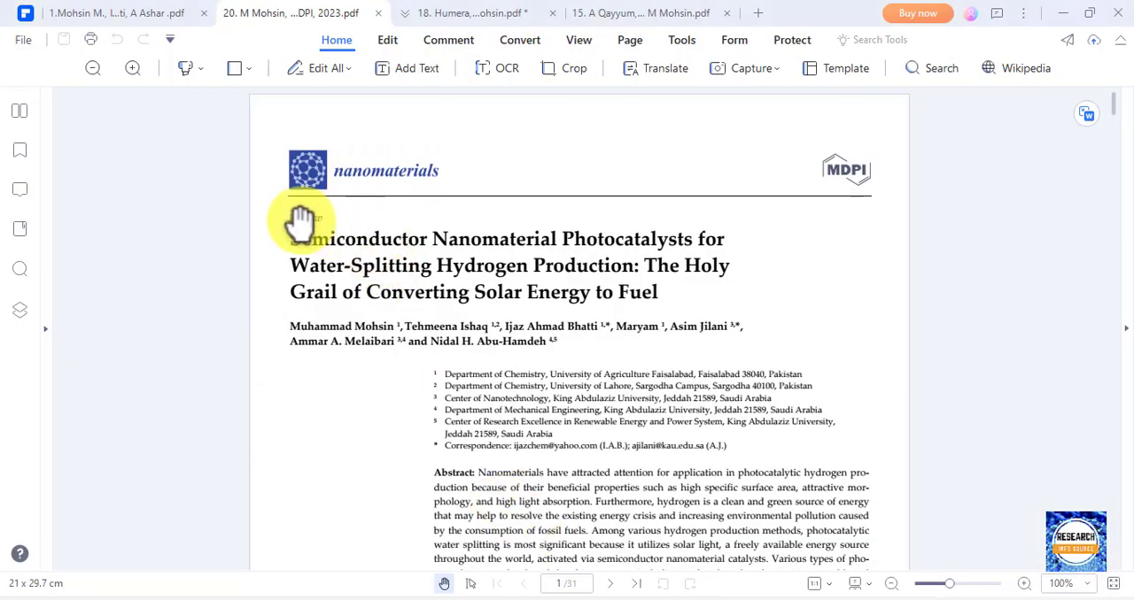
pyautogui.click(152, 13)
pyautogui.scroll(8, 182, 324)
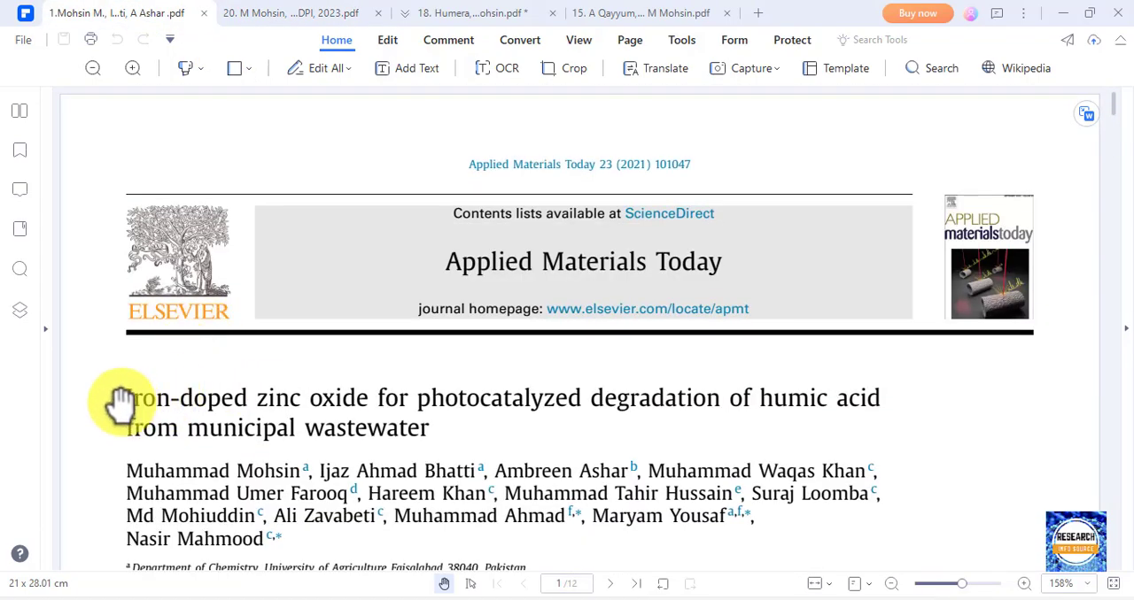
pyautogui.moveTo(124, 401); pyautogui.dragTo(433, 425)
pyautogui.hotkey('ctrl', 'c')
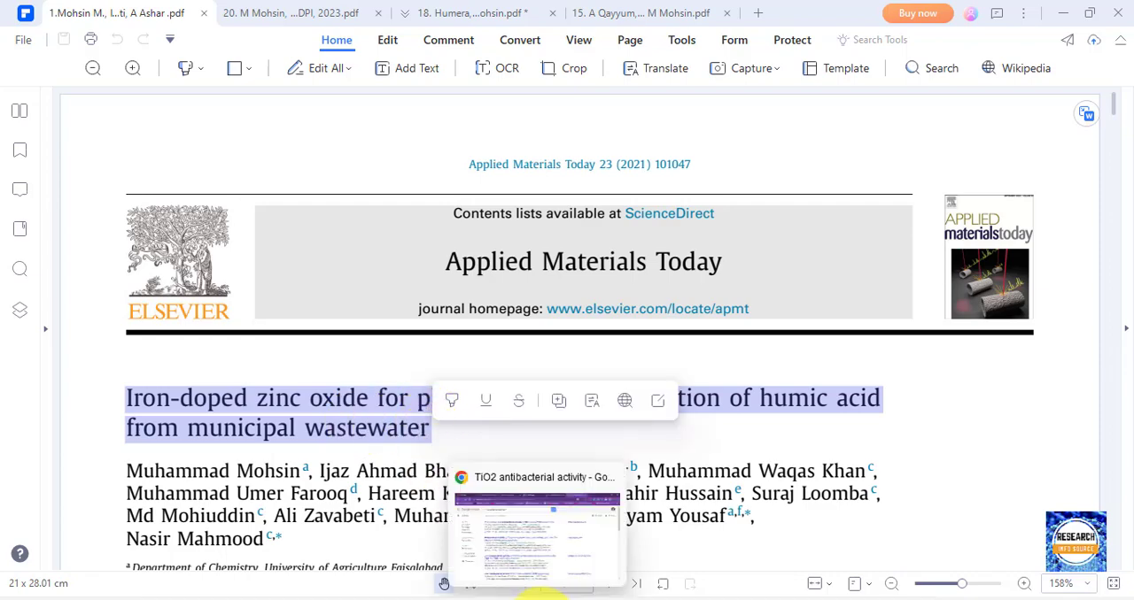
# Replace the Google Scholar query in the browser with the copied paper title and run the search.
pyautogui.click(553, 531)
pyautogui.moveTo(362, 109); pyautogui.dragTo(165, 115)
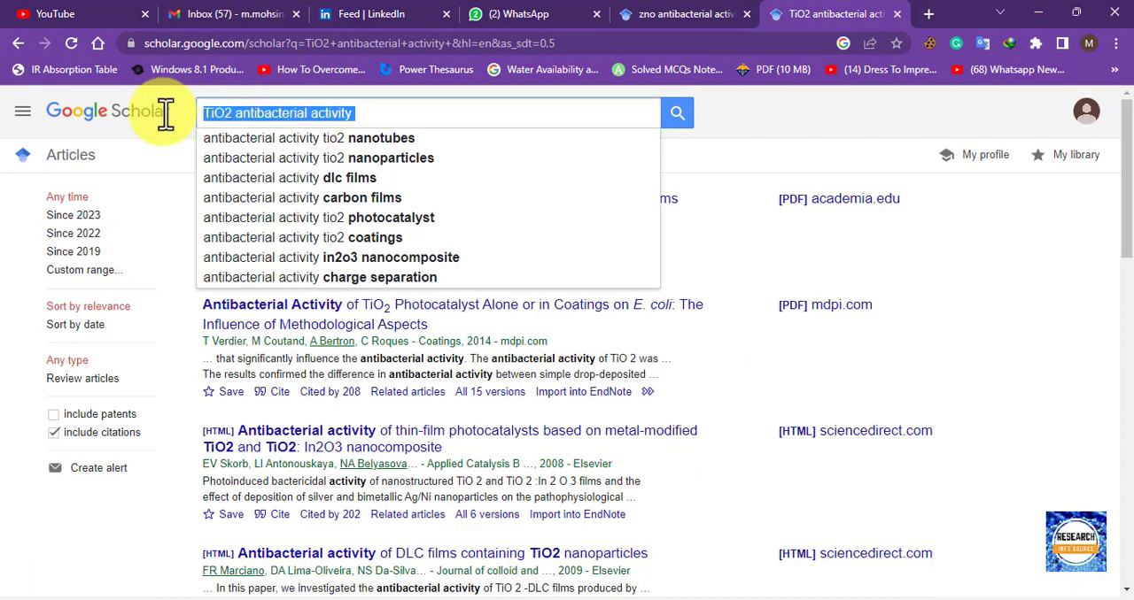
pyautogui.hotkey('ctrl', 'v')
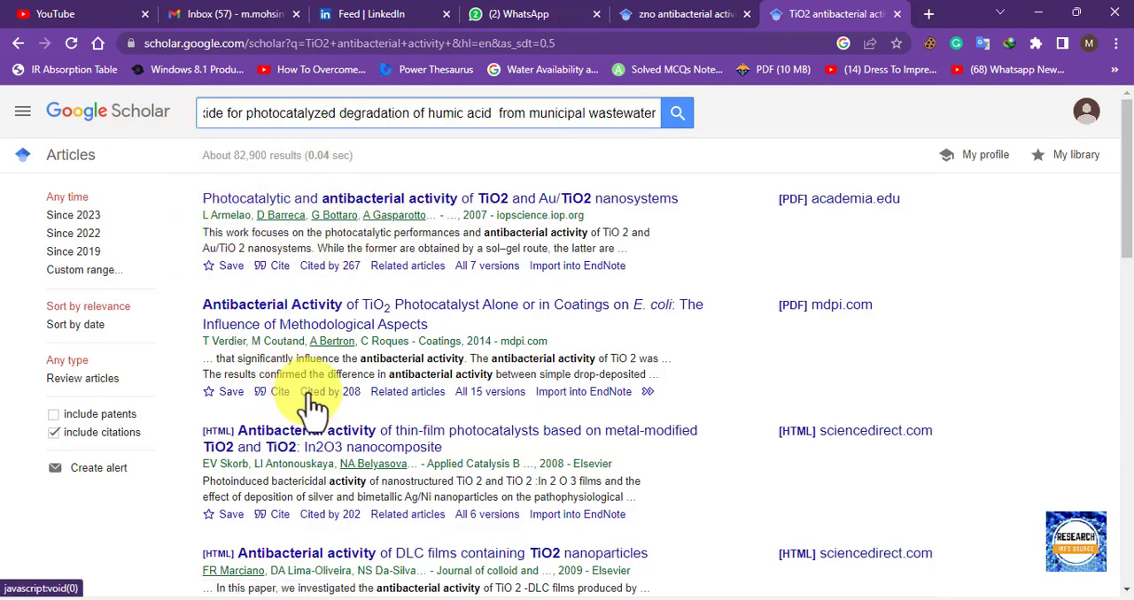
pyautogui.click(680, 117)
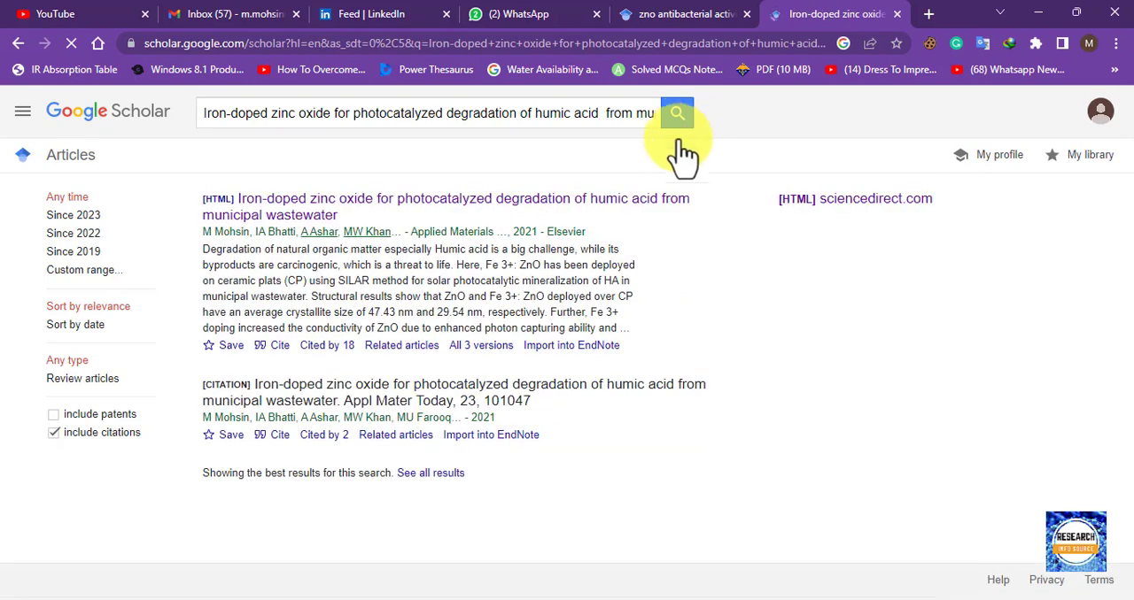
# Export the first search result, the Applied Materials Today paper, as scholar (2).enw, open it in EndNote and select the imported reference.
pyautogui.click(579, 348)
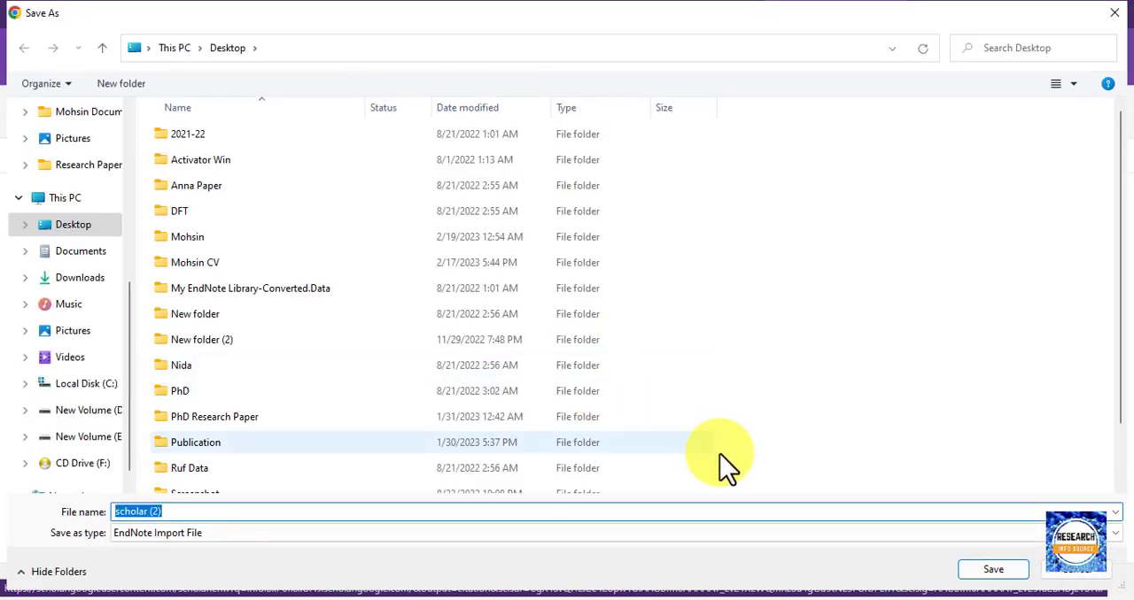
pyautogui.click(996, 574)
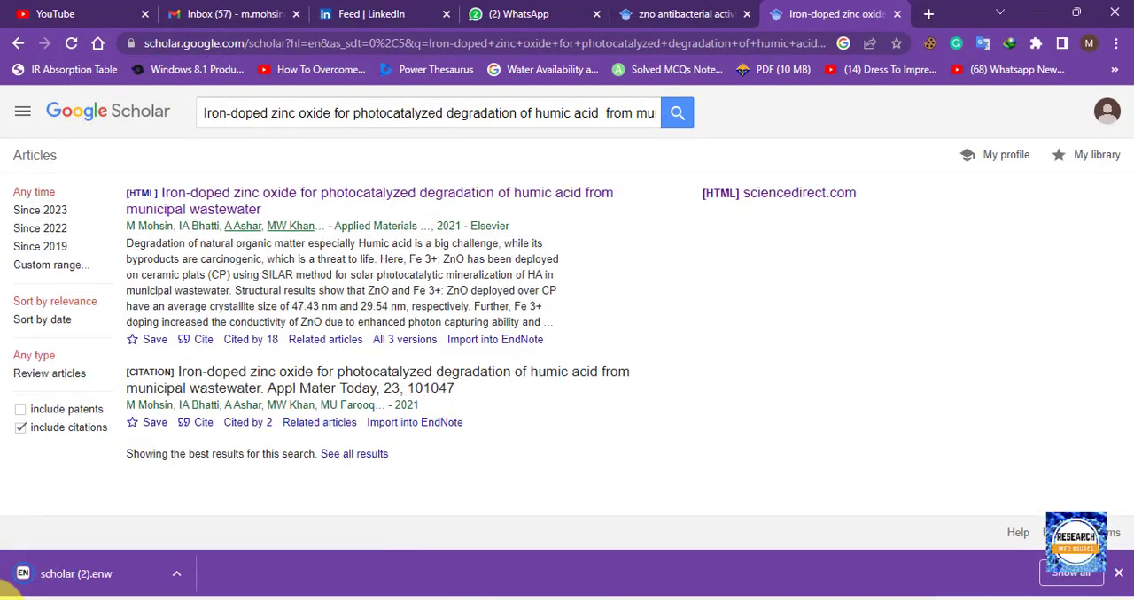
pyautogui.click(78, 577)
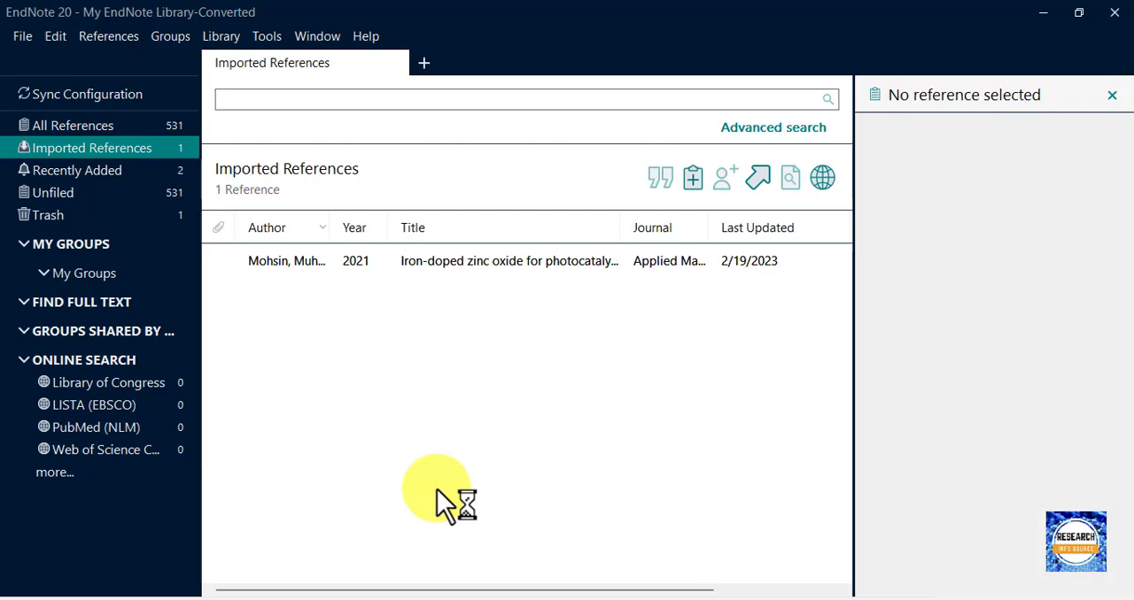
pyautogui.click(425, 277)
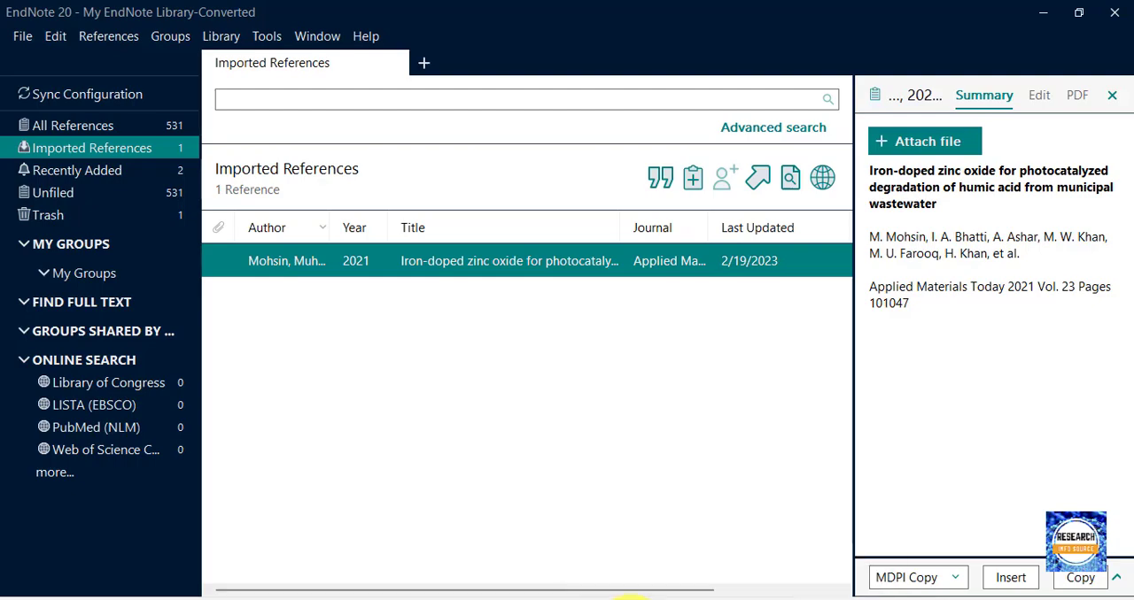
# Switch to Word and insert the selected EndNote citation, preceded by a space, before the final period of the first paragraph.
pyautogui.click(790, 599)
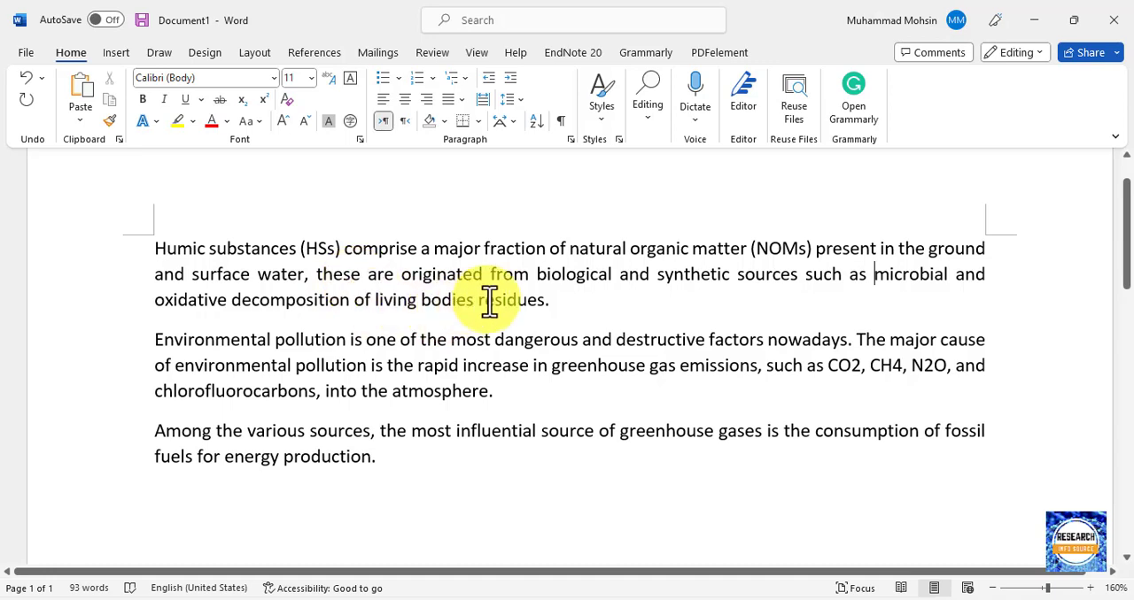
pyautogui.click(544, 301)
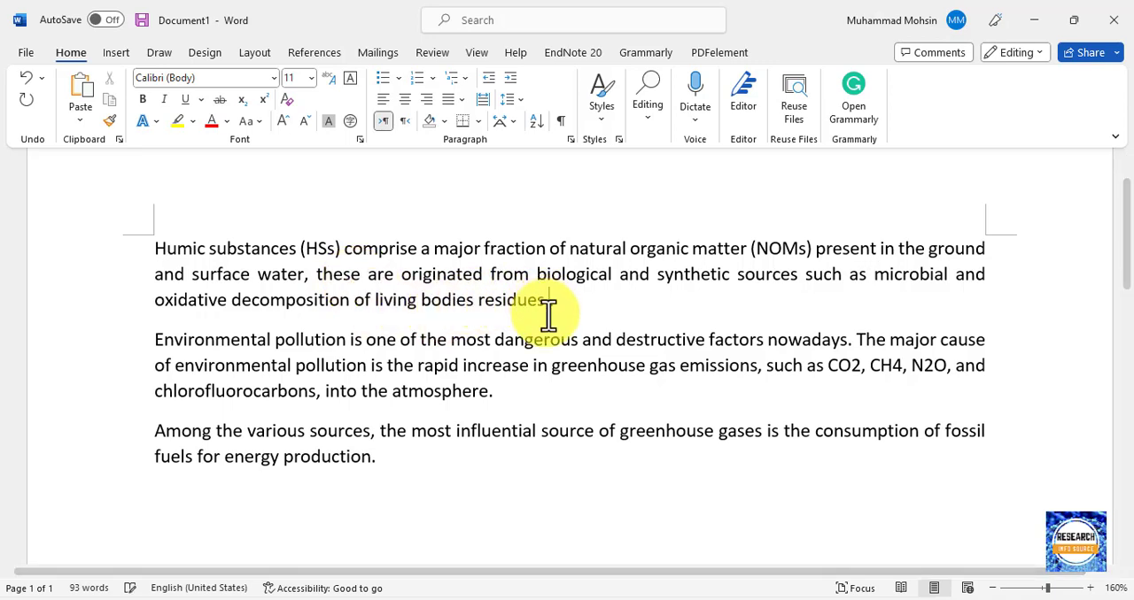
pyautogui.click(567, 55)
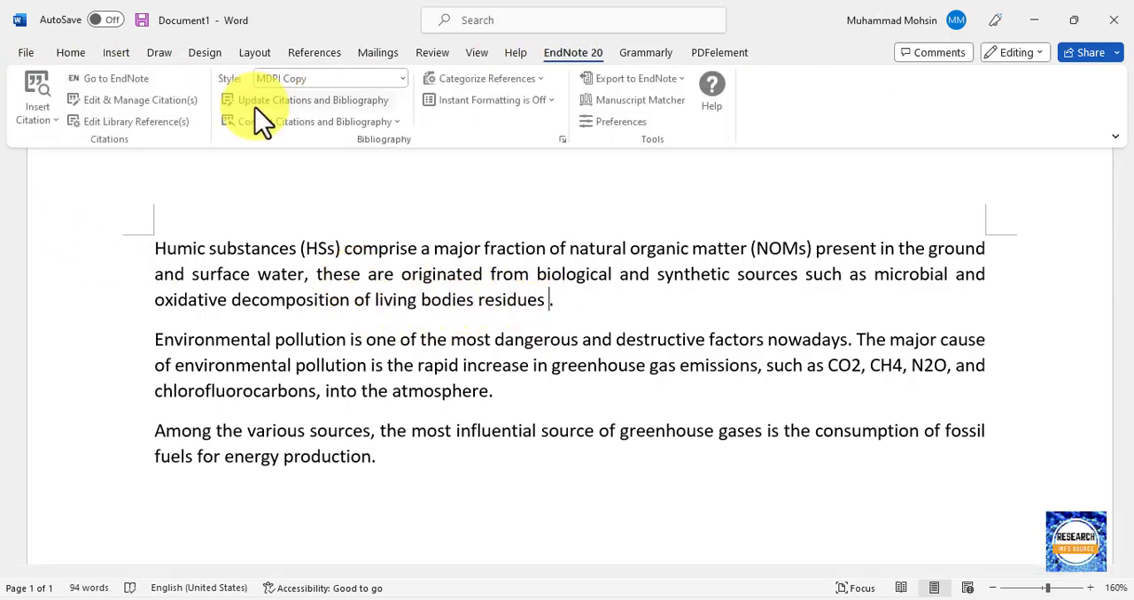
pyautogui.click(40, 119)
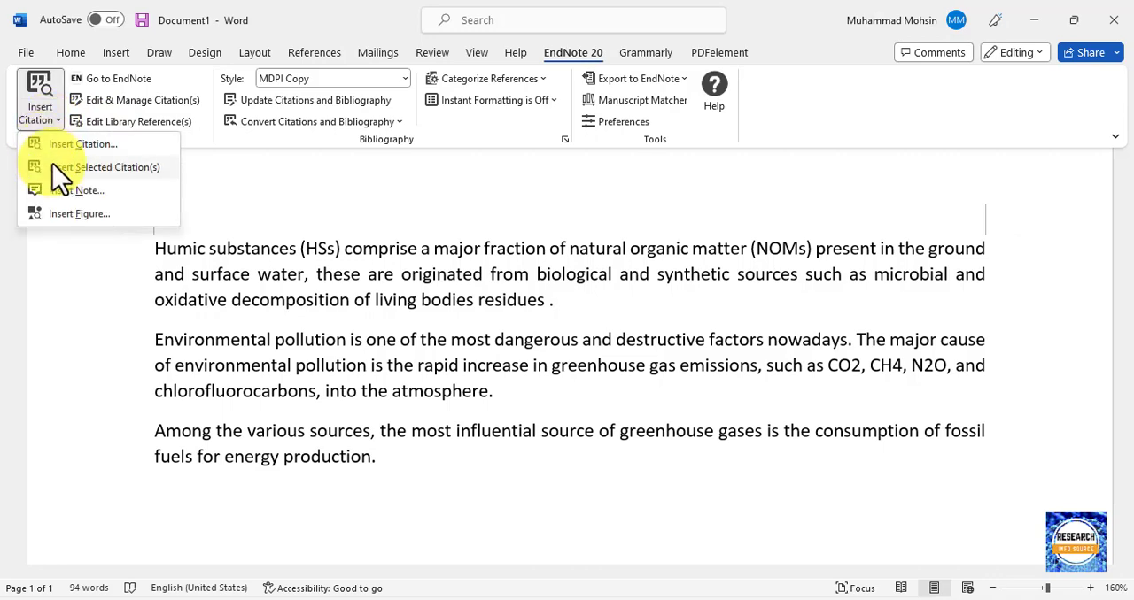
pyautogui.click(62, 168)
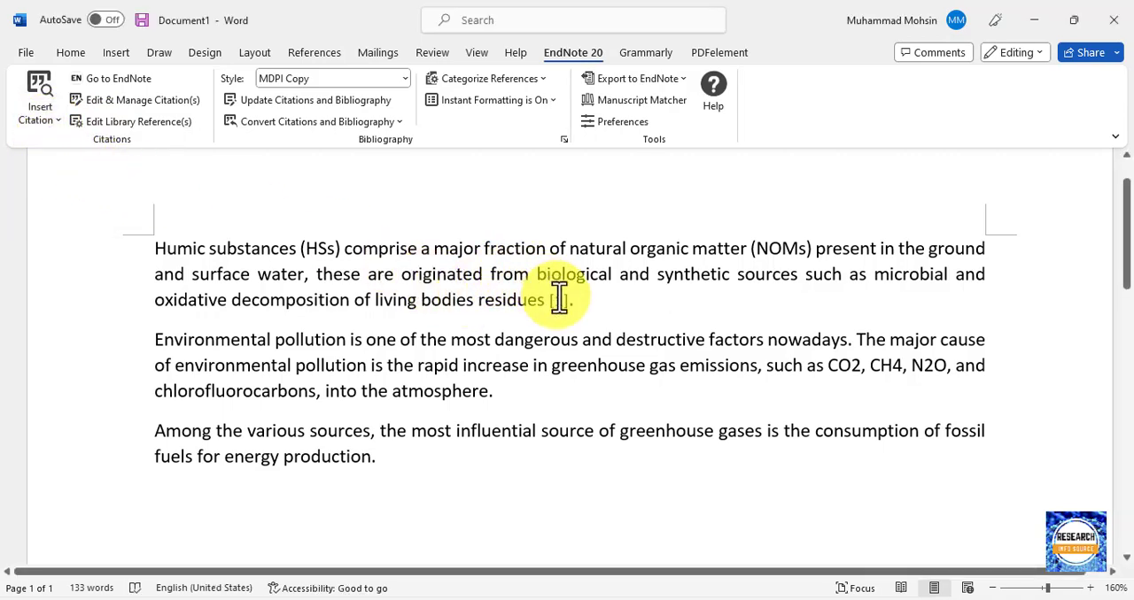
pyautogui.scroll(-2, 558, 297)
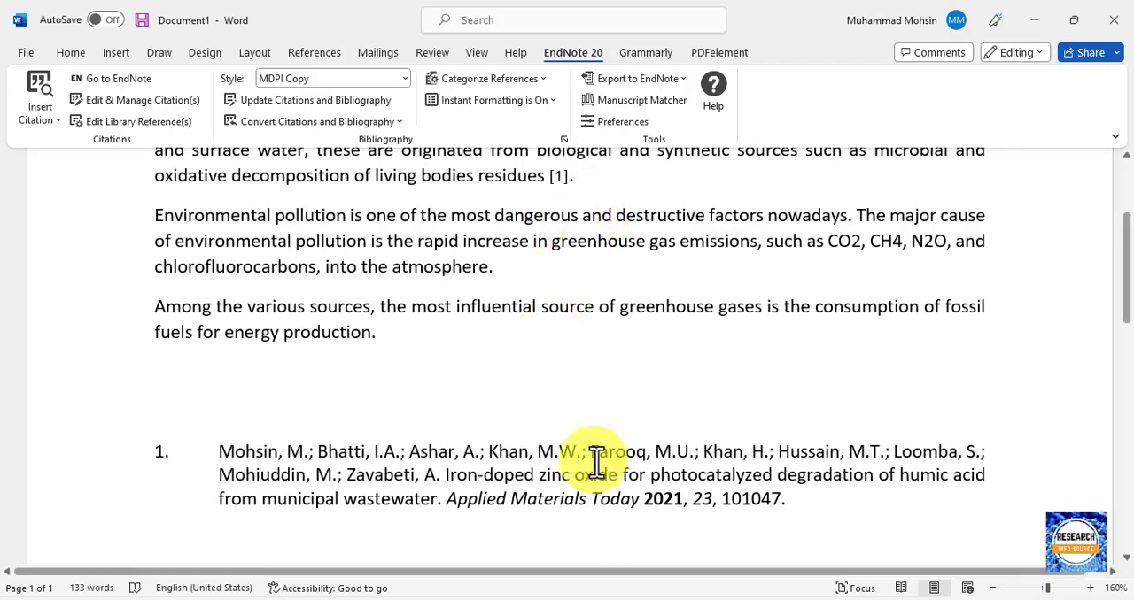
# Change the EndNote output style of the document to University of Agriculture Faisalabad Copy.
pyautogui.click(380, 79)
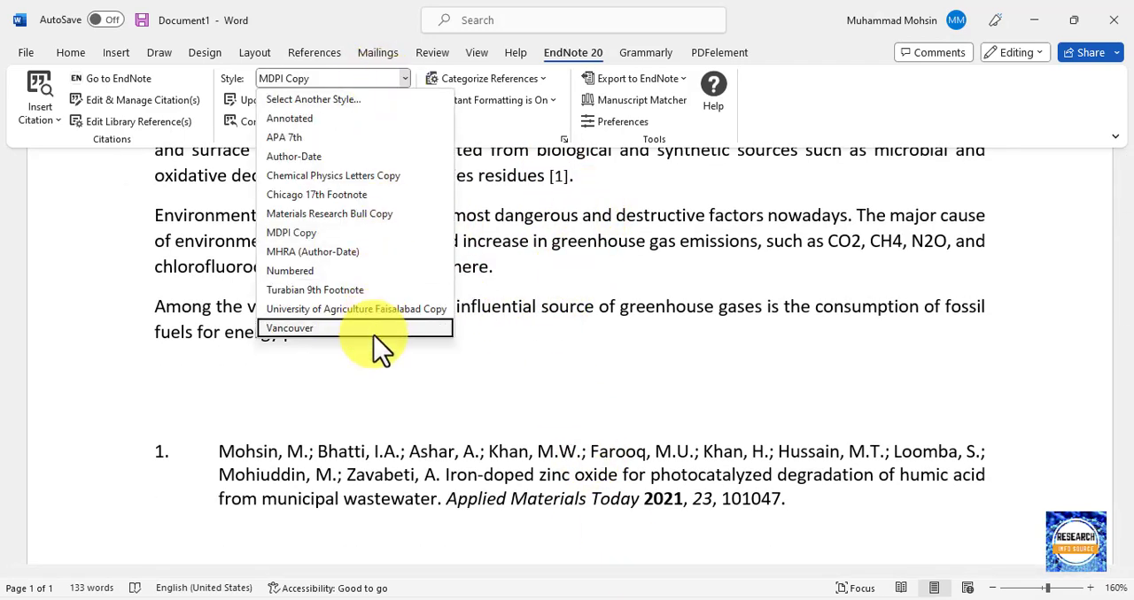
pyautogui.click(374, 310)
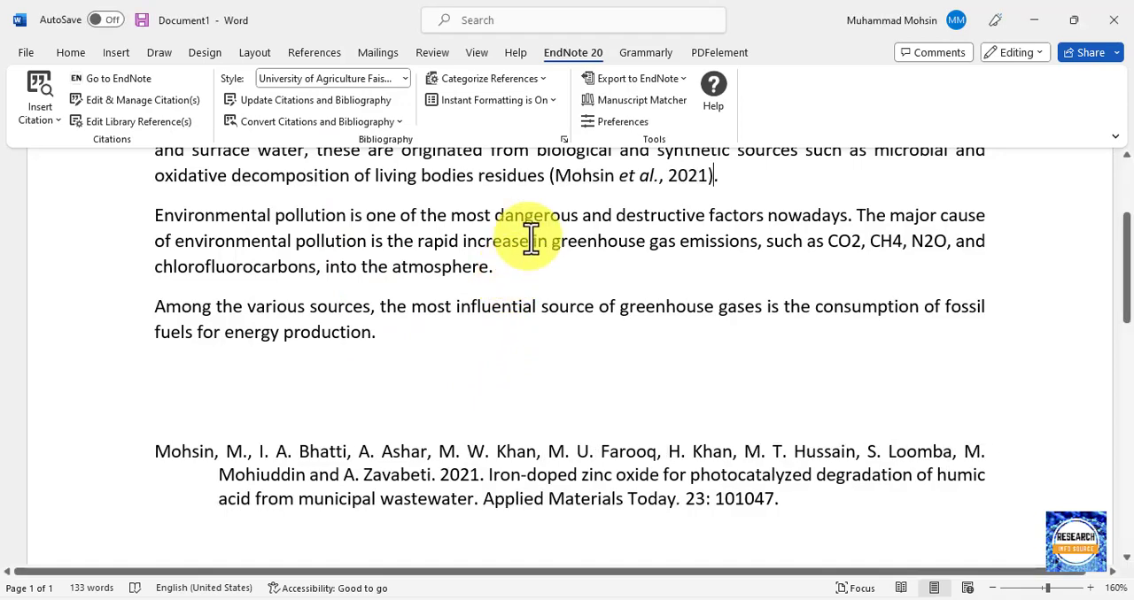
pyautogui.moveTo(504, 183); pyautogui.dragTo(734, 185)
pyautogui.click(627, 298)
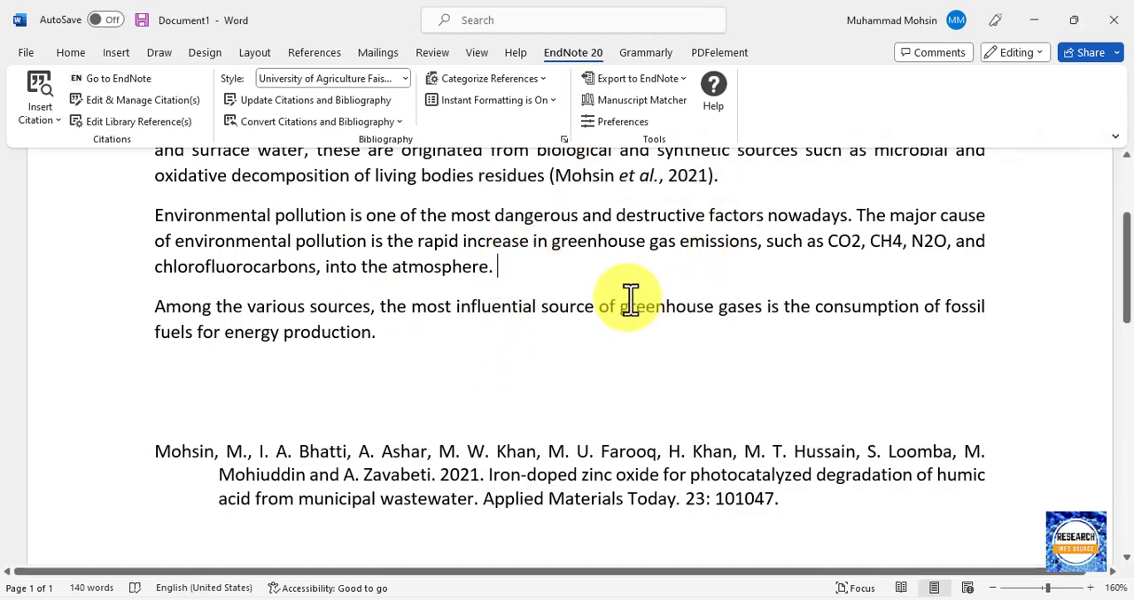
# Turn off EndNote's instant formatting for the document.
pyautogui.scroll(1, 586, 301)
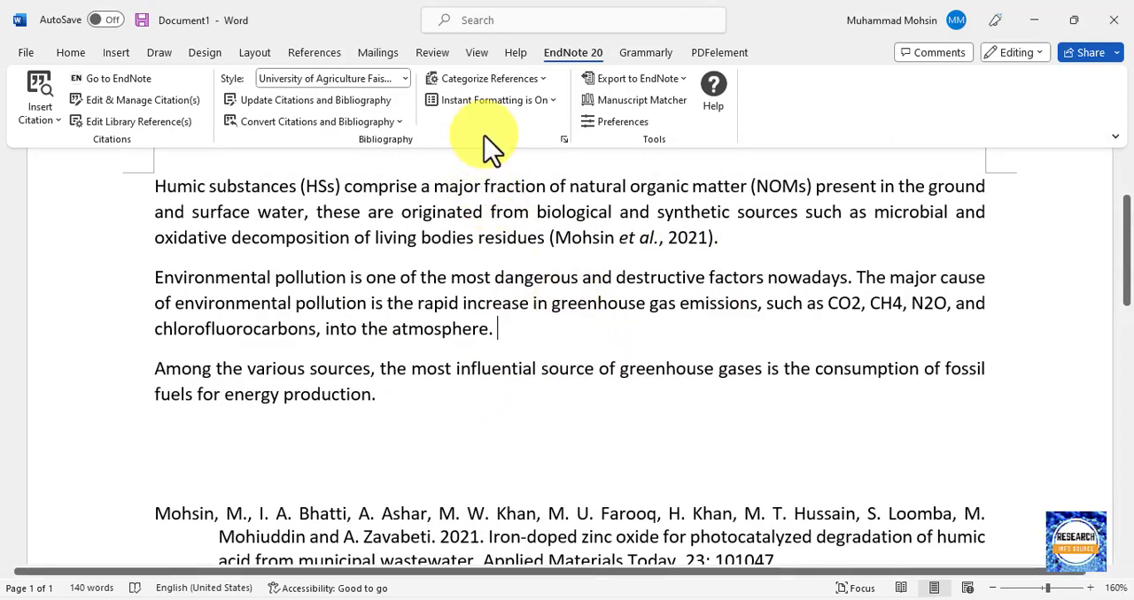
pyautogui.click(487, 99)
pyautogui.click(490, 123)
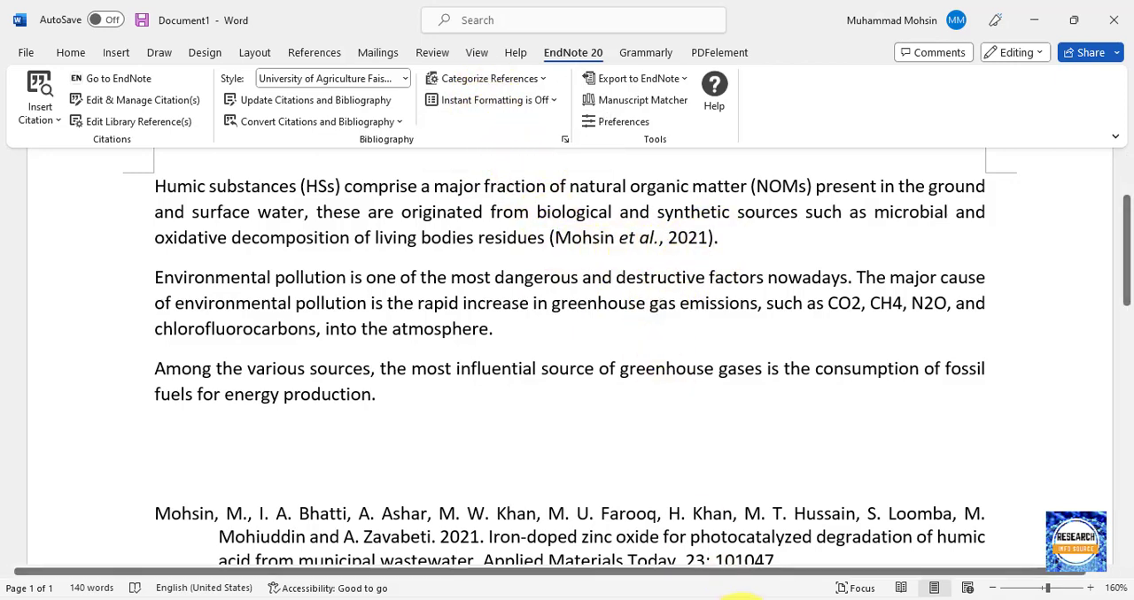
# Select a 2020 "Fe/ZnO@ ceramic fabrication" reference in EndNote and insert its citation in Word right after the first paragraph's existing citation.
pyautogui.click(852, 599)
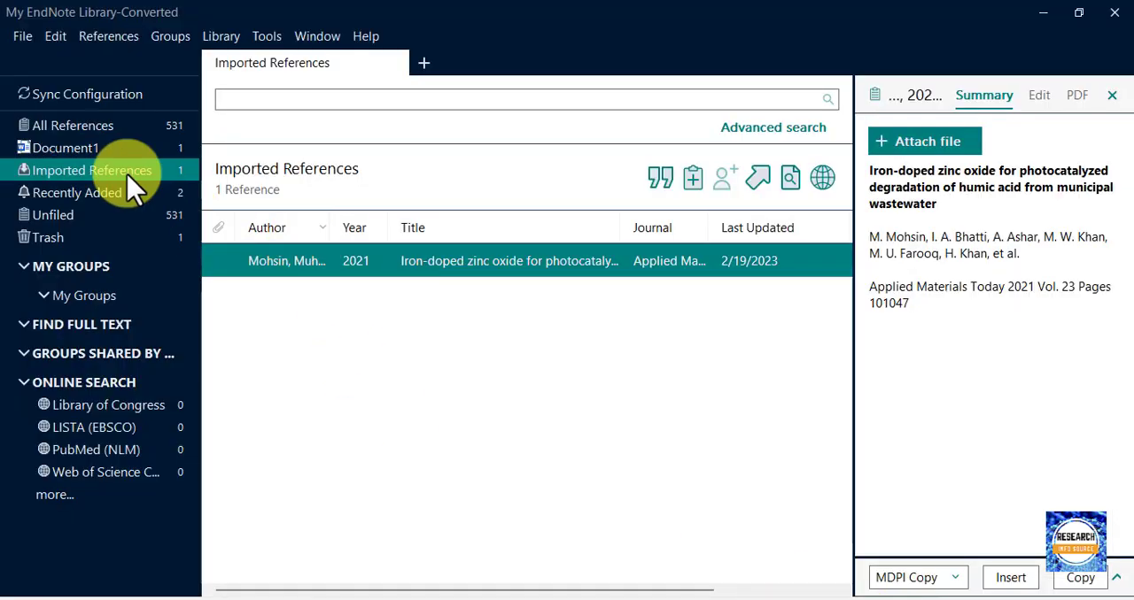
pyautogui.click(103, 131)
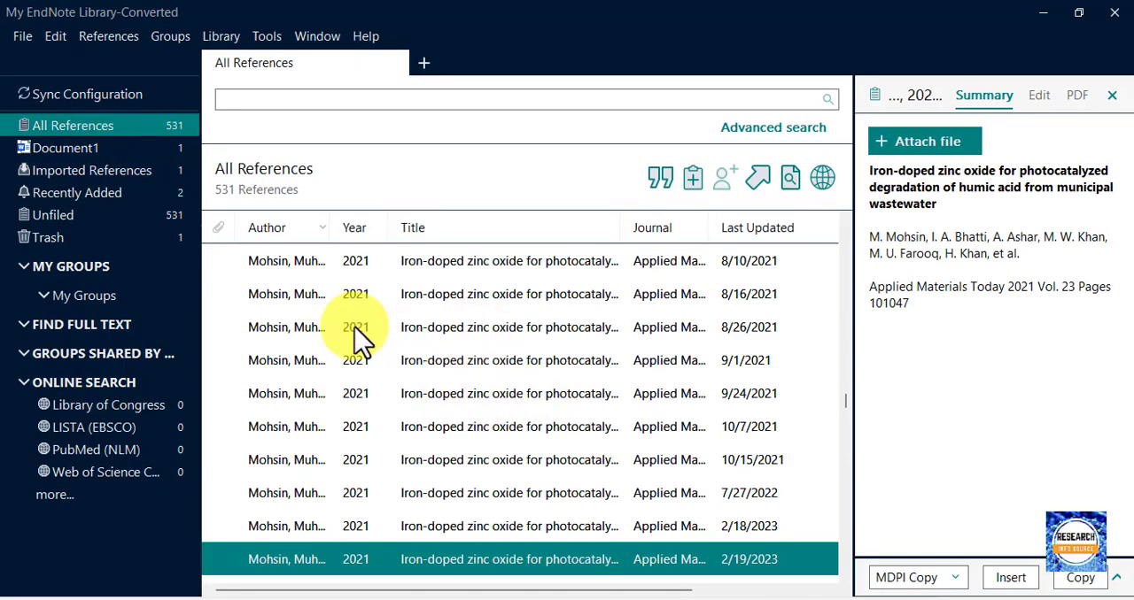
pyautogui.scroll(-3, 352, 450)
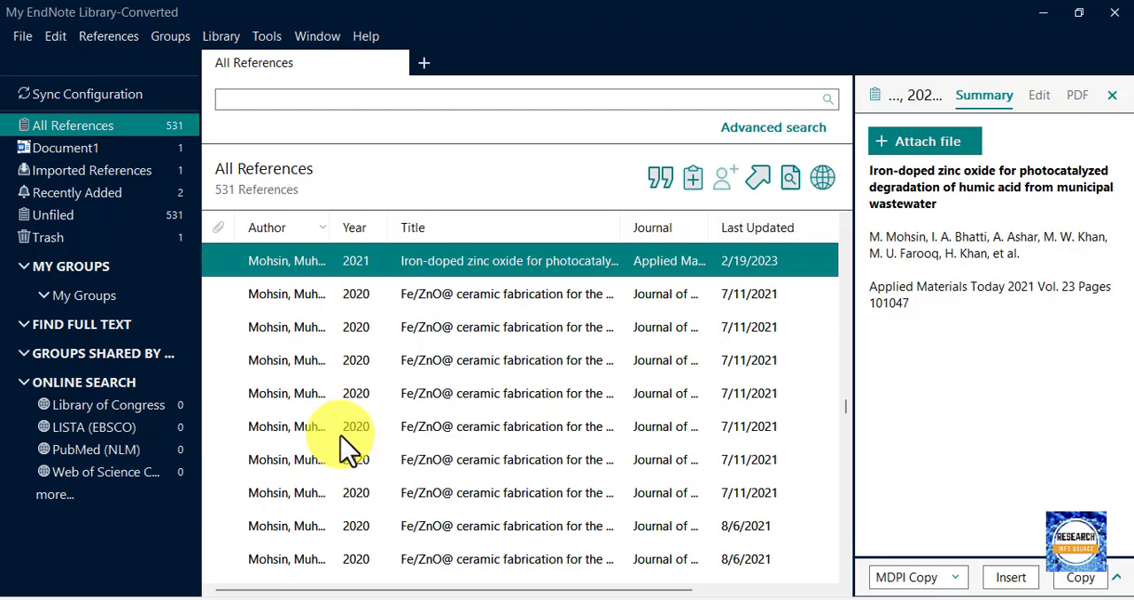
pyautogui.click(367, 372)
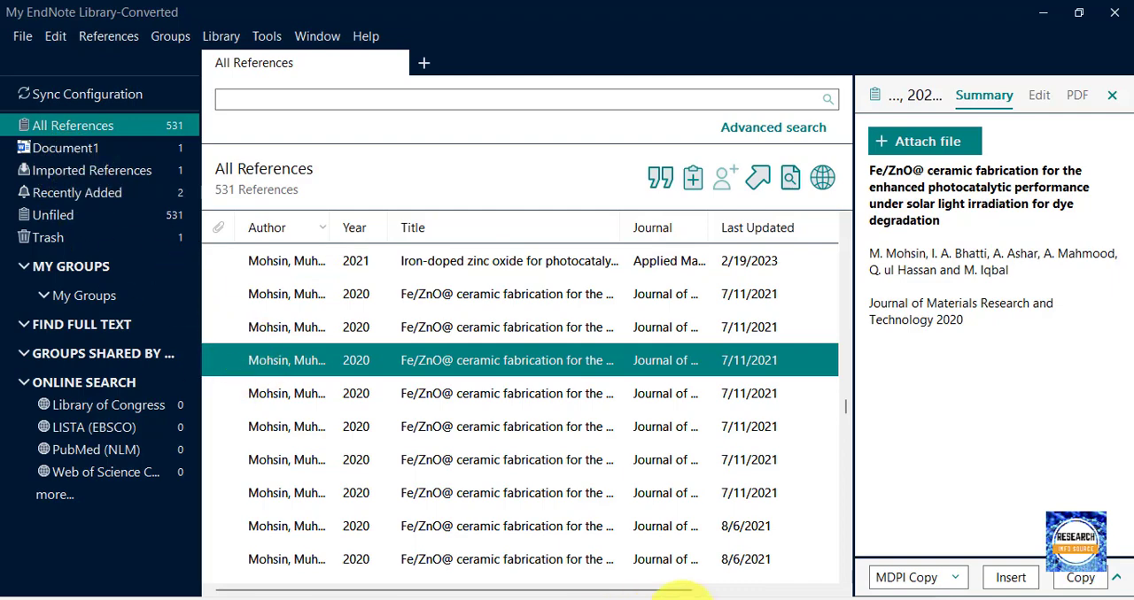
pyautogui.click(783, 593)
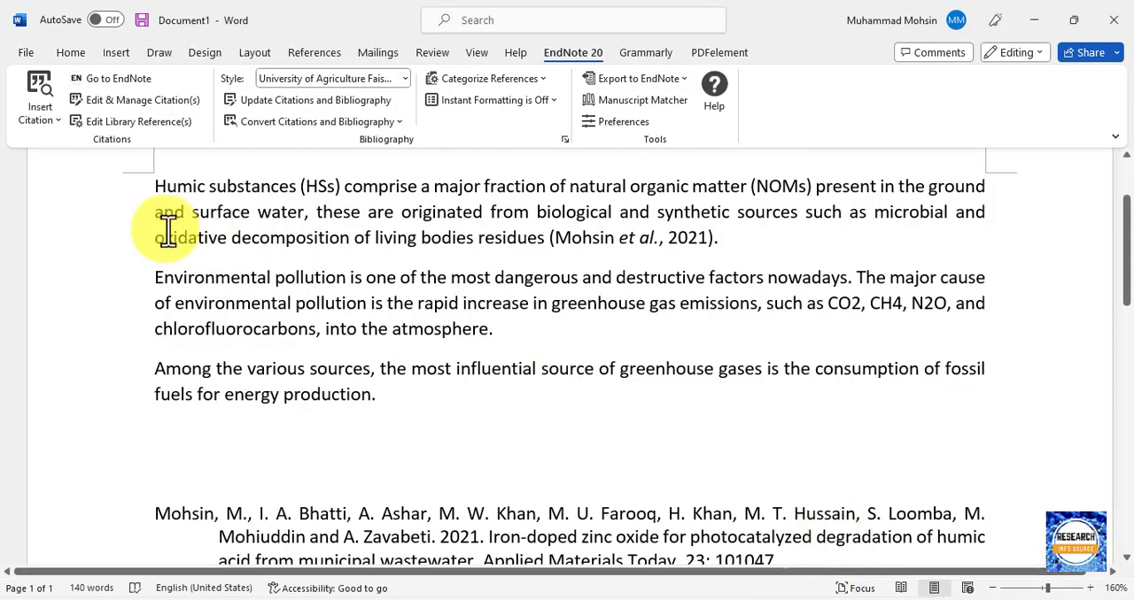
pyautogui.click(34, 122)
pyautogui.click(64, 168)
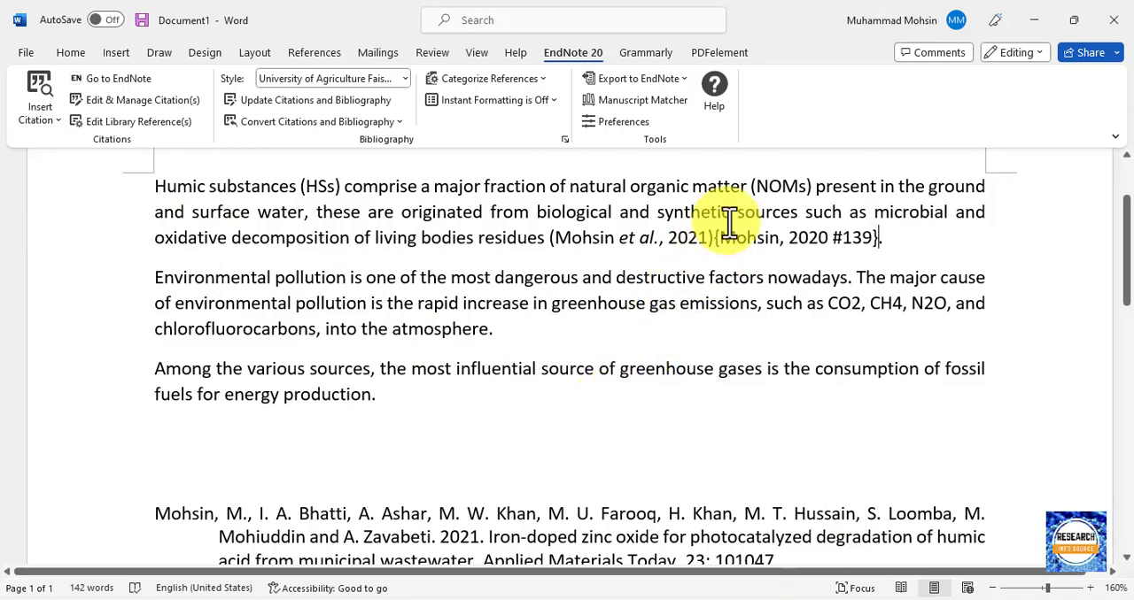
# Update the document's citations and bibliography so that the newly inserted citation is formatted.
pyautogui.scroll(-1, 567, 355)
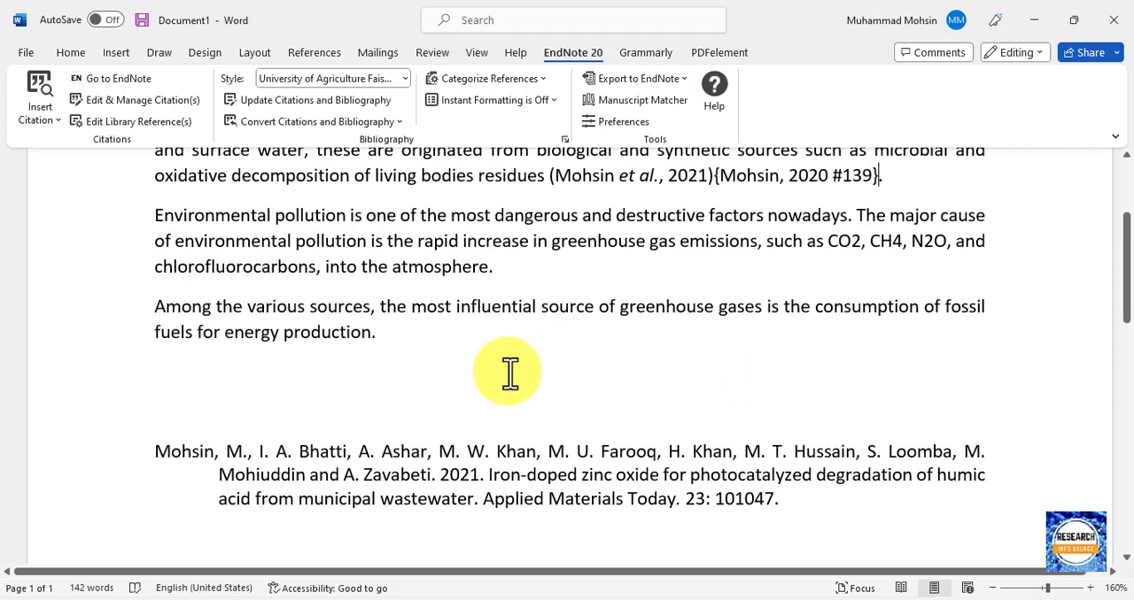
pyautogui.scroll(-1, 487, 374)
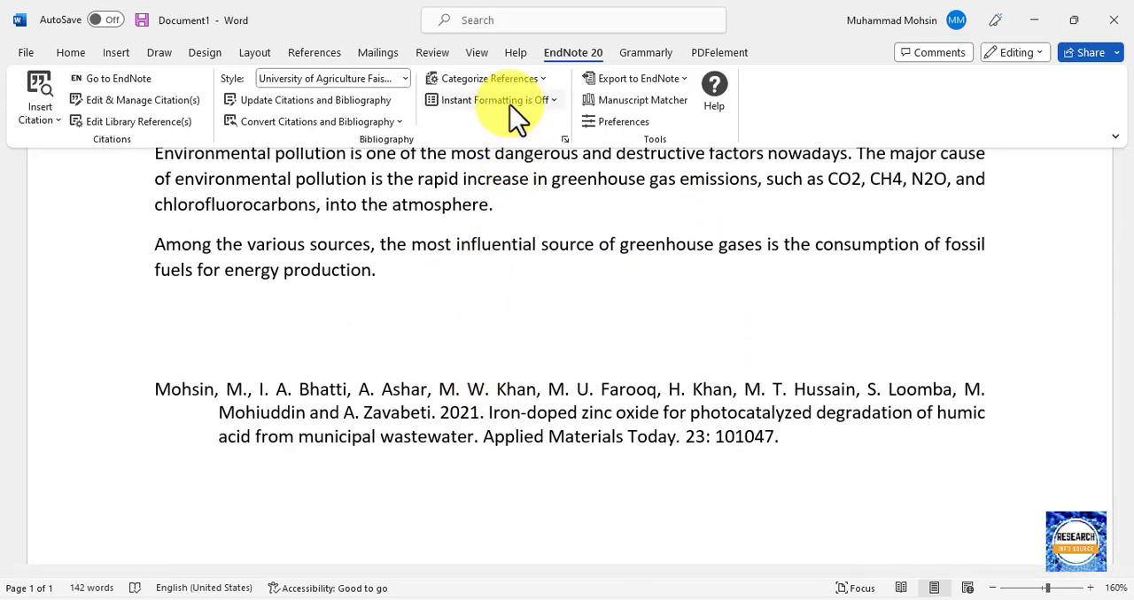
pyautogui.scroll(3, 500, 221)
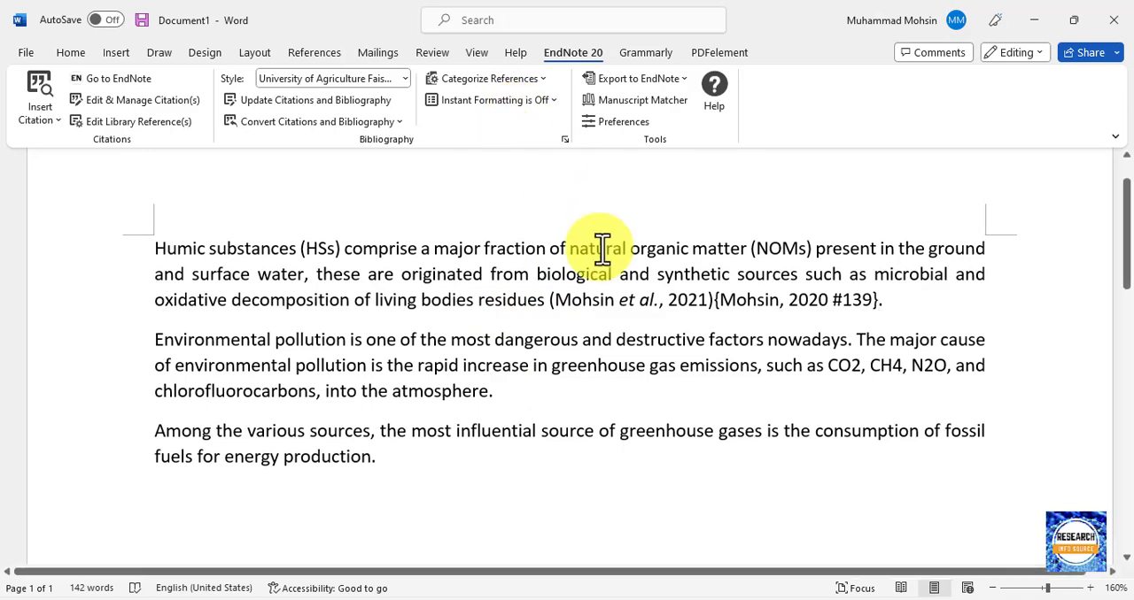
pyautogui.click(329, 105)
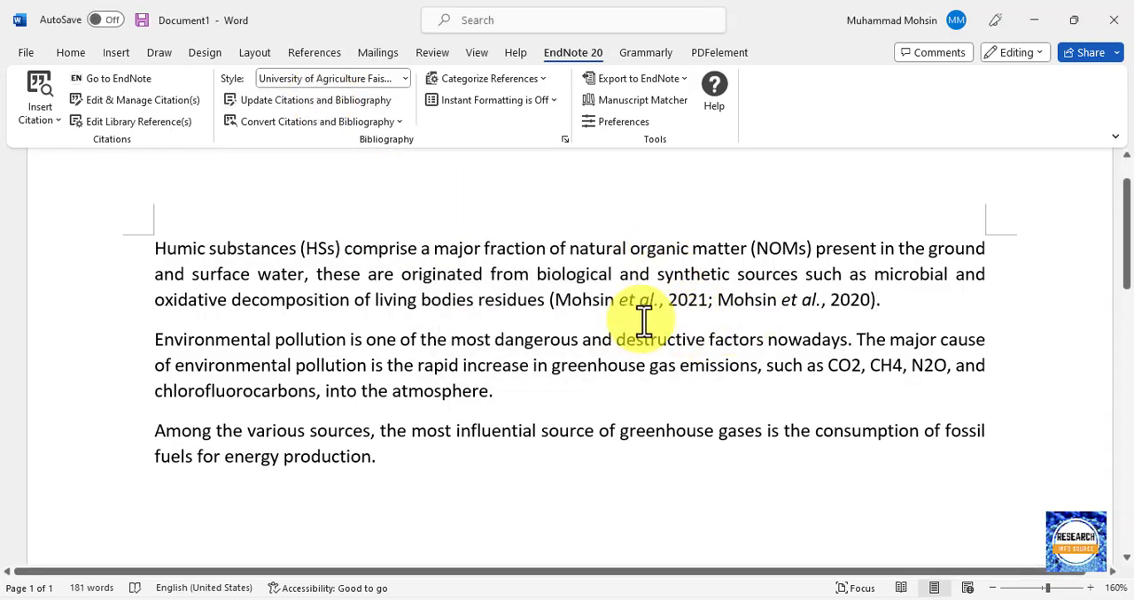
pyautogui.scroll(-3, 551, 333)
pyautogui.scroll(-1, 552, 333)
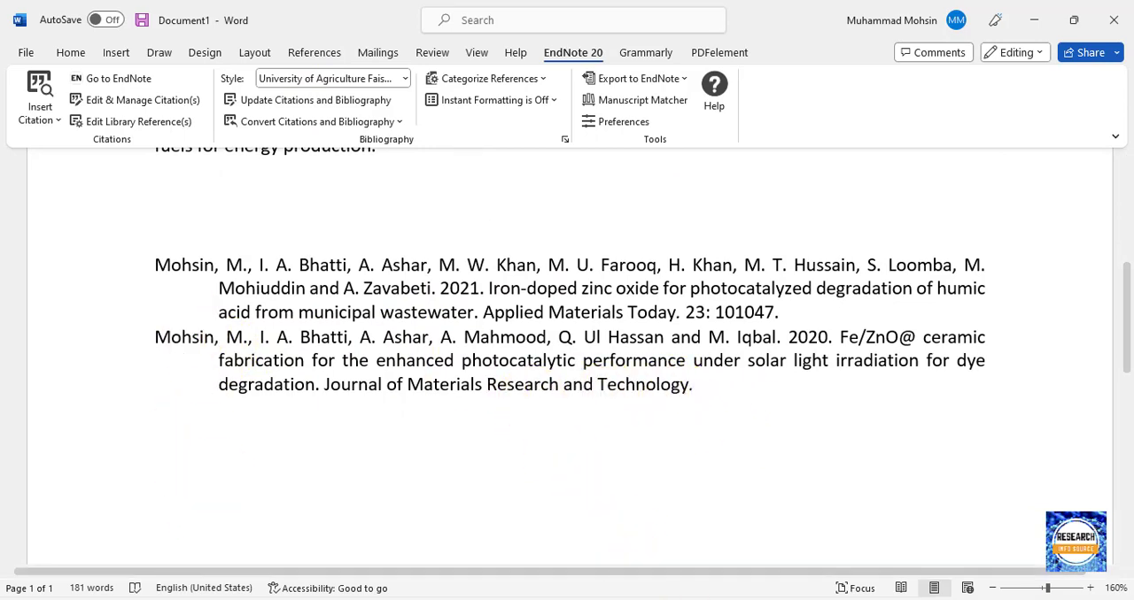
# Switch to EndNote and select the 2022 reference "Titanium dioxide based nanocomposites" from Environmental Research.
pyautogui.moveTo(722, 599)
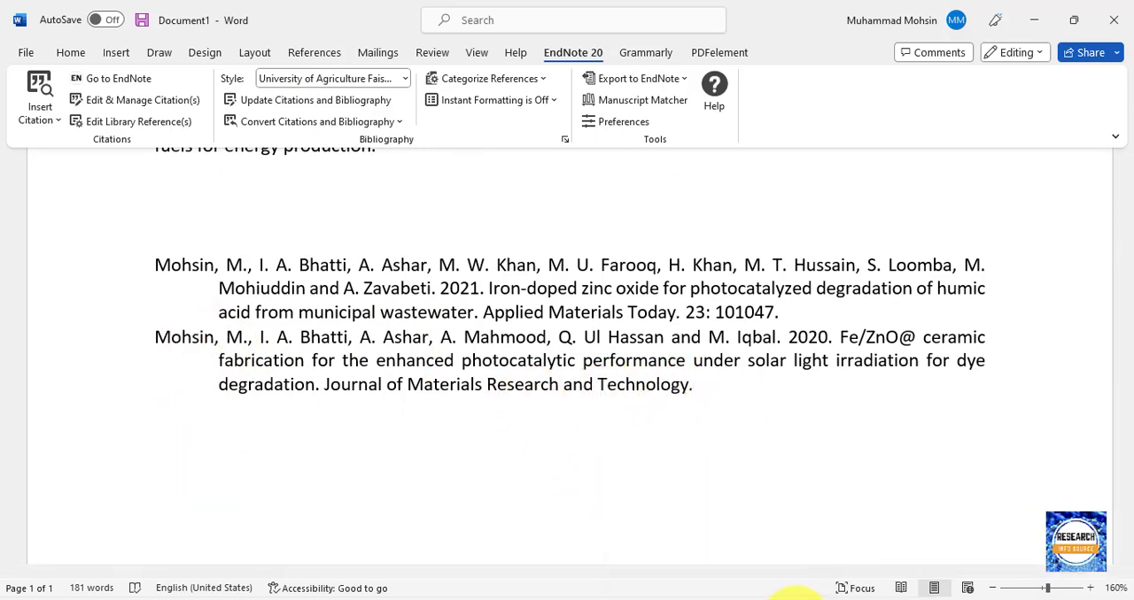
pyautogui.click(806, 595)
pyautogui.scroll(-5, 329, 404)
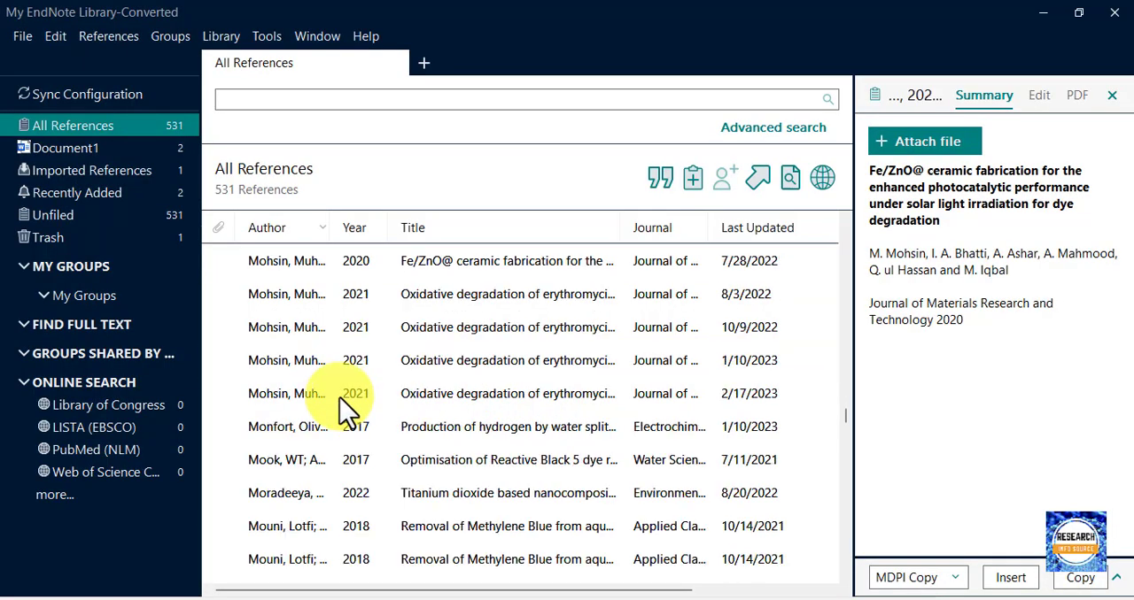
pyautogui.scroll(1, 344, 409)
pyautogui.scroll(3, 350, 390)
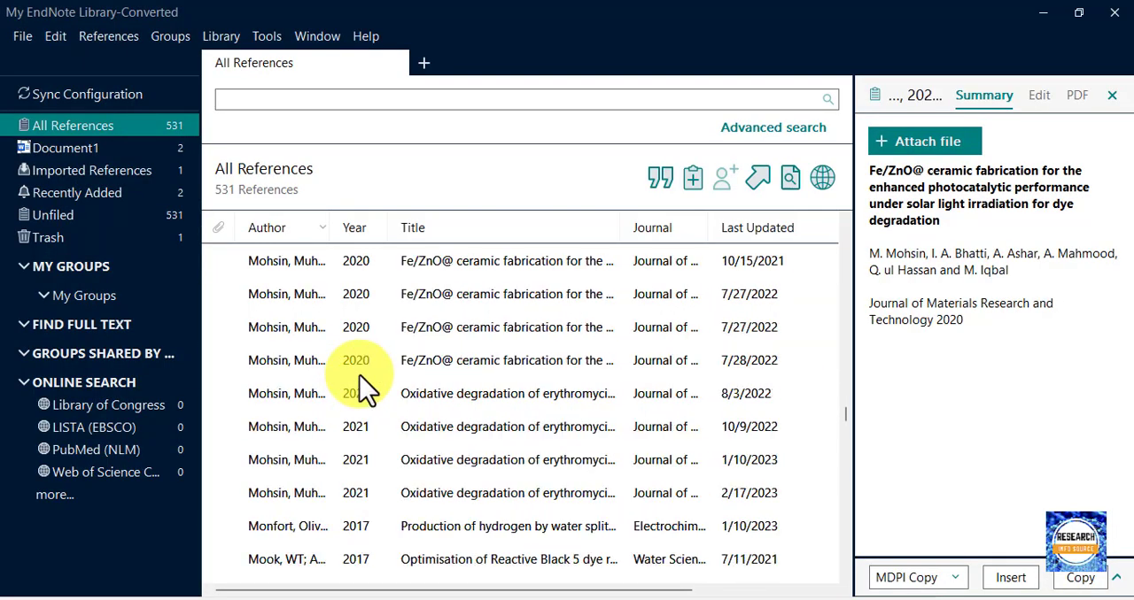
pyautogui.click(420, 266)
pyautogui.scroll(-2, 380, 389)
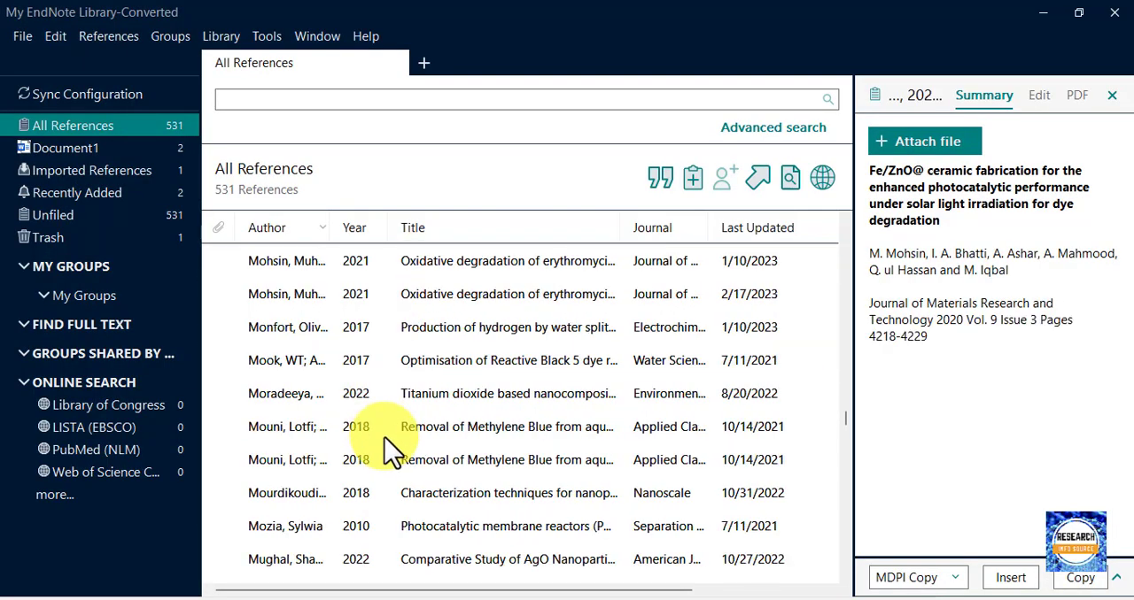
pyautogui.click(362, 406)
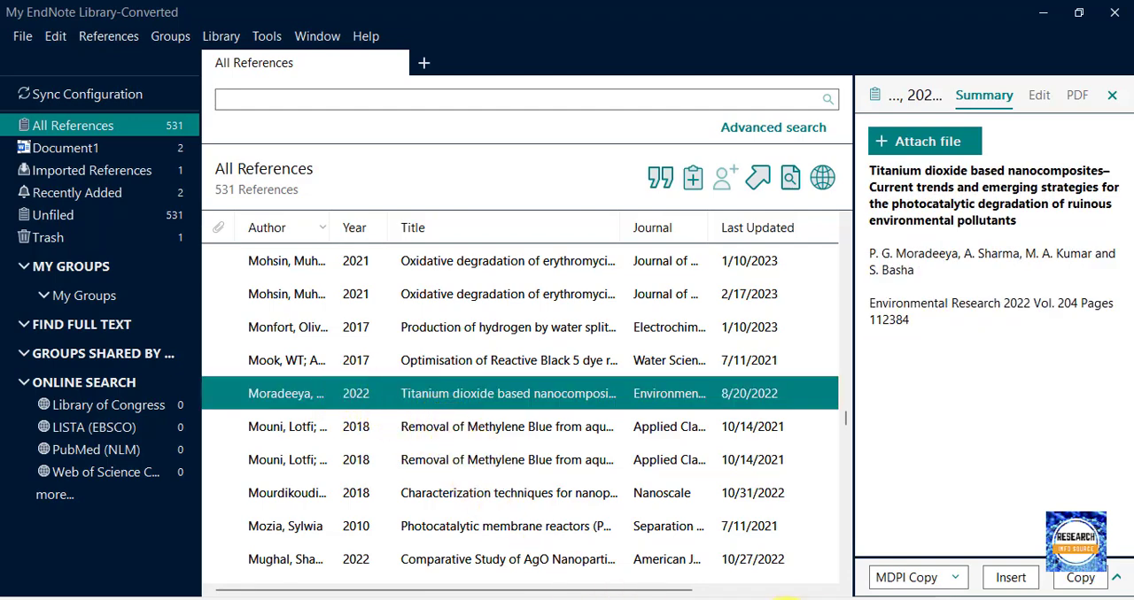
# Return to Word and insert the selected citation after "nowadays" in the second paragraph, before the period.
pyautogui.click(801, 599)
pyautogui.scroll(4, 561, 278)
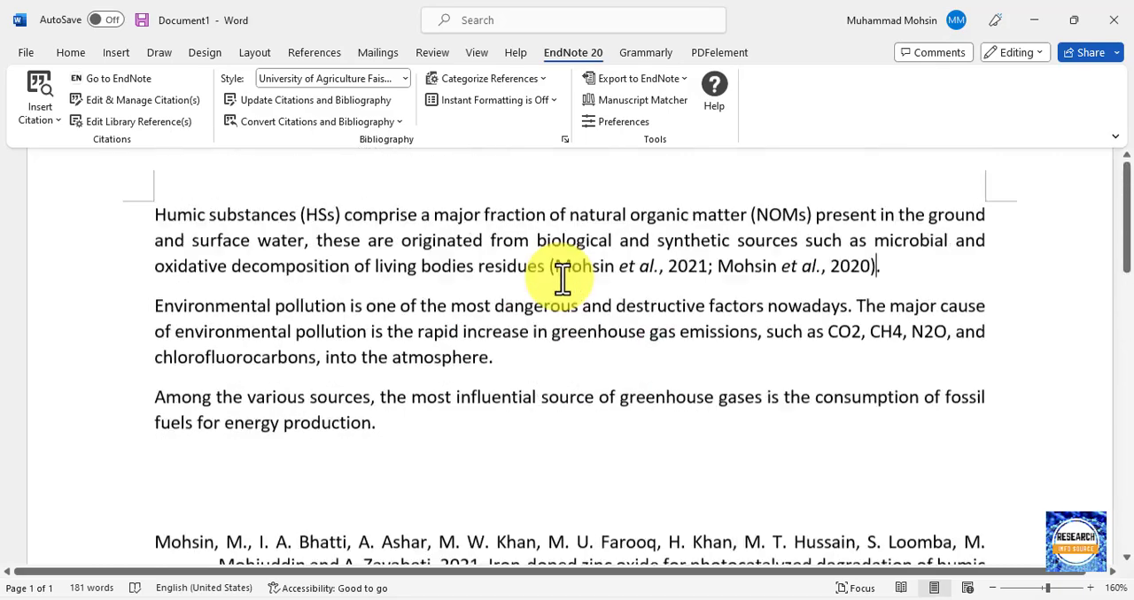
pyautogui.scroll(-1, 502, 370)
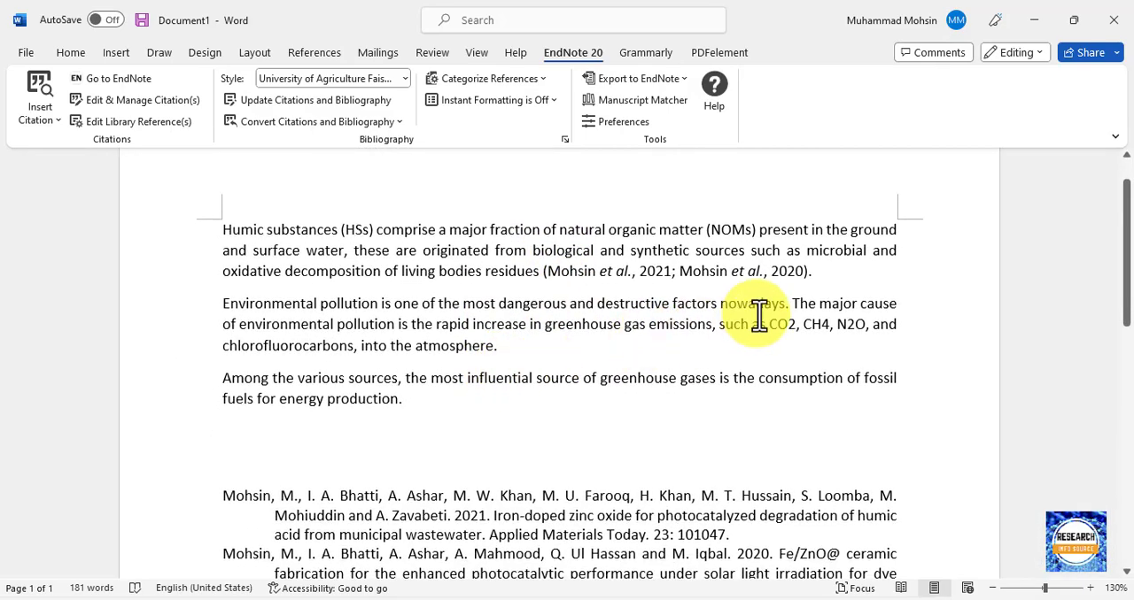
pyautogui.click(786, 308)
pyautogui.hotkey('alt', '2')
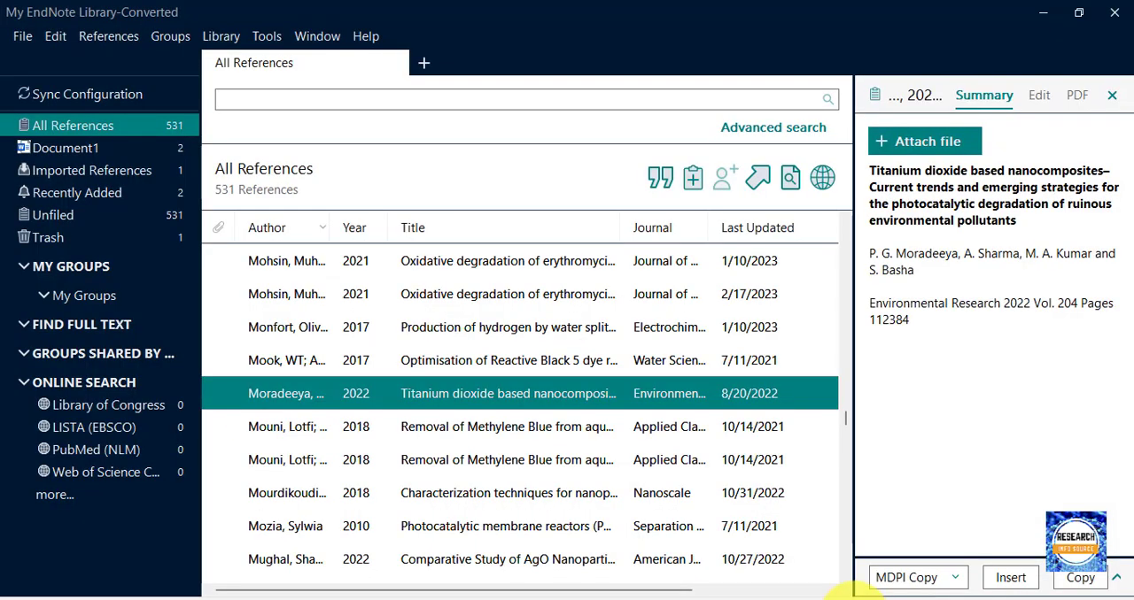
# Select the 2022 reference "Comparative Study of AgO Nanoparticles" in EndNote, copy it, and return to the Word document.
pyautogui.click(855, 593)
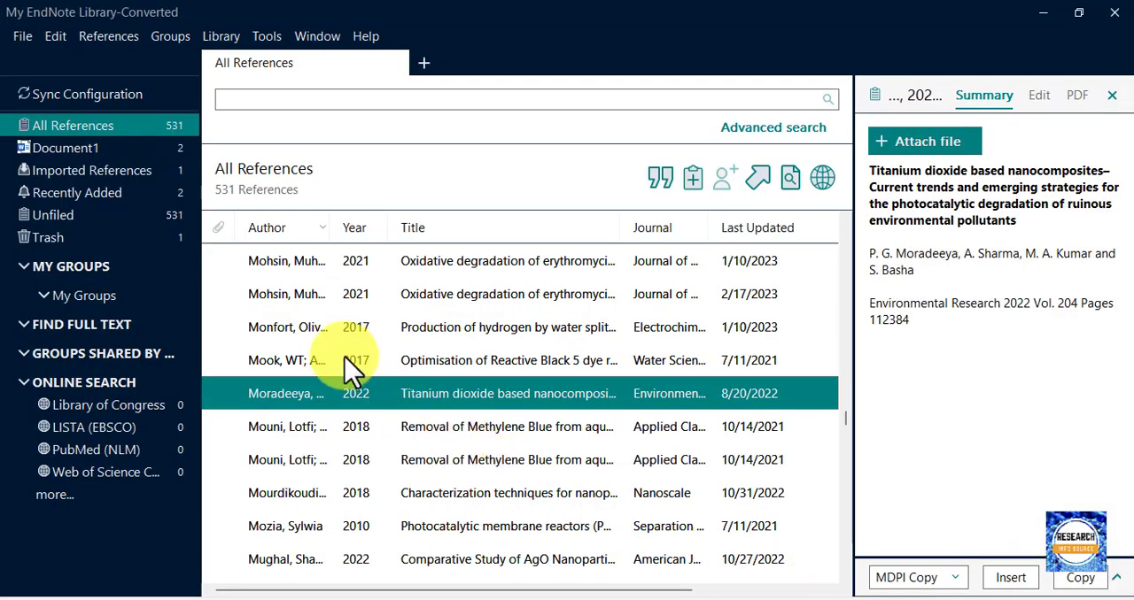
pyautogui.click(335, 567)
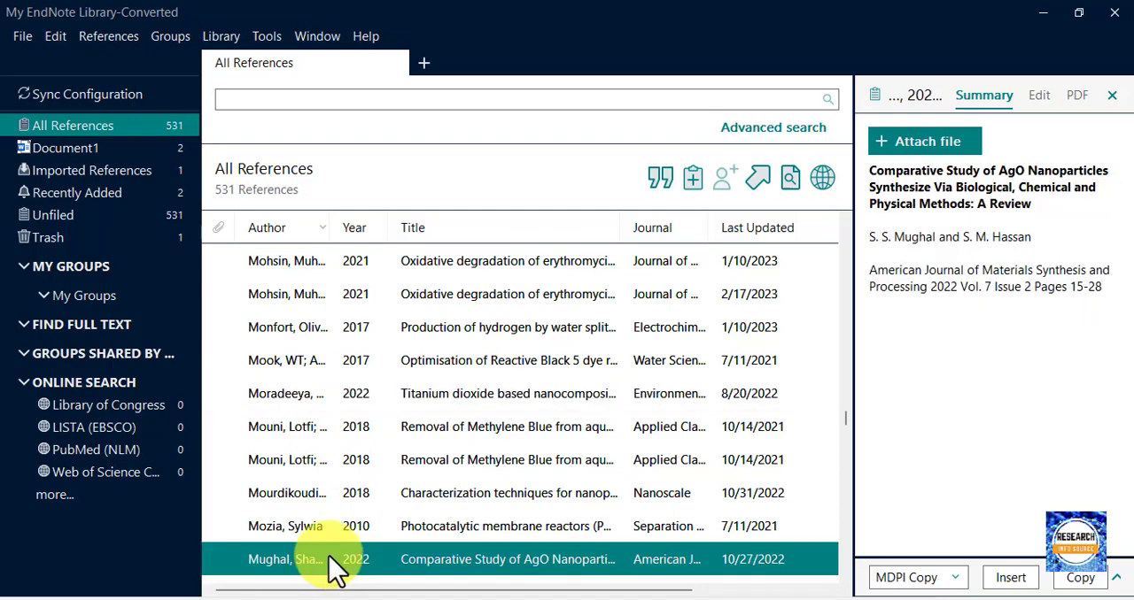
pyautogui.click(751, 593)
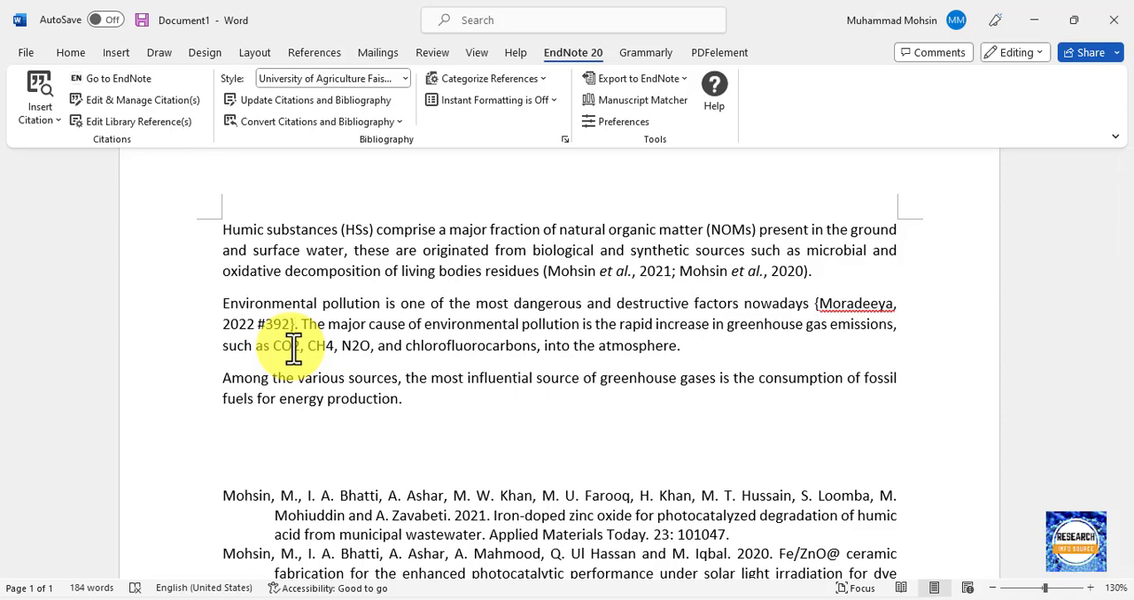
# Merge the copied citation into the second paragraph's temporary citation, separated by a semicolon within one pair of braces, and update the citations and bibliography.
pyautogui.press('BackSpace')
pyautogui.write(';')
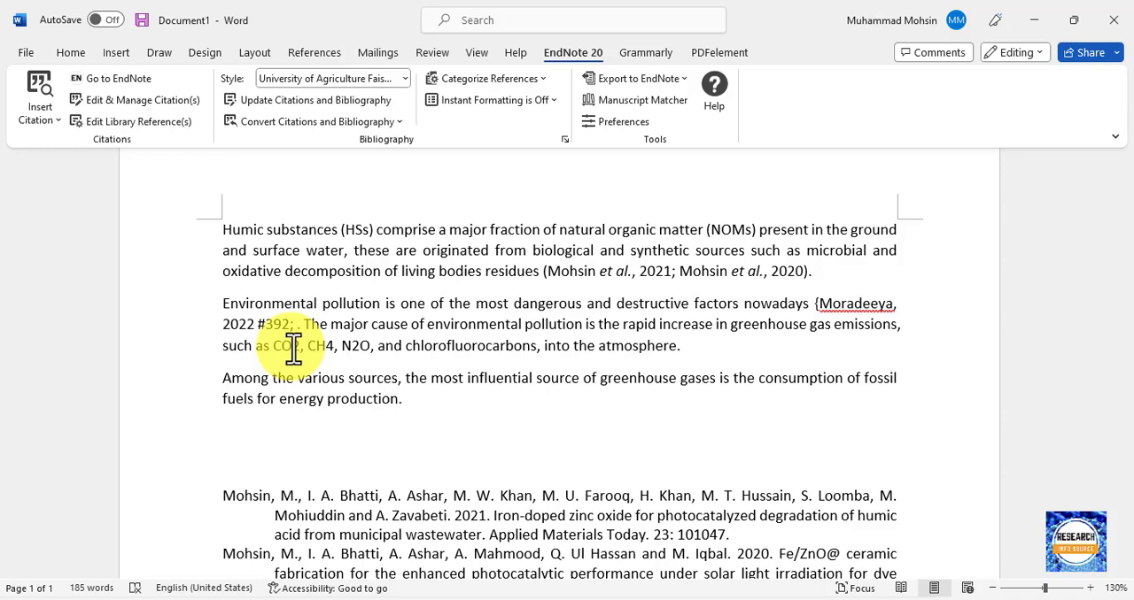
pyautogui.write('{Mughal, 2022 #427}')
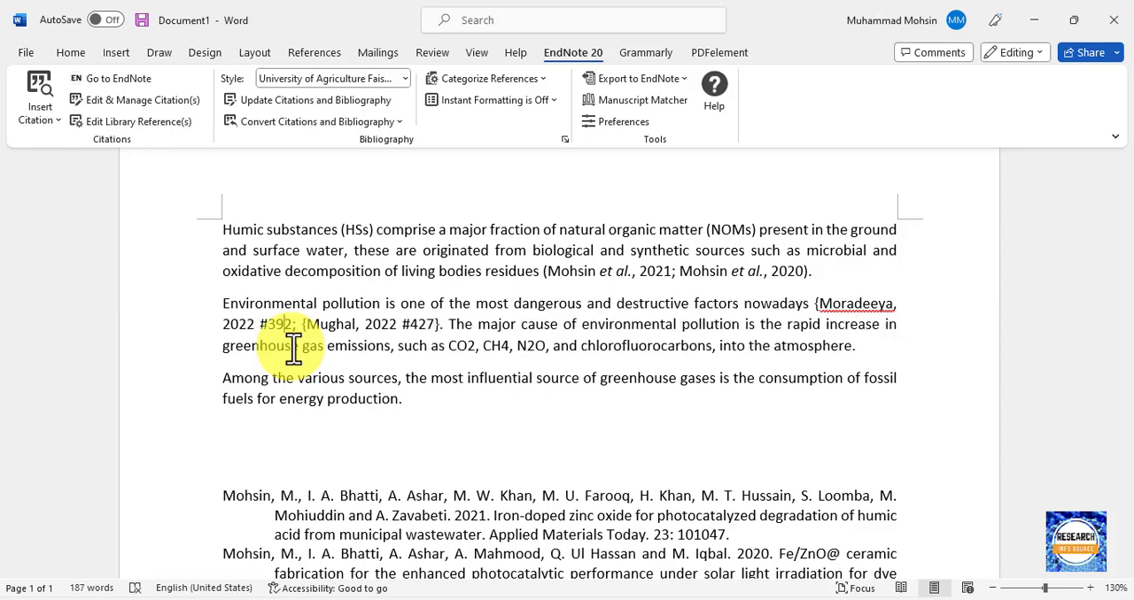
pyautogui.press('BackSpace')
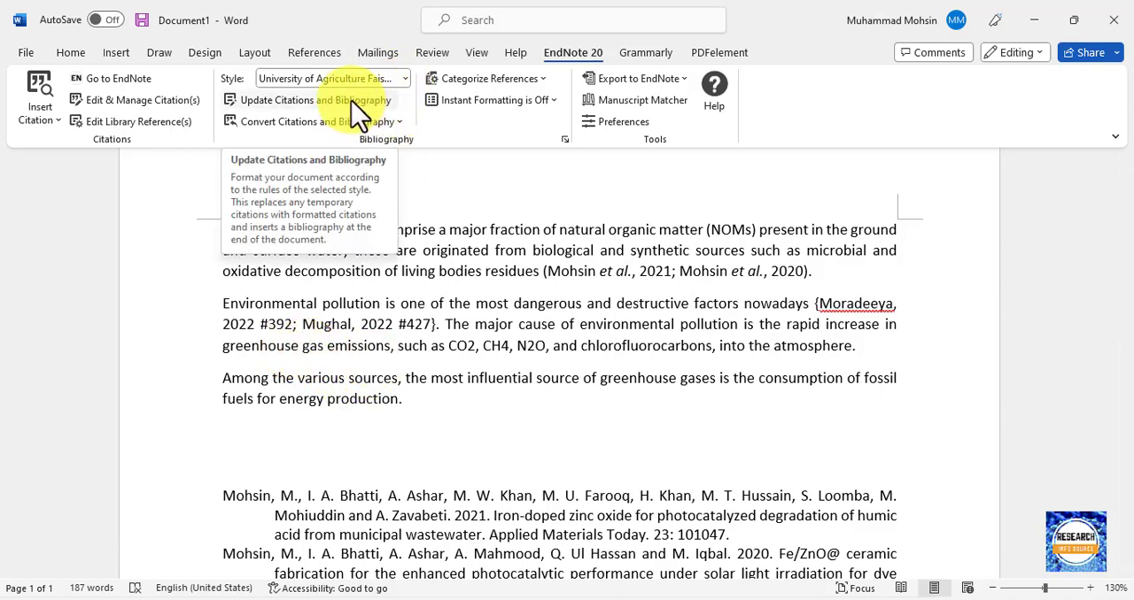
pyautogui.click(288, 100)
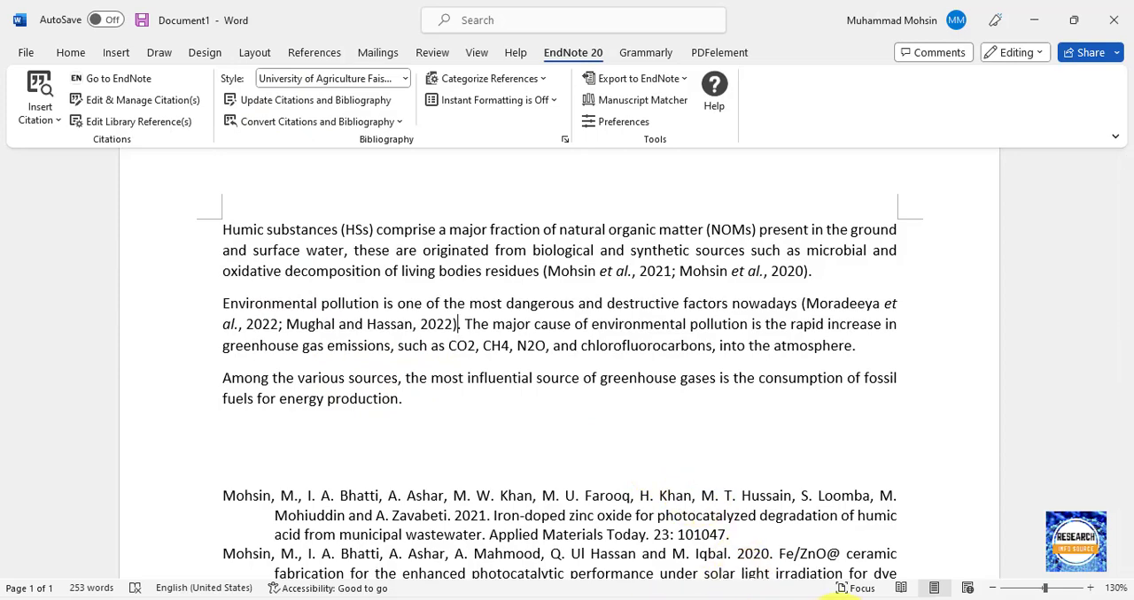
# Switch to EndNote and select the 2022 reference "Nano-architectural design of TiO2" from Environmental Research.
pyautogui.click(868, 599)
pyautogui.scroll(-5, 351, 430)
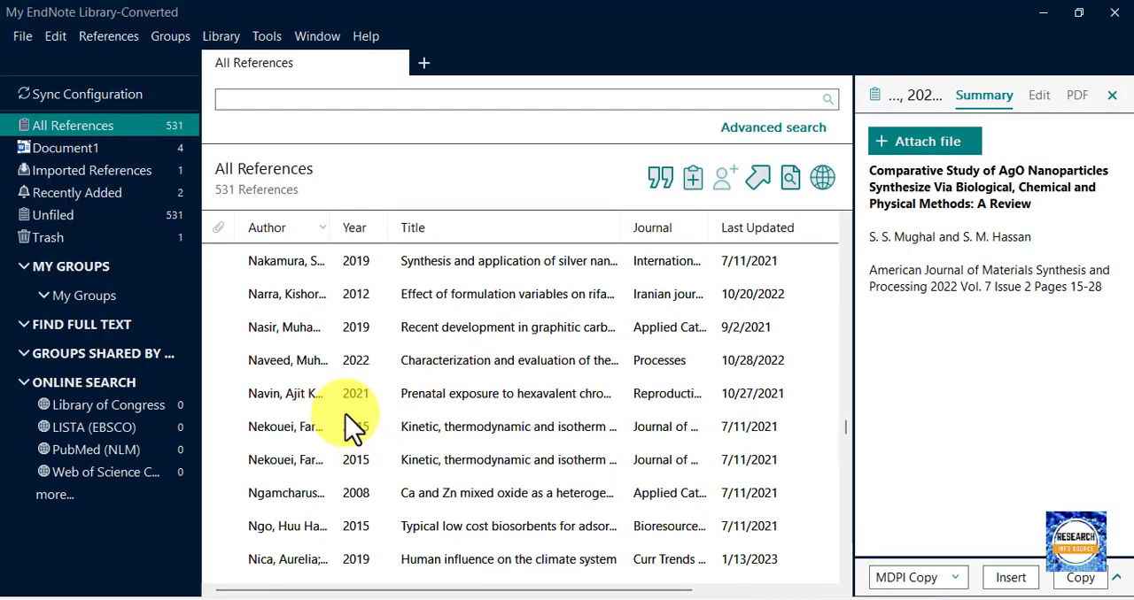
pyautogui.scroll(5, 362, 443)
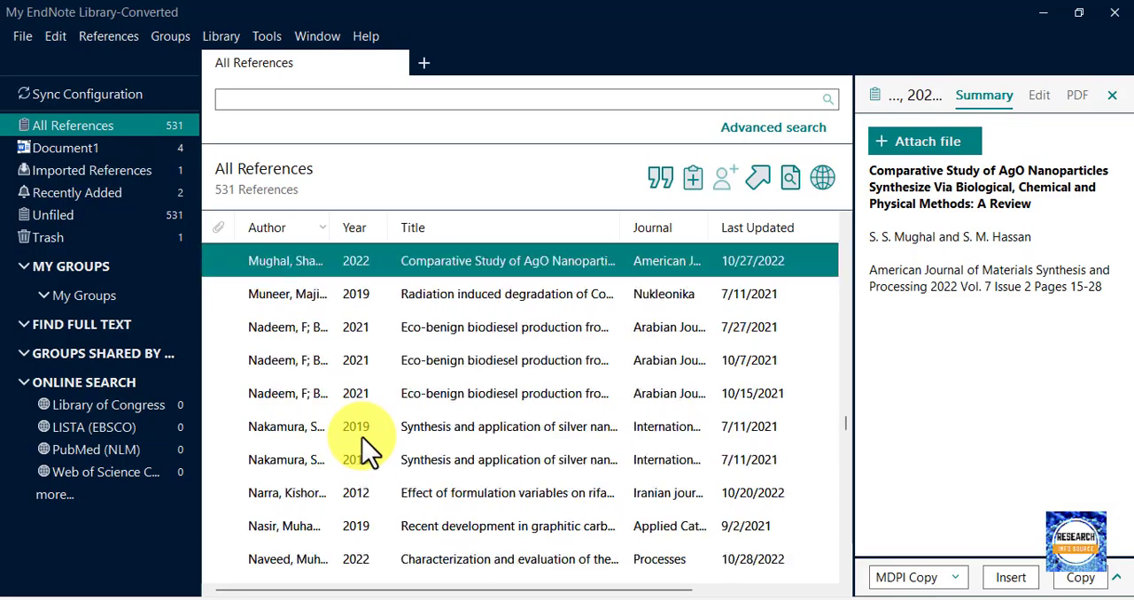
pyautogui.scroll(-6, 362, 443)
pyautogui.scroll(-10, 363, 434)
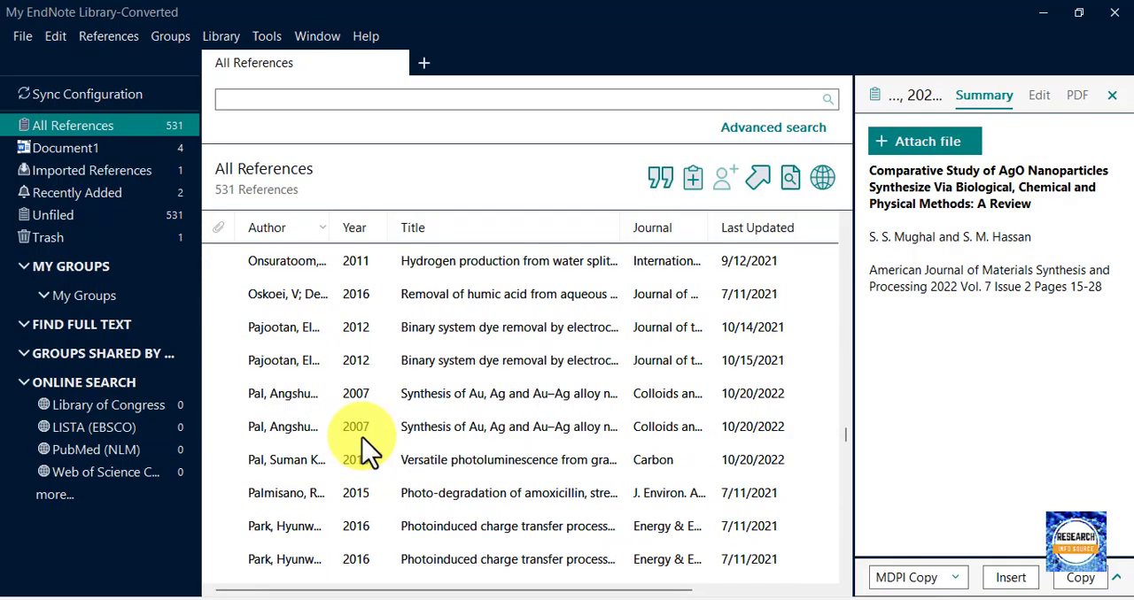
pyautogui.scroll(-3, 362, 431)
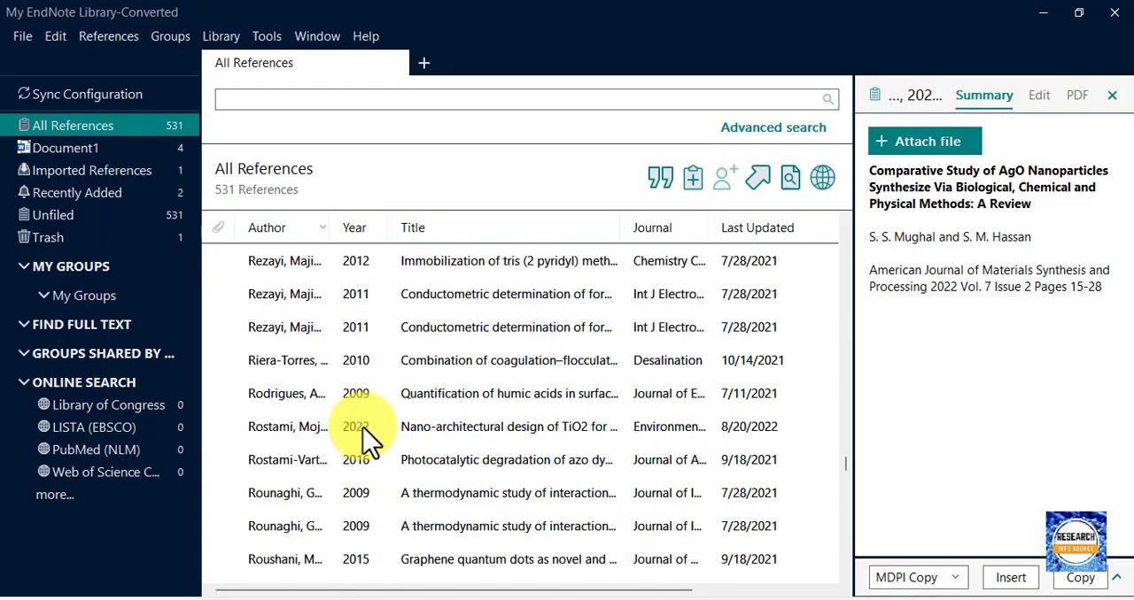
pyautogui.click(463, 429)
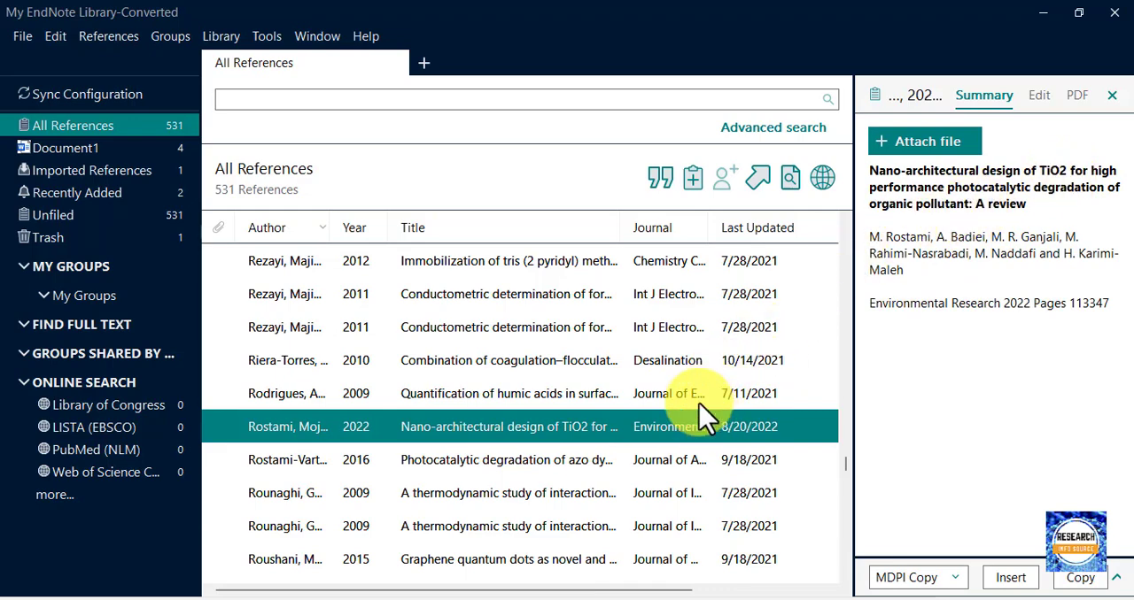
# Insert the selected citation in Word after the second paragraph's existing one, remove the space and opening parenthesis between them, and update to merge both.
pyautogui.click(789, 599)
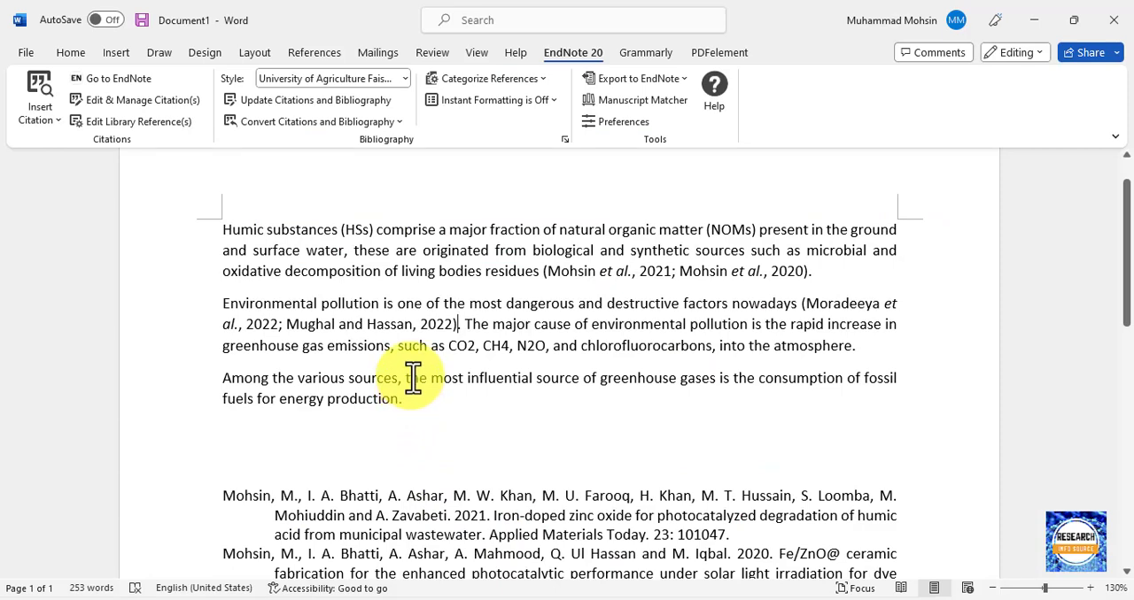
pyautogui.click(352, 111)
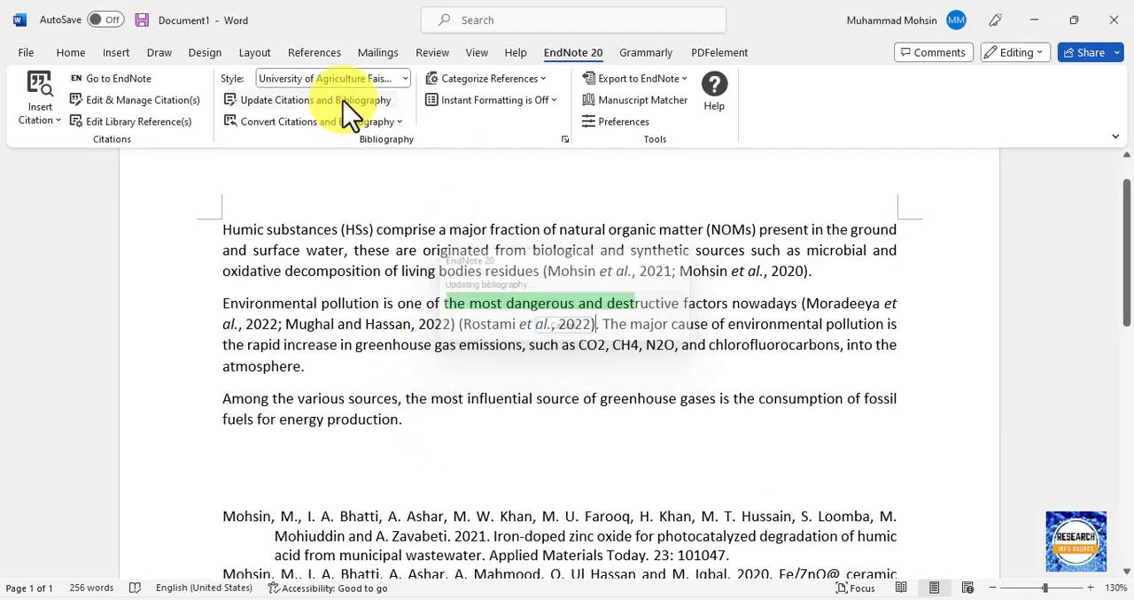
pyautogui.click(457, 333)
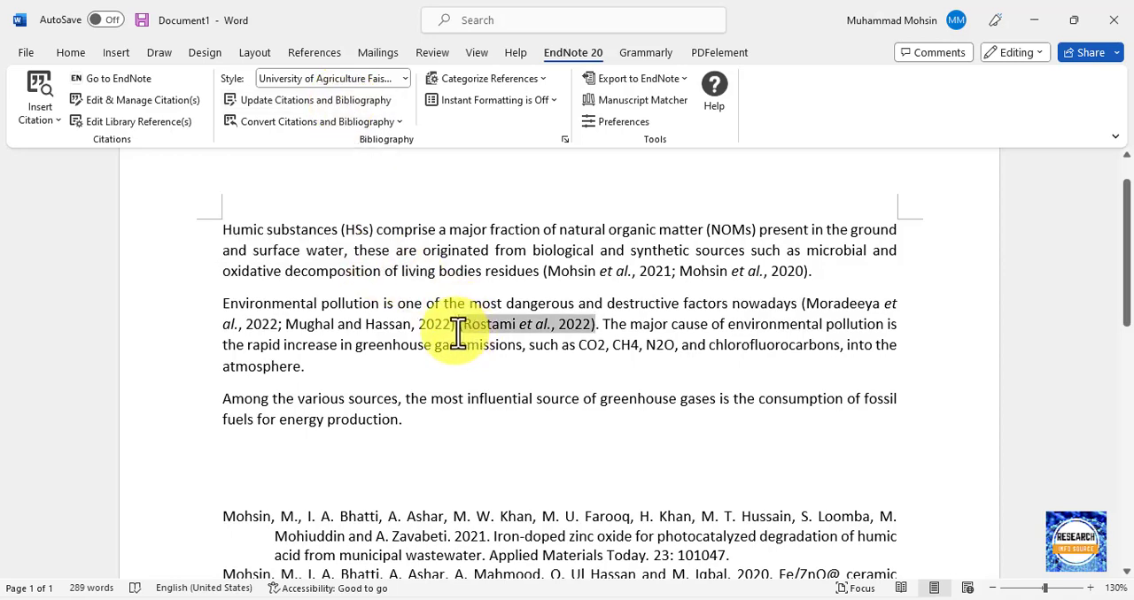
pyautogui.press('BackSpace')
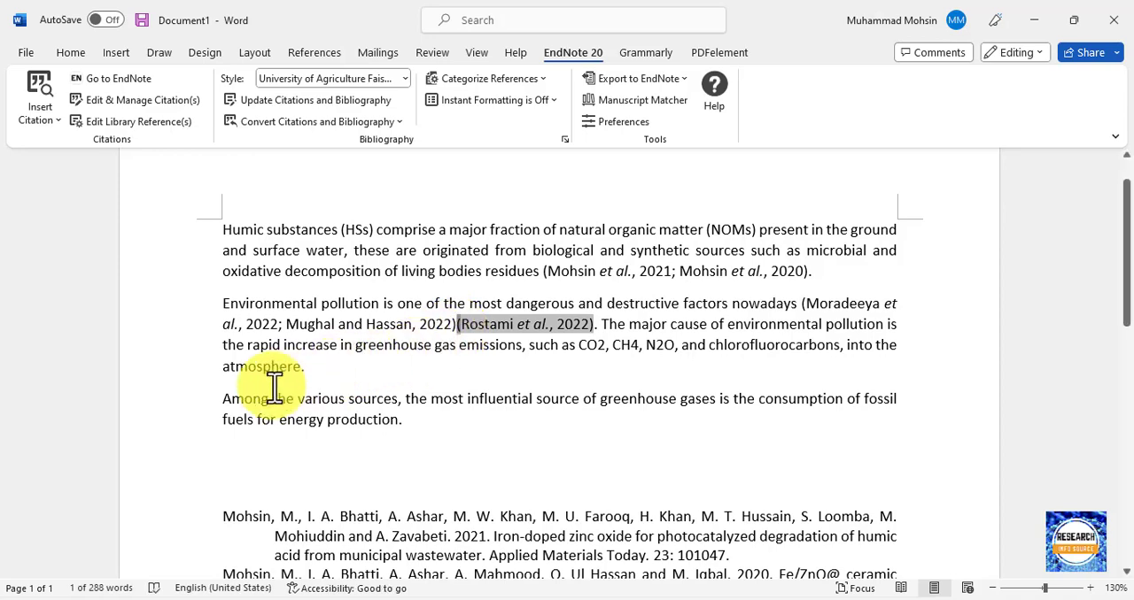
pyautogui.press('Delete')
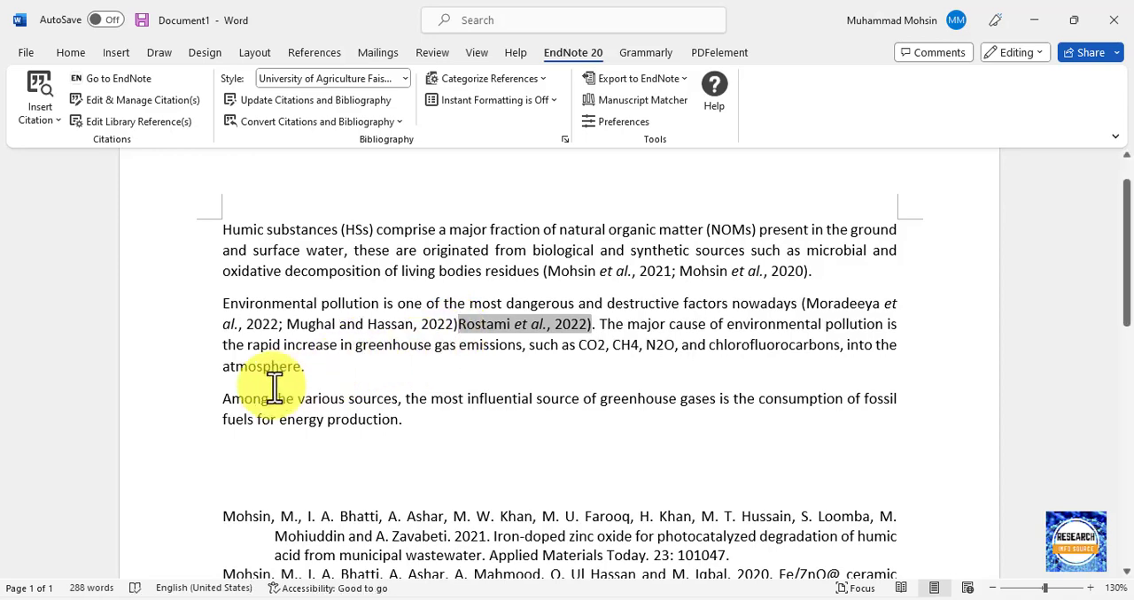
pyautogui.click(282, 100)
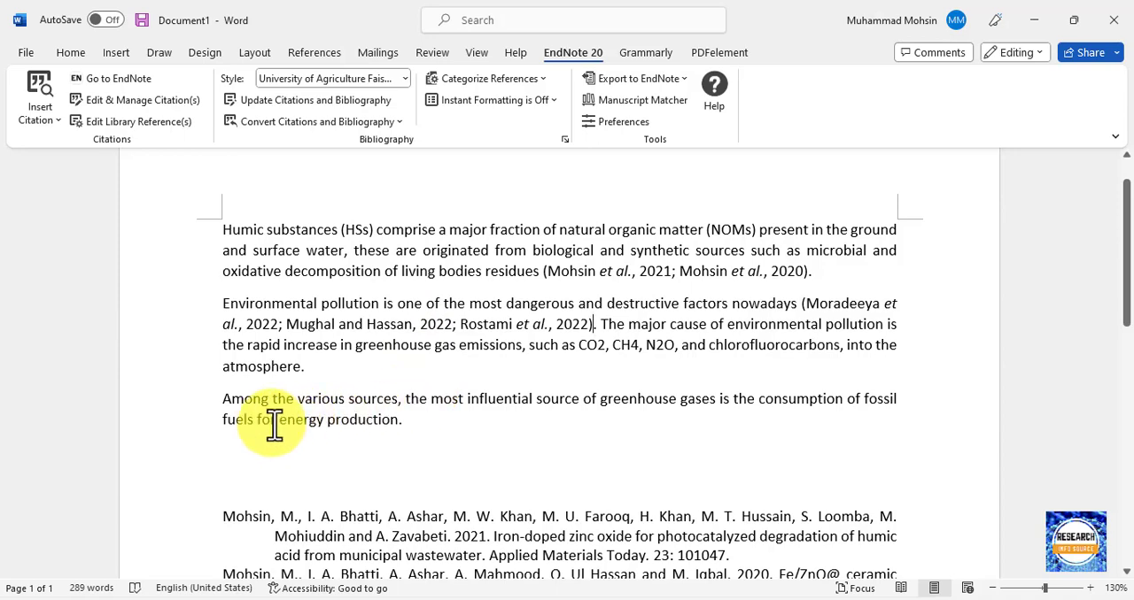
# Insert the same TiO2 citation after "energy production" in the third paragraph, before the period, and update the citations and bibliography.
pyautogui.click(399, 422)
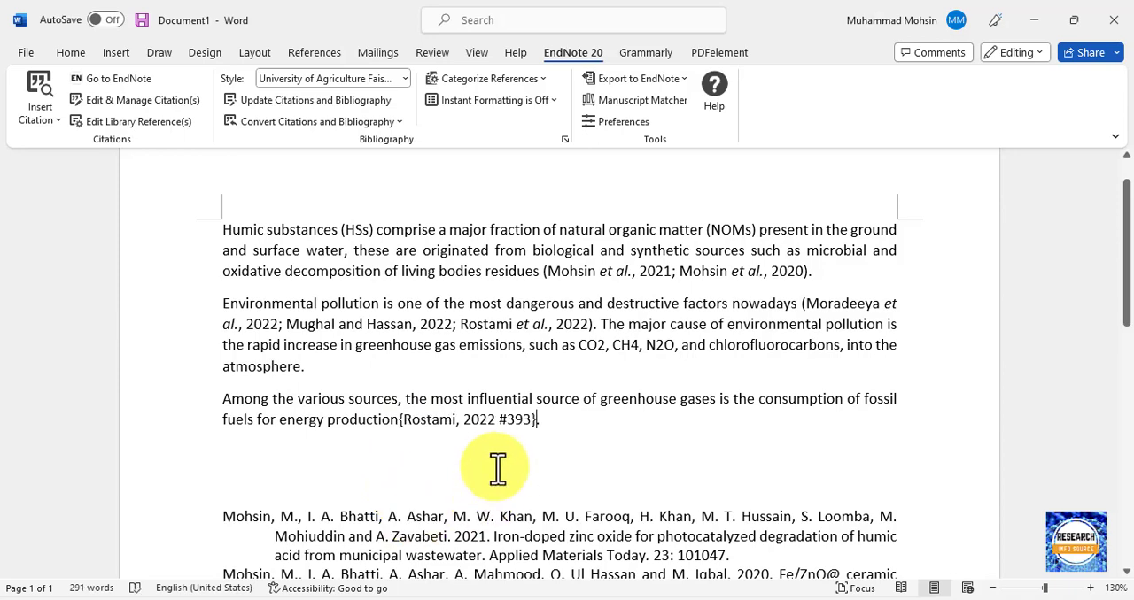
pyautogui.click(296, 99)
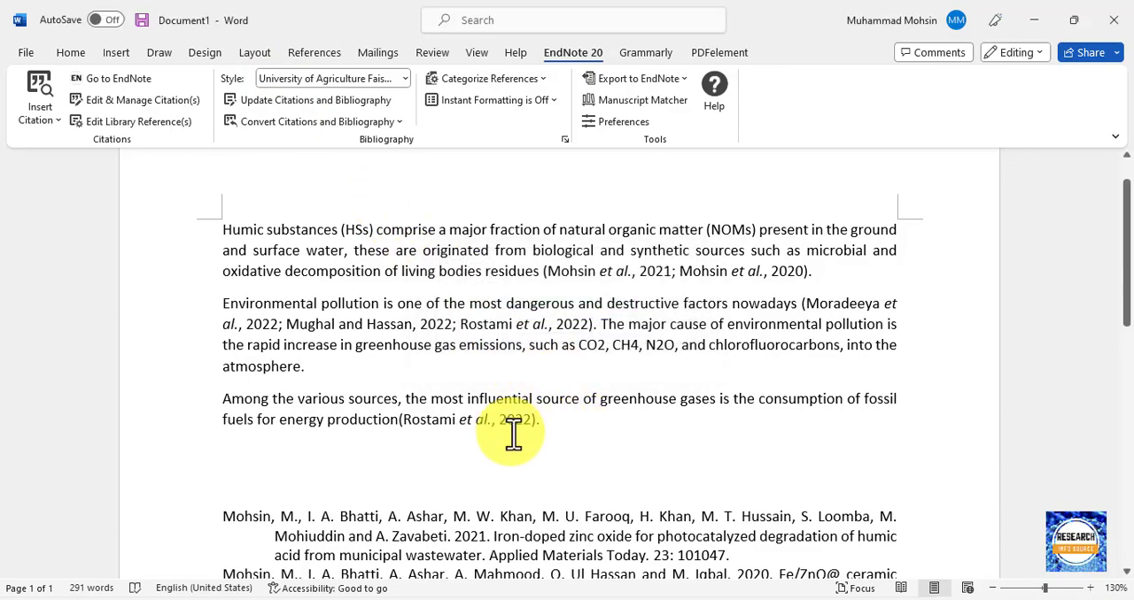
pyautogui.scroll(-1, 551, 443)
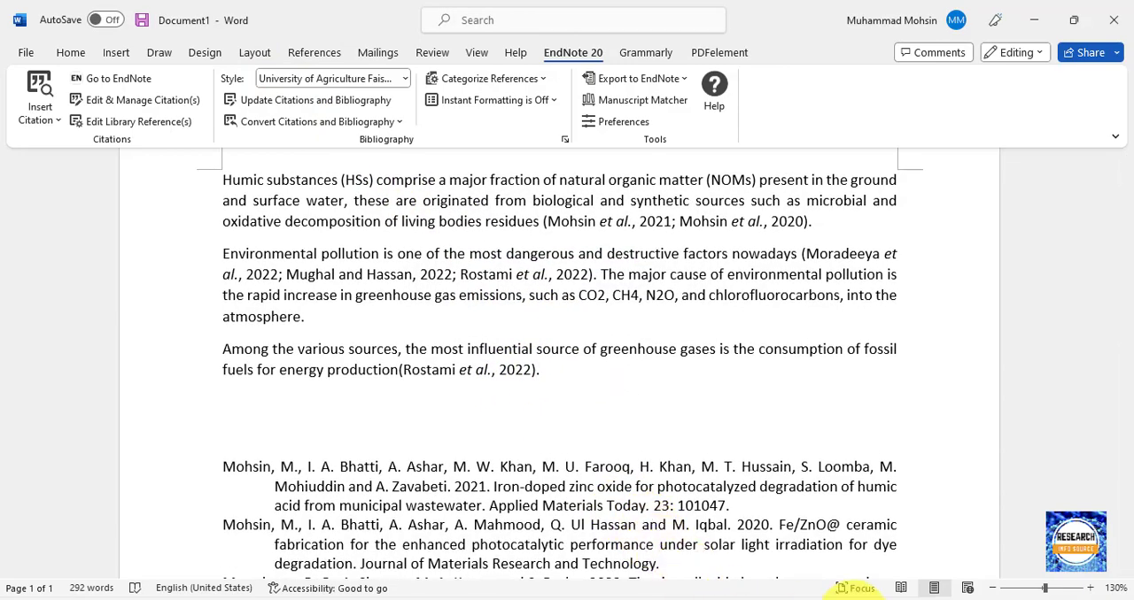
# Switch to EndNote and select the 2020 reference "Hydrophilic-hydrophobic poly (dimethyl siloxane)-based SERS substrate" from Materials Chemistry and Physics.
pyautogui.click(857, 599)
pyautogui.scroll(-2, 366, 508)
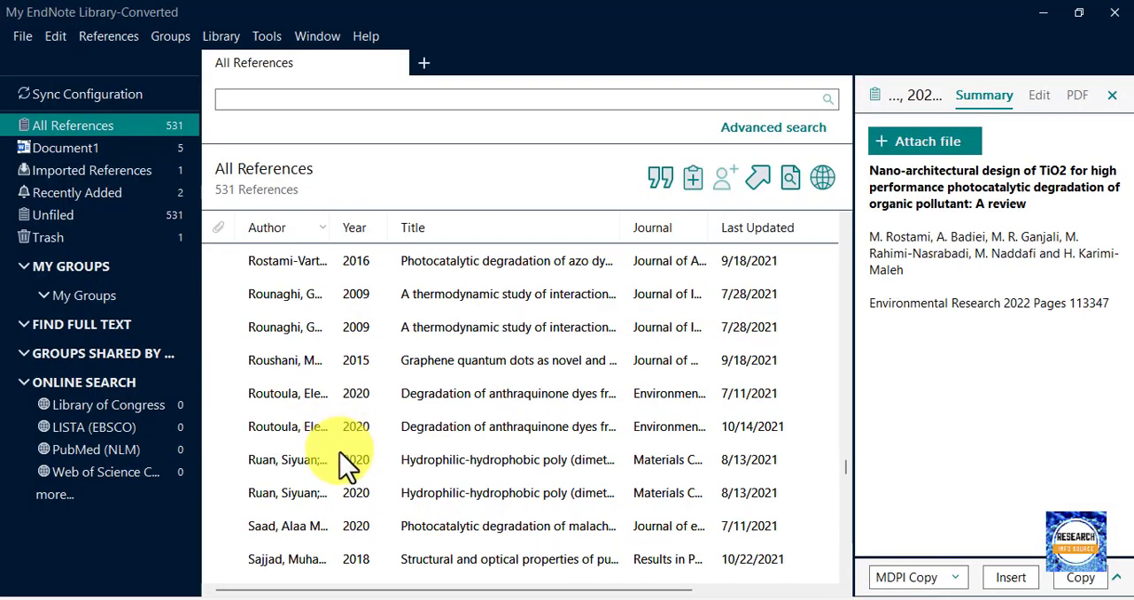
pyautogui.click(355, 432)
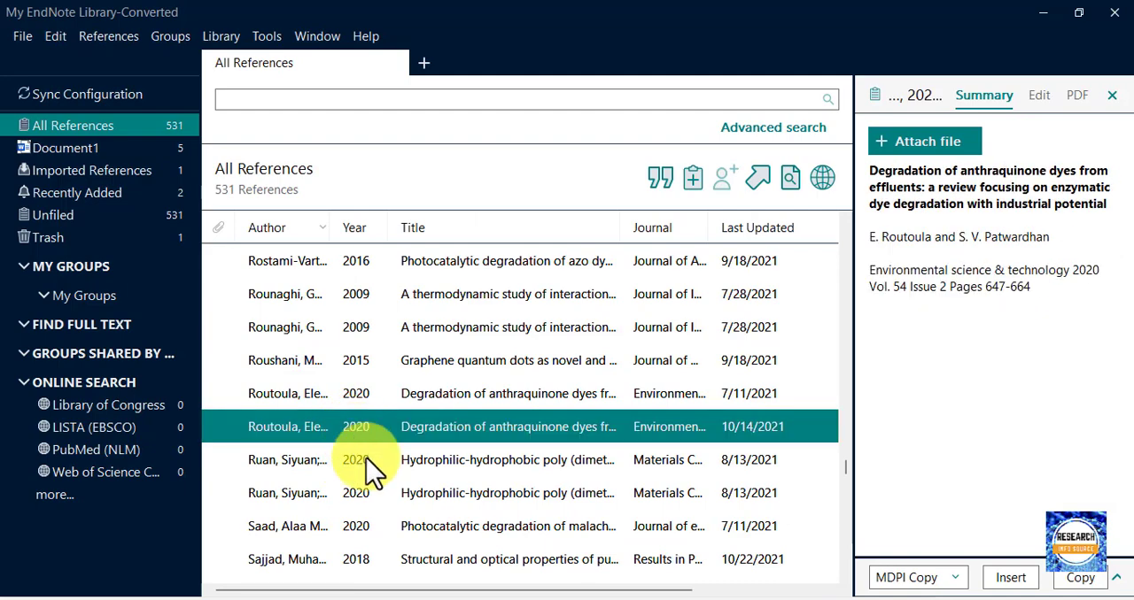
pyautogui.click(373, 464)
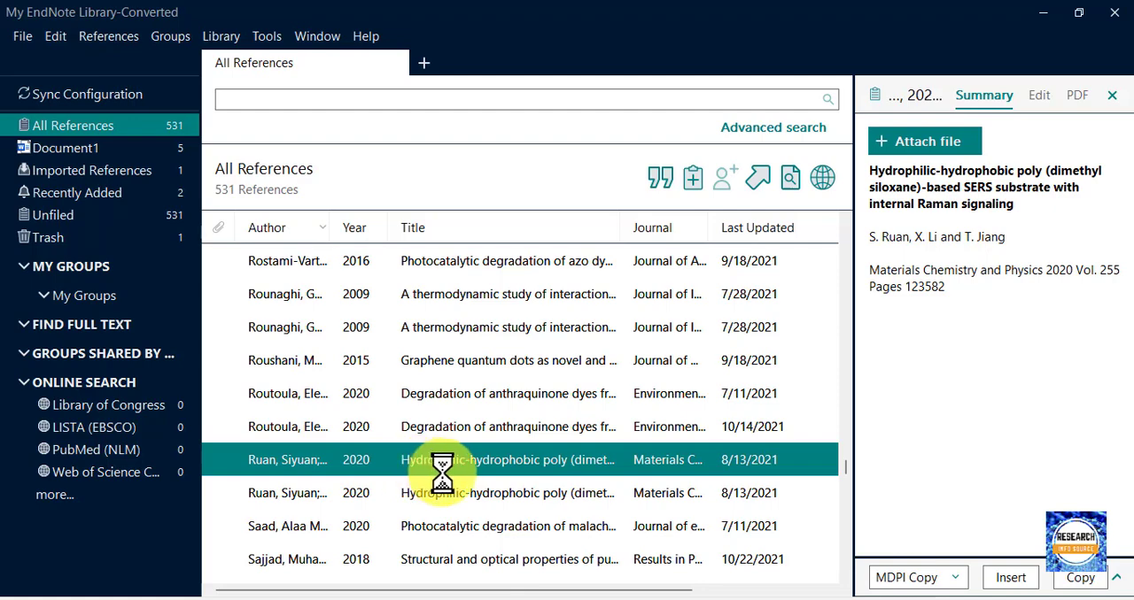
# Return to Word, insert the selected citation right after the third paragraph's existing one, and update the citations and bibliography.
pyautogui.click(802, 599)
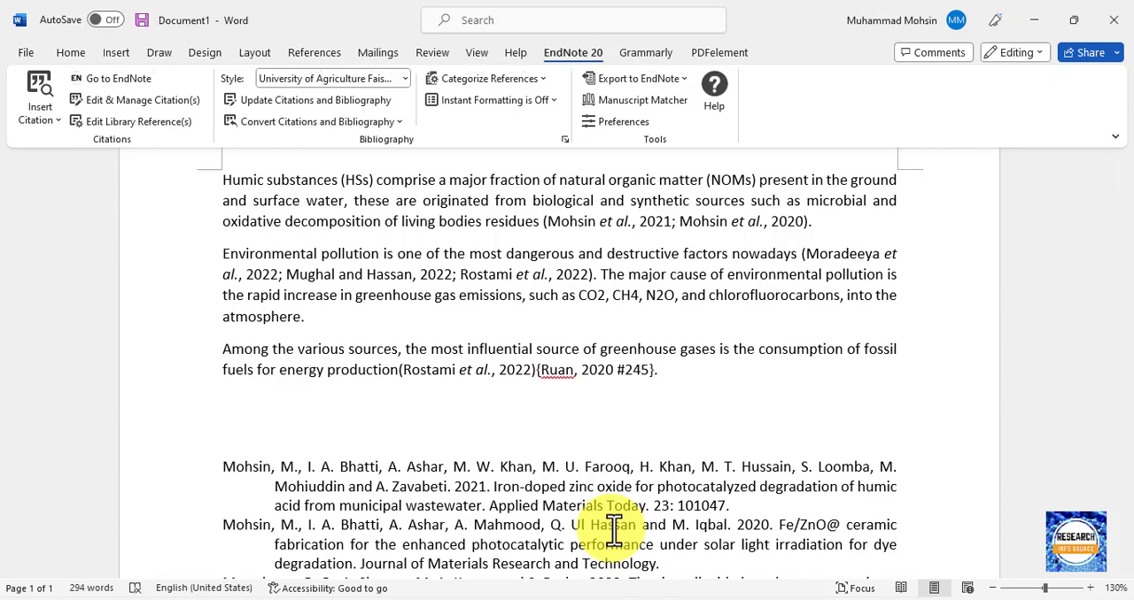
pyautogui.click(387, 108)
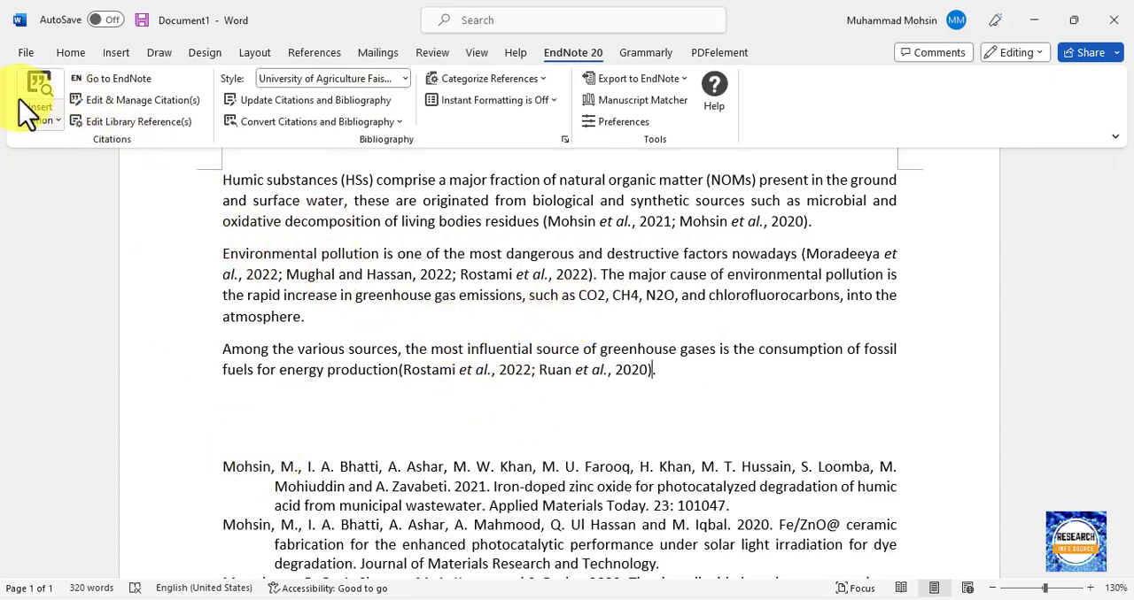
pyautogui.click(35, 123)
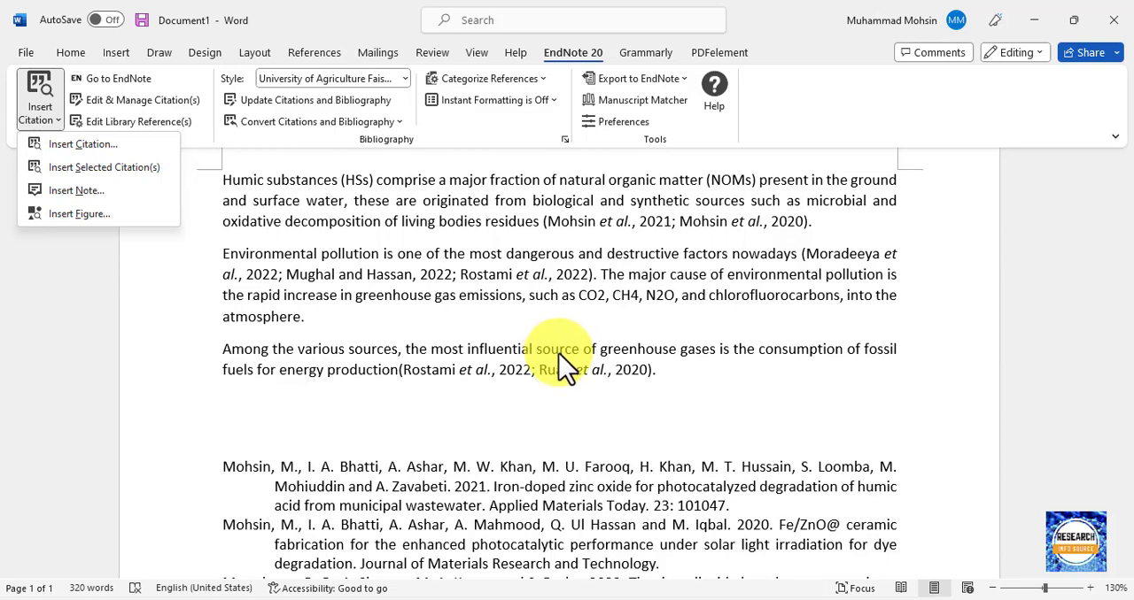
pyautogui.scroll(3, 567, 363)
pyautogui.scroll(-3, 562, 354)
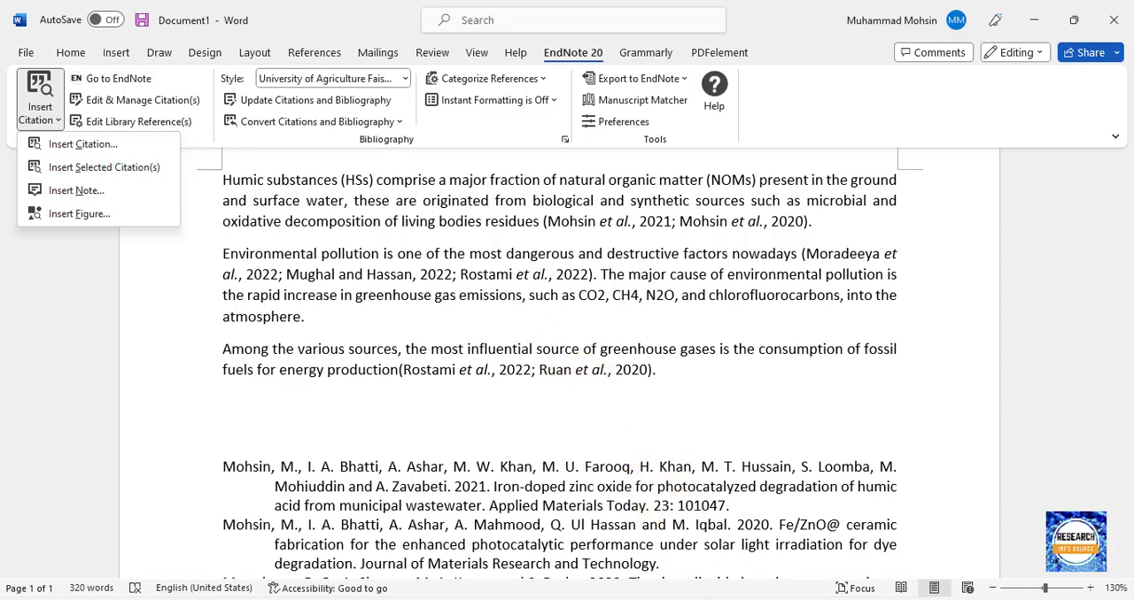
pyautogui.moveTo(757, 599)
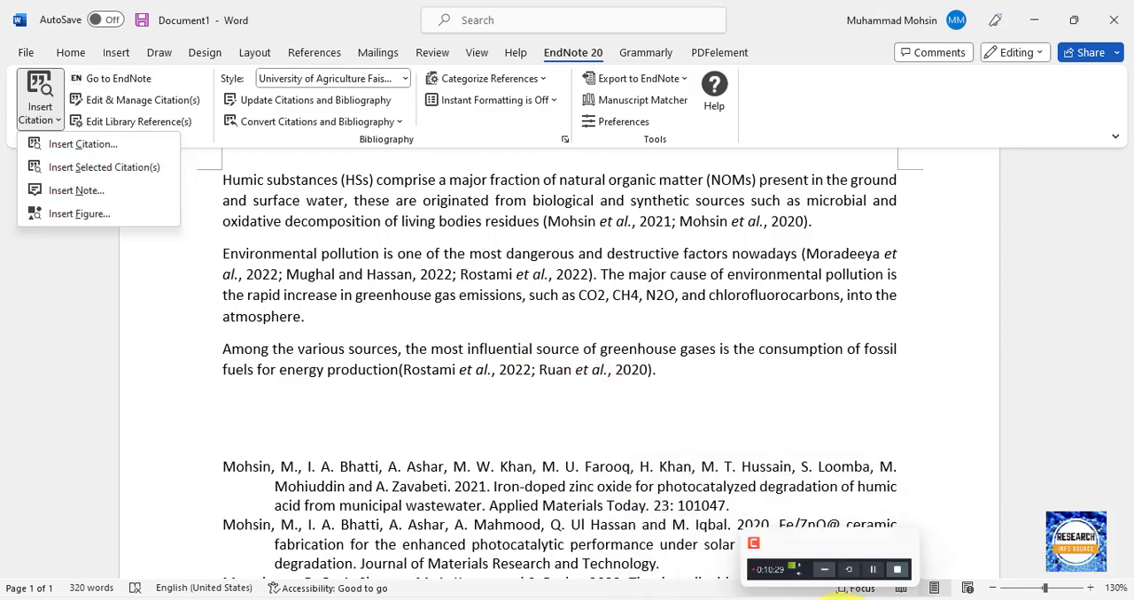
# Switch to the PowerPoint outline slide and select the "Delete/Remove Citation" topic text.
pyautogui.click(861, 599)
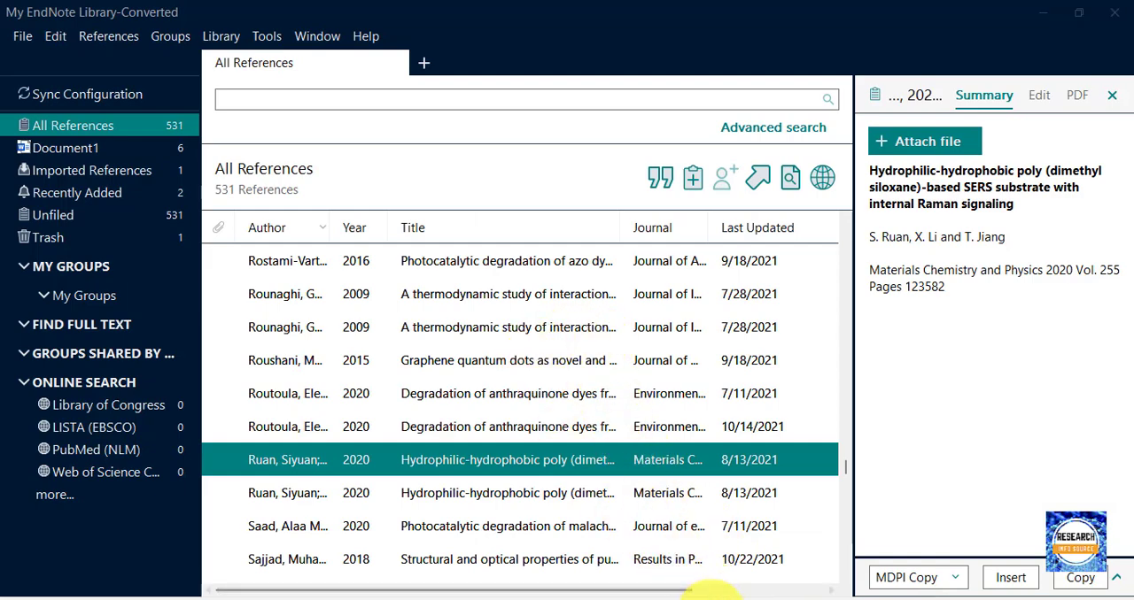
pyautogui.click(709, 599)
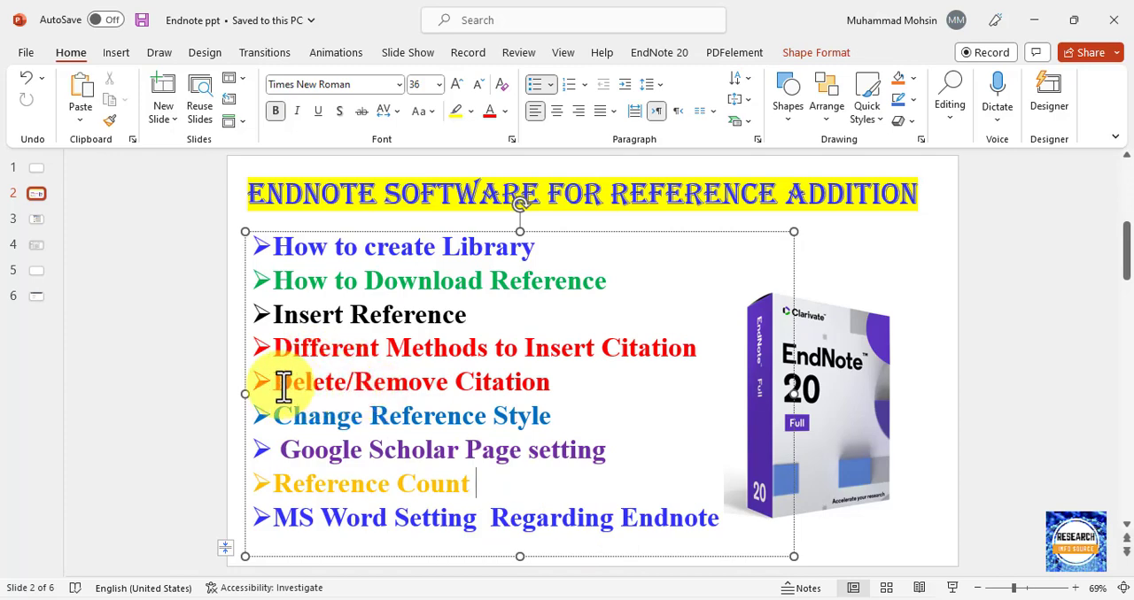
pyautogui.moveTo(274, 385); pyautogui.dragTo(506, 389)
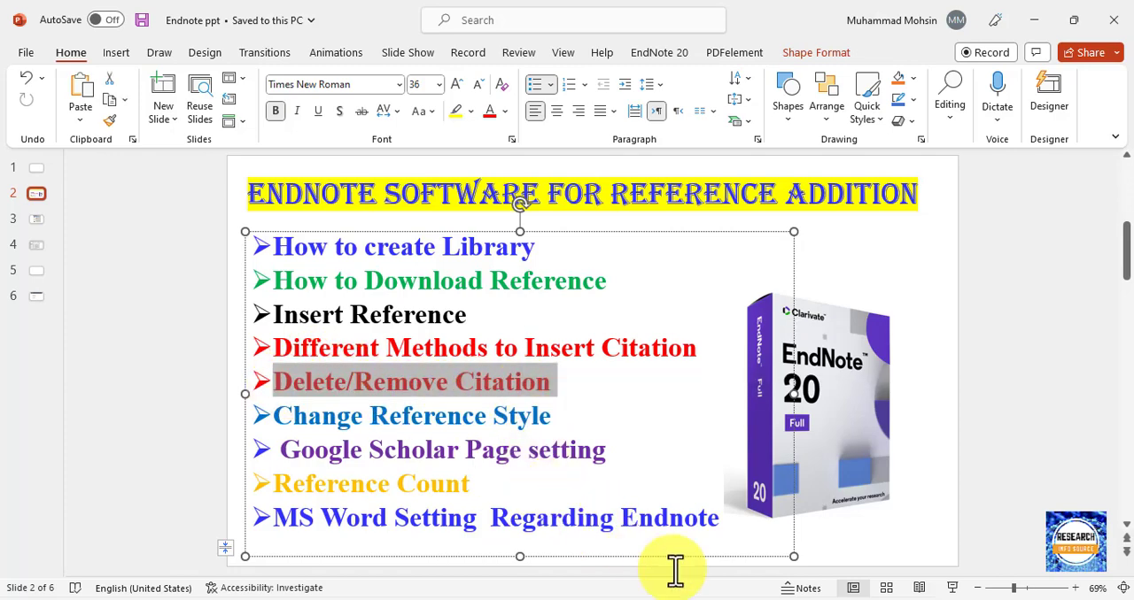
# Switch to Word and try to remove the middle citation from the second paragraph's group by erasing its text, and check the bibliography.
pyautogui.click(790, 599)
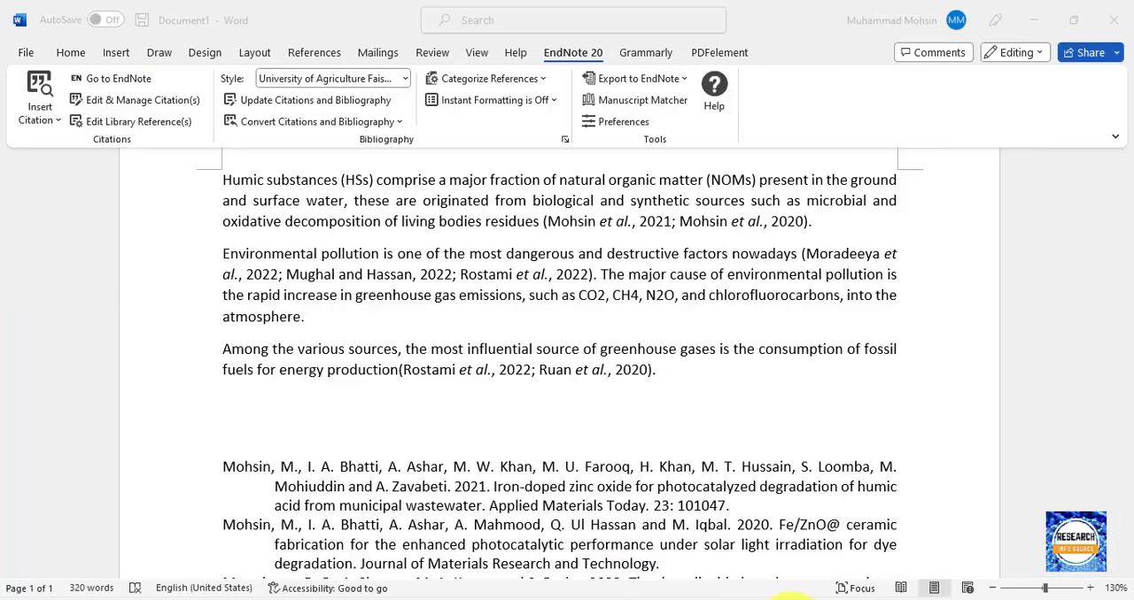
pyautogui.click(396, 282)
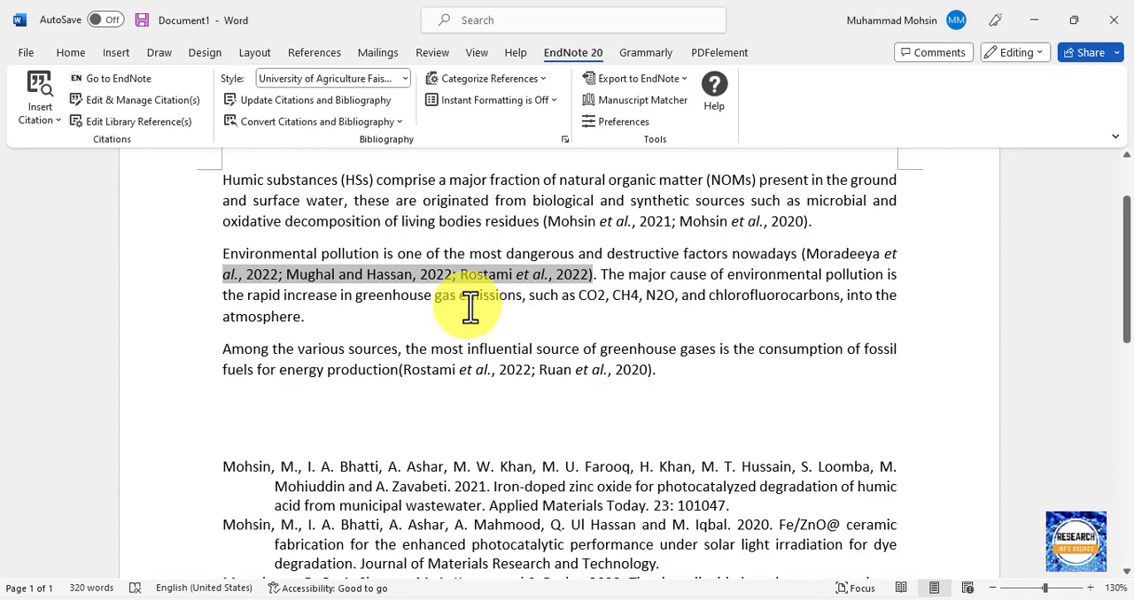
pyautogui.press('BackSpace')
pyautogui.press('BackSpace')
pyautogui.press('BackSpace')
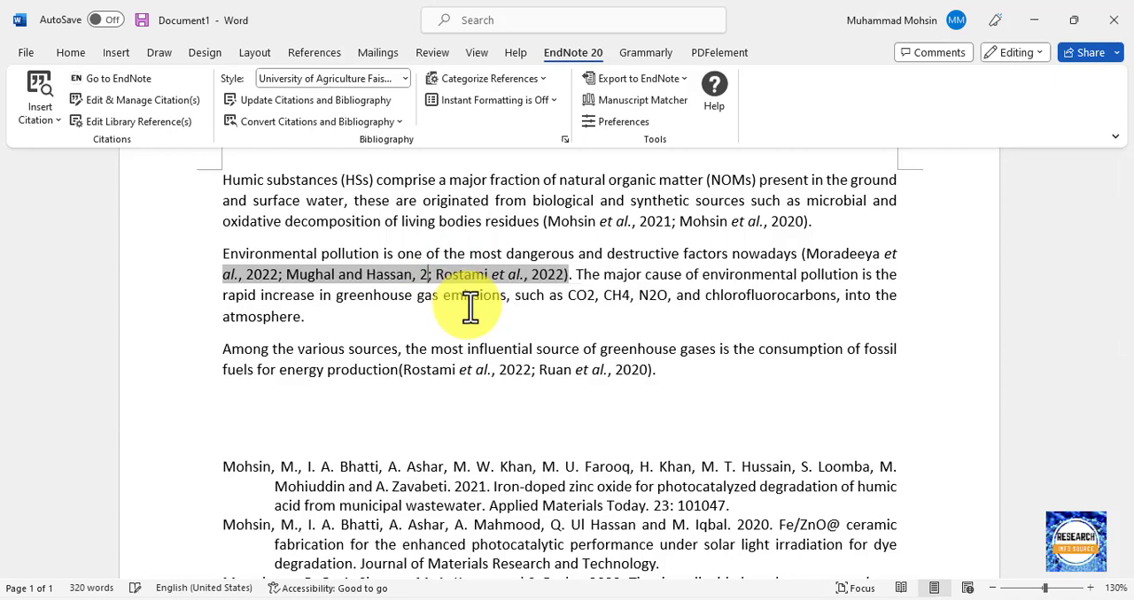
pyautogui.press('BackSpace')
pyautogui.press('BackSpace')
pyautogui.press('BackSpace')
pyautogui.press('BackSpace')
pyautogui.press('BackSpace')
pyautogui.press('BackSpace')
pyautogui.press('BackSpace')
pyautogui.press('BackSpace')
pyautogui.press('BackSpace')
pyautogui.press('BackSpace')
pyautogui.press('BackSpace')
pyautogui.press('BackSpace')
pyautogui.press('BackSpace')
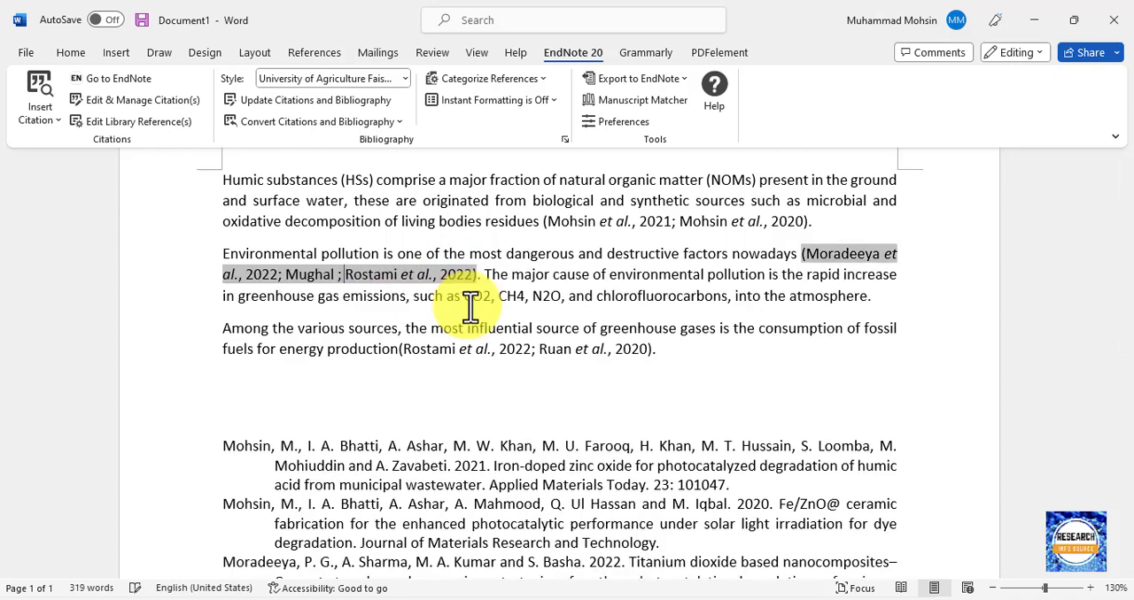
pyautogui.press('BackSpace')
pyautogui.press('BackSpace')
pyautogui.press('BackSpace')
pyautogui.press('BackSpace')
pyautogui.press('BackSpace')
pyautogui.press('BackSpace')
pyautogui.press('BackSpace')
pyautogui.press('BackSpace')
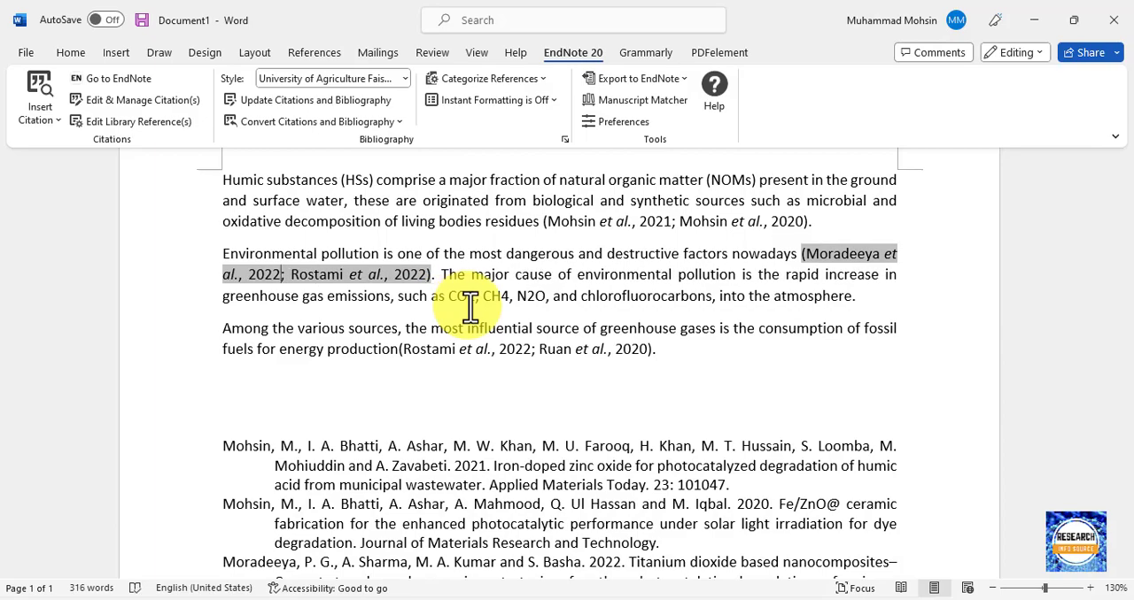
pyautogui.scroll(-4, 405, 450)
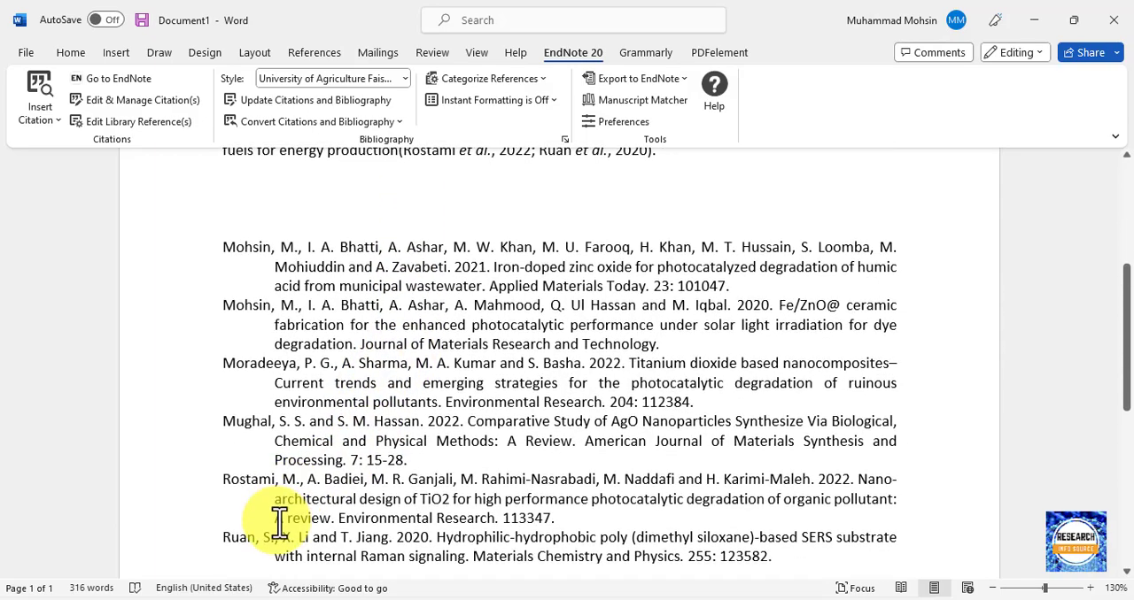
pyautogui.scroll(5, 254, 488)
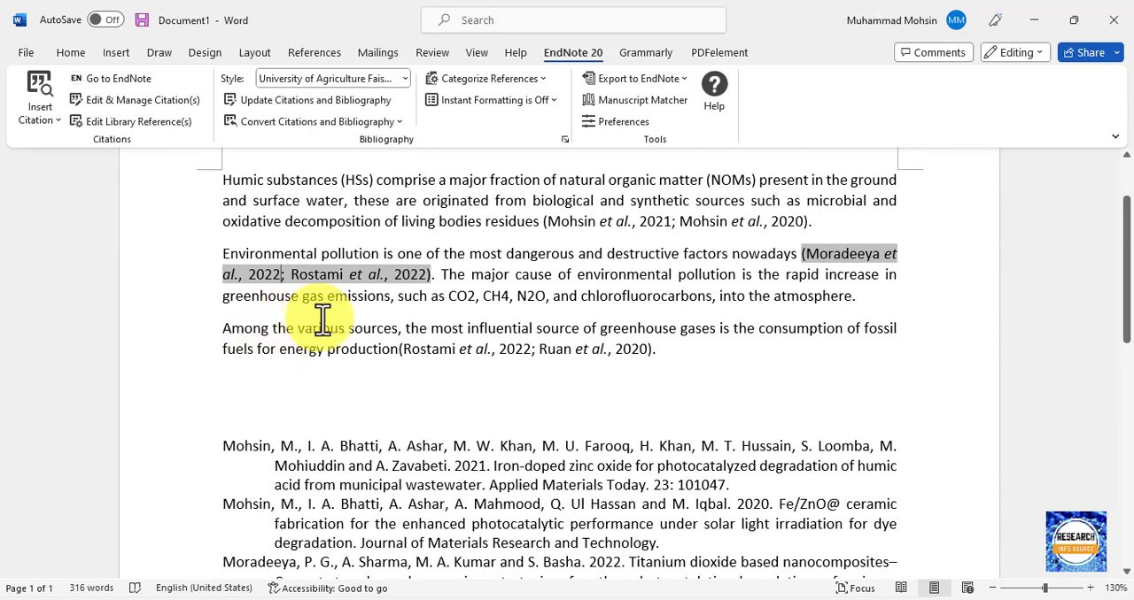
# Add a new line below the third paragraph containing a copy of its opening words, "Among the various sources, the most influential".
pyautogui.click(667, 354)
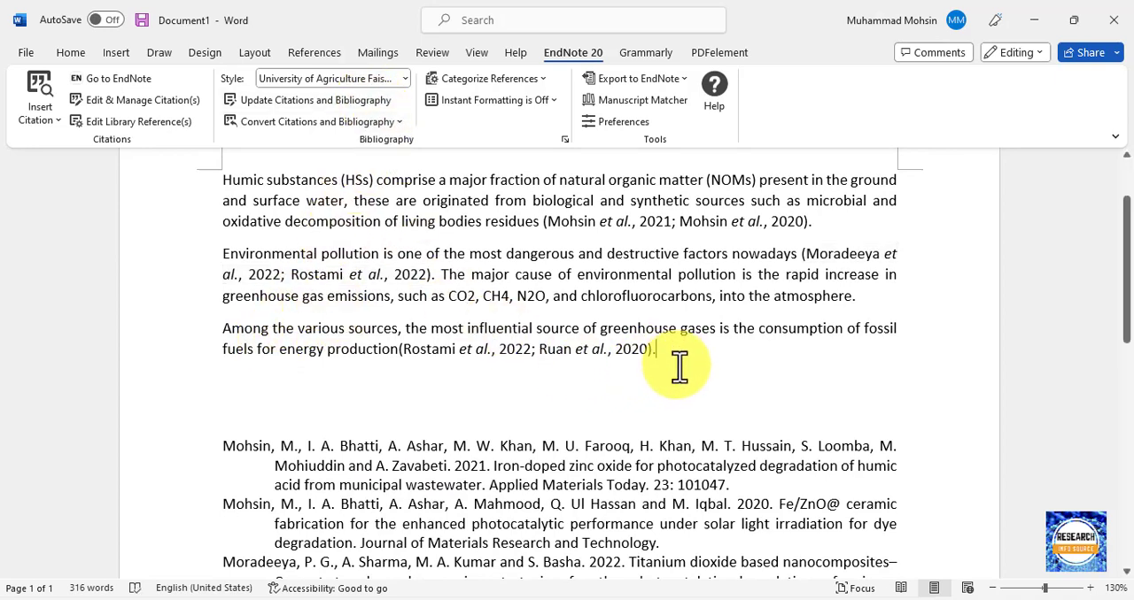
pyautogui.press('Return')
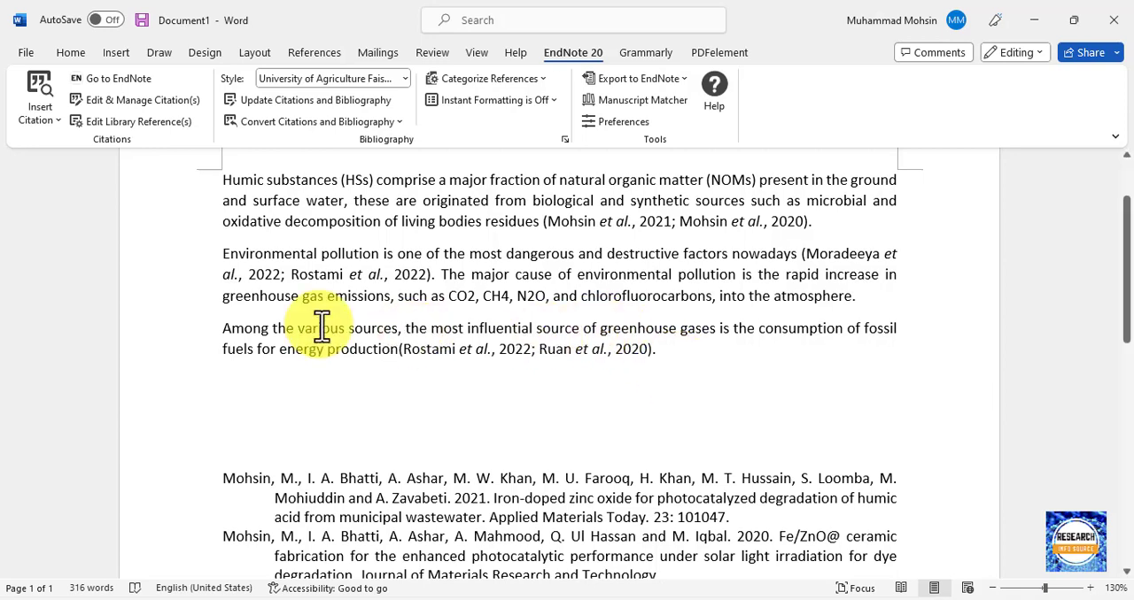
pyautogui.doubleClick(232, 329)
pyautogui.moveTo(383, 340); pyautogui.dragTo(480, 329)
pyautogui.hotkey('ctrl', 'c')
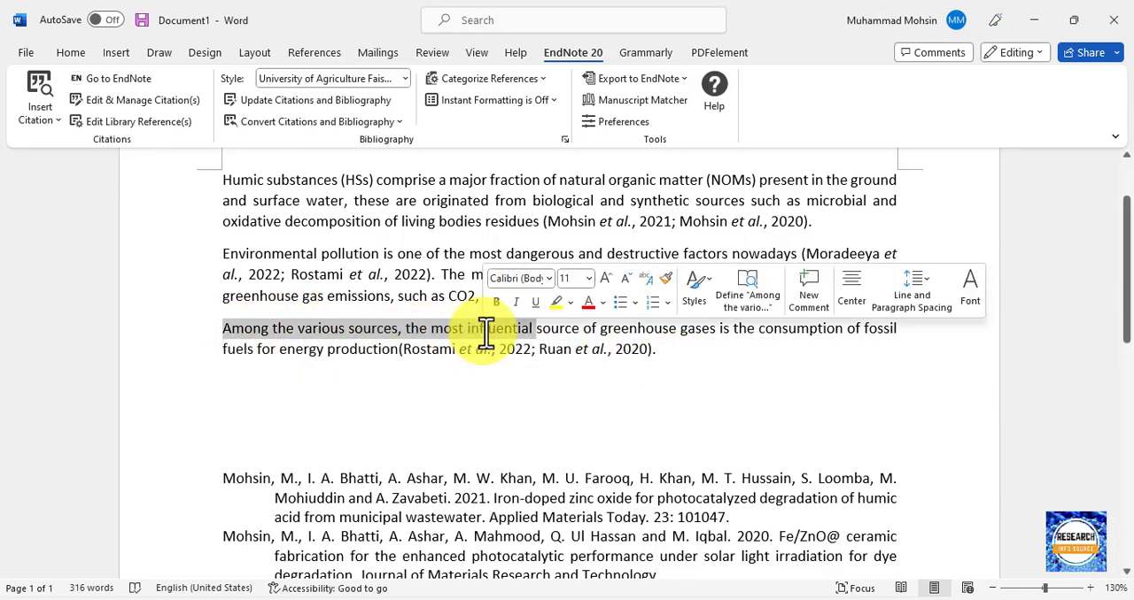
pyautogui.click(236, 396)
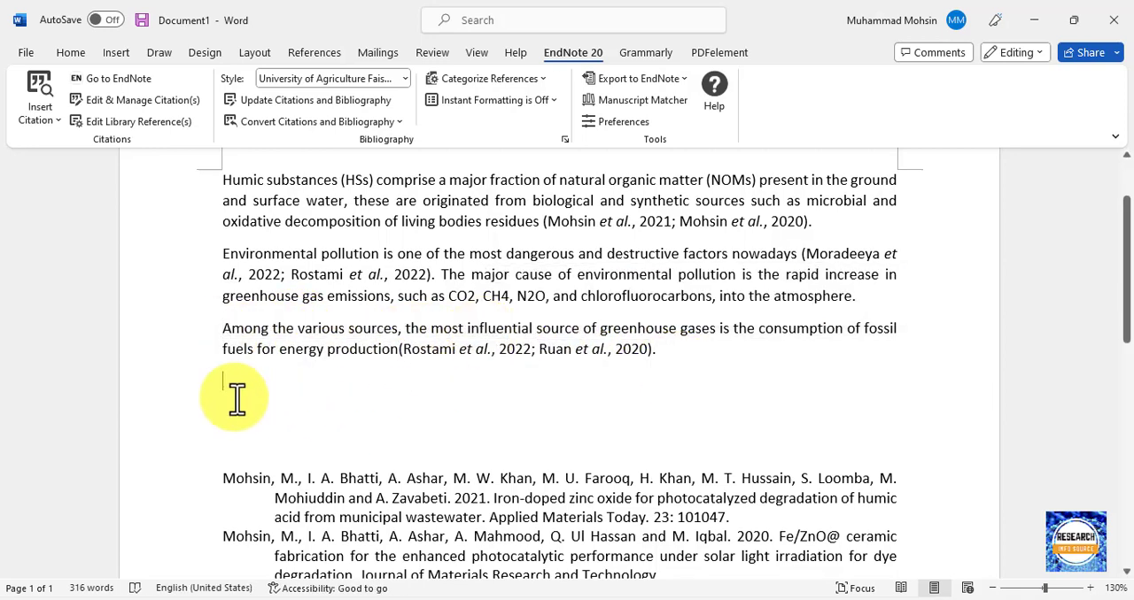
pyautogui.hotkey('ctrl', 'v')
pyautogui.click(281, 277)
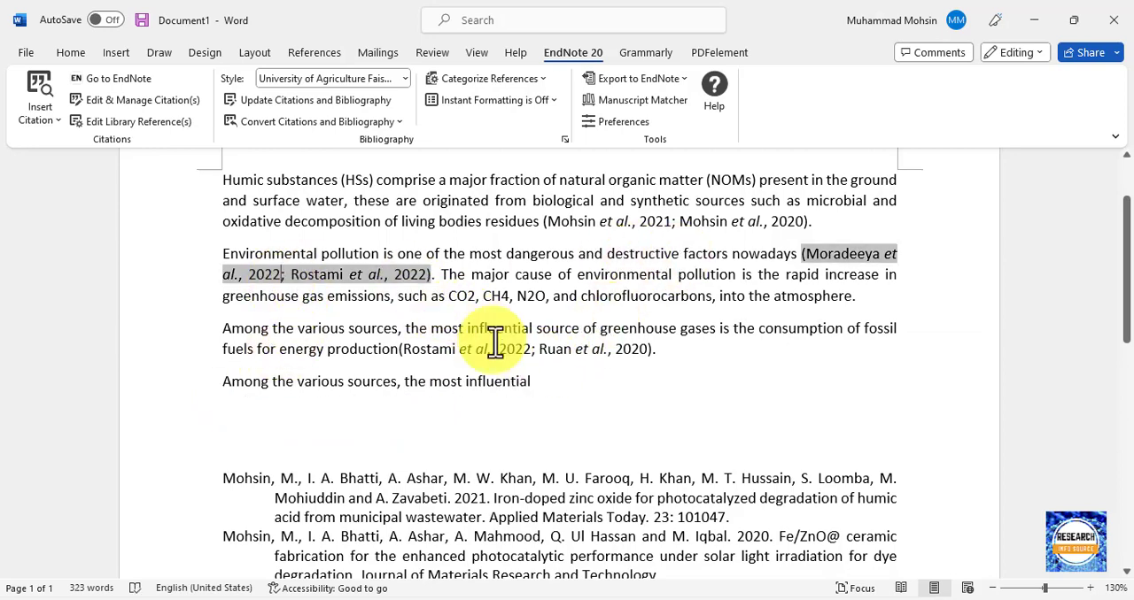
# Insert EndNote's 2012 alumina nano-particles polyamide membrane reference, enhanced flux rejection performance, at the new line's end and update the citations and bibliography.
pyautogui.click(546, 382)
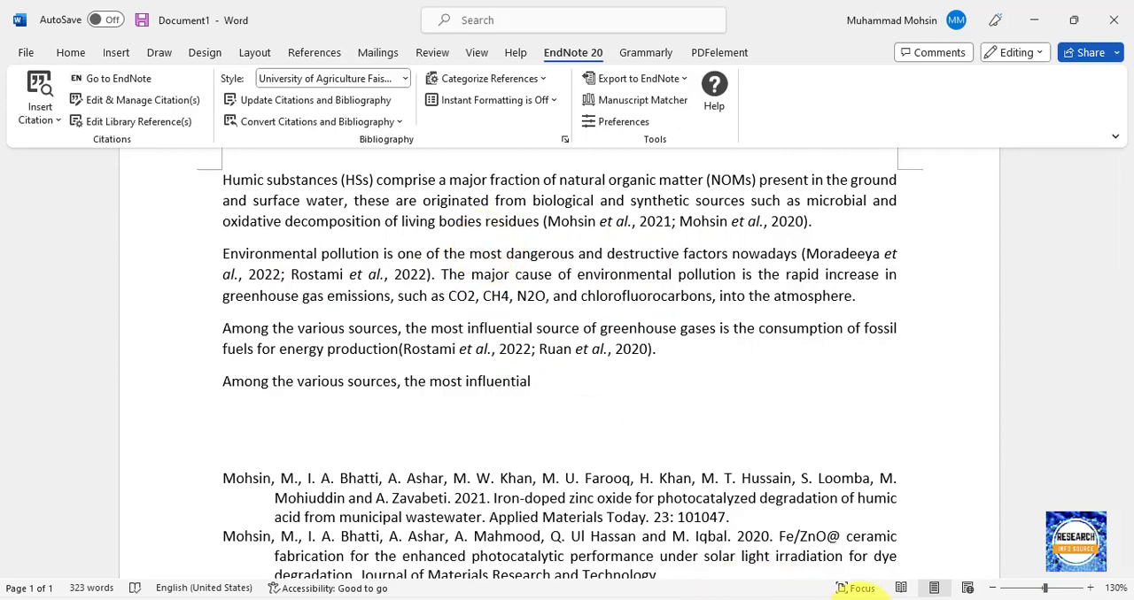
pyautogui.click(873, 599)
pyautogui.scroll(-3, 309, 522)
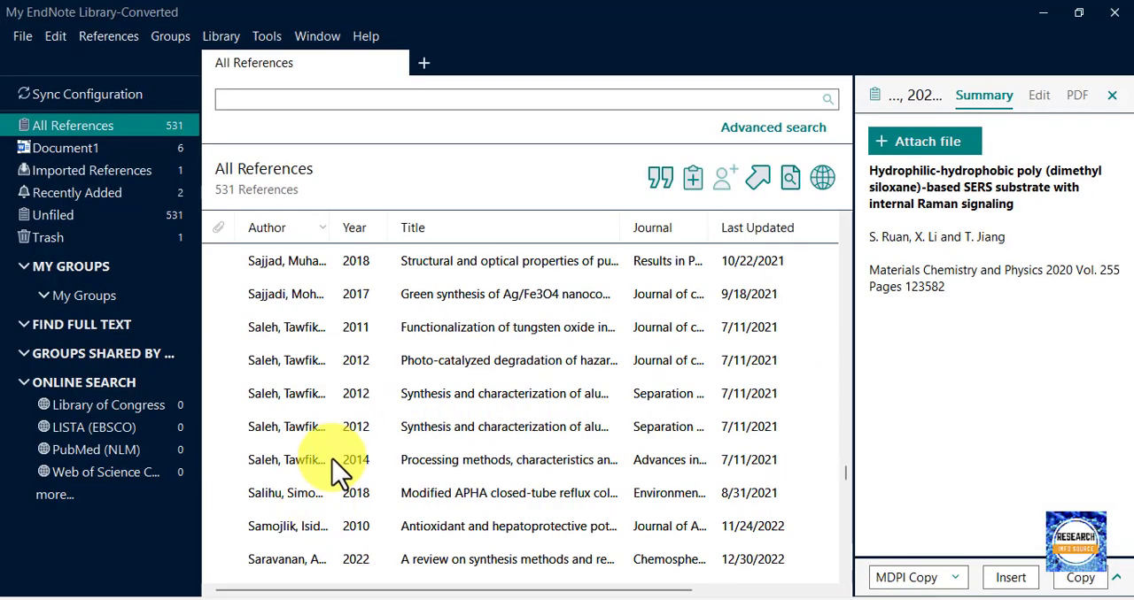
pyautogui.click(336, 432)
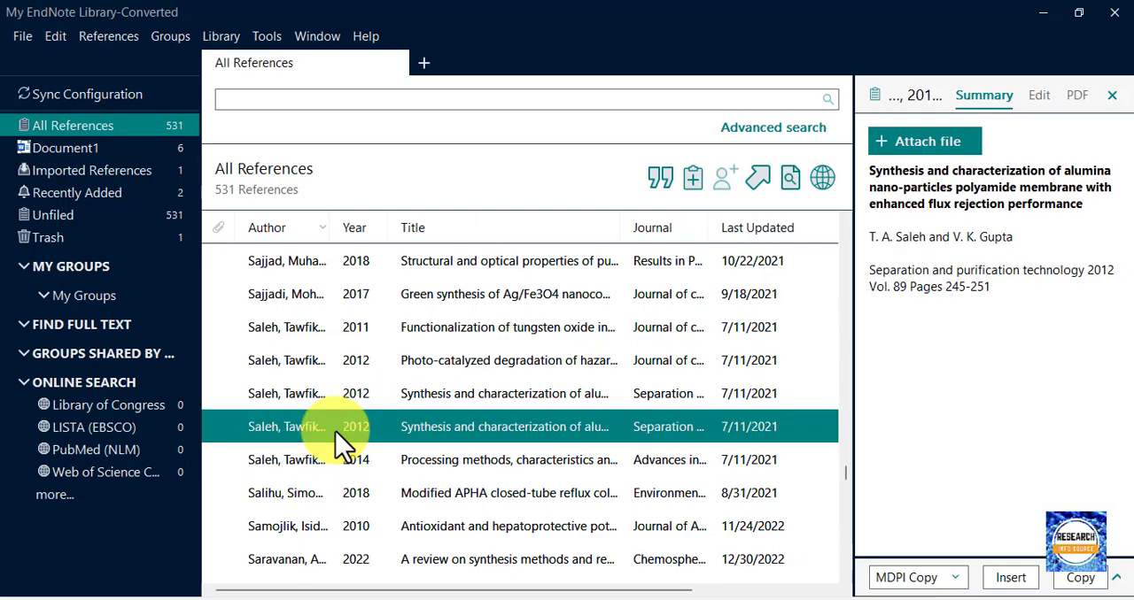
pyautogui.click(788, 597)
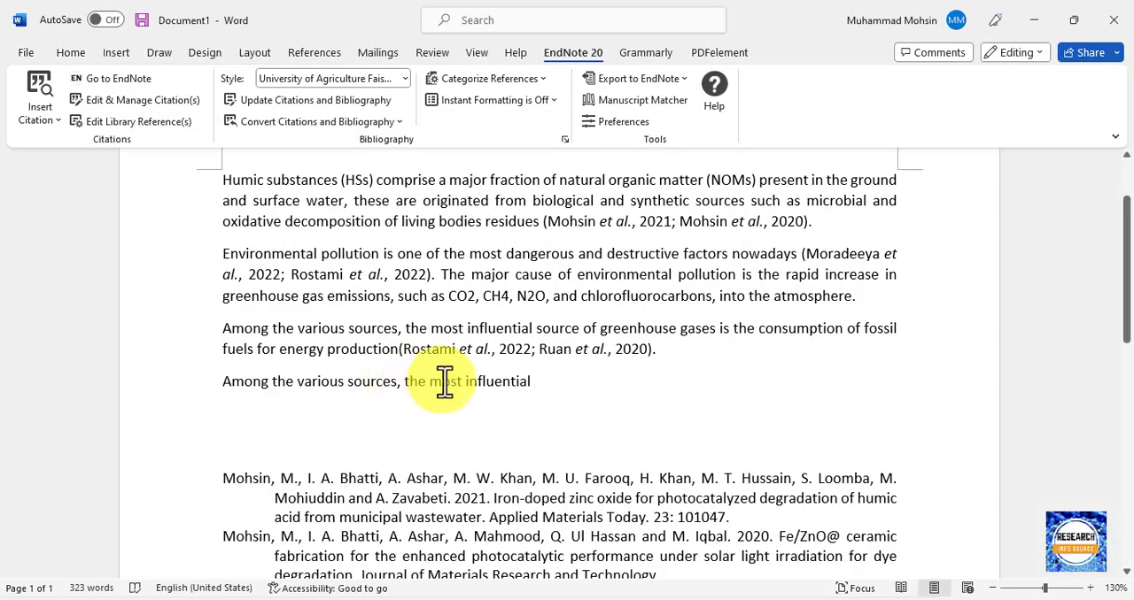
pyautogui.hotkey('alt', '2')
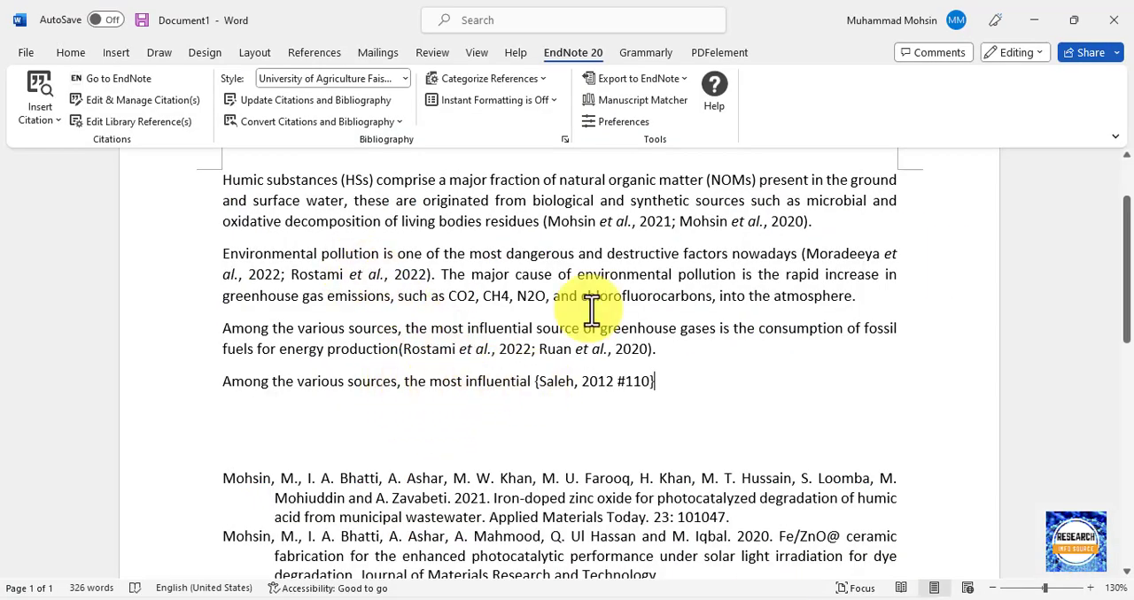
pyautogui.moveTo(803, 254); pyautogui.dragTo(441, 276)
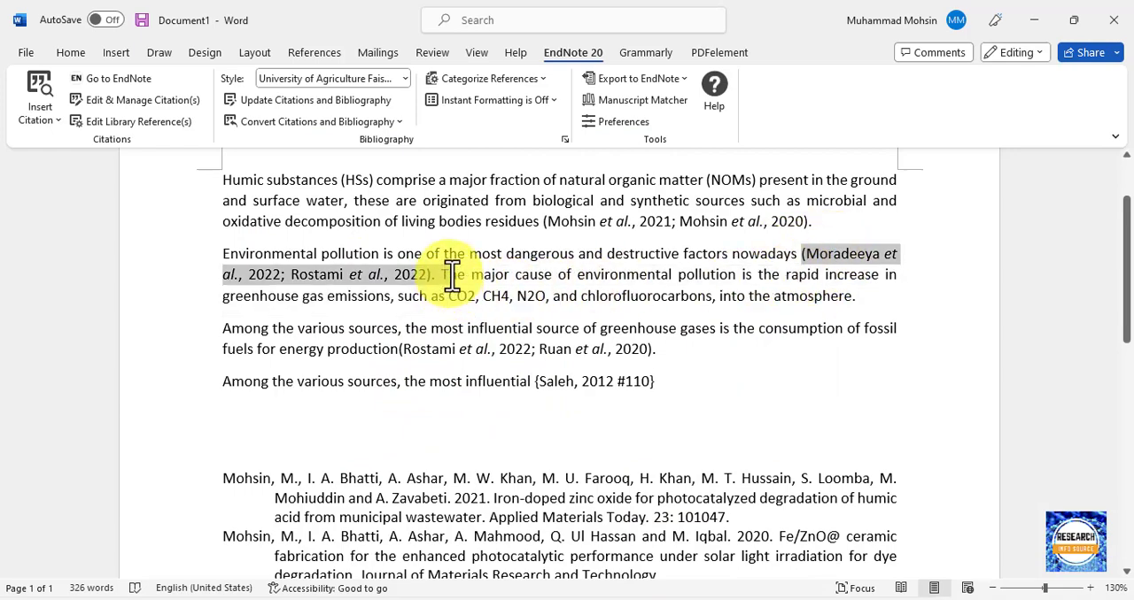
pyautogui.click(351, 104)
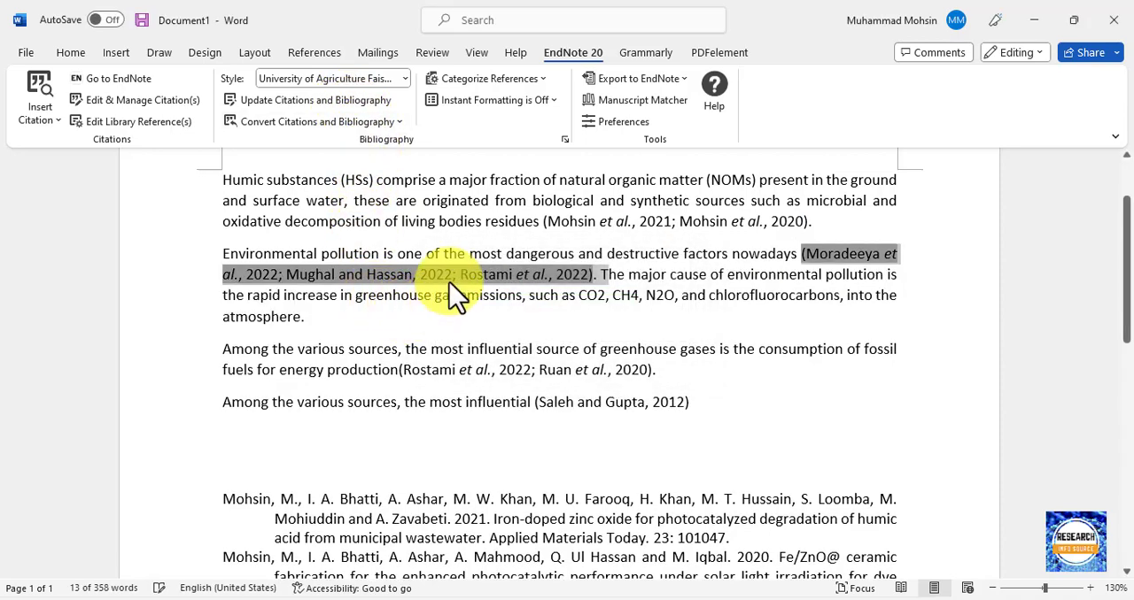
# Examine the second paragraph's citation group and compare the new line's citation with its entry in the bibliography.
pyautogui.click(572, 402)
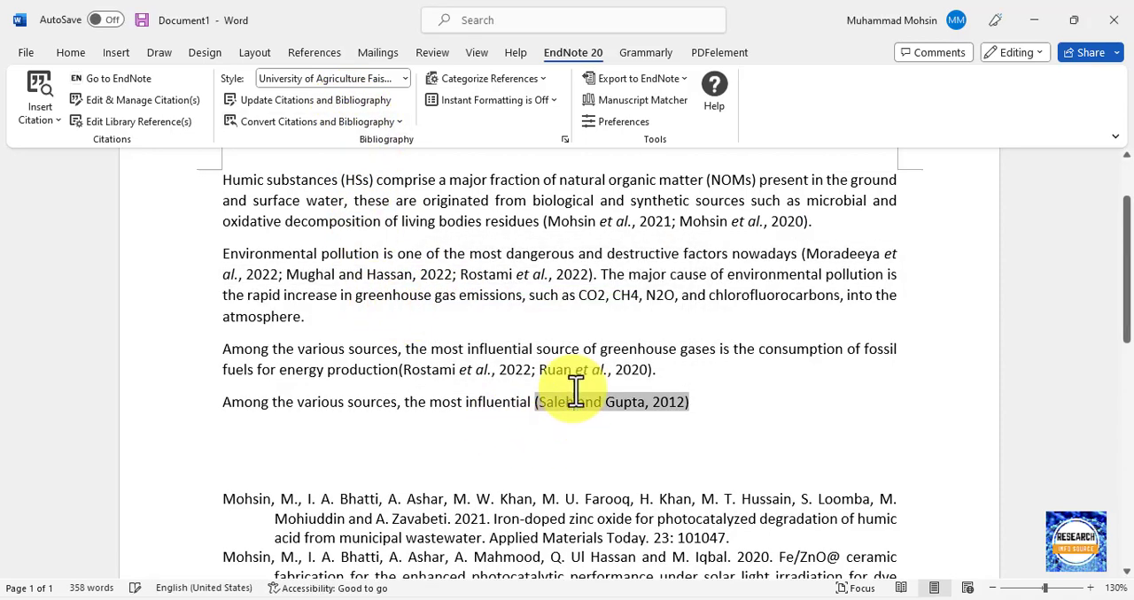
pyautogui.click(352, 266)
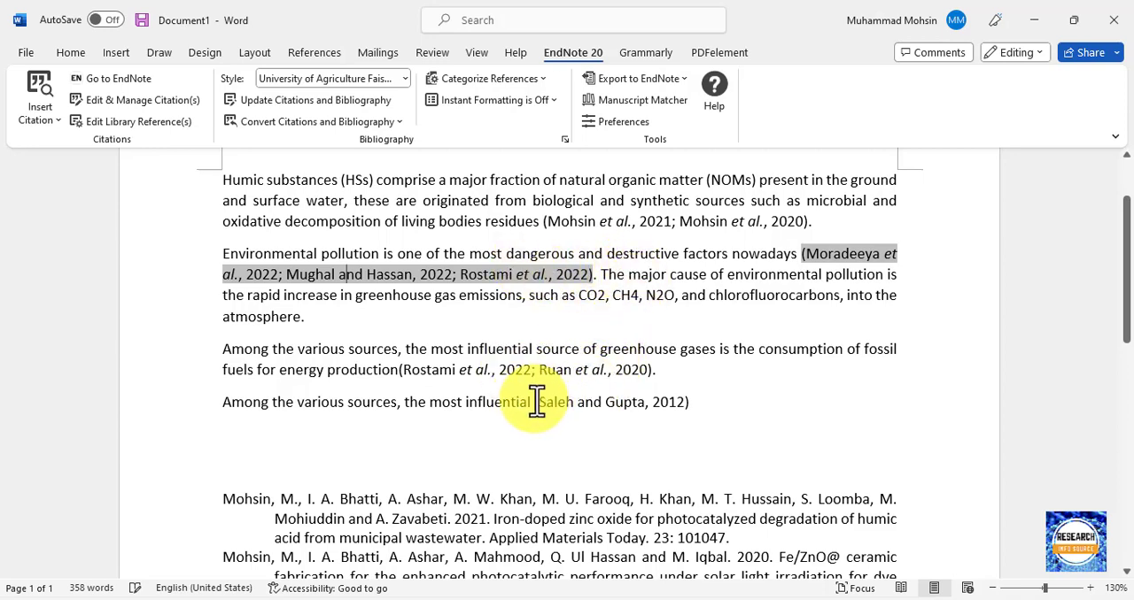
pyautogui.moveTo(537, 401); pyautogui.dragTo(698, 430)
pyautogui.scroll(-4, 582, 430)
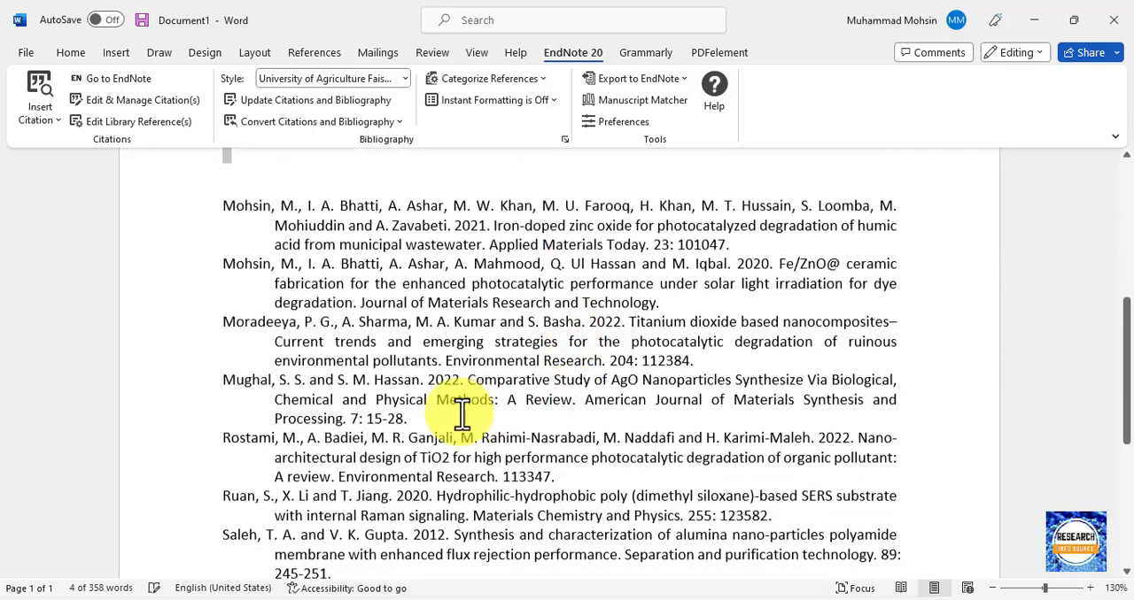
pyautogui.scroll(-1, 462, 412)
pyautogui.moveTo(225, 479); pyautogui.dragTo(356, 521)
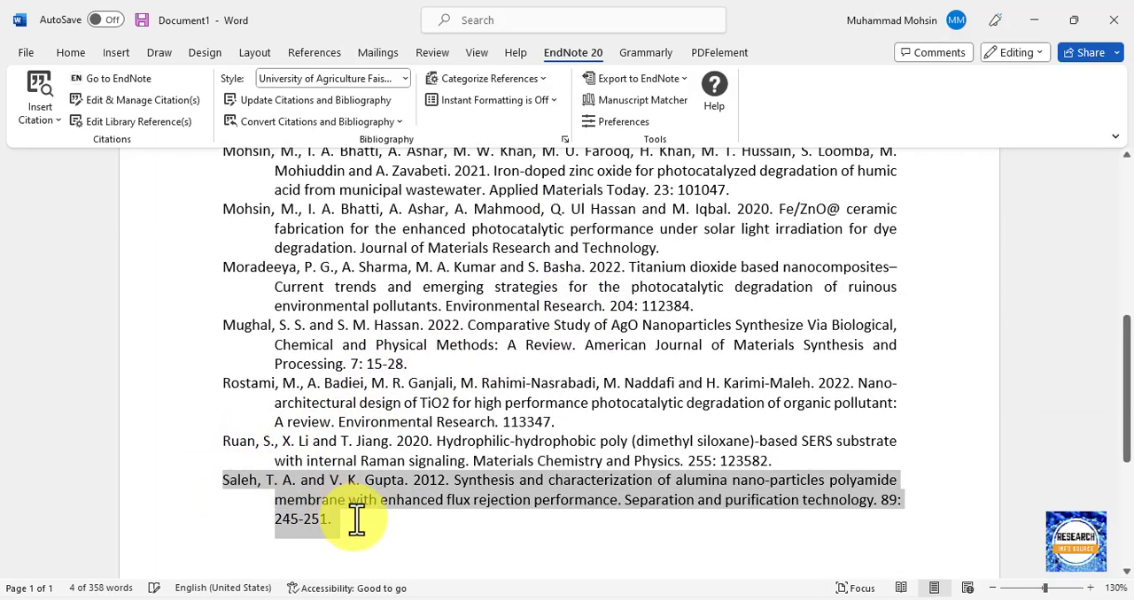
pyautogui.scroll(4, 653, 263)
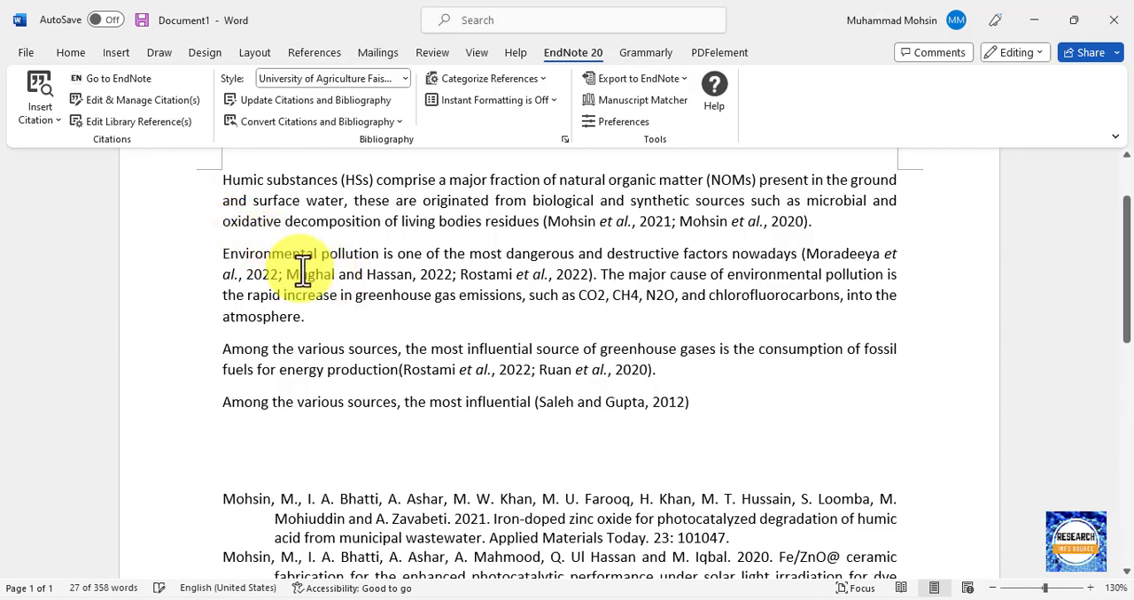
# Open Edit & Manage Citations for the second paragraph's citation group and move the dialog clear of the text.
pyautogui.click(426, 277)
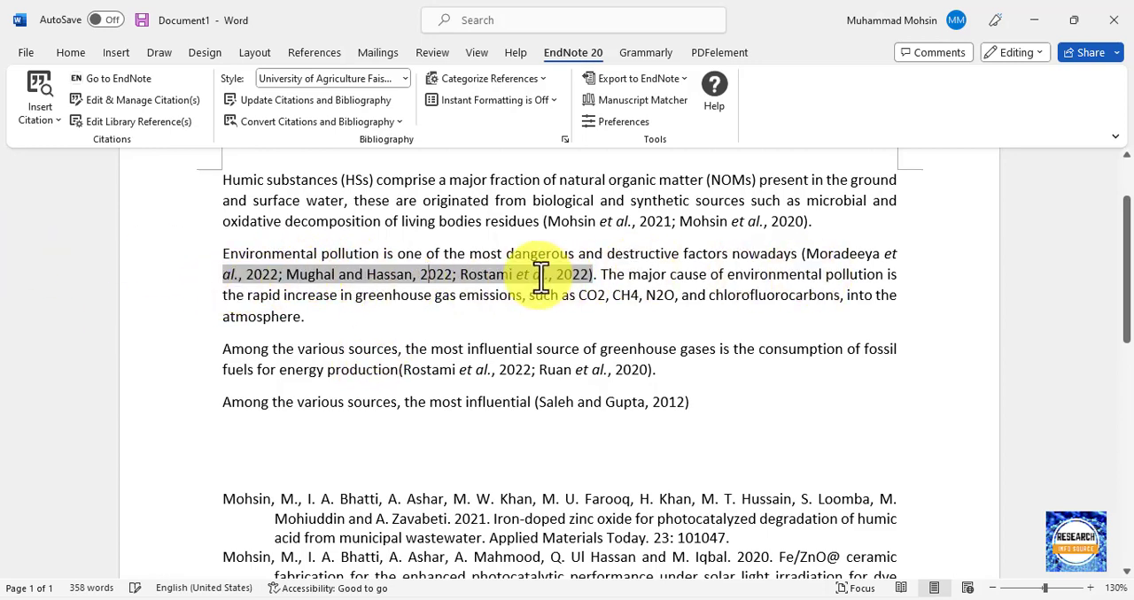
pyautogui.click(110, 101)
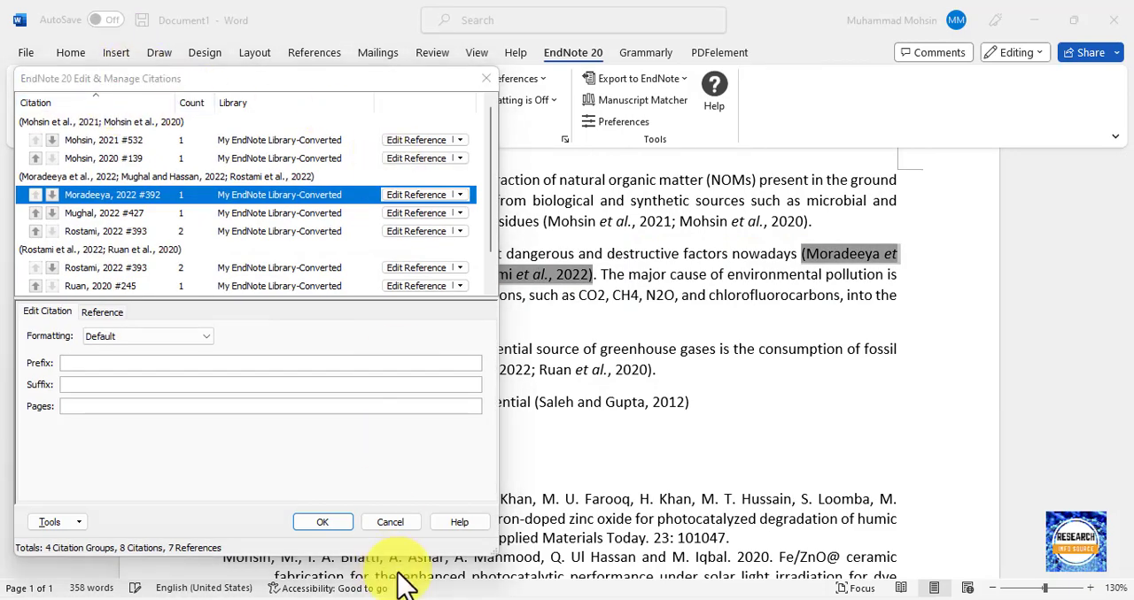
pyautogui.click(392, 531)
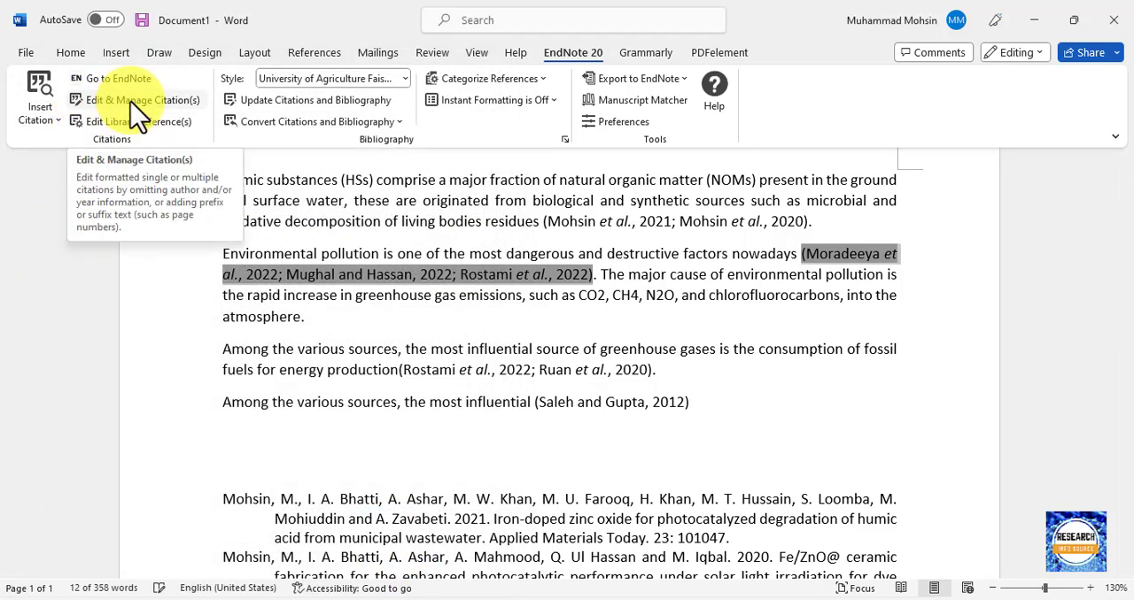
pyautogui.click(131, 102)
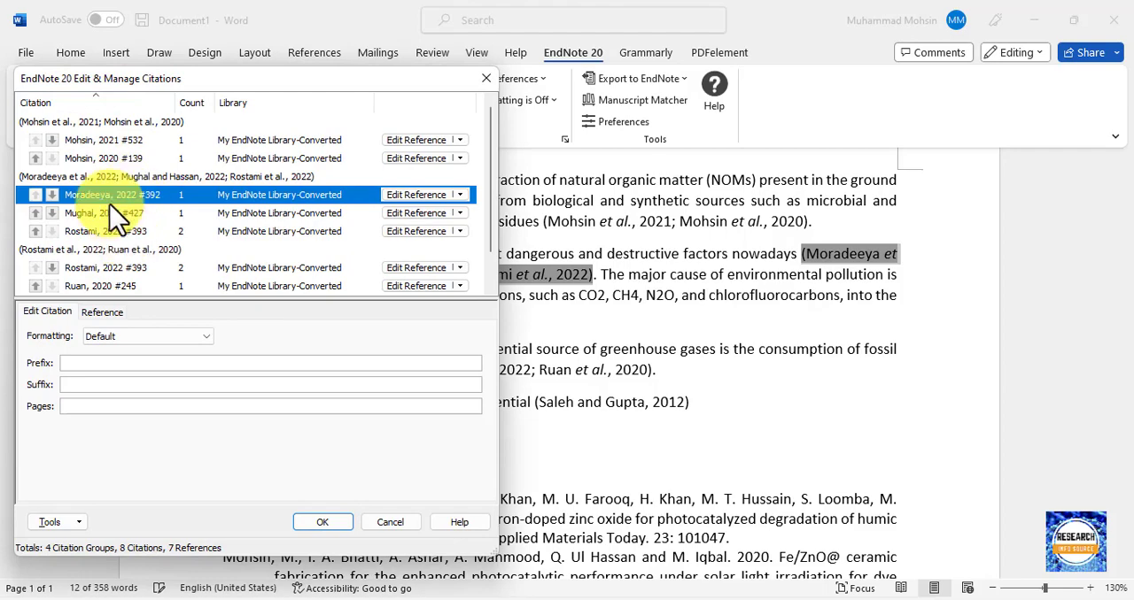
pyautogui.moveTo(212, 86); pyautogui.dragTo(878, 97)
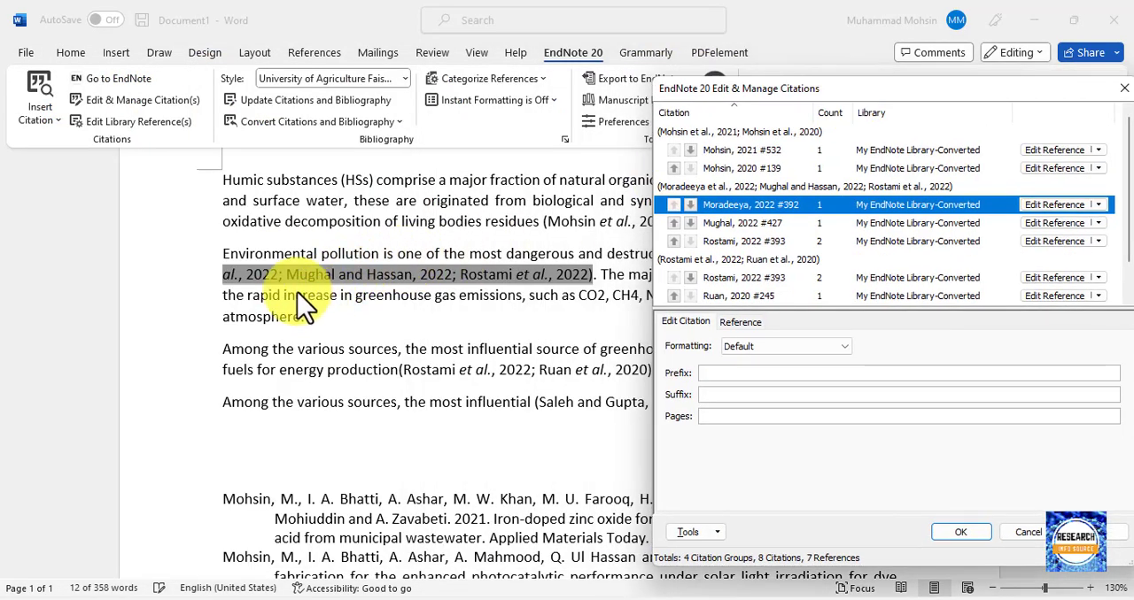
# Remove the 2022 citation #427 from the second paragraph's group and apply the change to the document.
pyautogui.click(779, 223)
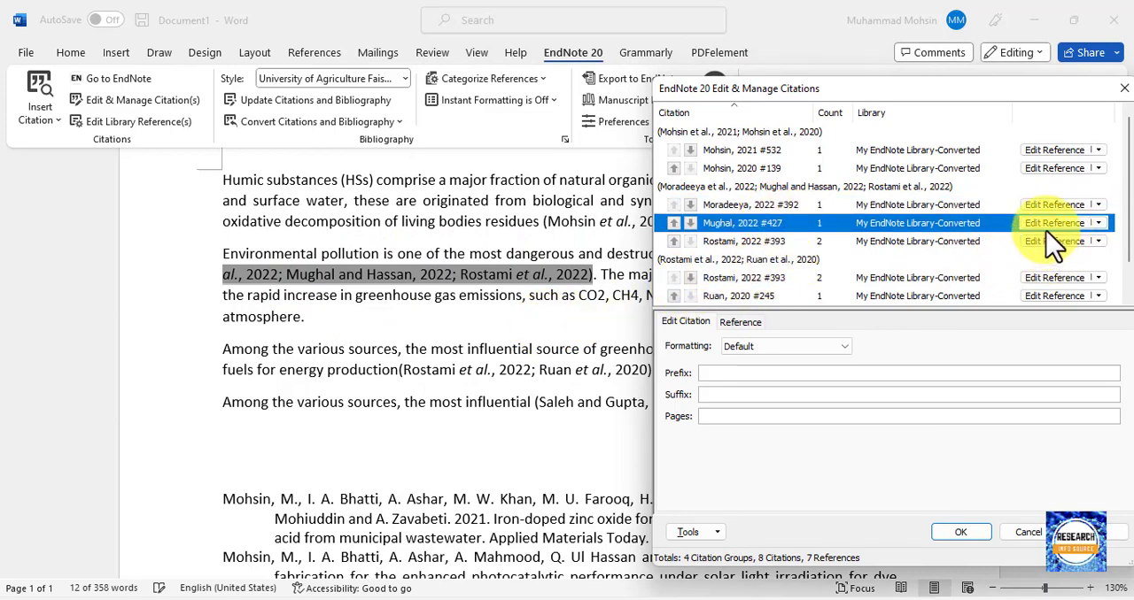
pyautogui.click(1104, 228)
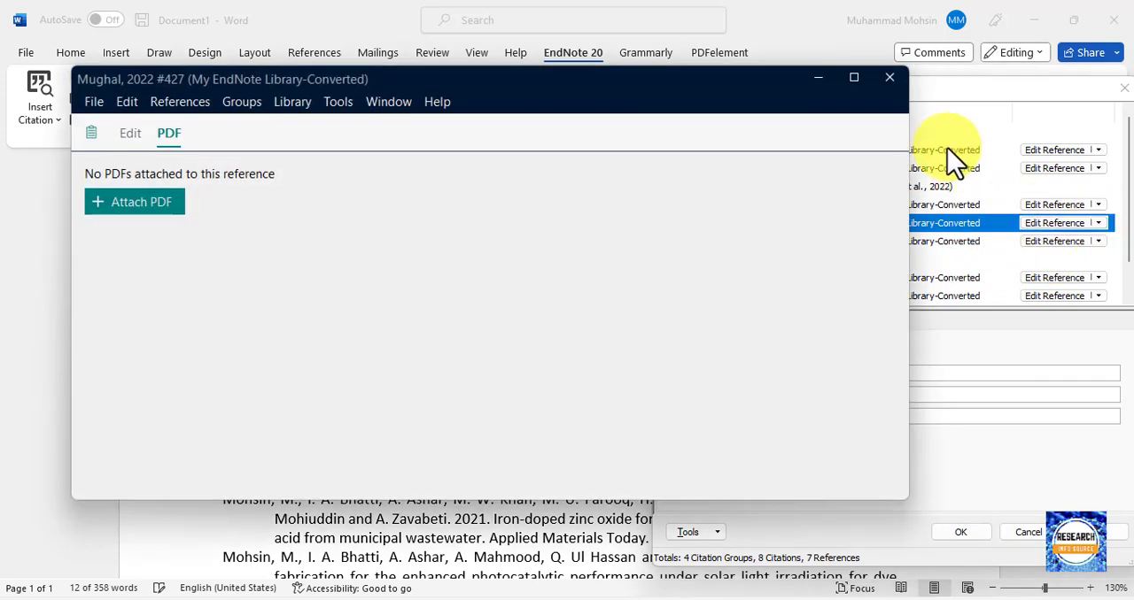
pyautogui.click(889, 78)
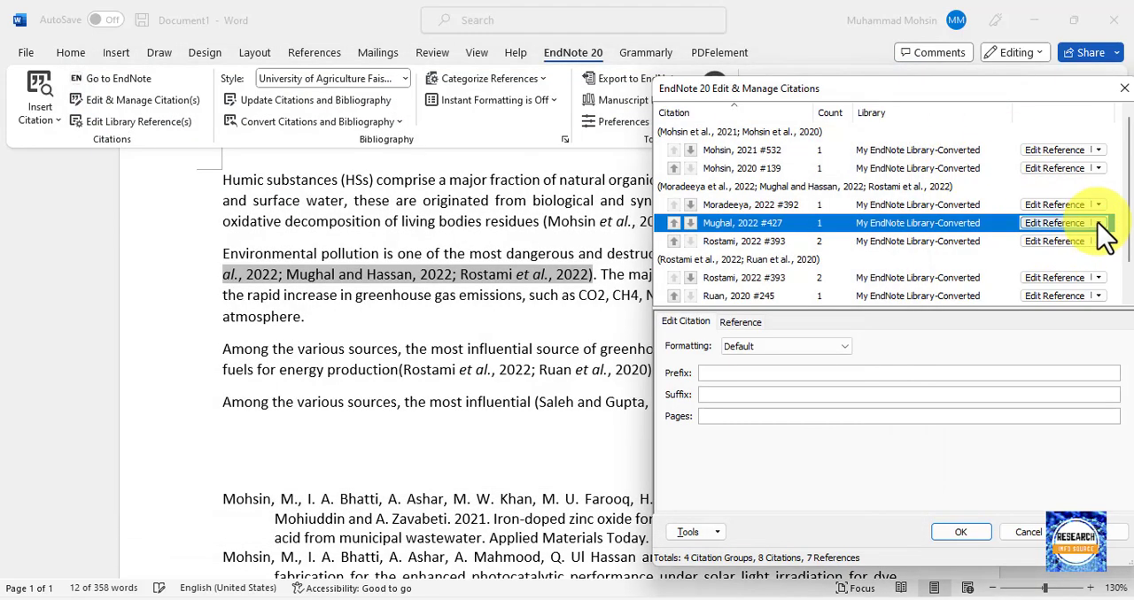
pyautogui.click(1098, 223)
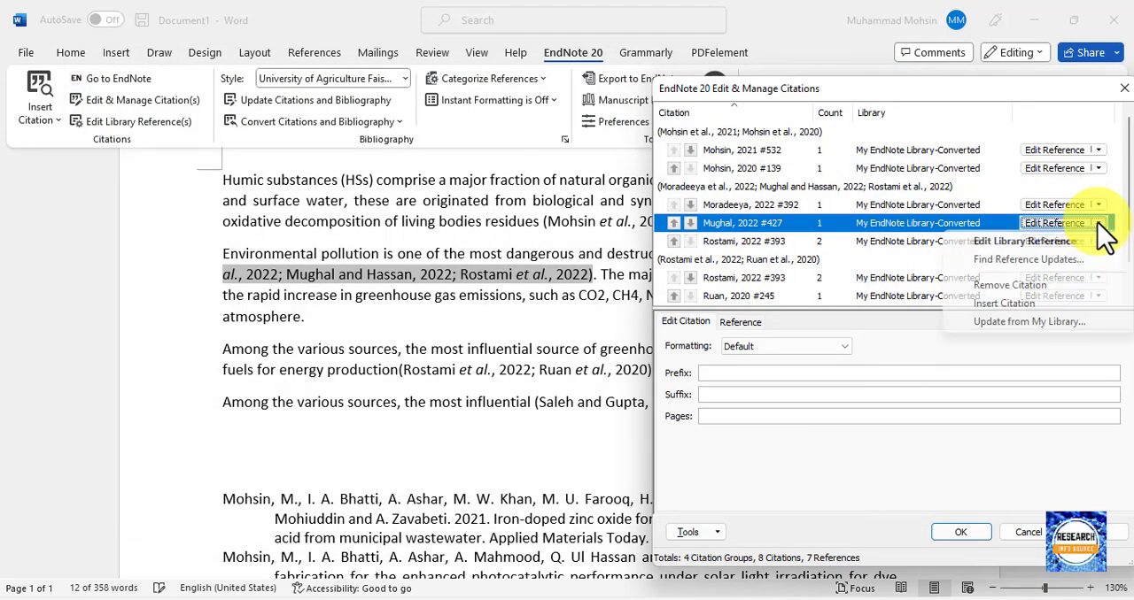
pyautogui.click(1043, 286)
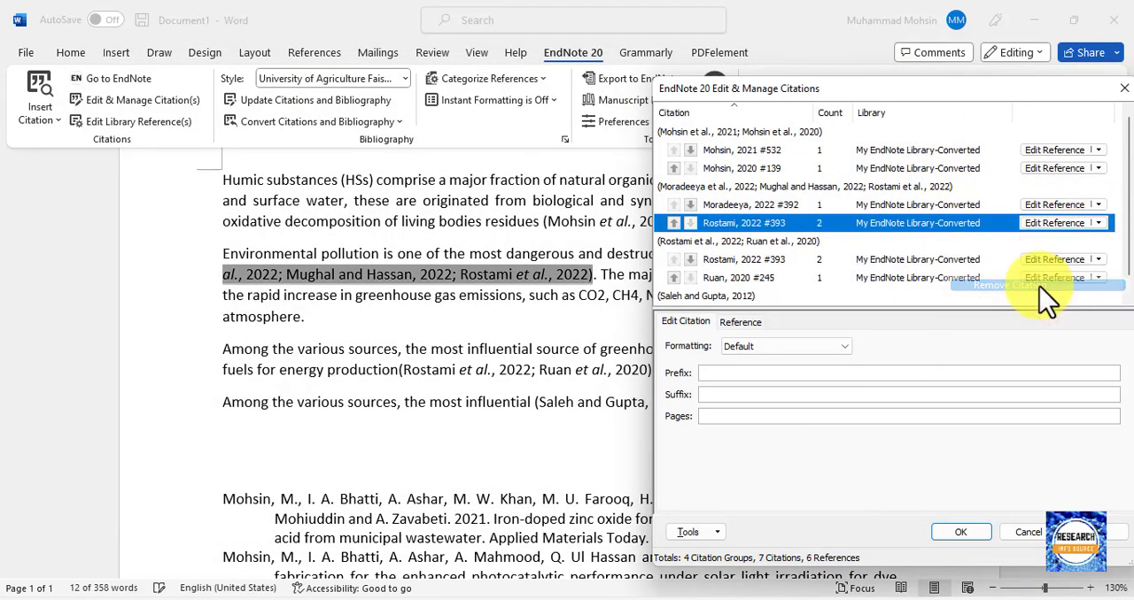
pyautogui.click(960, 532)
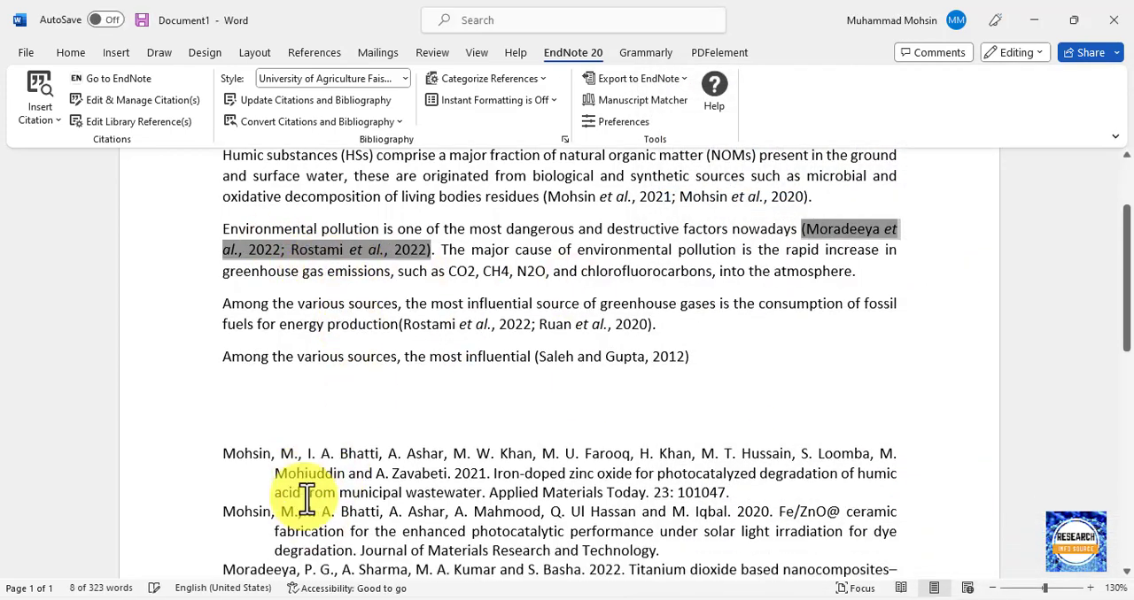
# Check the bibliography against the second paragraph's reduced citation group and update the citations and bibliography.
pyautogui.scroll(-3, 275, 465)
pyautogui.scroll(-2, 276, 465)
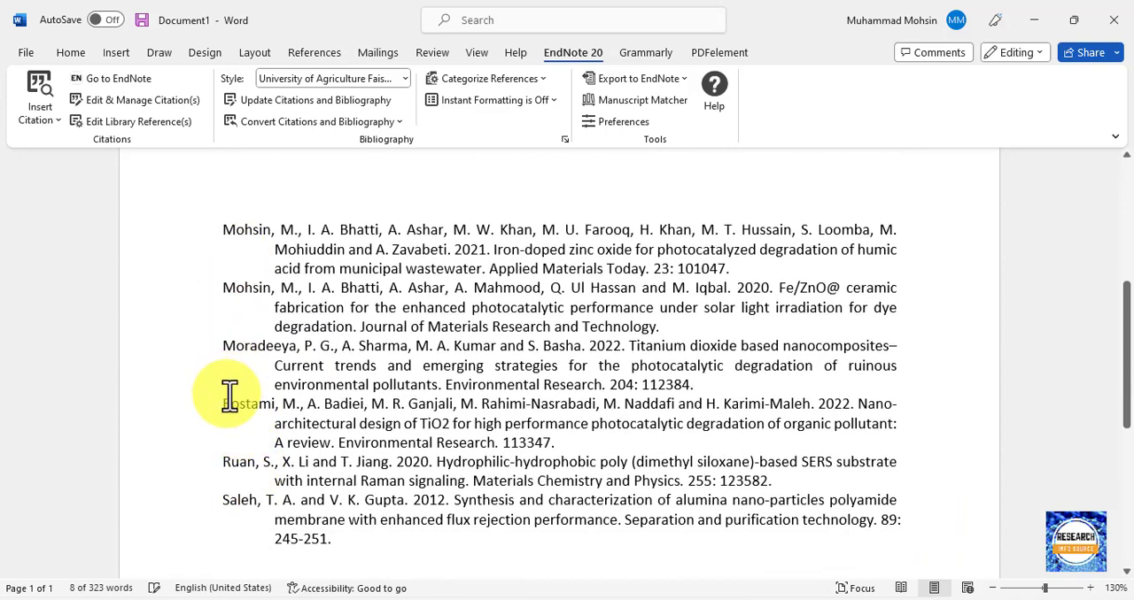
pyautogui.scroll(7, 253, 299)
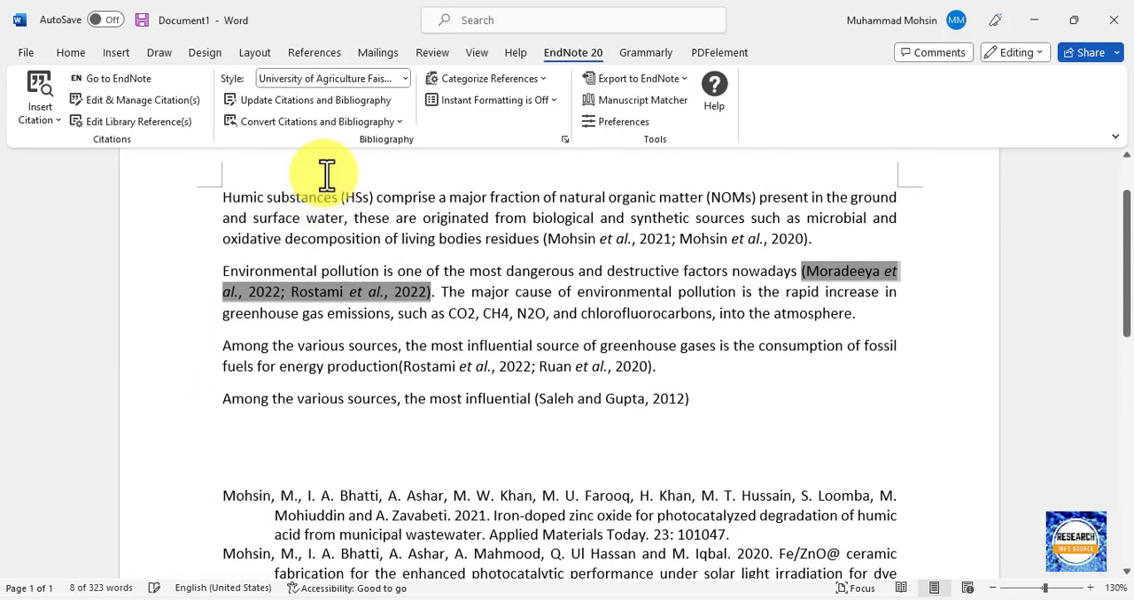
pyautogui.click(312, 104)
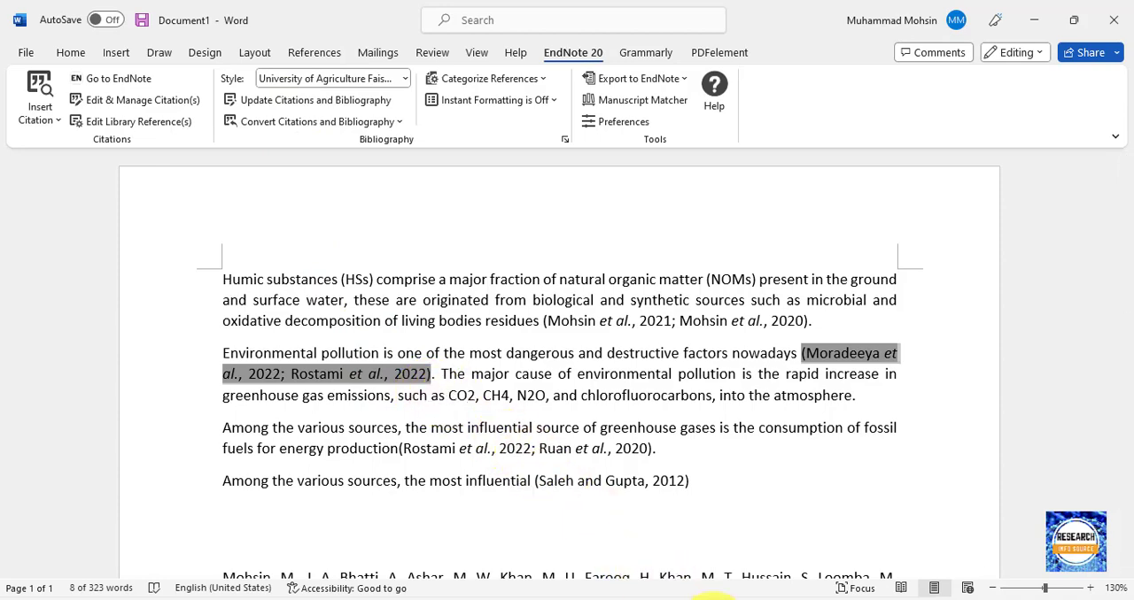
# Switch to the PowerPoint outline slide and place the cursor at the Change Reference Style topic.
pyautogui.click(708, 599)
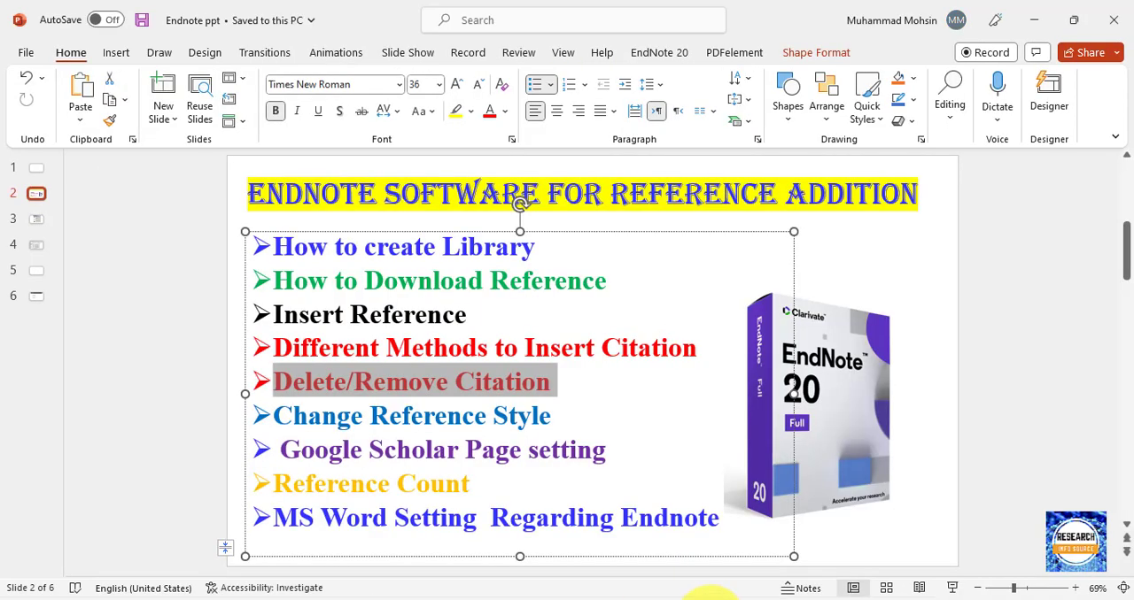
pyautogui.click(552, 419)
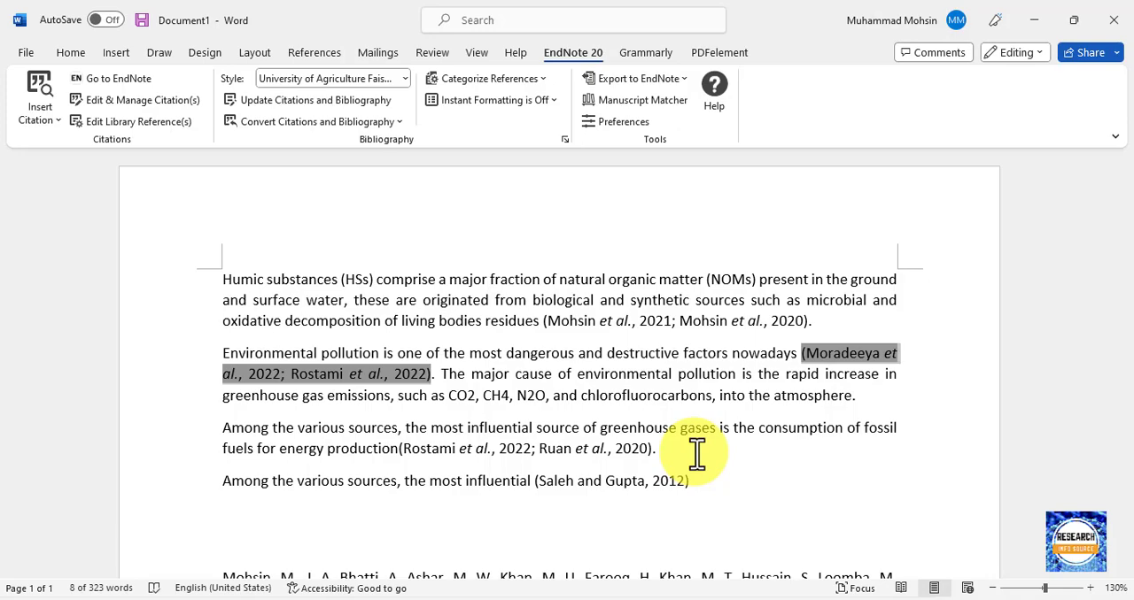
# In the Word document, examine how the bibliography's first entry, from 2021, formats its authors, year, title, journal, volume and article number.
pyautogui.scroll(-5, 496, 412)
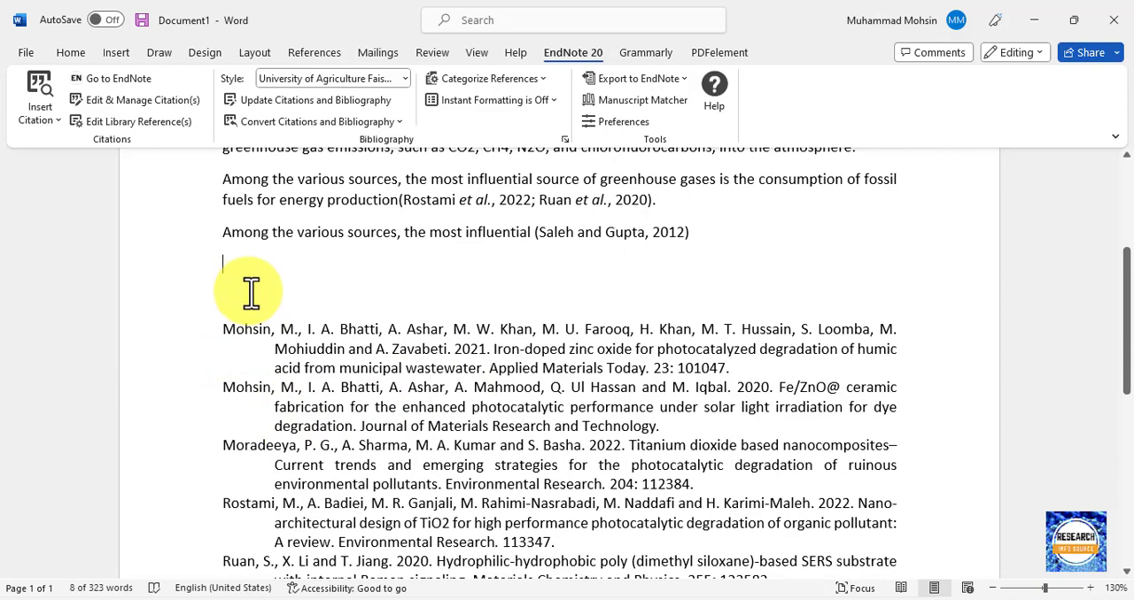
pyautogui.click(274, 333)
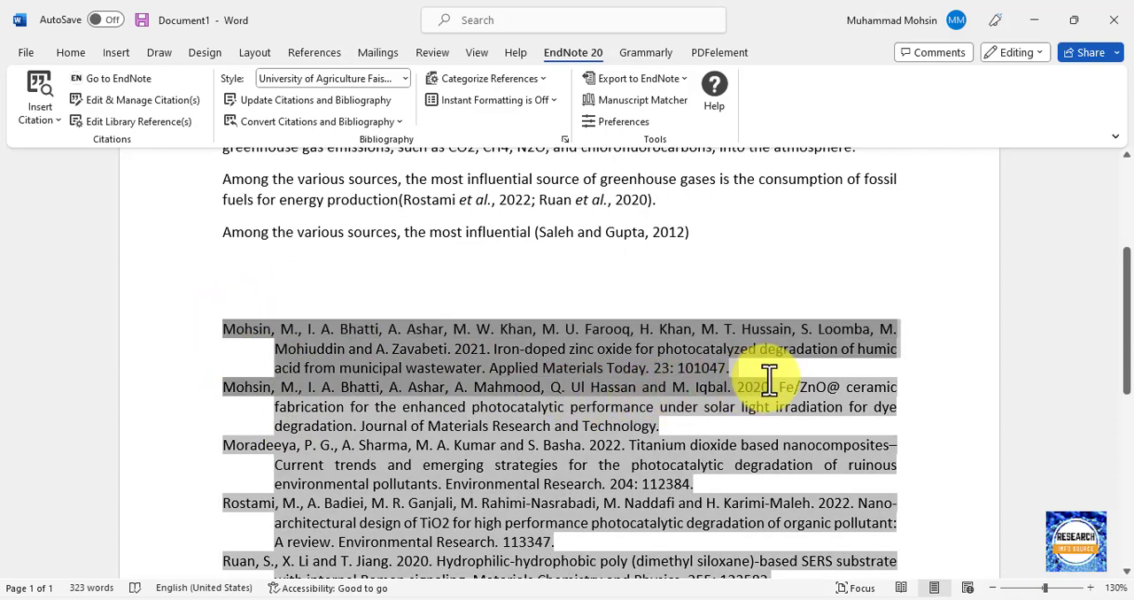
pyautogui.tripleClick(757, 372)
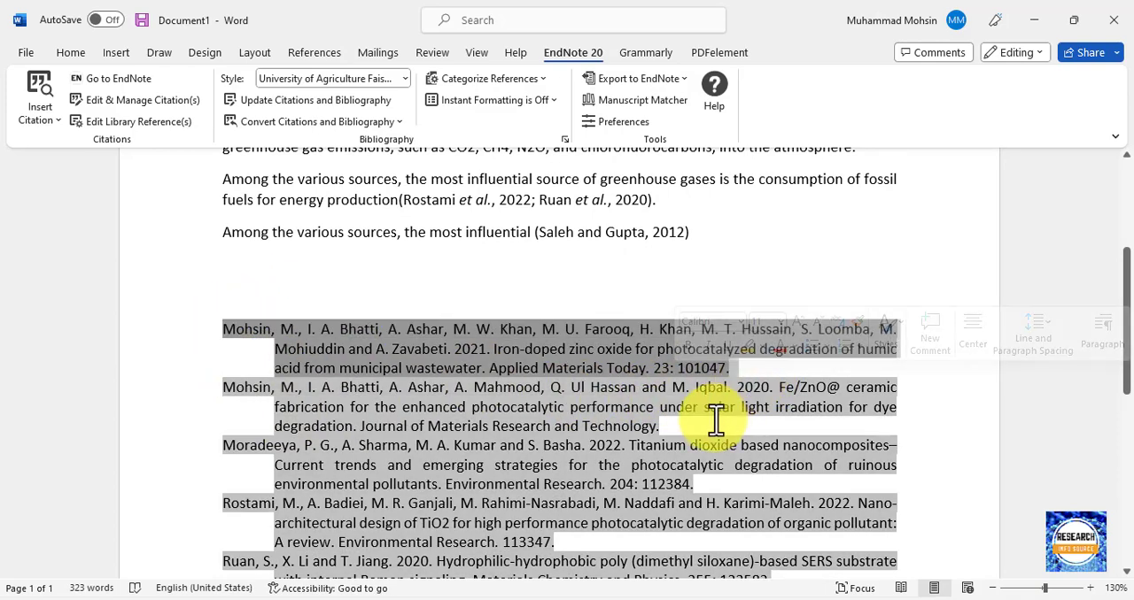
pyautogui.scroll(-2, 717, 416)
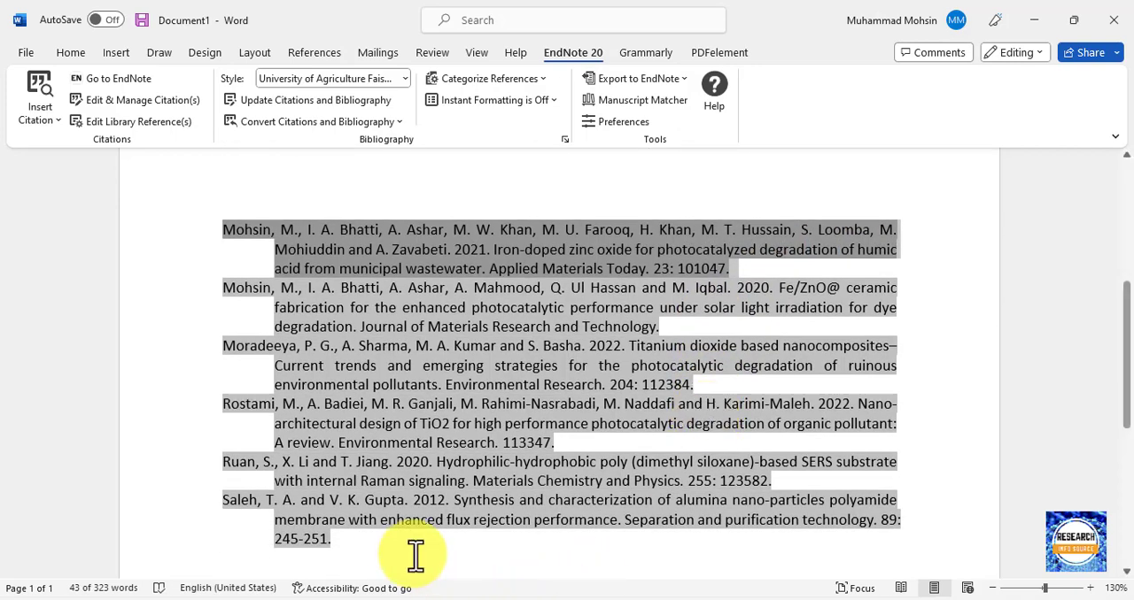
pyautogui.click(310, 558)
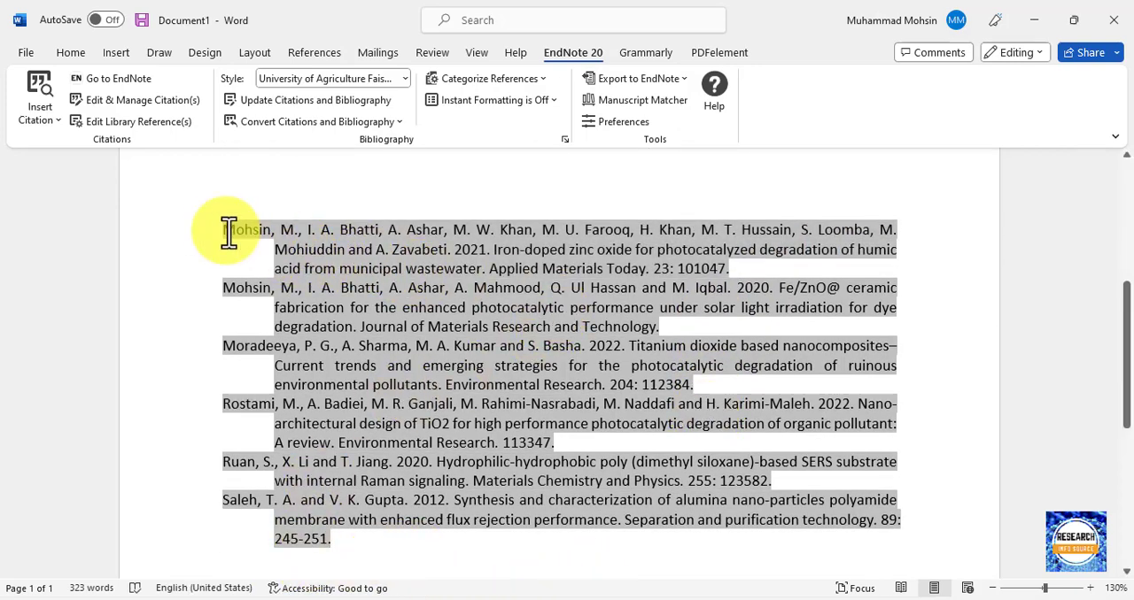
pyautogui.moveTo(244, 229); pyautogui.dragTo(730, 259)
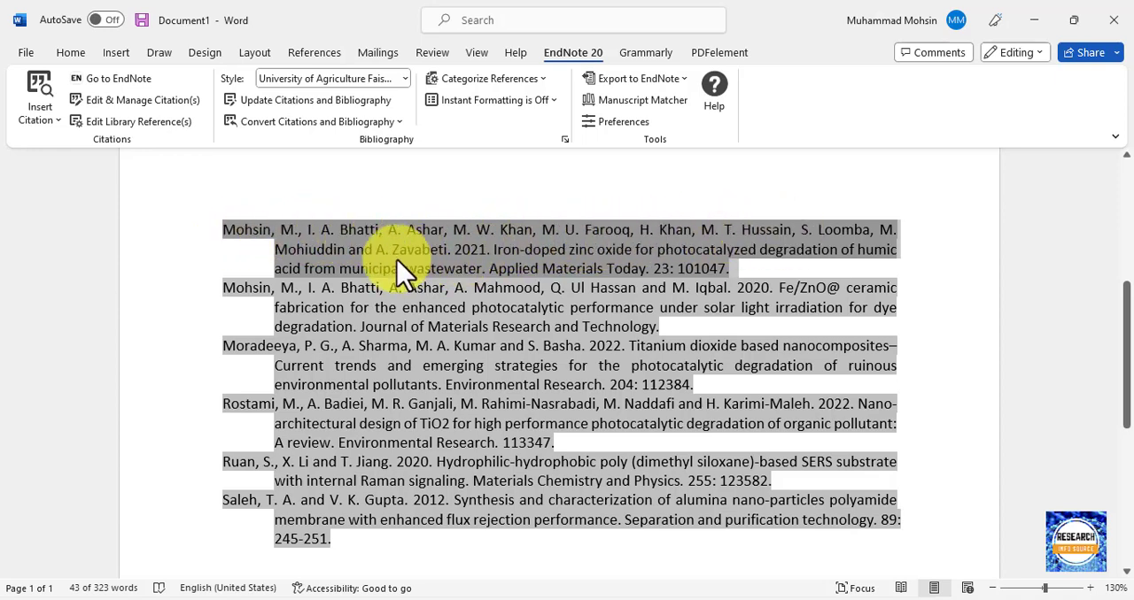
pyautogui.click(467, 250)
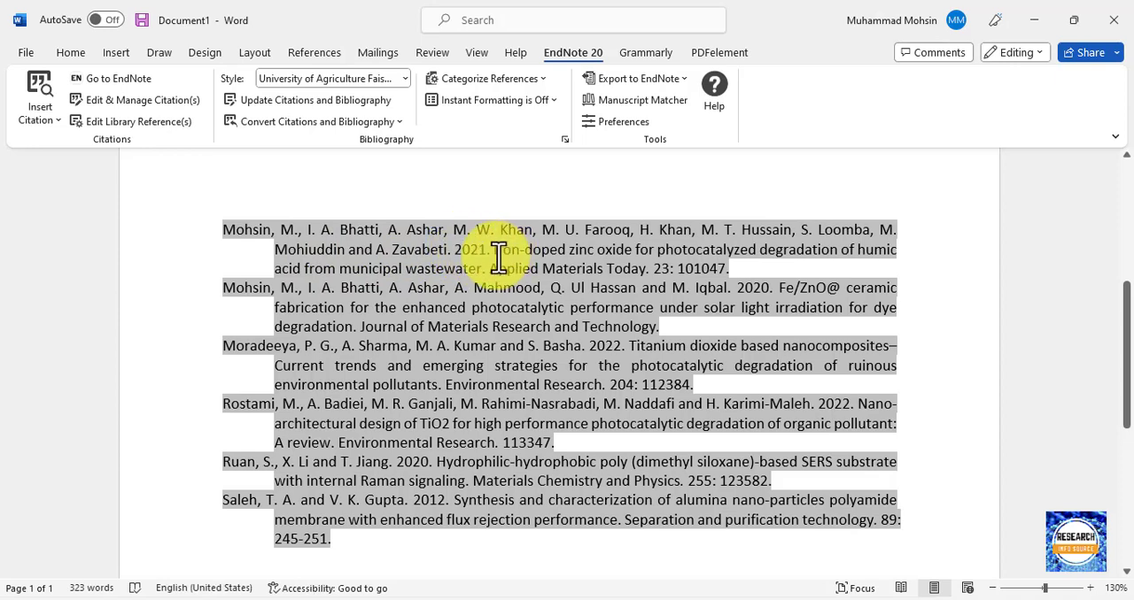
pyautogui.moveTo(496, 255); pyautogui.dragTo(647, 282)
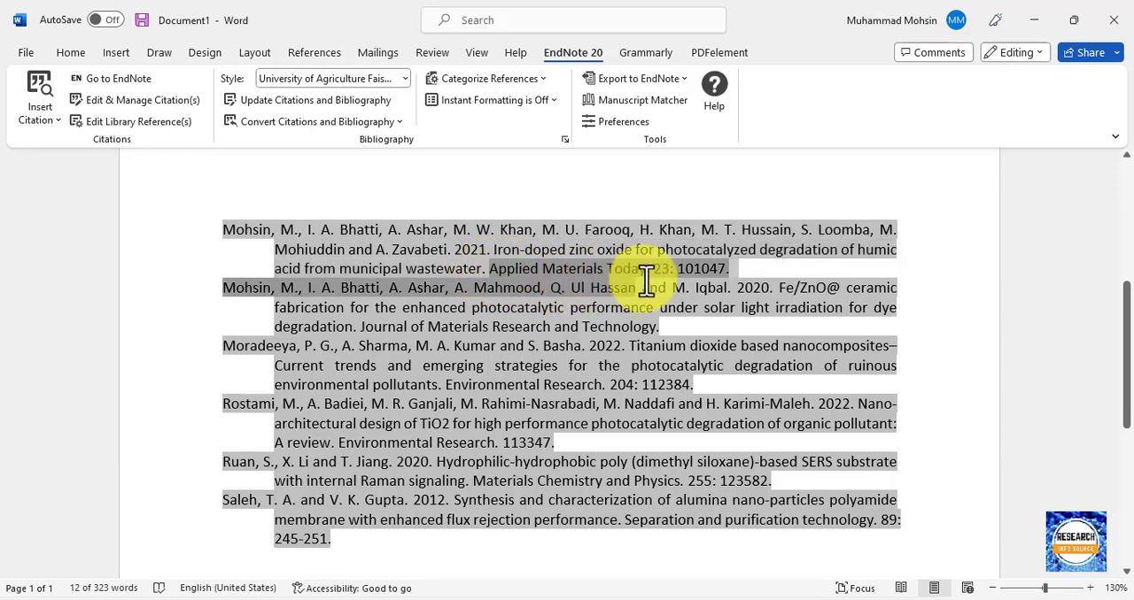
pyautogui.click(649, 271)
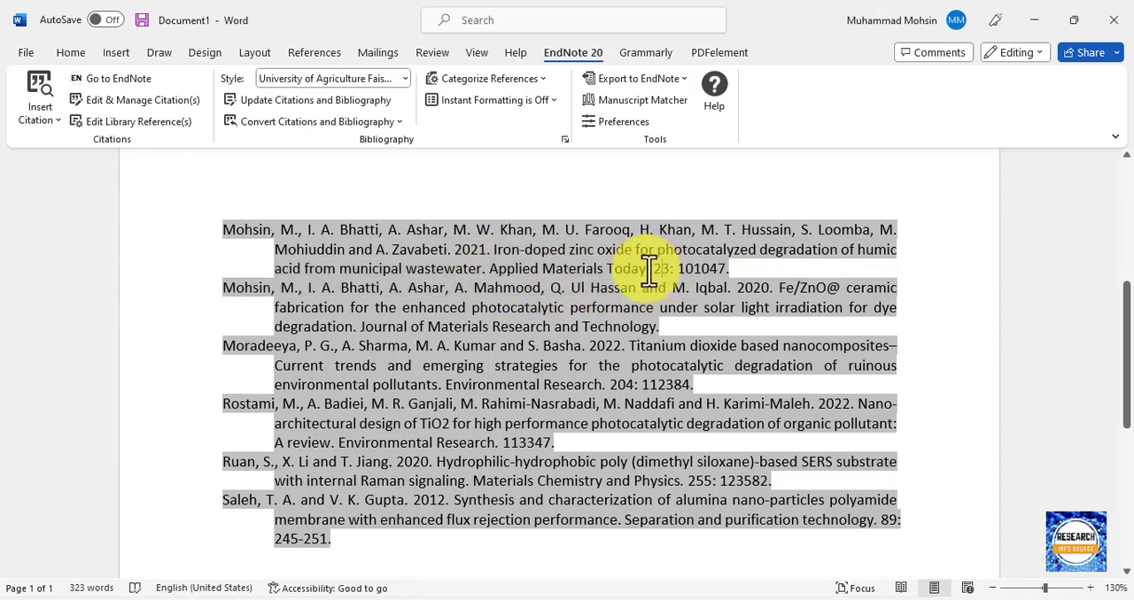
pyautogui.doubleClick(678, 271)
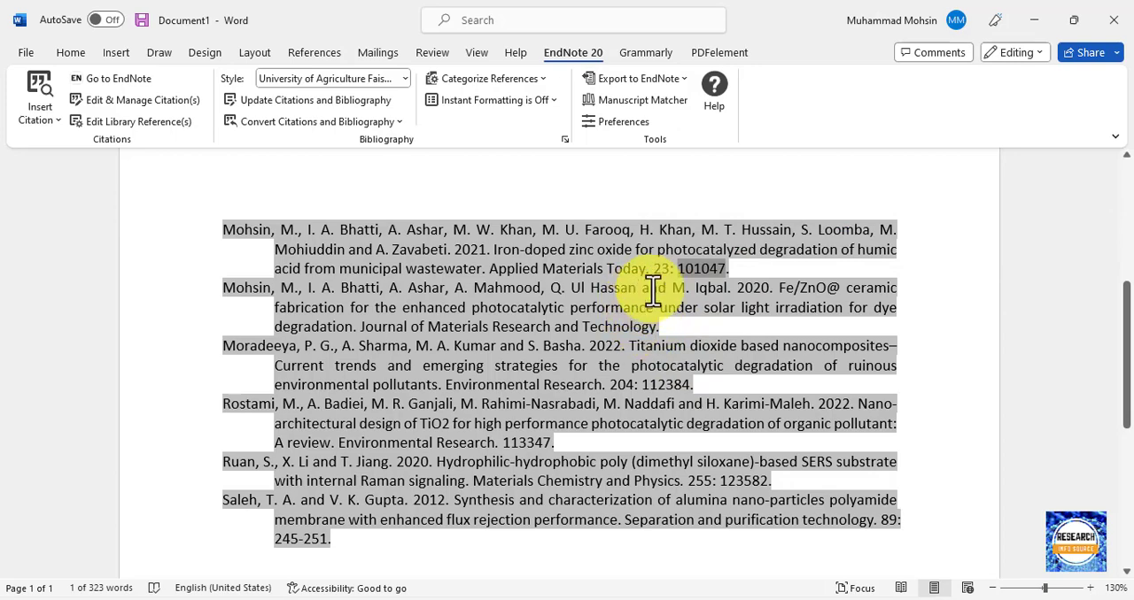
# Examine how the bibliography's last entry, from 2012, formats its authors, title, journal name, volume and page range.
pyautogui.click(222, 501)
pyautogui.tripleClick(343, 523)
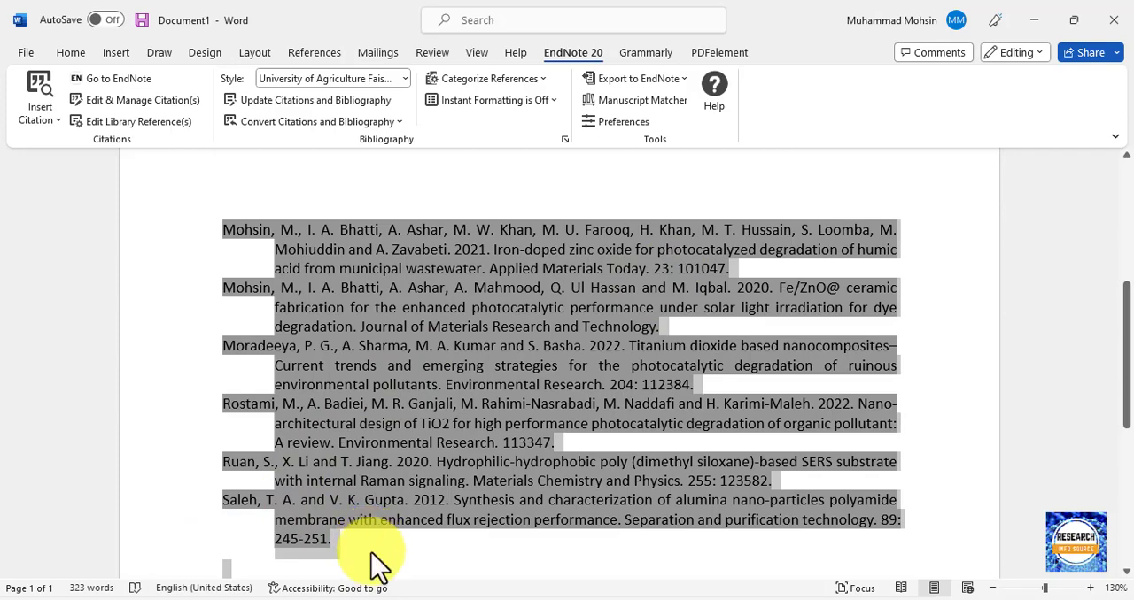
pyautogui.click(376, 562)
pyautogui.moveTo(222, 498); pyautogui.dragTo(785, 539)
pyautogui.click(422, 506)
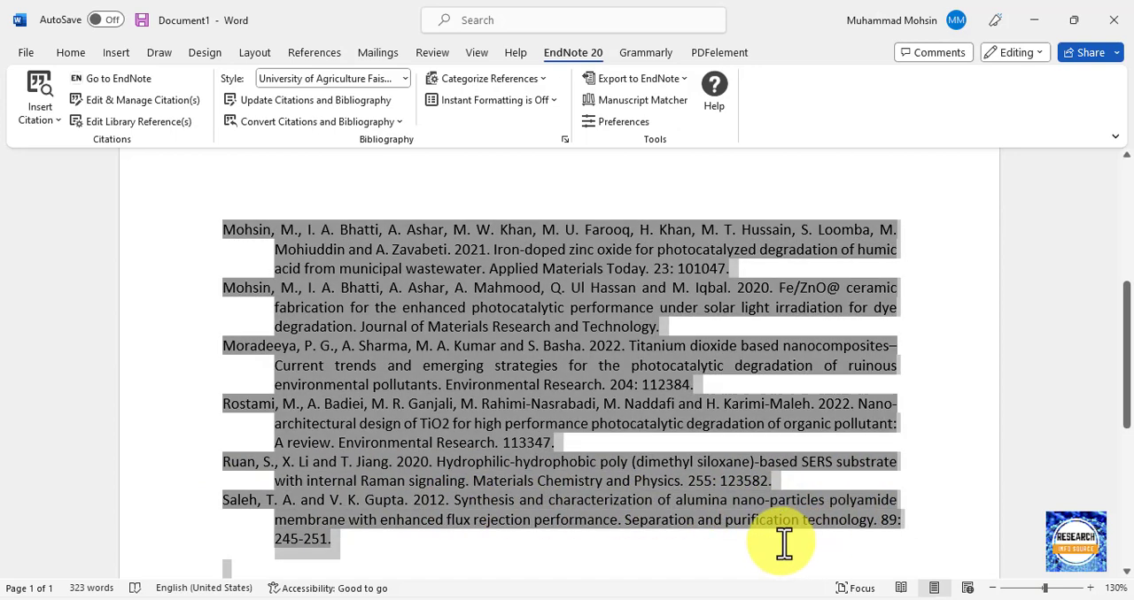
pyautogui.click(619, 526)
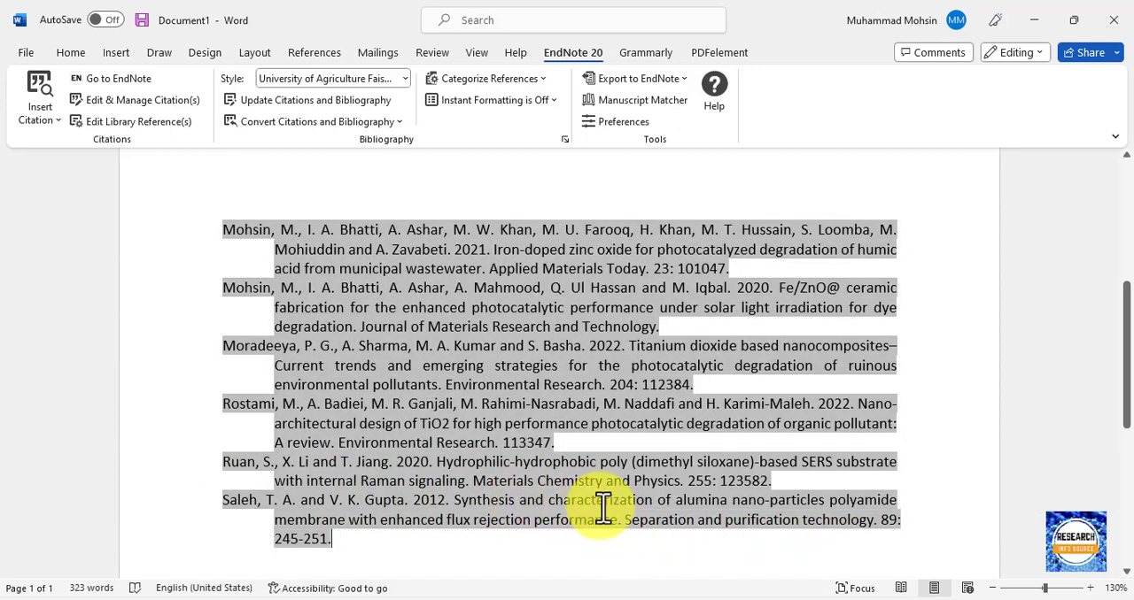
pyautogui.moveTo(627, 532); pyautogui.dragTo(873, 524)
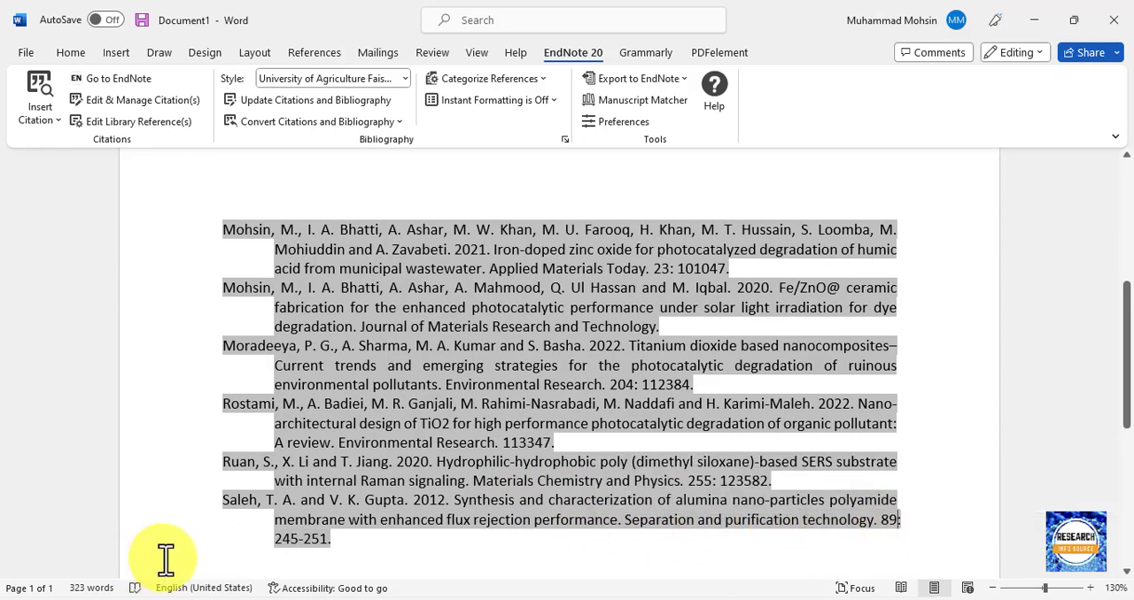
pyautogui.moveTo(275, 542); pyautogui.dragTo(335, 546)
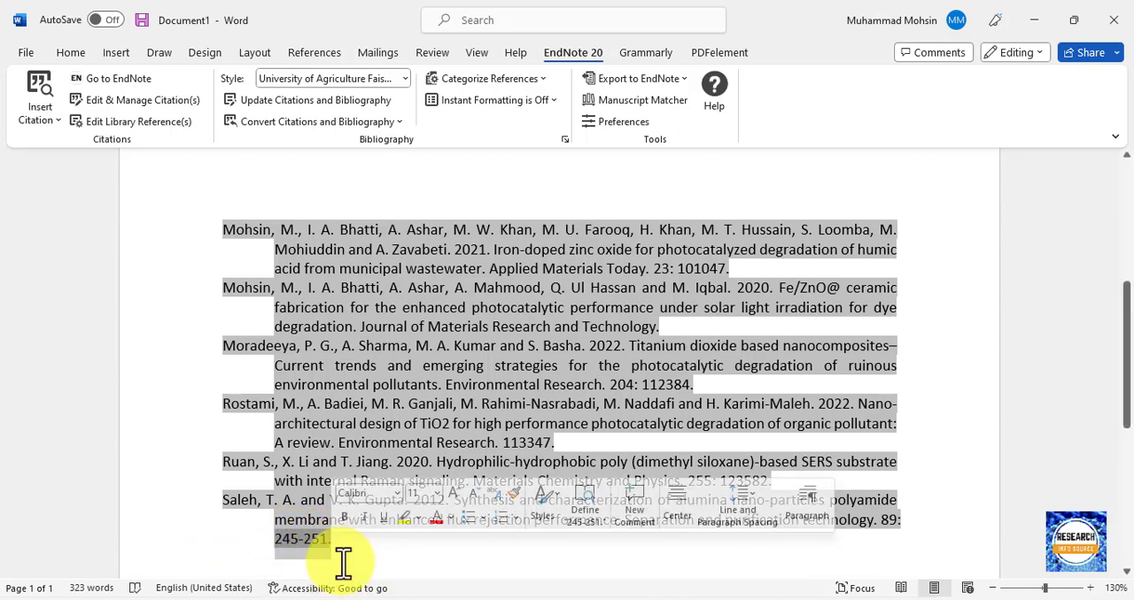
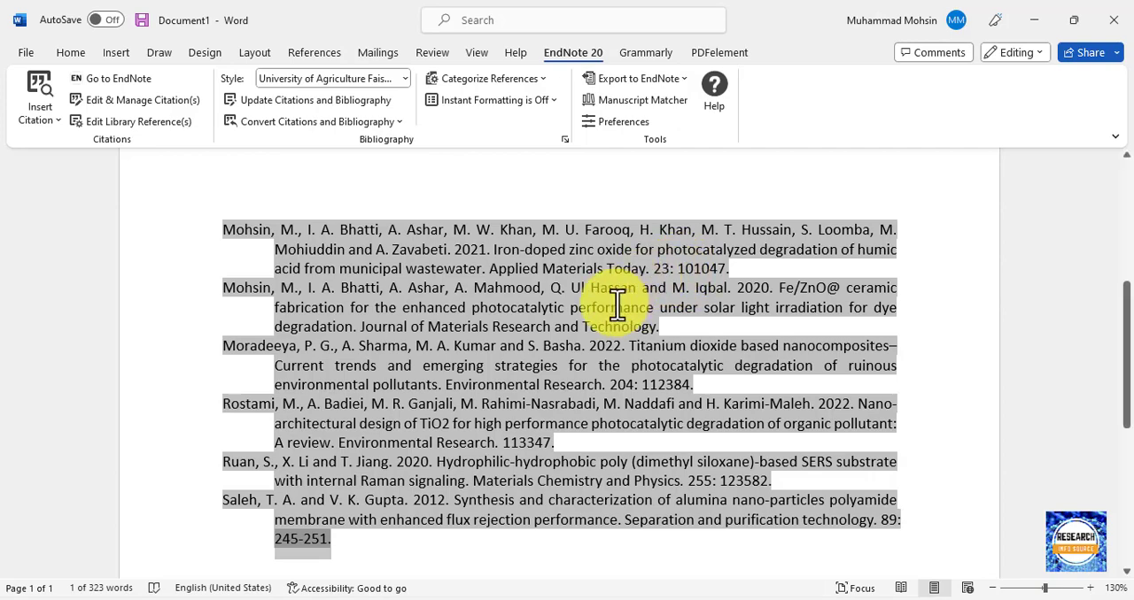
# Try copying the 2021 citation's text from the first paragraph to the end of the last paragraph, and remove the pasted text.
pyautogui.scroll(2, 616, 305)
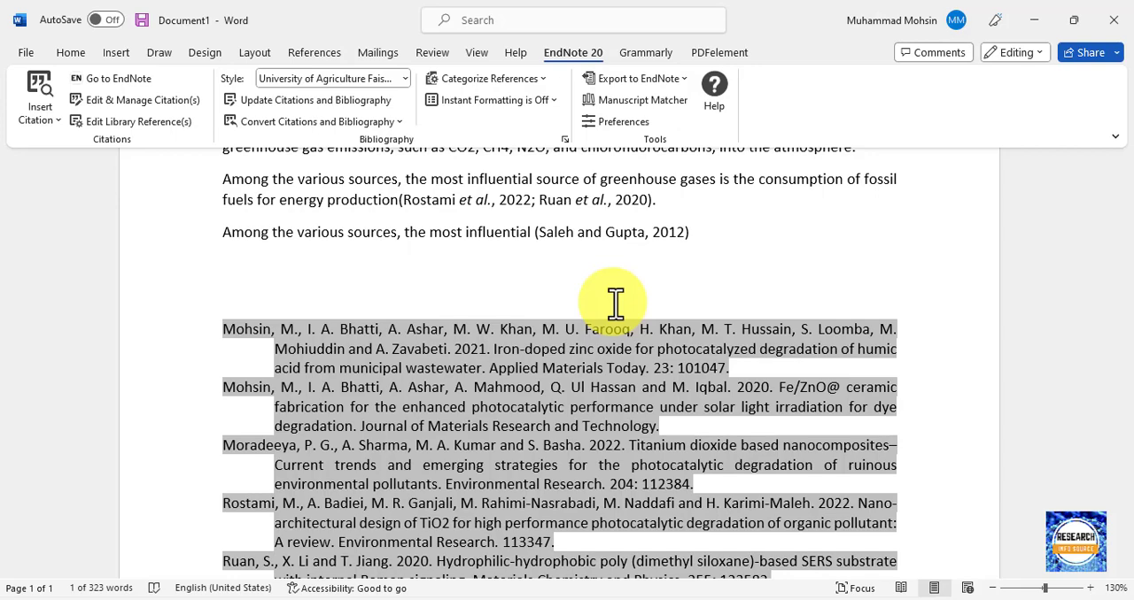
pyautogui.scroll(3, 543, 331)
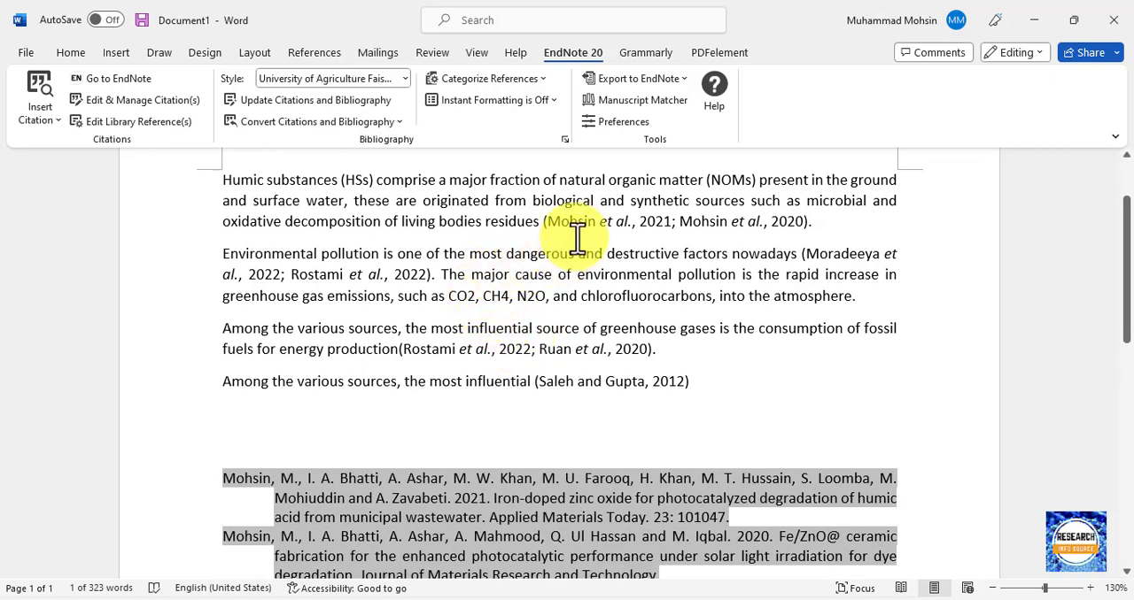
pyautogui.click(625, 222)
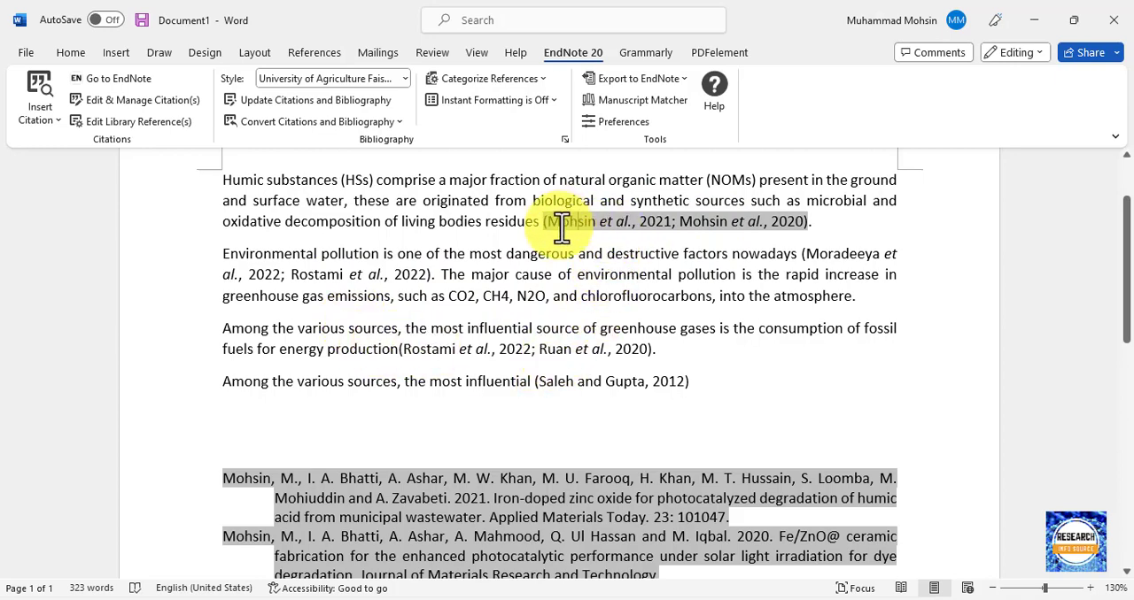
pyautogui.moveTo(550, 223); pyautogui.dragTo(670, 223)
pyautogui.hotkey('ctrl', 'c')
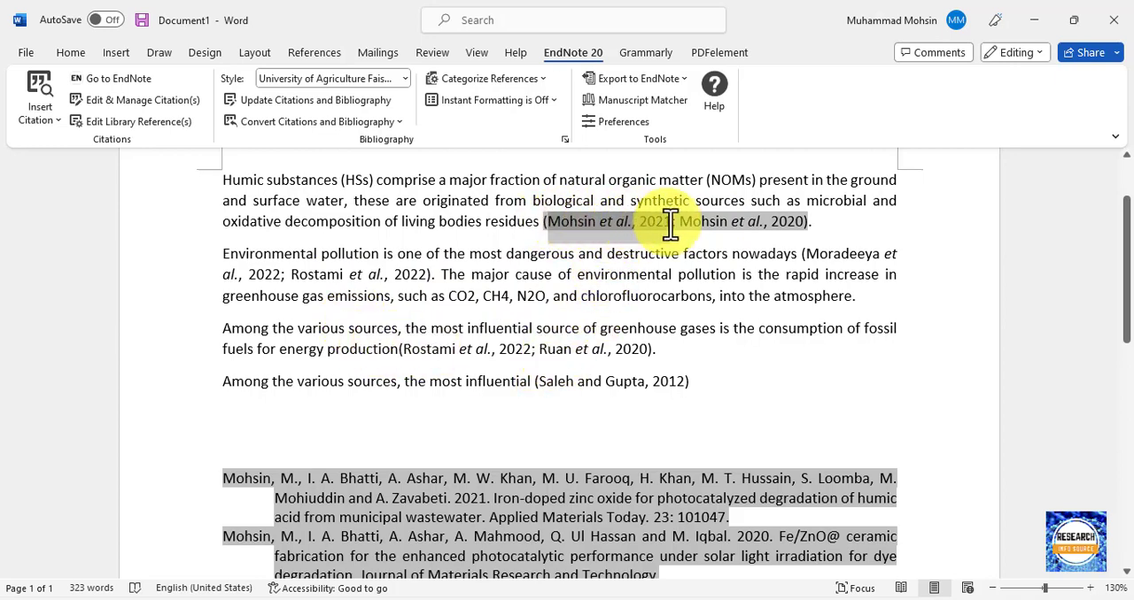
pyautogui.click(690, 387)
pyautogui.hotkey('ctrl', 'v')
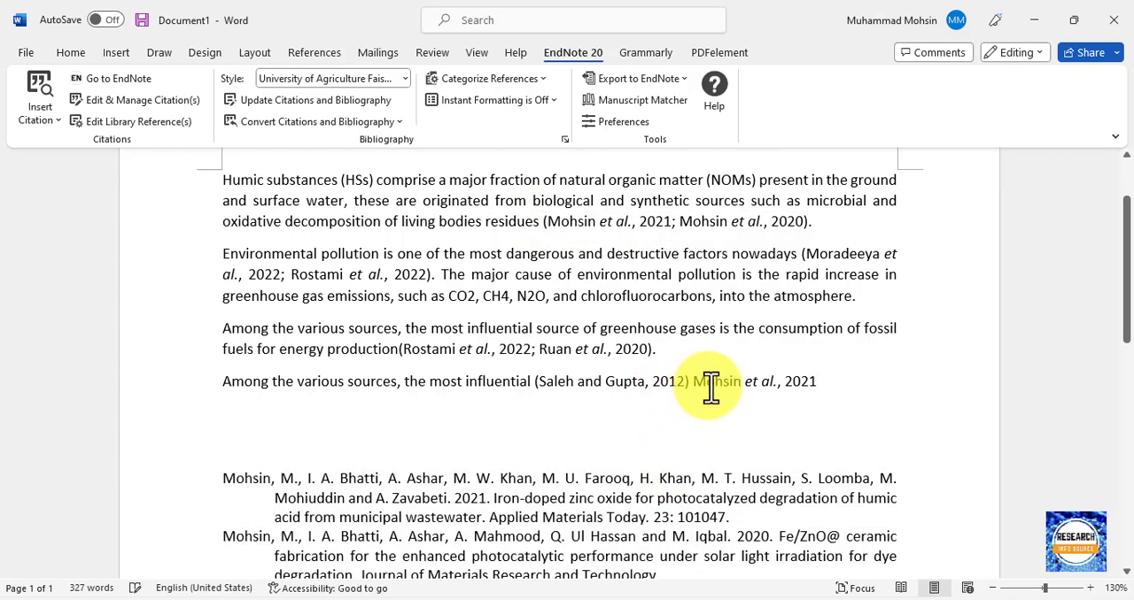
pyautogui.click(815, 382)
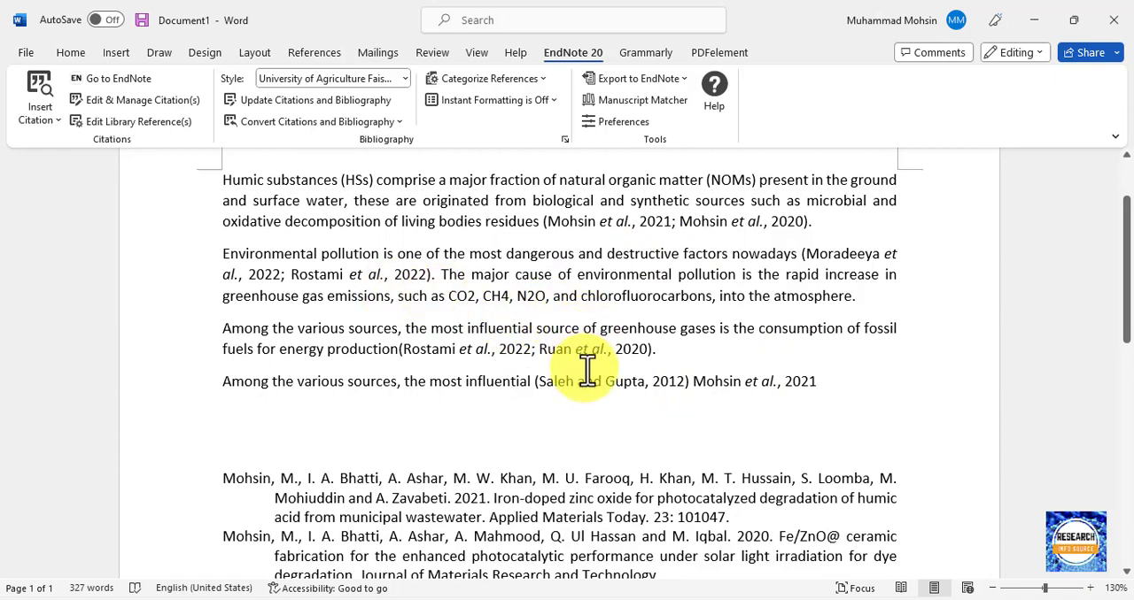
pyautogui.moveTo(815, 384); pyautogui.dragTo(715, 386)
pyautogui.press('BackSpace')
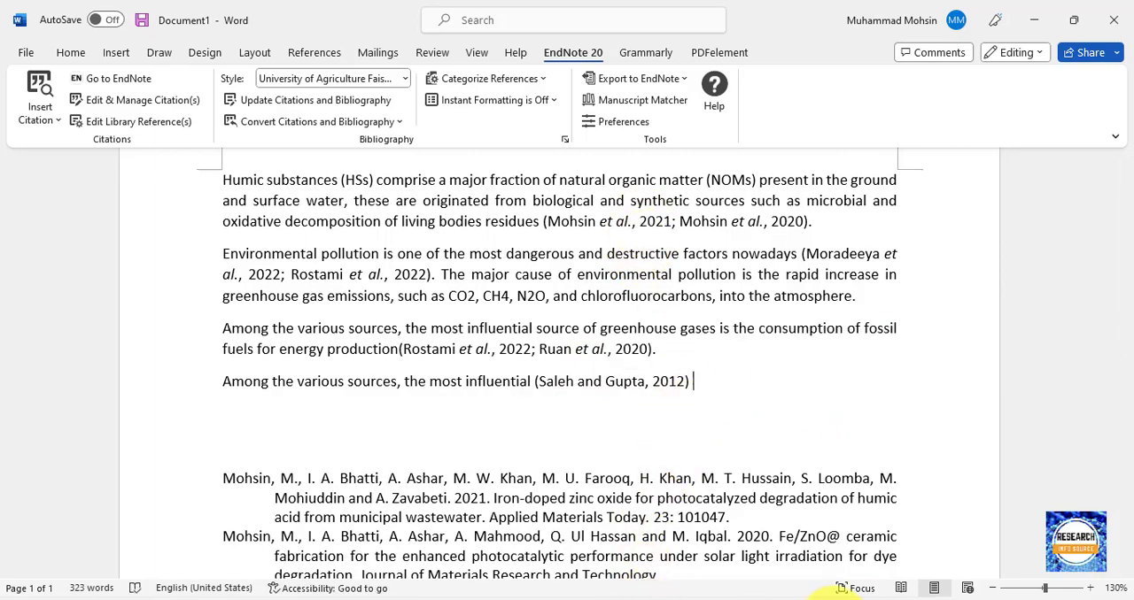
# In EndNote, search all references by the first author's surname and select the 2021 iron-doped zinc oxide article.
pyautogui.click(829, 599)
pyautogui.scroll(15, 372, 364)
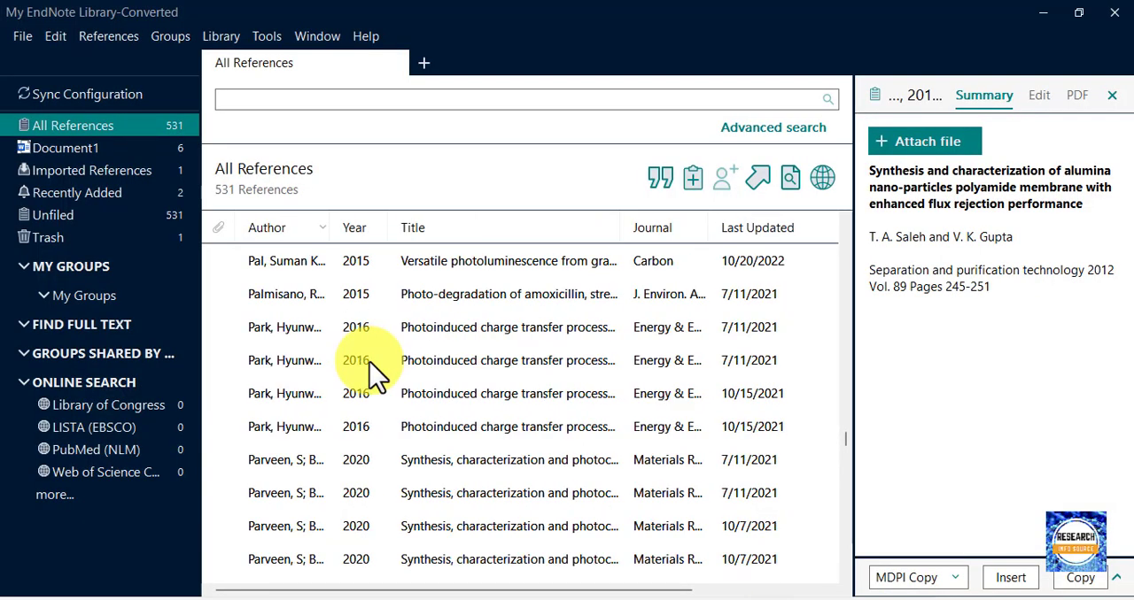
pyautogui.scroll(20, 370, 363)
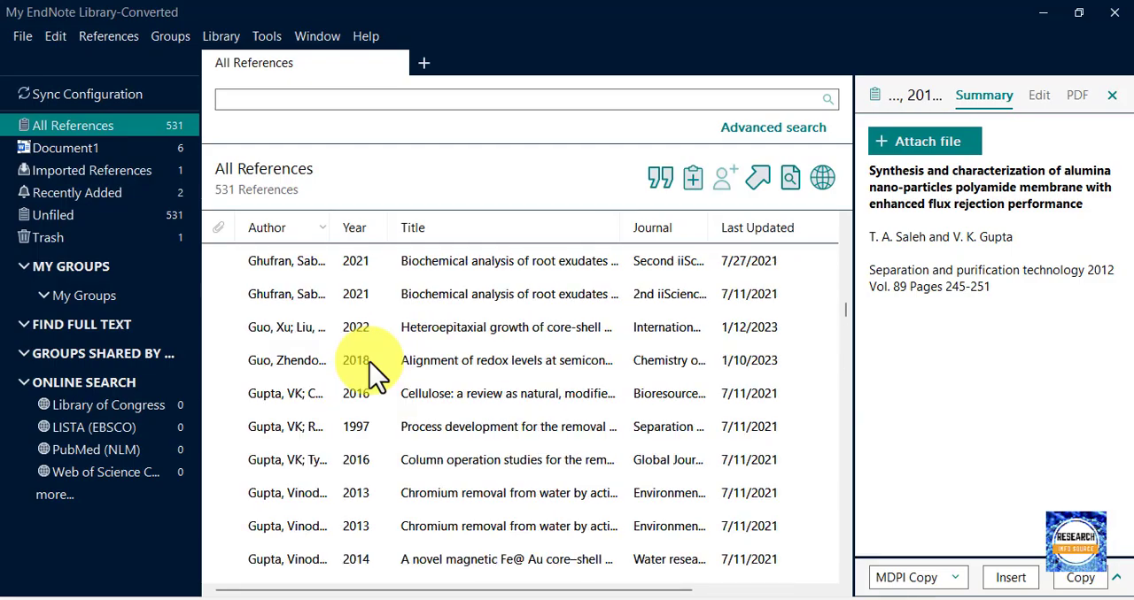
pyautogui.scroll(15, 371, 363)
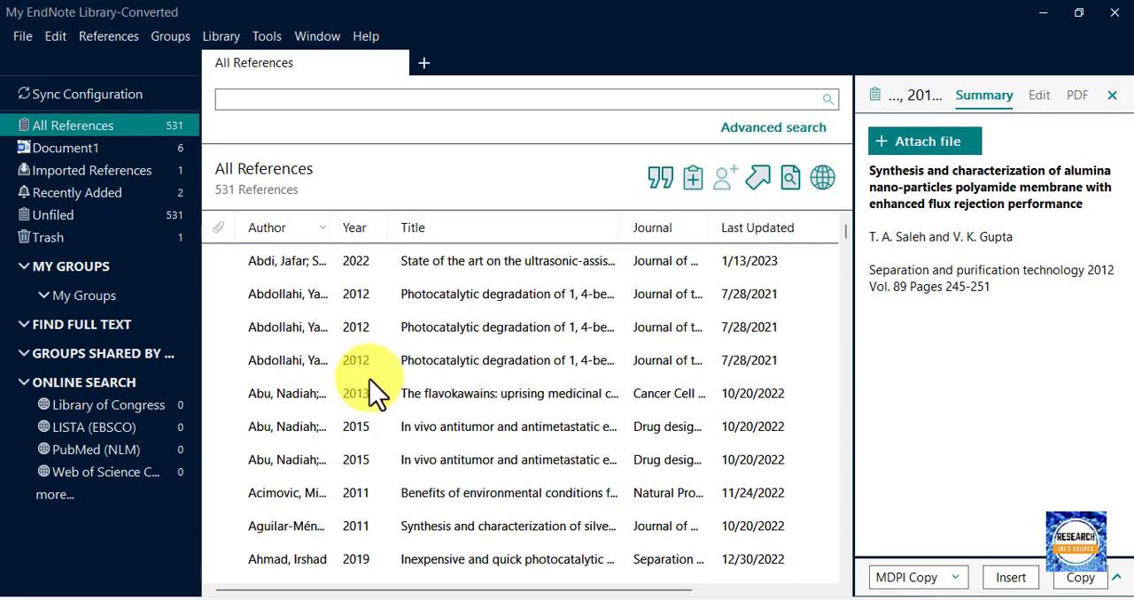
pyautogui.scroll(-1, 370, 390)
pyautogui.click(333, 101)
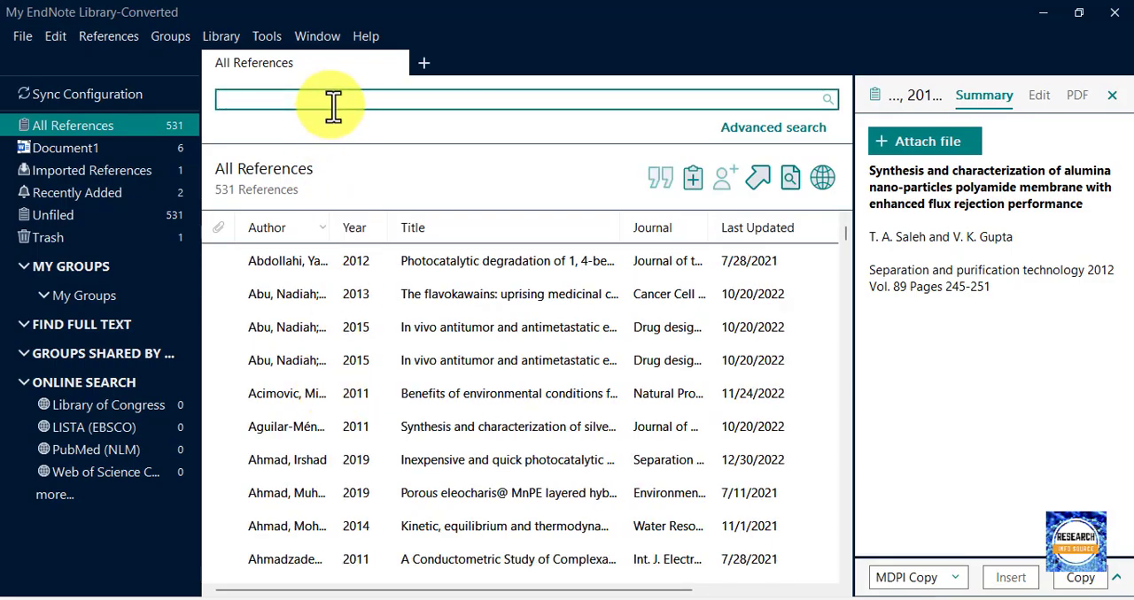
pyautogui.write('Mo')
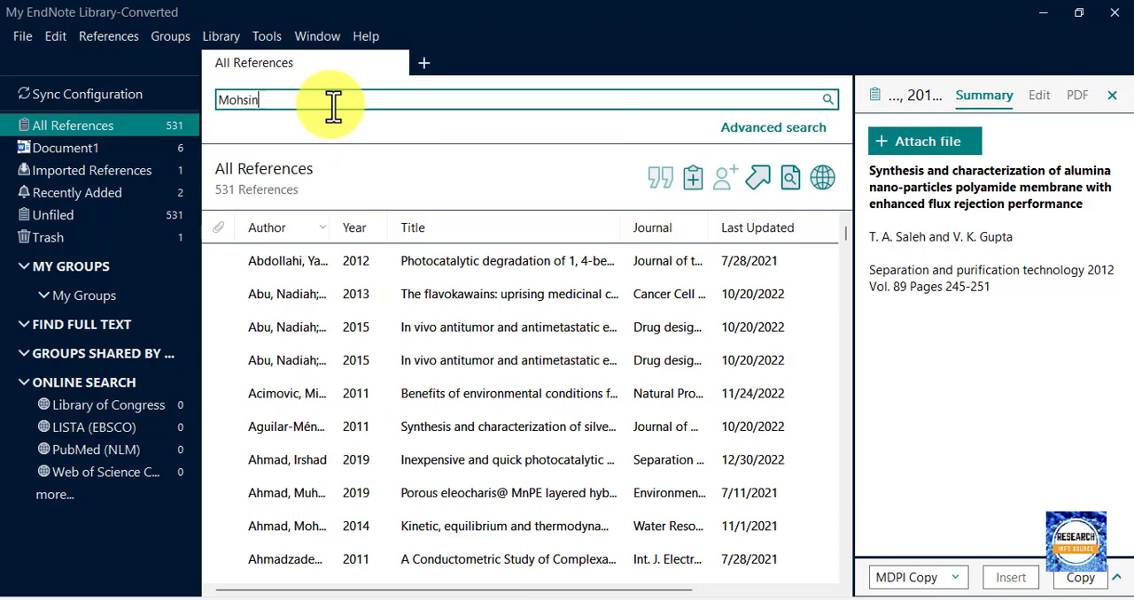
pyautogui.write('hsin')
pyautogui.press('Return')
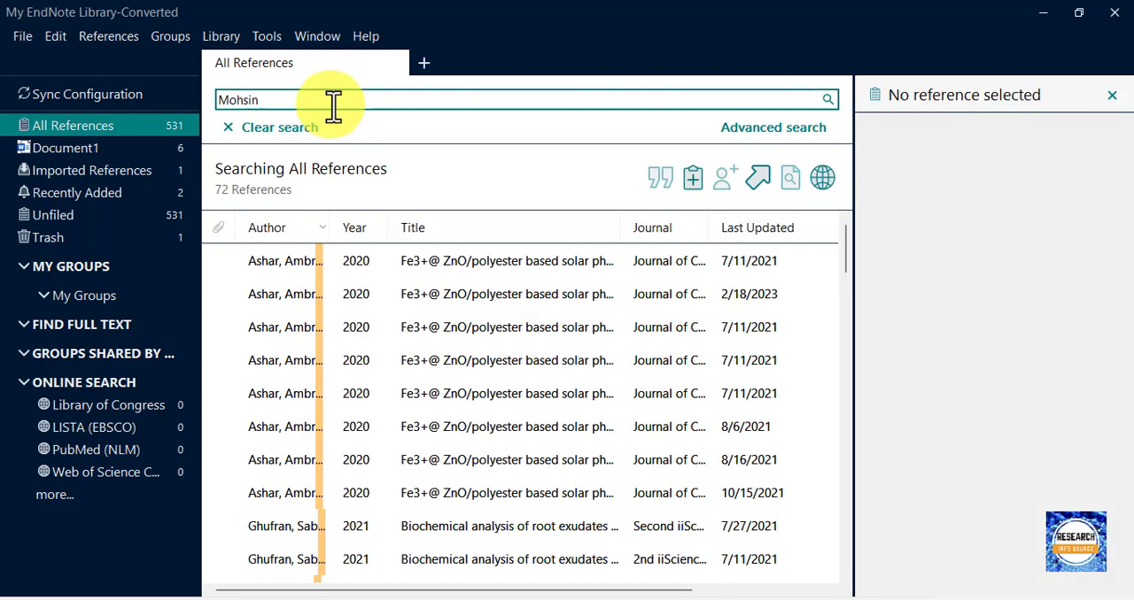
pyautogui.scroll(-7, 333, 415)
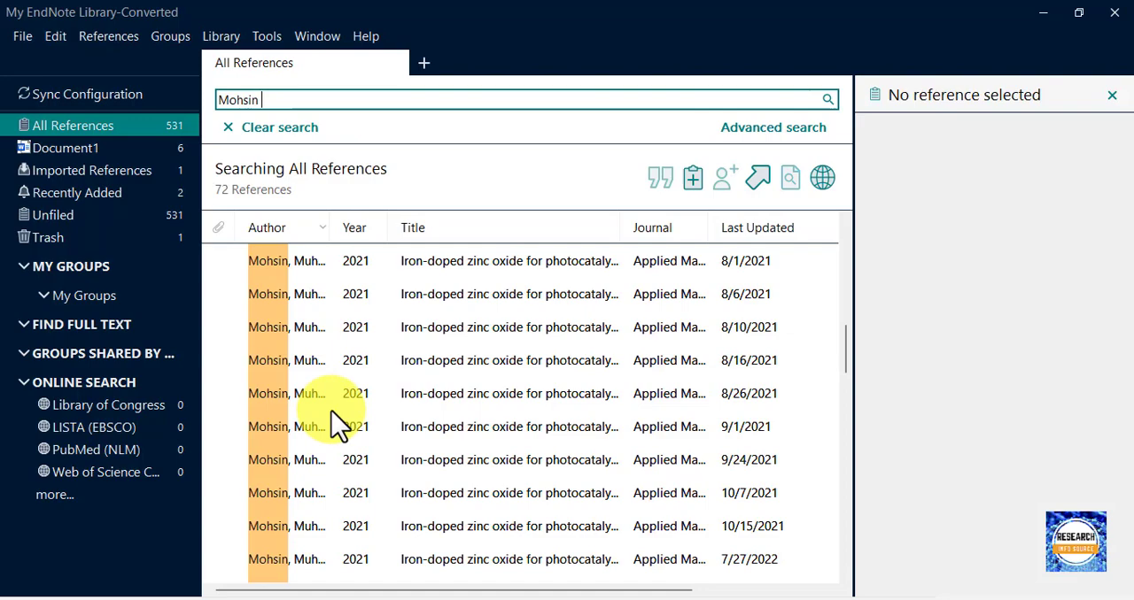
pyautogui.click(359, 296)
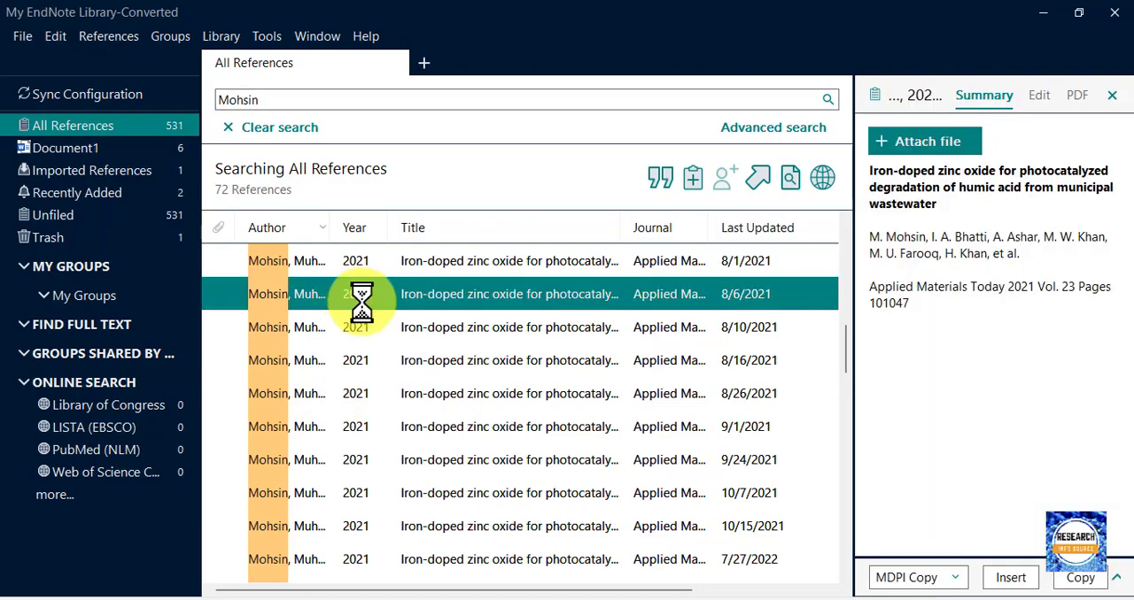
# In Word, insert the selected 2021 reference after the last paragraph's 2012 citation and update the citations and bibliography.
pyautogui.click(795, 599)
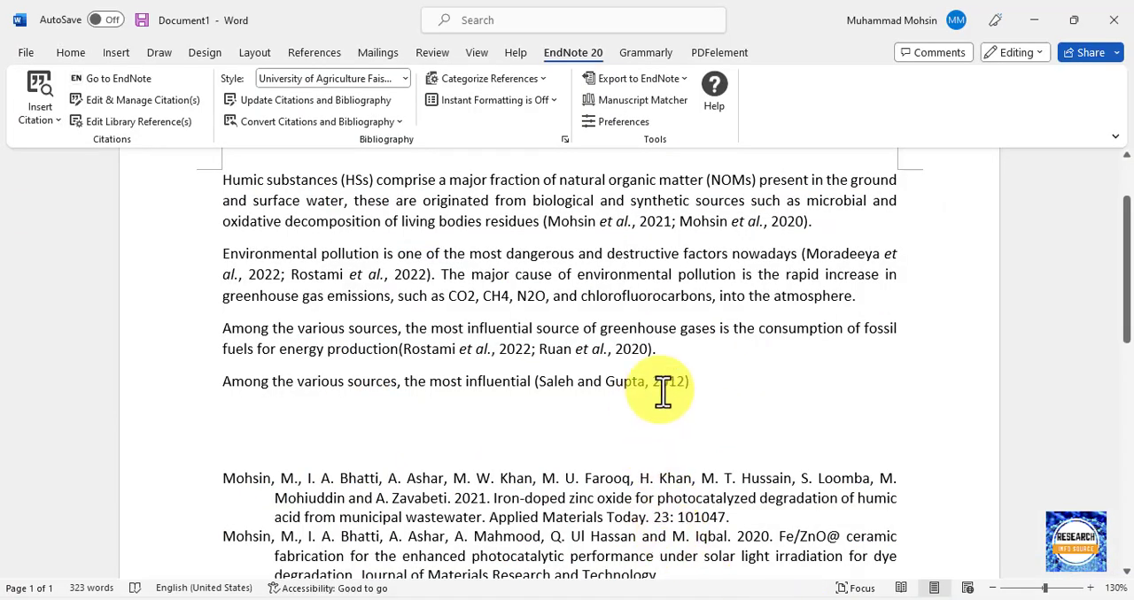
pyautogui.press('BackSpace')
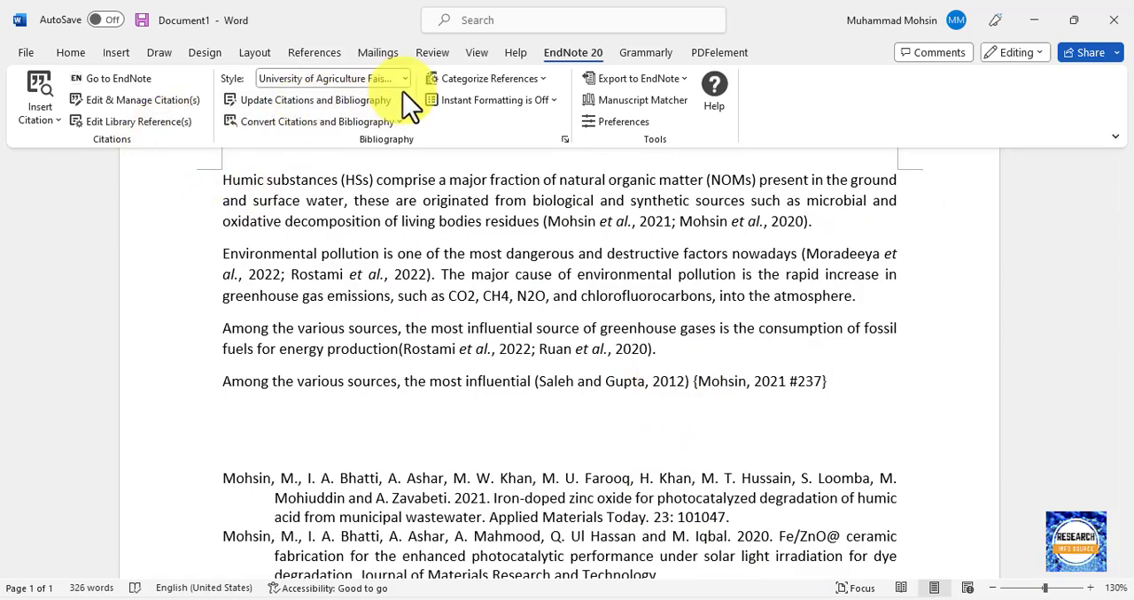
pyautogui.click(358, 99)
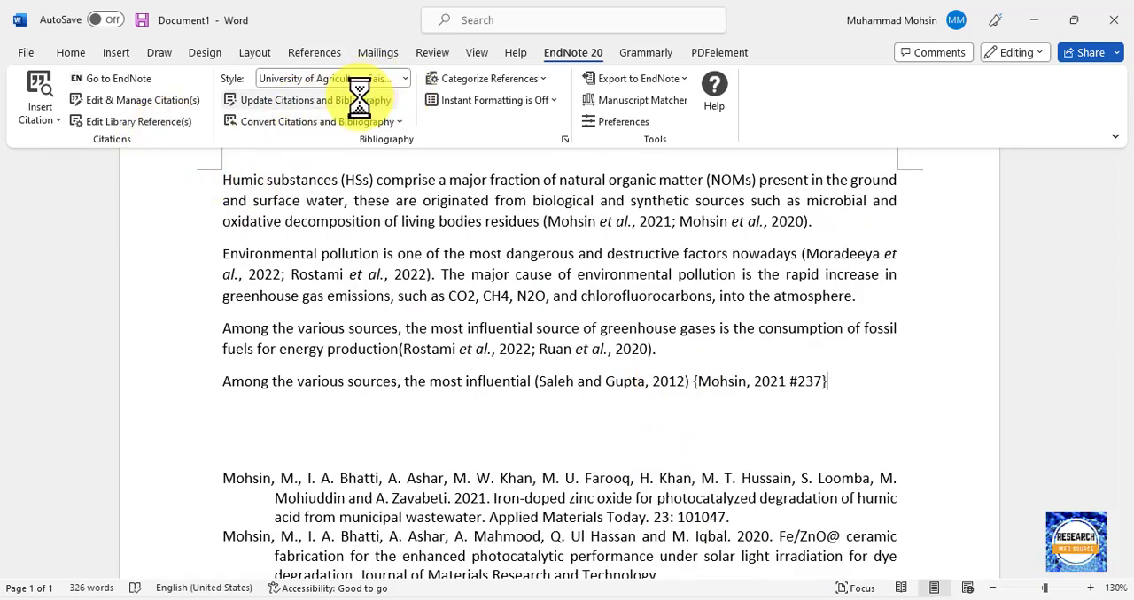
# Remove the gap between the last paragraph's two citations and update the citations and bibliography to merge them into one group.
pyautogui.click(692, 387)
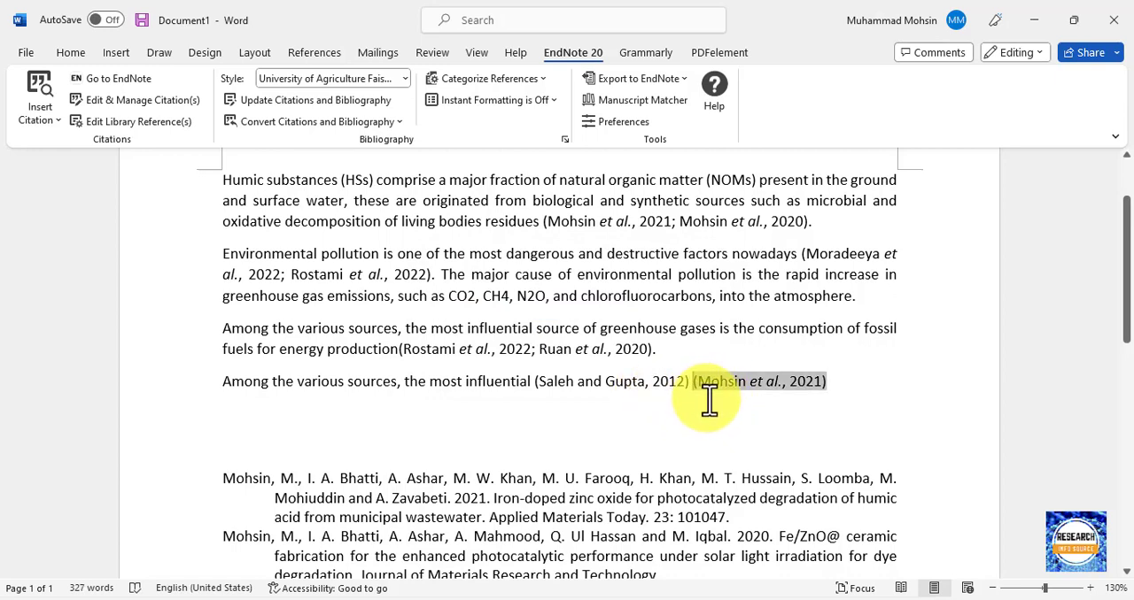
pyautogui.press('Delete')
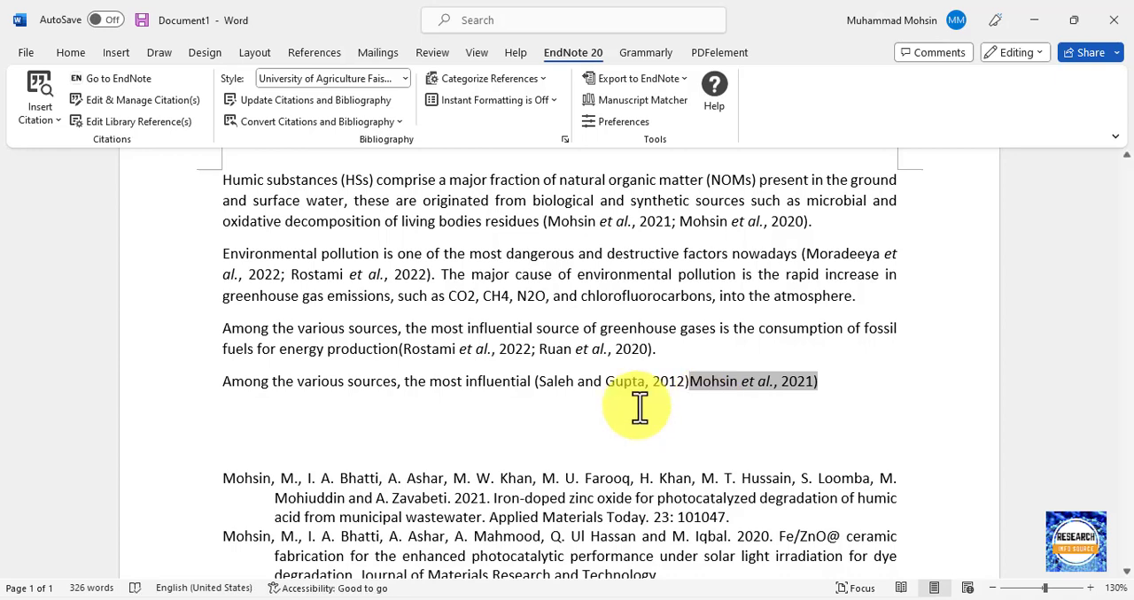
pyautogui.click(367, 99)
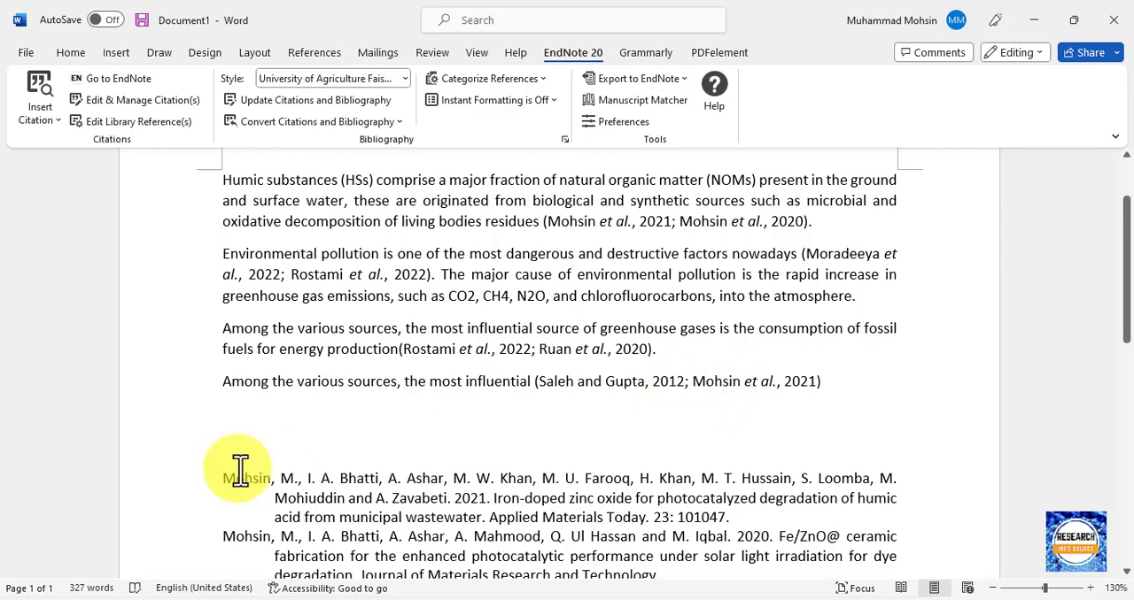
# Check the bibliography for duplicate entries of the repeated 2021 iron-doped zinc oxide article.
pyautogui.moveTo(220, 477); pyautogui.dragTo(770, 517)
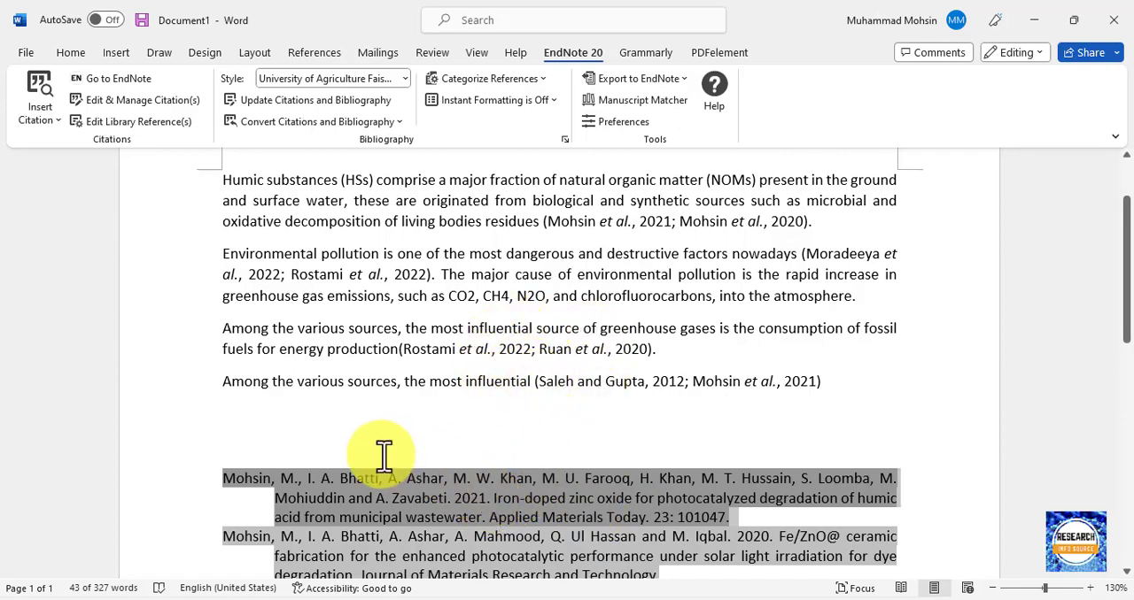
pyautogui.scroll(-3, 367, 463)
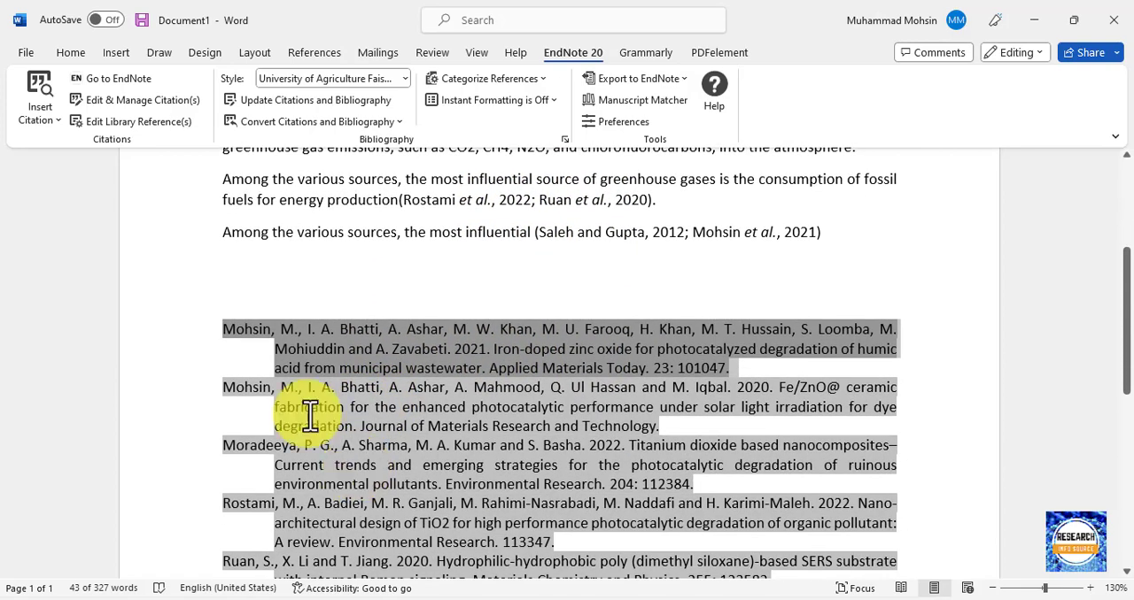
pyautogui.scroll(-3, 218, 396)
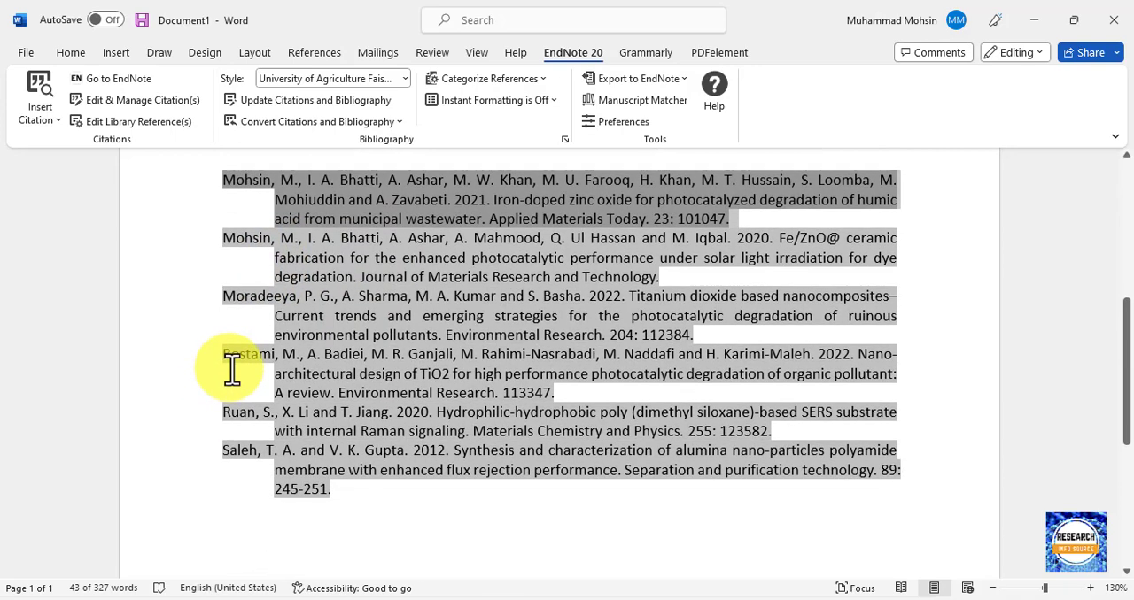
pyautogui.scroll(8, 236, 370)
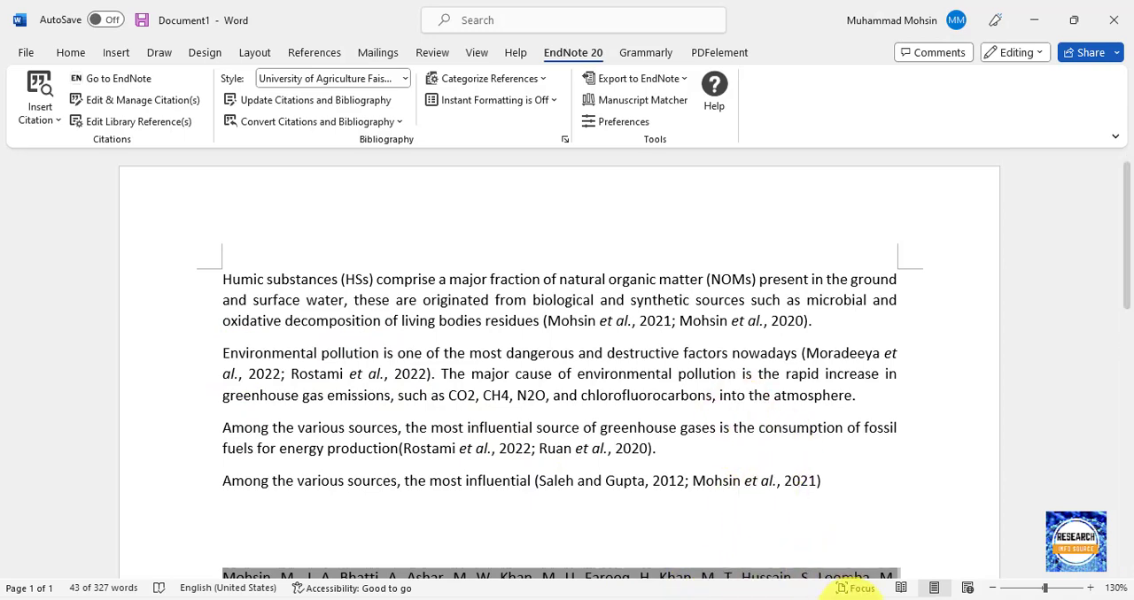
# Switch to the PowerPoint outline slide and move on to the slides that follow it.
pyautogui.click(861, 597)
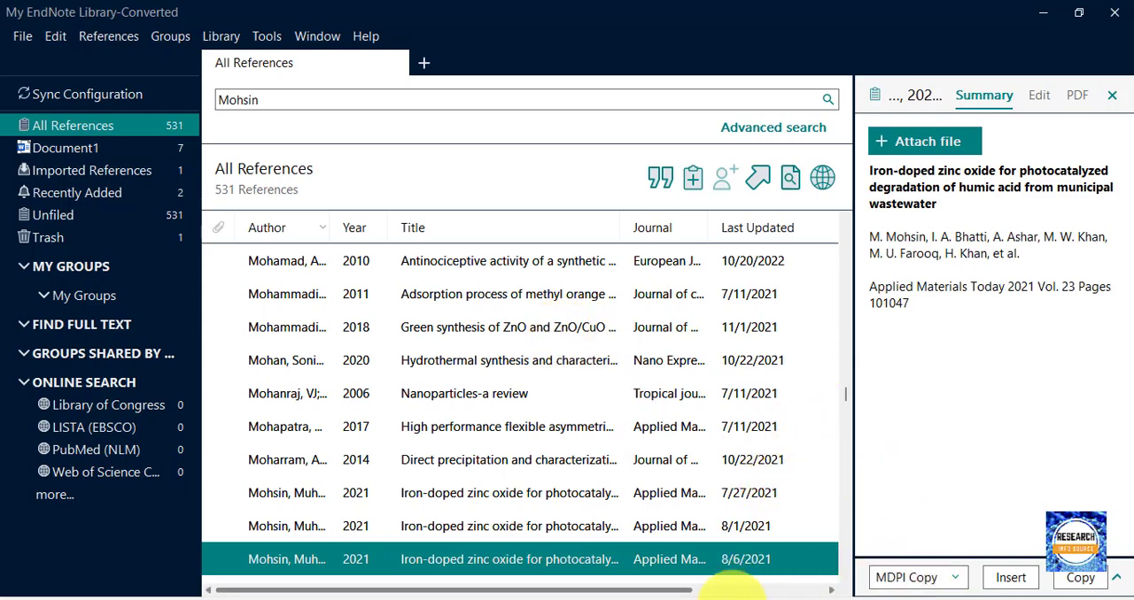
pyautogui.click(728, 597)
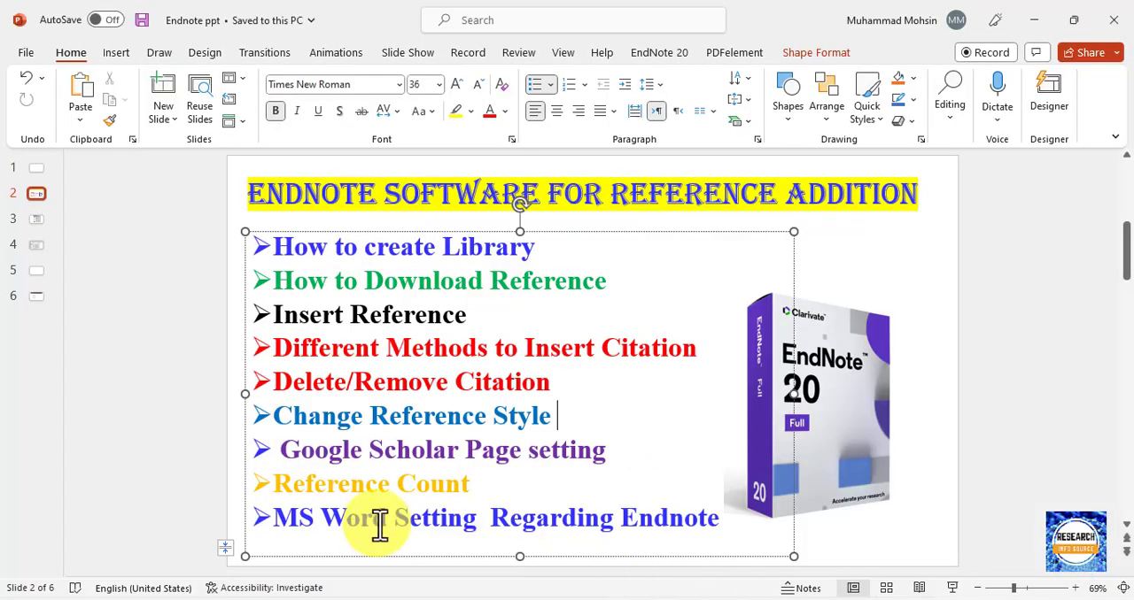
pyautogui.click(42, 221)
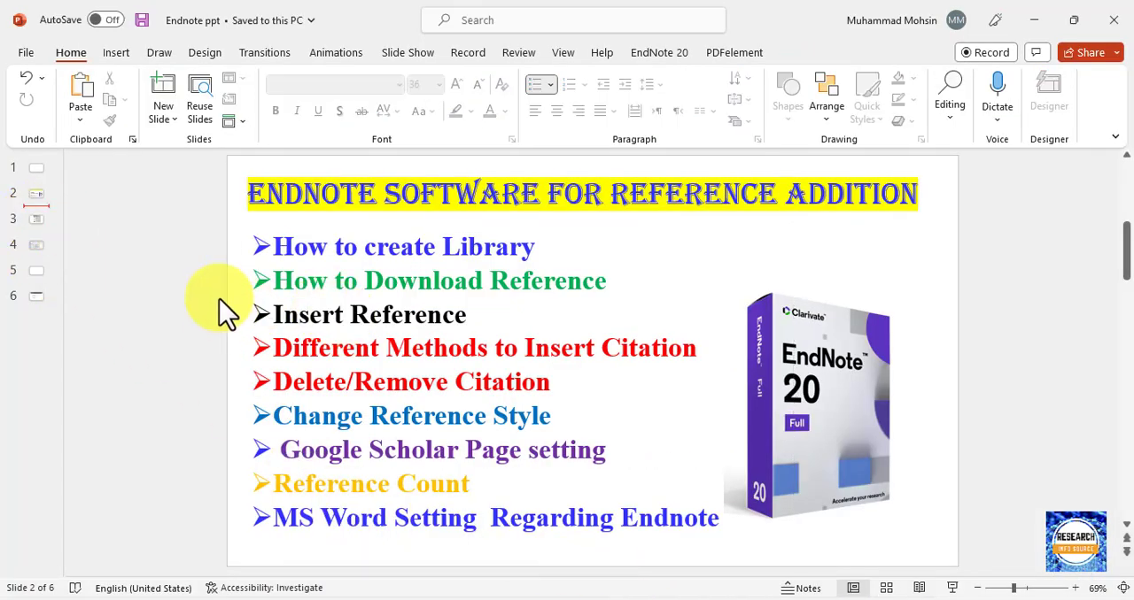
pyautogui.press('Down')
pyautogui.press('Down')
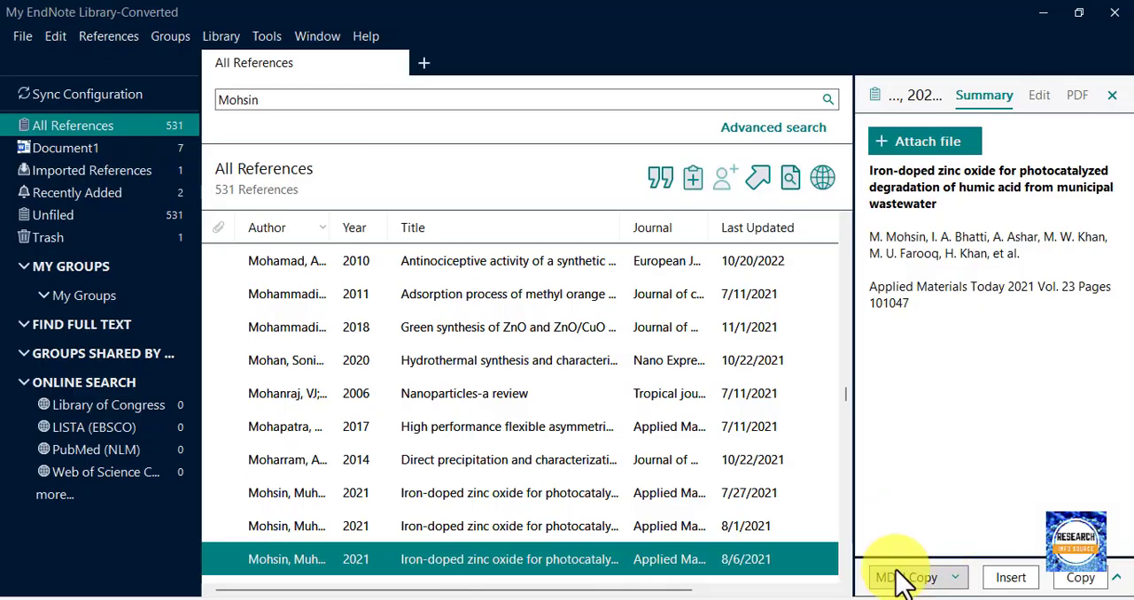
# Browse the output styles offered in EndNote and Word, including EndNote's full style list, and close it without choosing one.
pyautogui.click(926, 584)
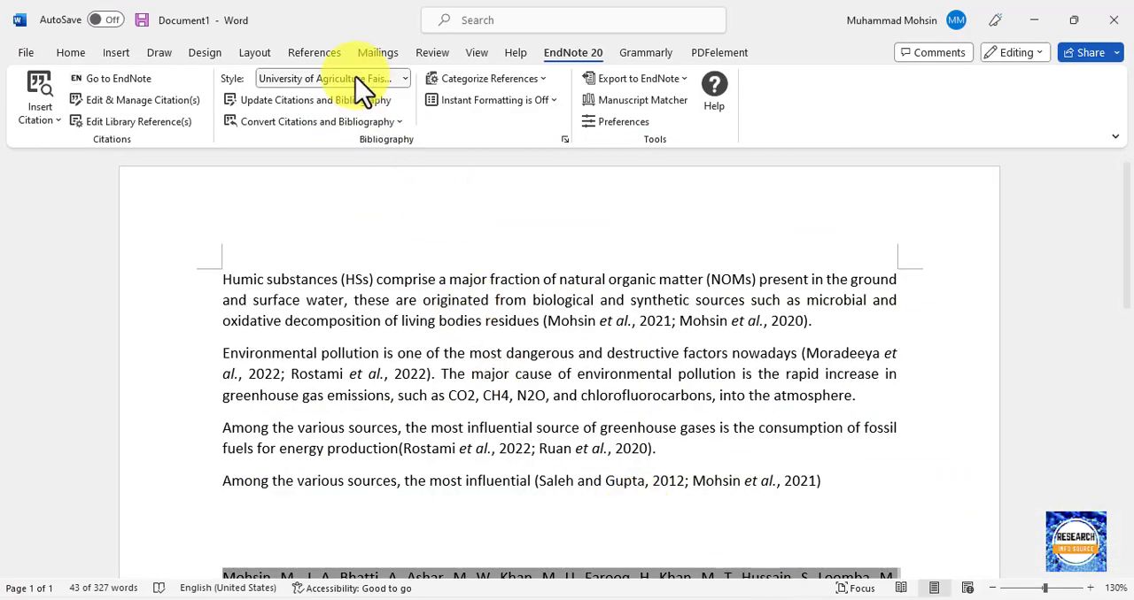
pyautogui.click(358, 78)
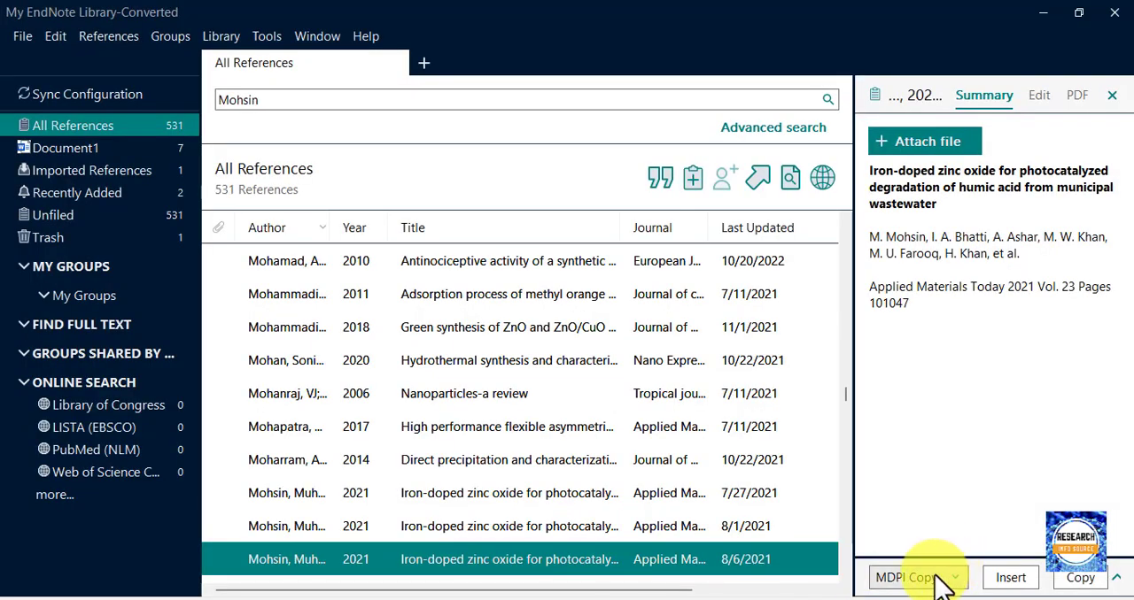
pyautogui.click(937, 580)
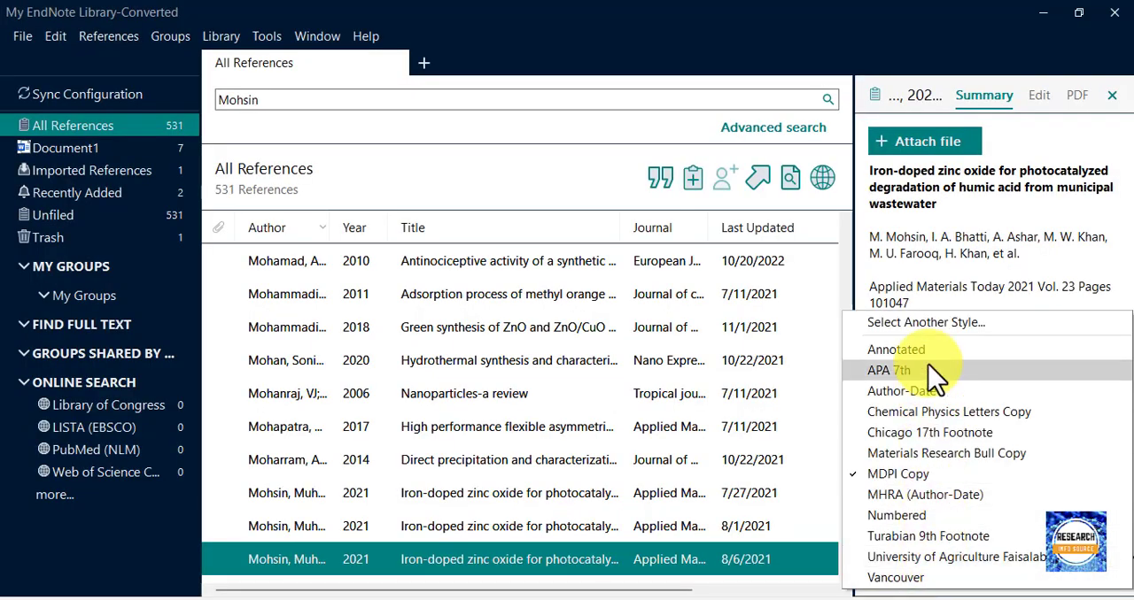
pyautogui.click(927, 324)
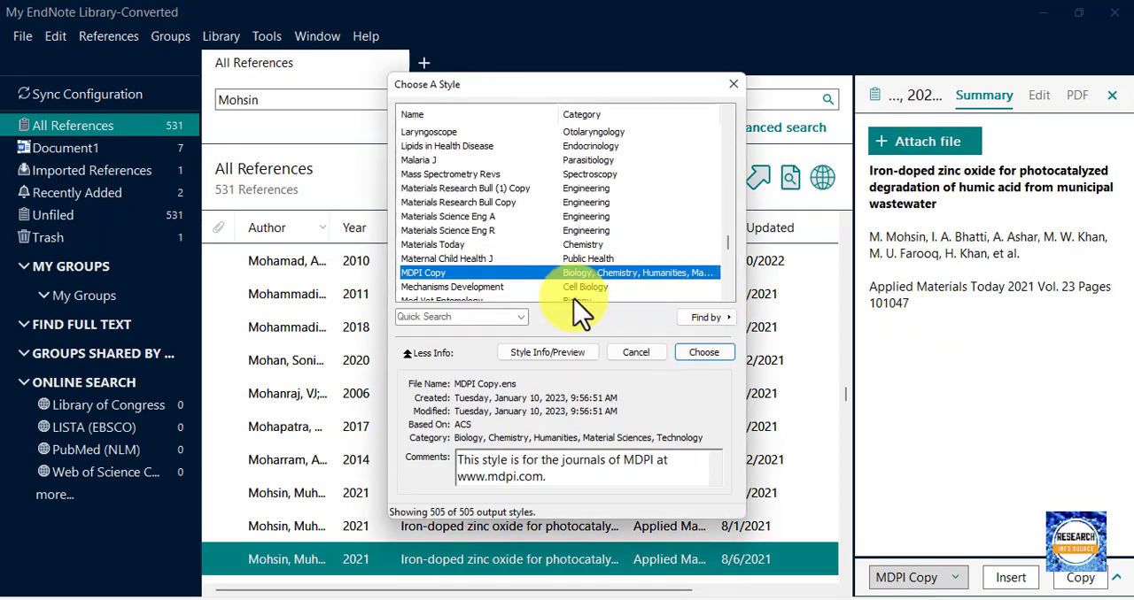
pyautogui.scroll(-4, 521, 222)
pyautogui.scroll(15, 521, 222)
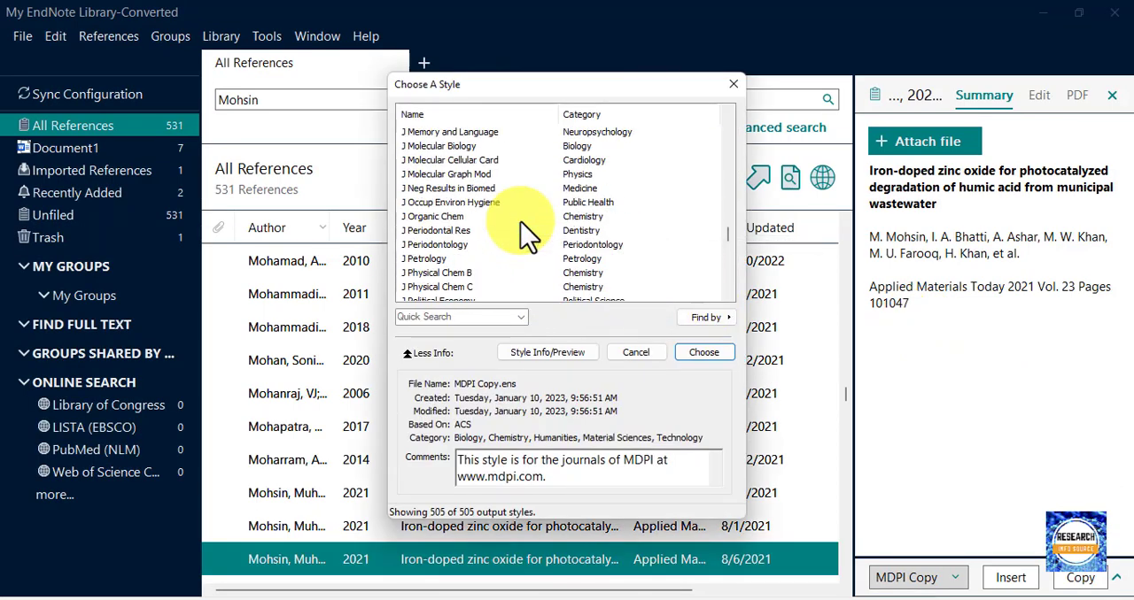
pyautogui.scroll(20, 520, 223)
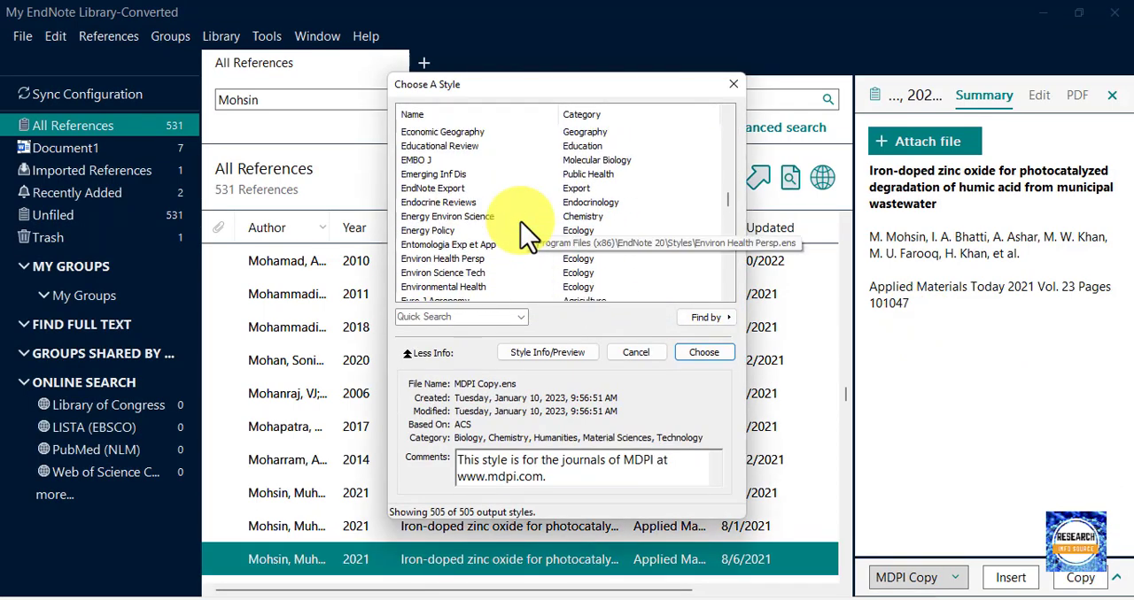
pyautogui.scroll(12, 521, 222)
pyautogui.scroll(4, 520, 223)
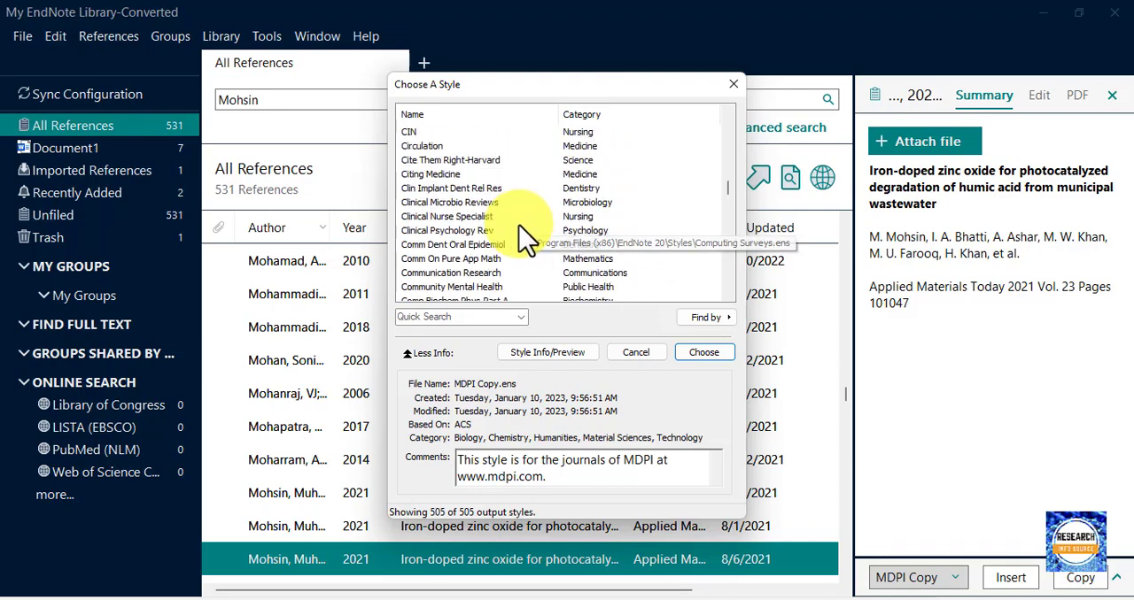
pyautogui.click(636, 352)
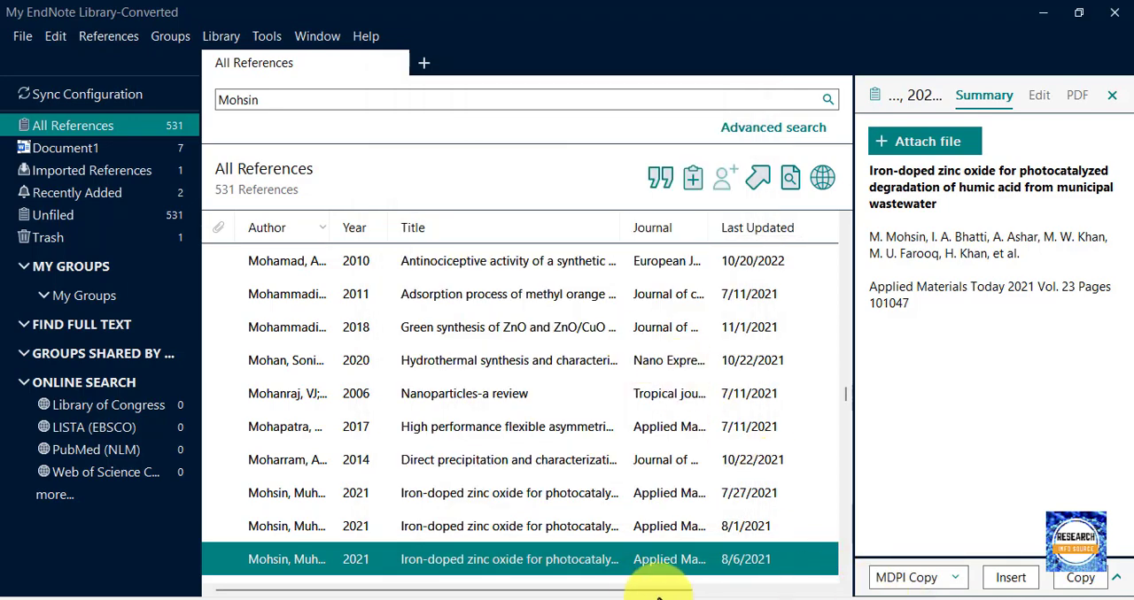
# In Word, set the reference style to Chemical Physics Letters Copy and after that to Materials Research Bull Copy.
pyautogui.click(784, 592)
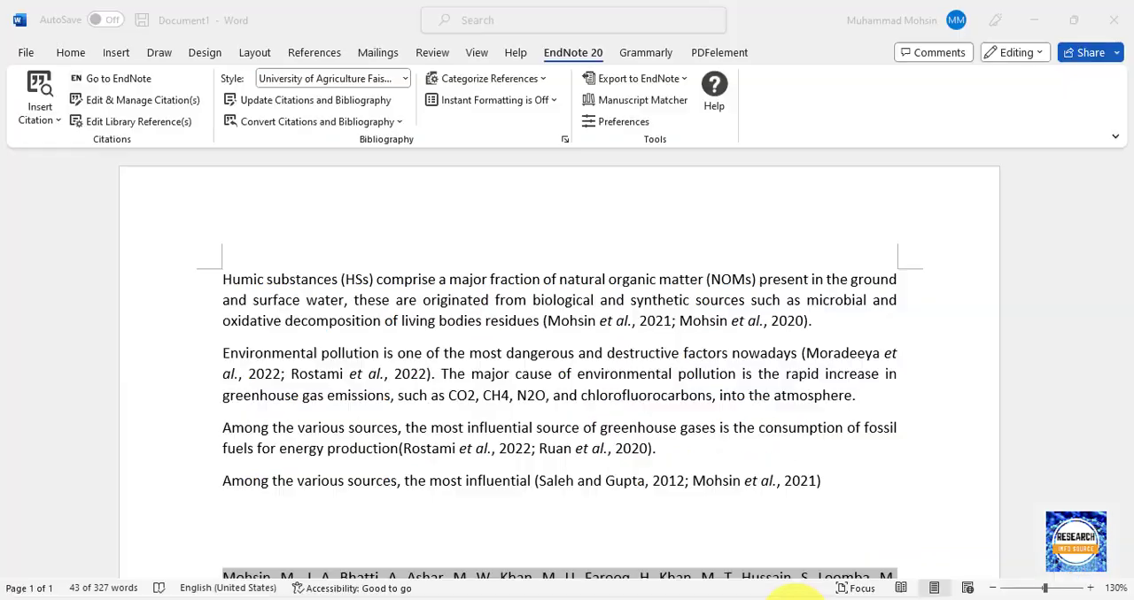
pyautogui.scroll(-10, 400, 374)
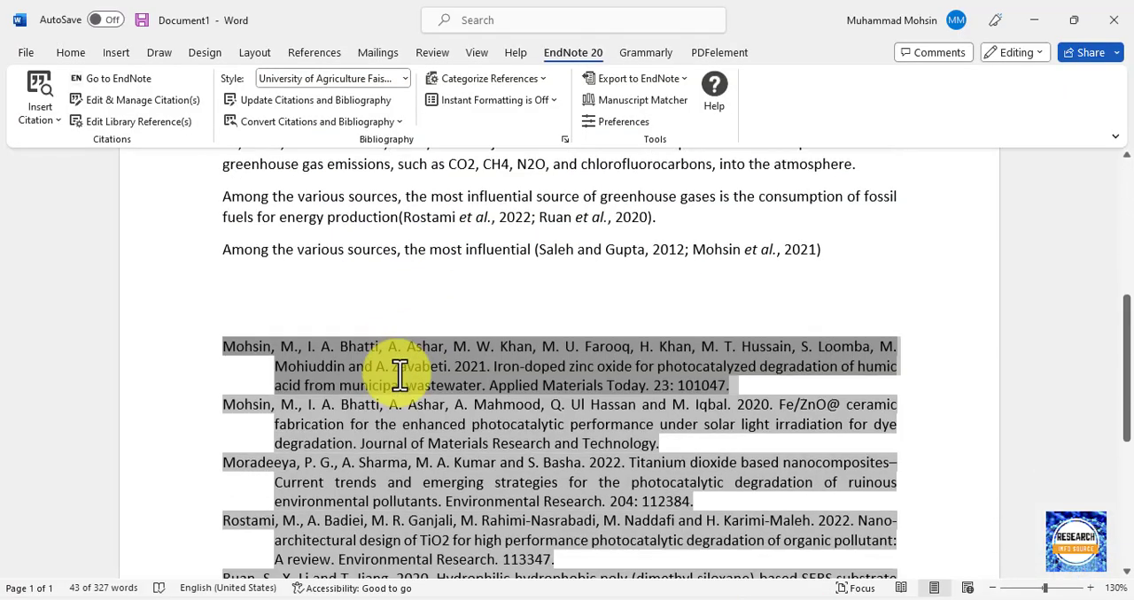
pyautogui.scroll(3, 398, 374)
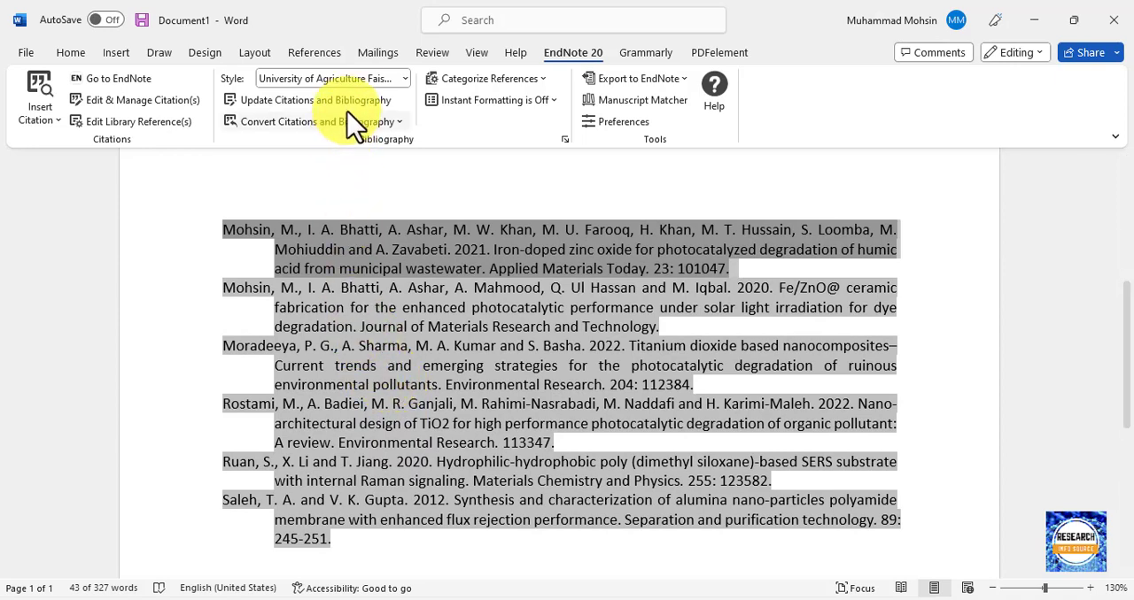
pyautogui.click(355, 78)
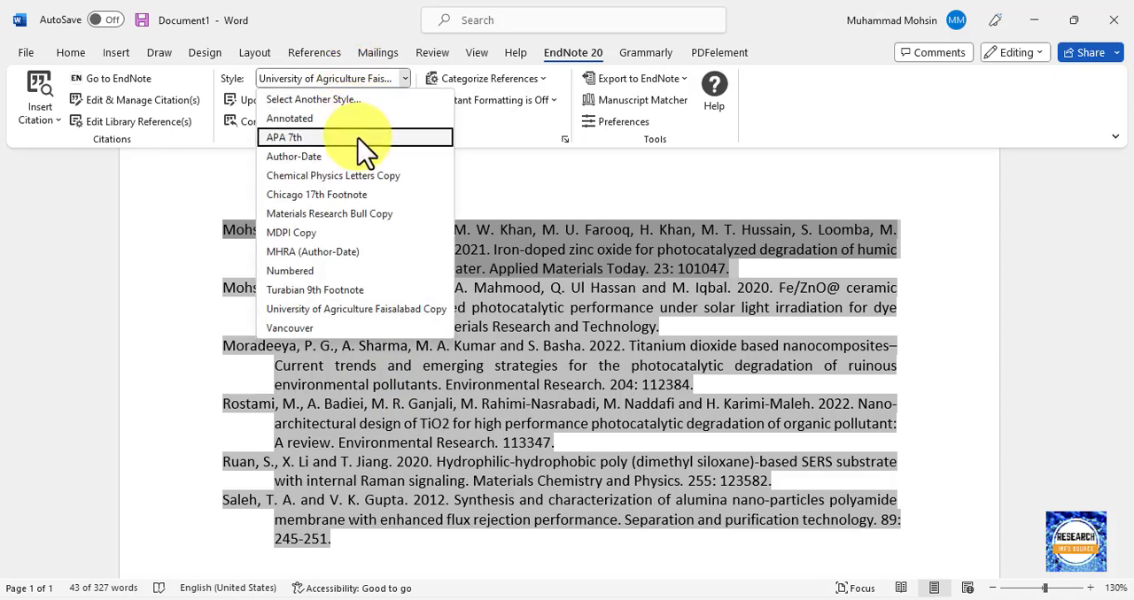
pyautogui.click(334, 178)
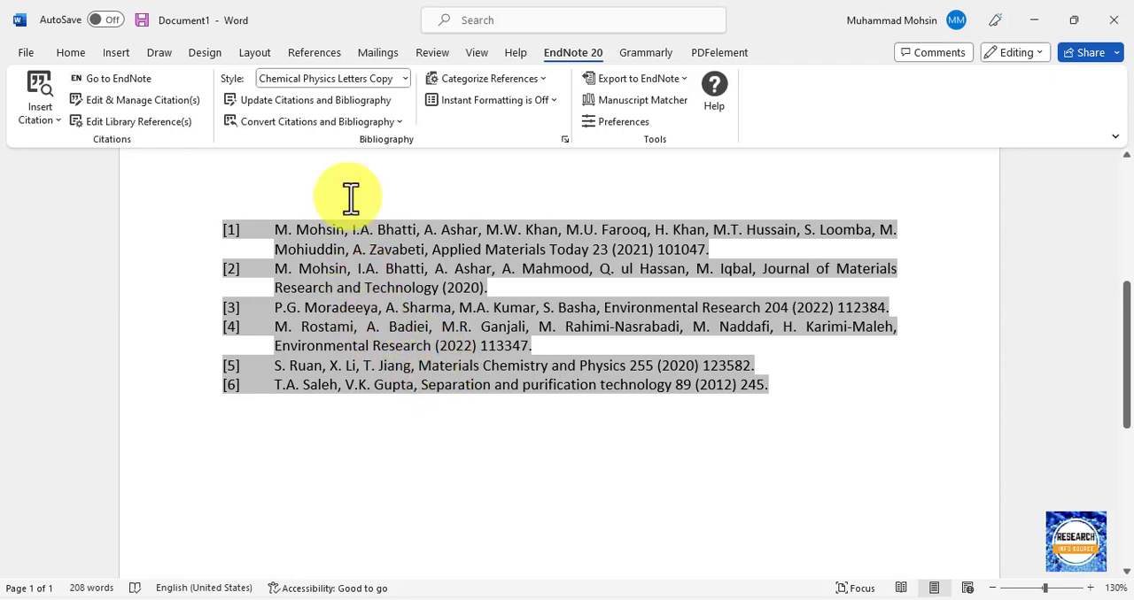
pyautogui.click(372, 85)
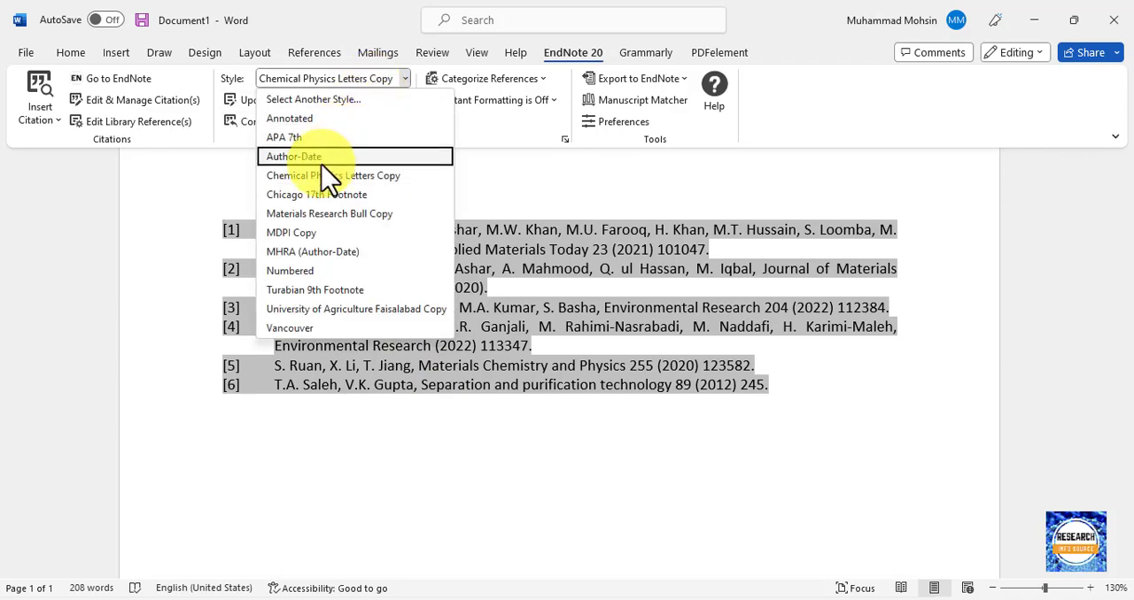
pyautogui.click(324, 215)
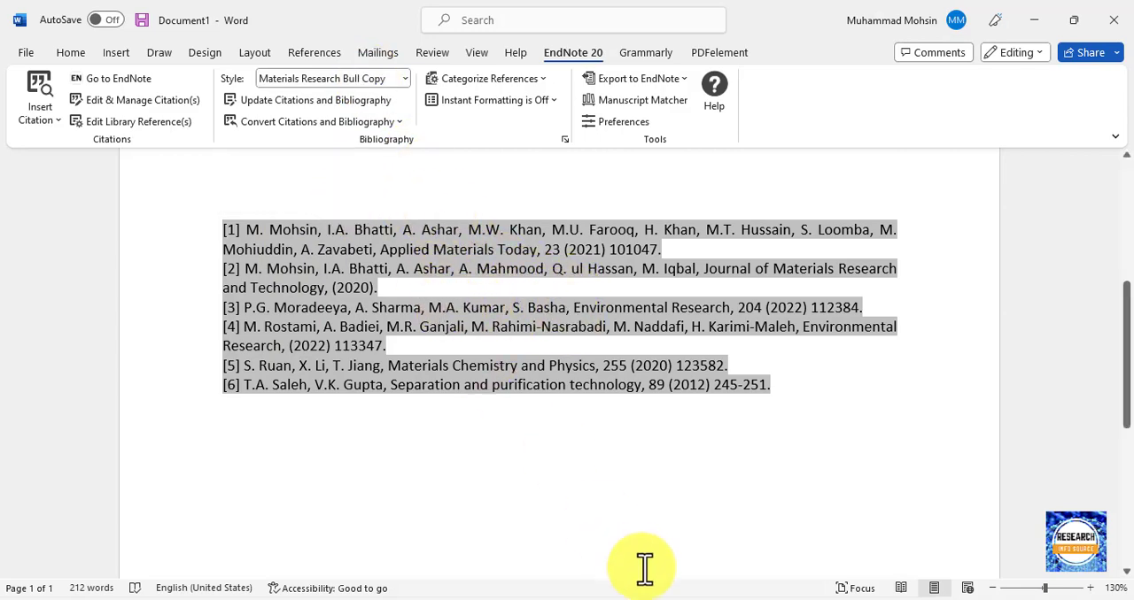
# Switch to PowerPoint to view the outline on slide 2, and check the Google Scholar results in the browser.
pyautogui.click(726, 599)
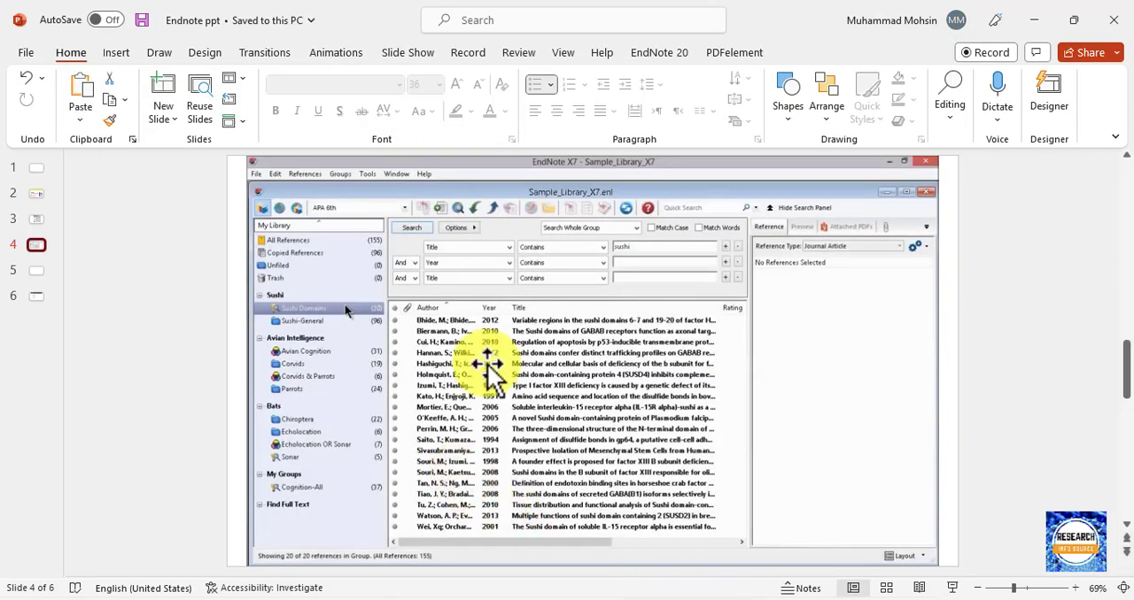
pyautogui.click(32, 194)
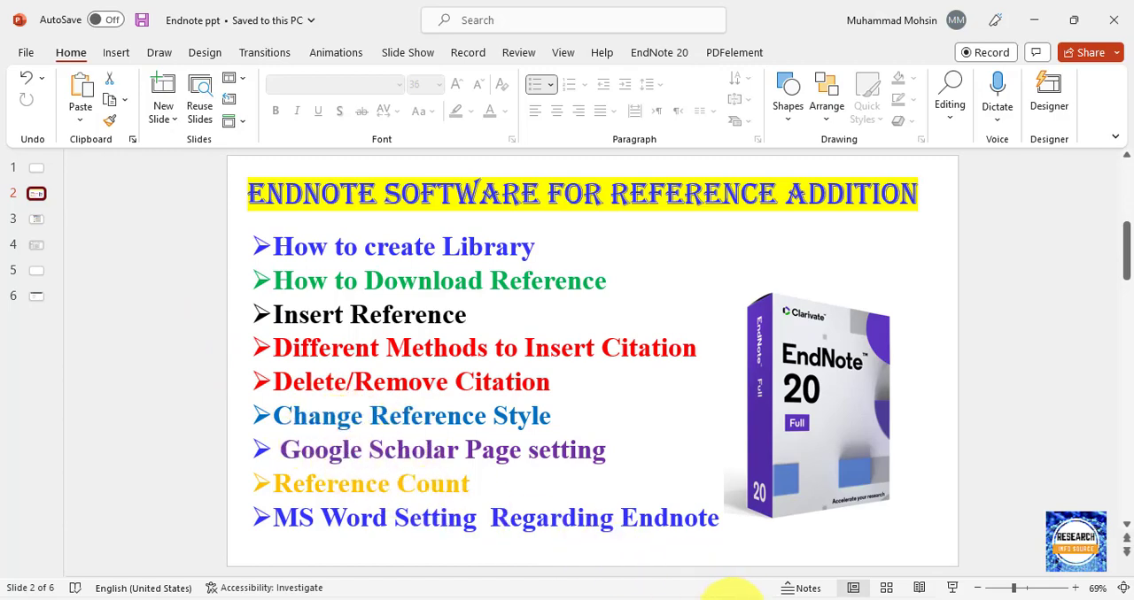
pyautogui.click(543, 599)
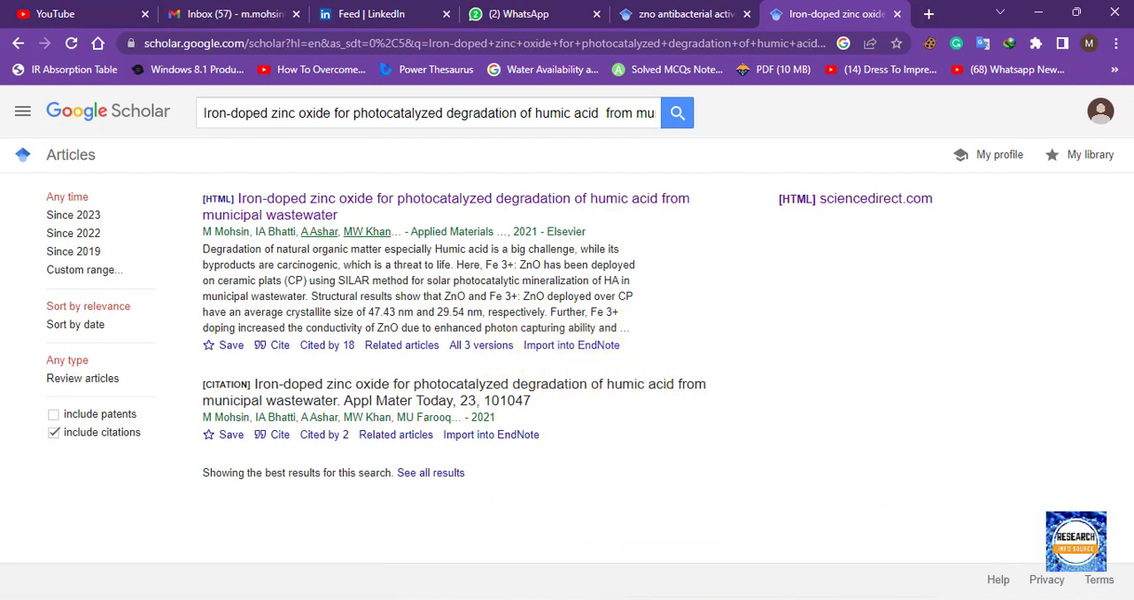
pyautogui.click(722, 599)
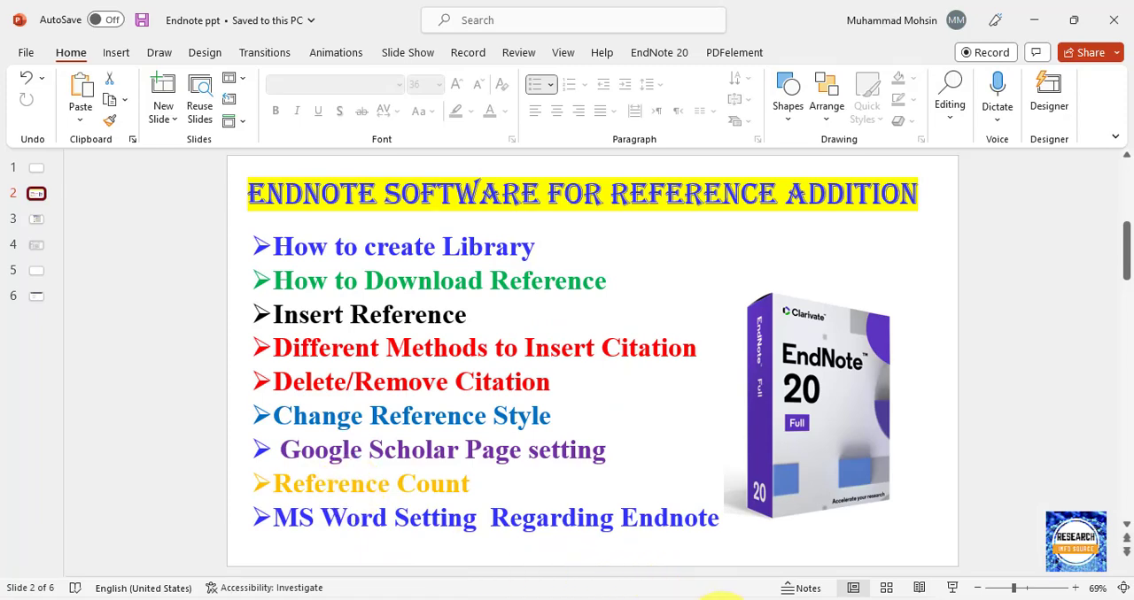
pyautogui.click(692, 599)
pyautogui.click(694, 599)
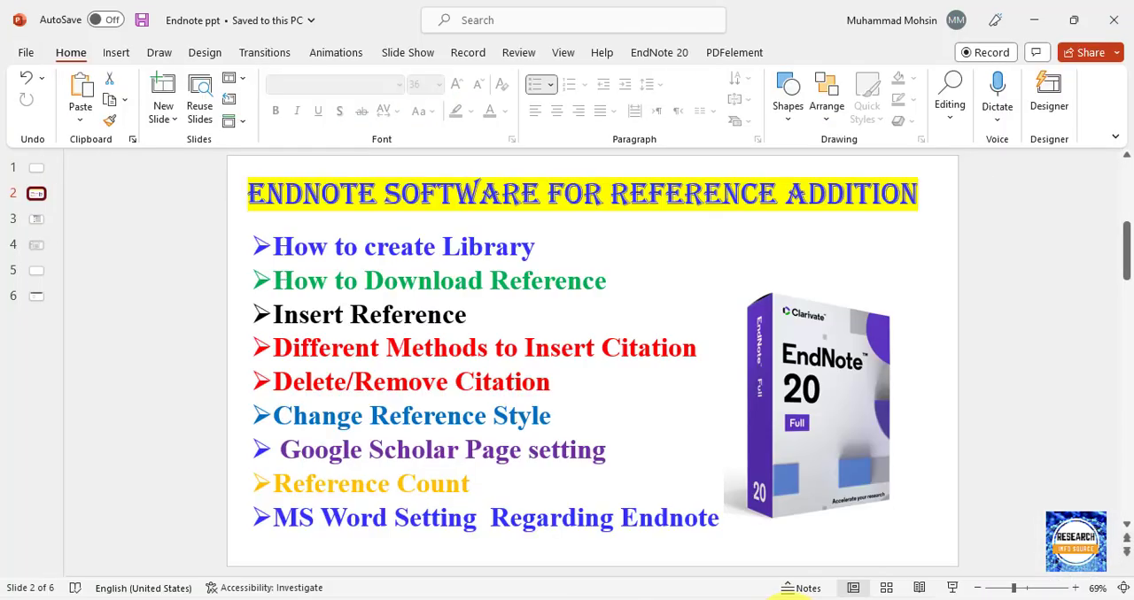
# Switch to Word and examine how the in-text citations match the bibliography entries in the Materials Research Bull Copy style.
pyautogui.click(784, 599)
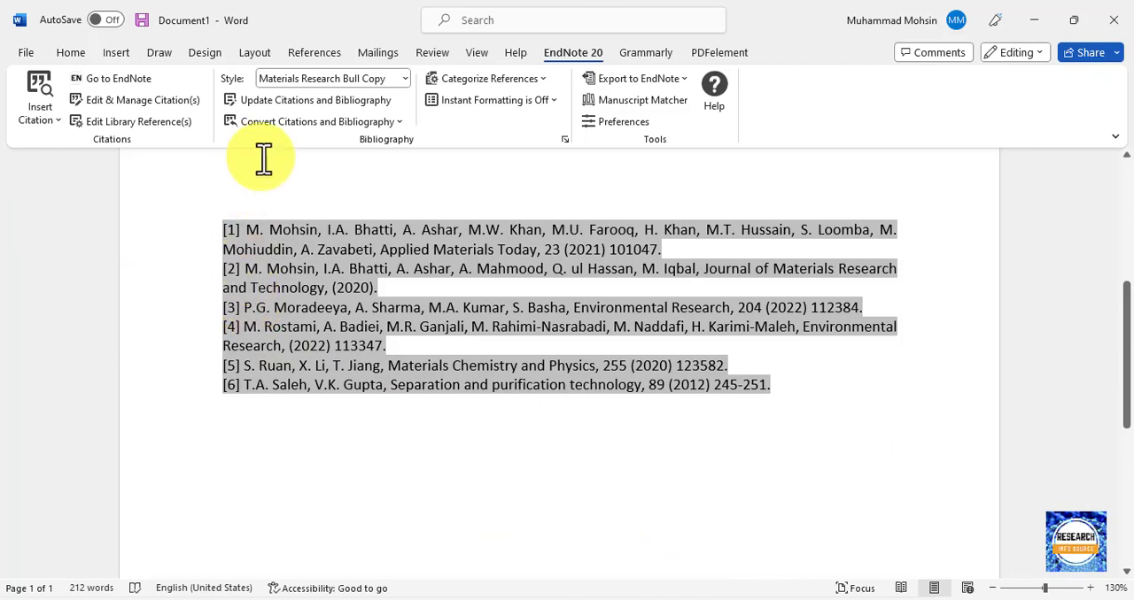
pyautogui.scroll(5, 274, 159)
pyautogui.scroll(1, 291, 186)
pyautogui.scroll(-2, 305, 248)
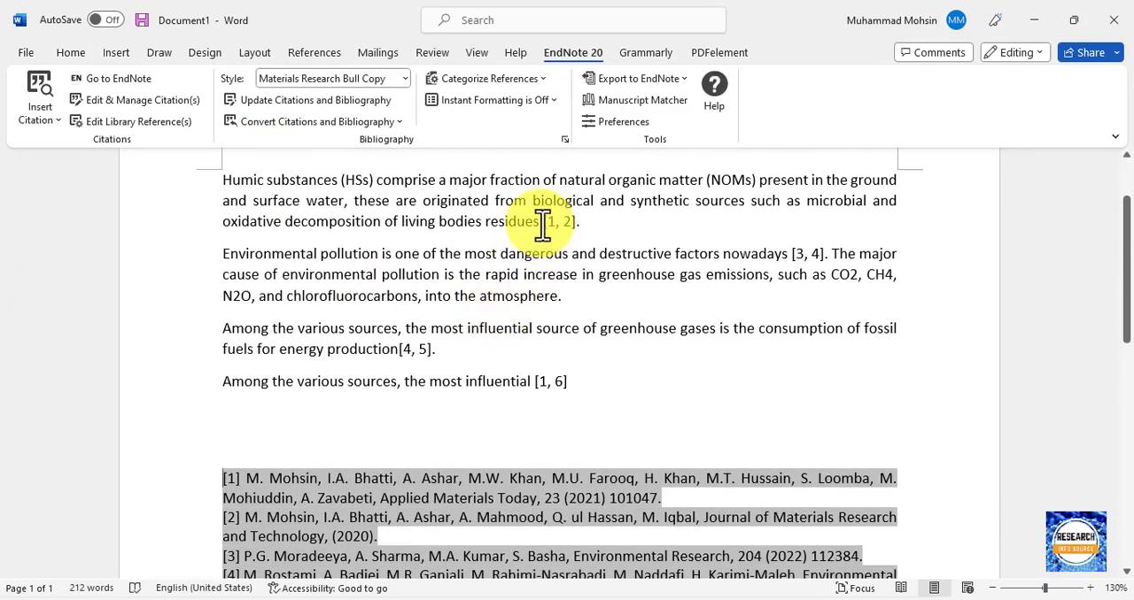
pyautogui.moveTo(486, 222); pyautogui.dragTo(597, 238)
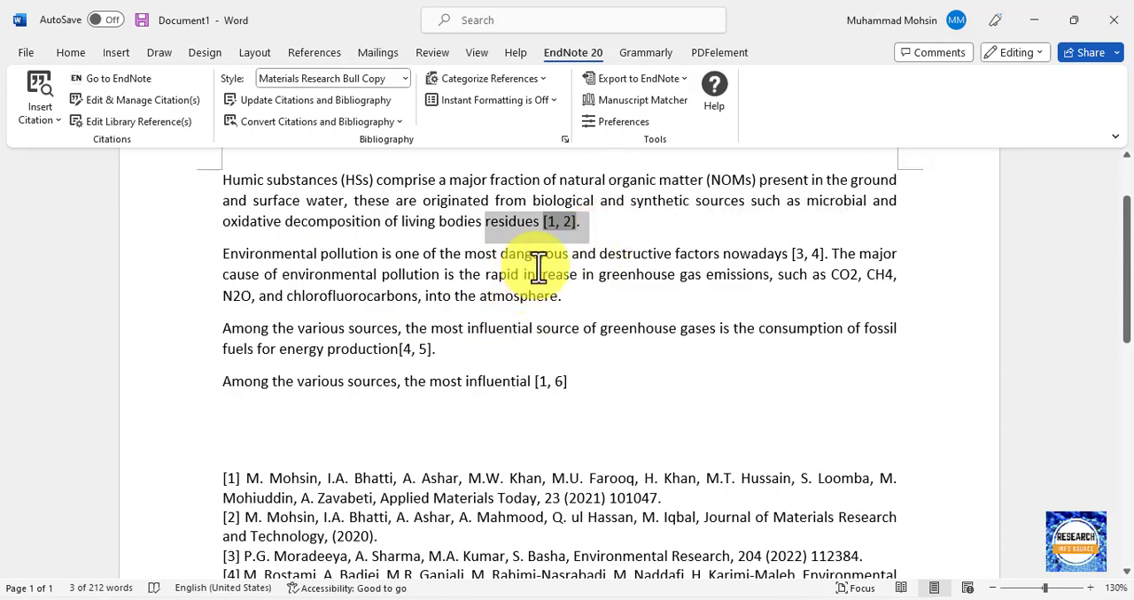
pyautogui.click(484, 222)
pyautogui.moveTo(486, 223); pyautogui.dragTo(582, 228)
pyautogui.scroll(-4, 240, 398)
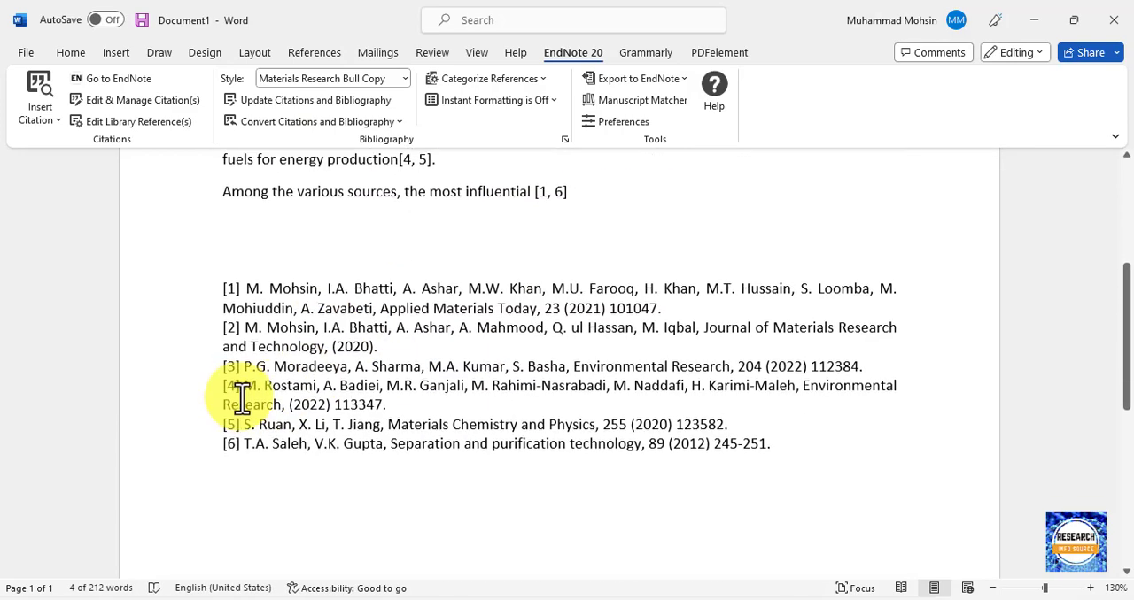
# Change the reference style of the citations and bibliography to Numbered.
pyautogui.click(240, 443)
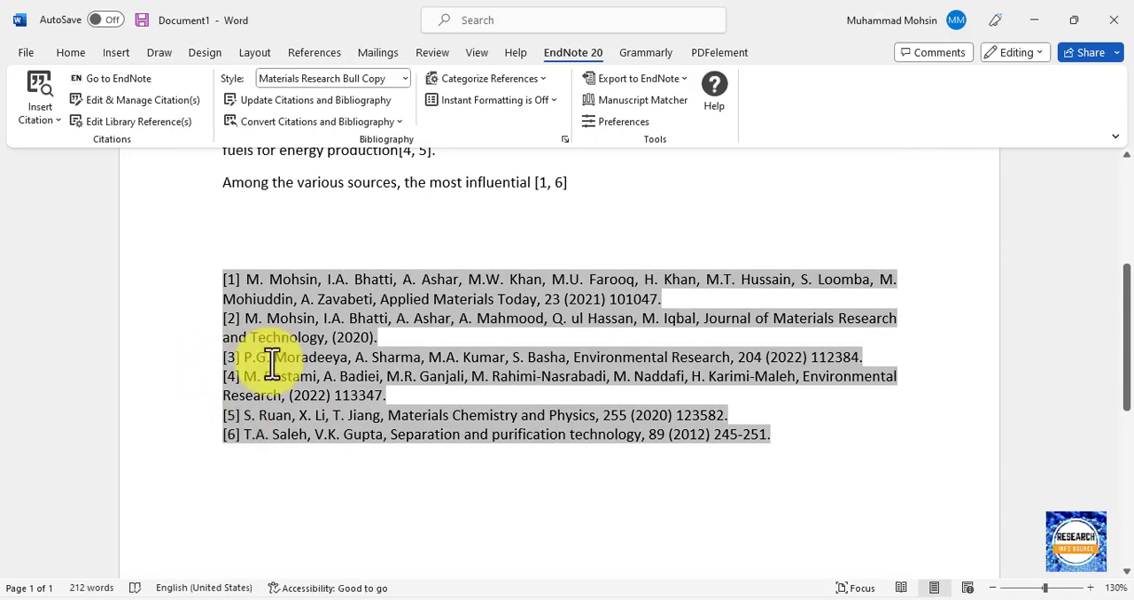
pyautogui.click(324, 78)
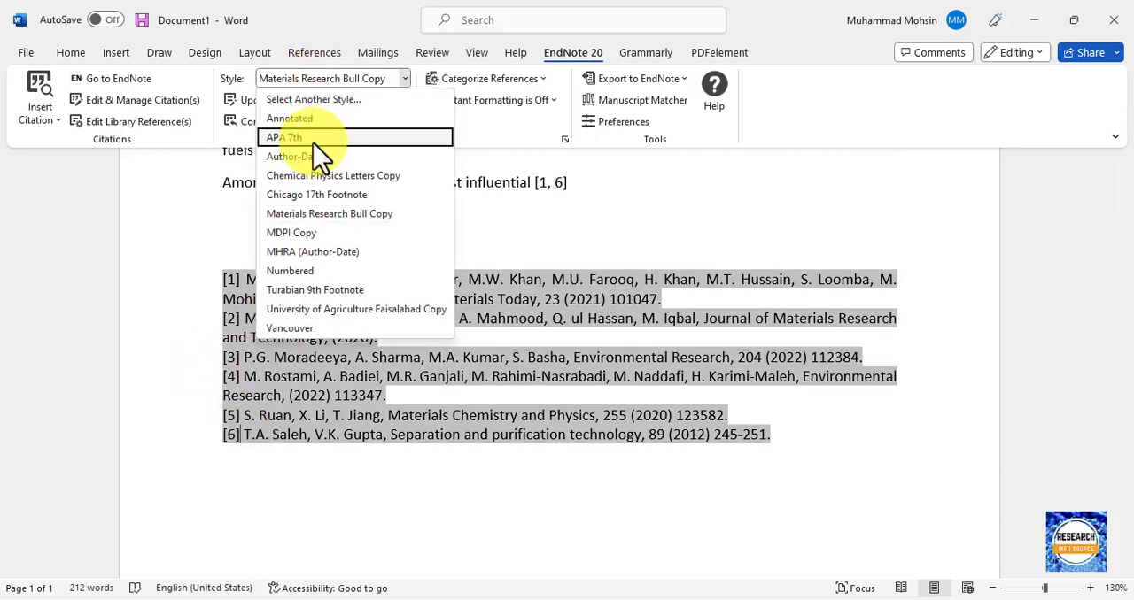
pyautogui.click(328, 271)
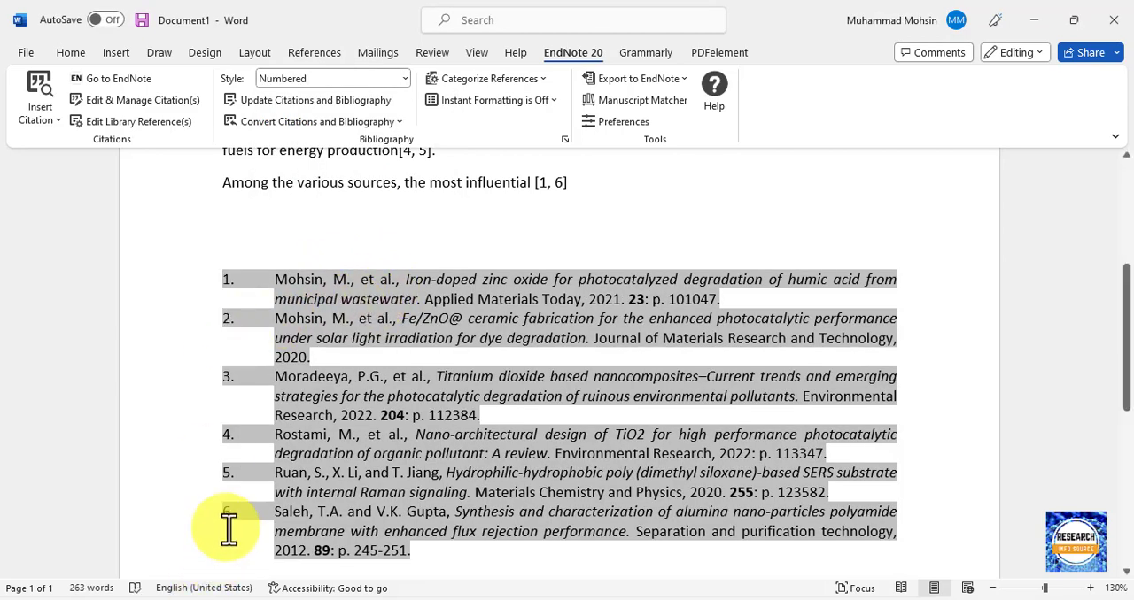
# Check the outline slide in PowerPoint, and turn on EndNote's Instant Formatting in the Word document.
pyautogui.moveTo(797, 597)
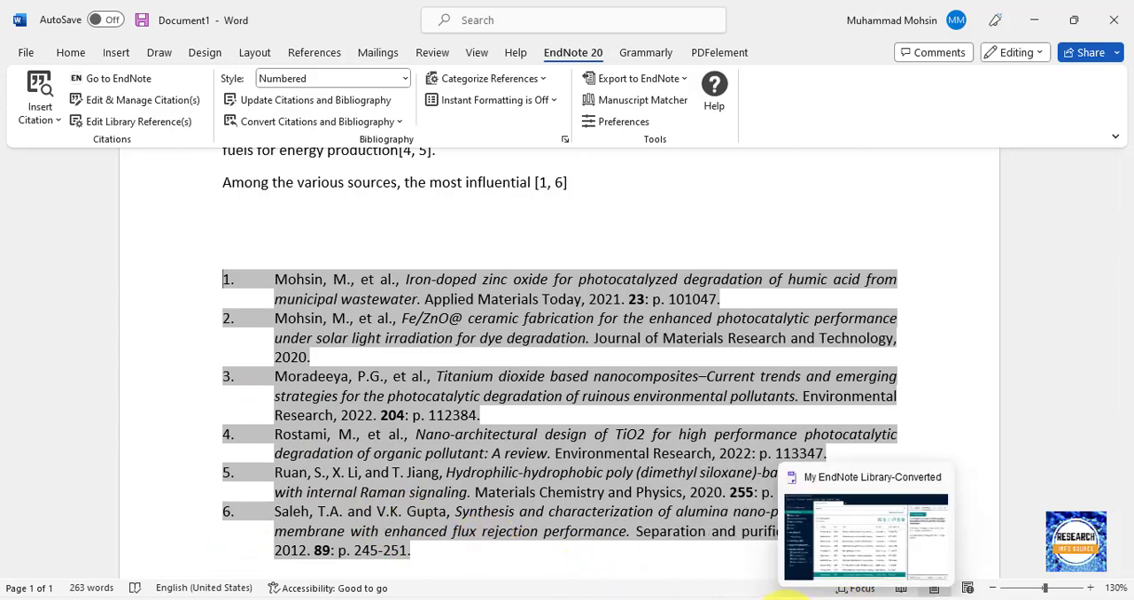
pyautogui.click(714, 599)
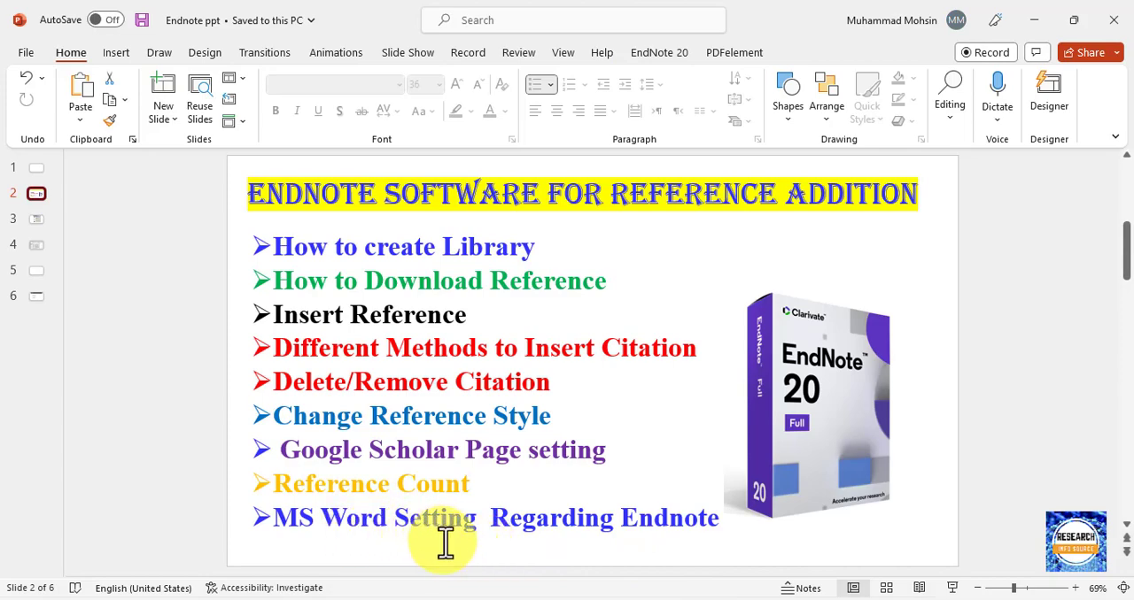
pyautogui.click(786, 599)
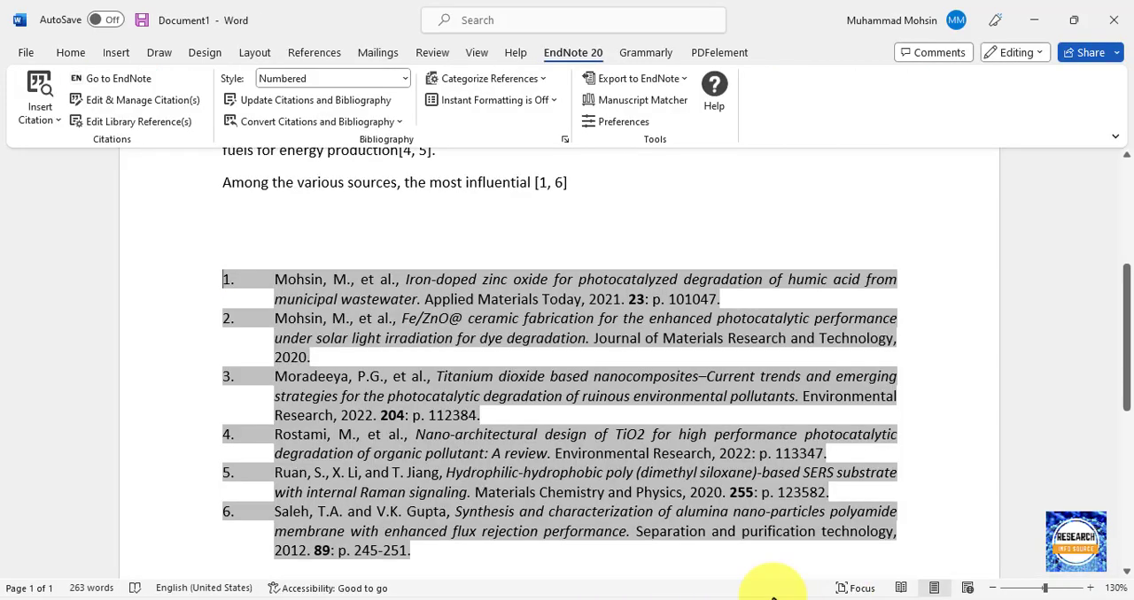
pyautogui.click(479, 109)
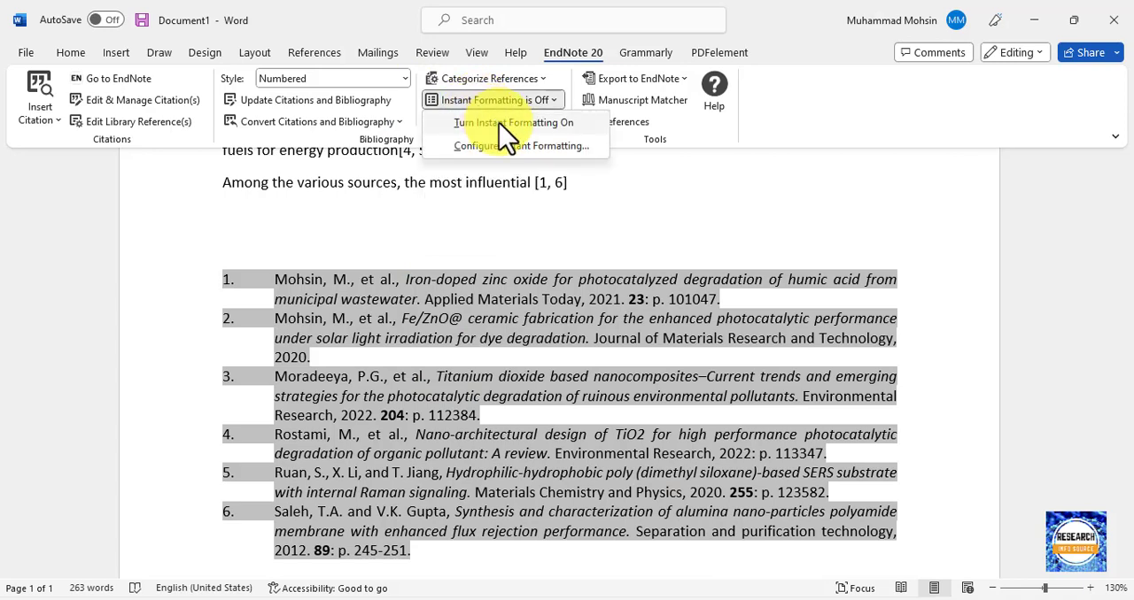
pyautogui.click(499, 124)
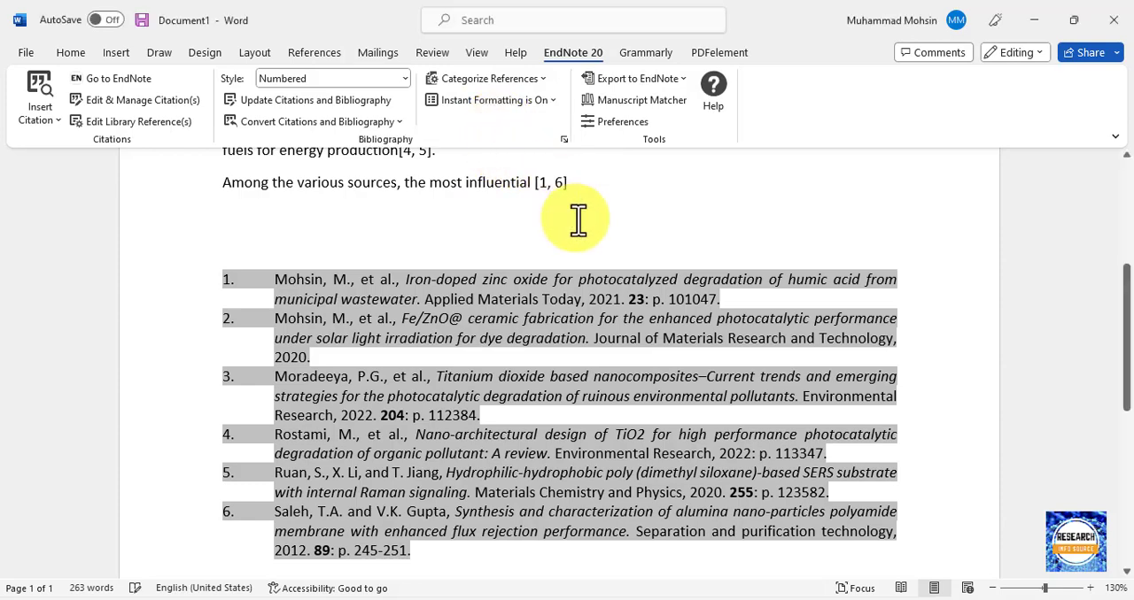
# Place the cursor at the last paragraph's citation and review the numbered bibliography below it.
pyautogui.click(458, 211)
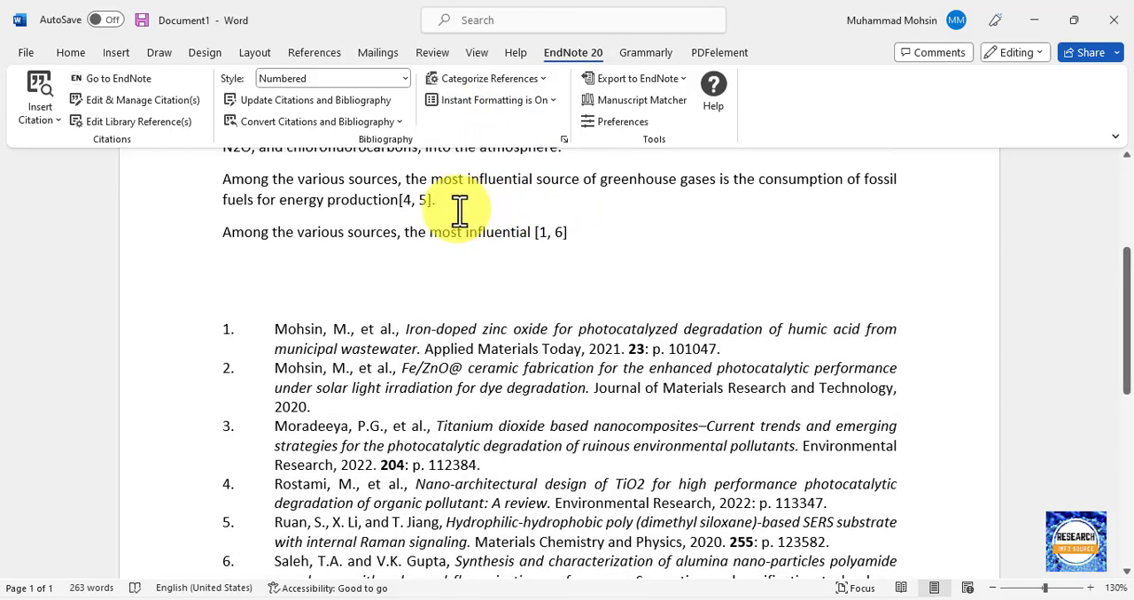
pyautogui.click(574, 246)
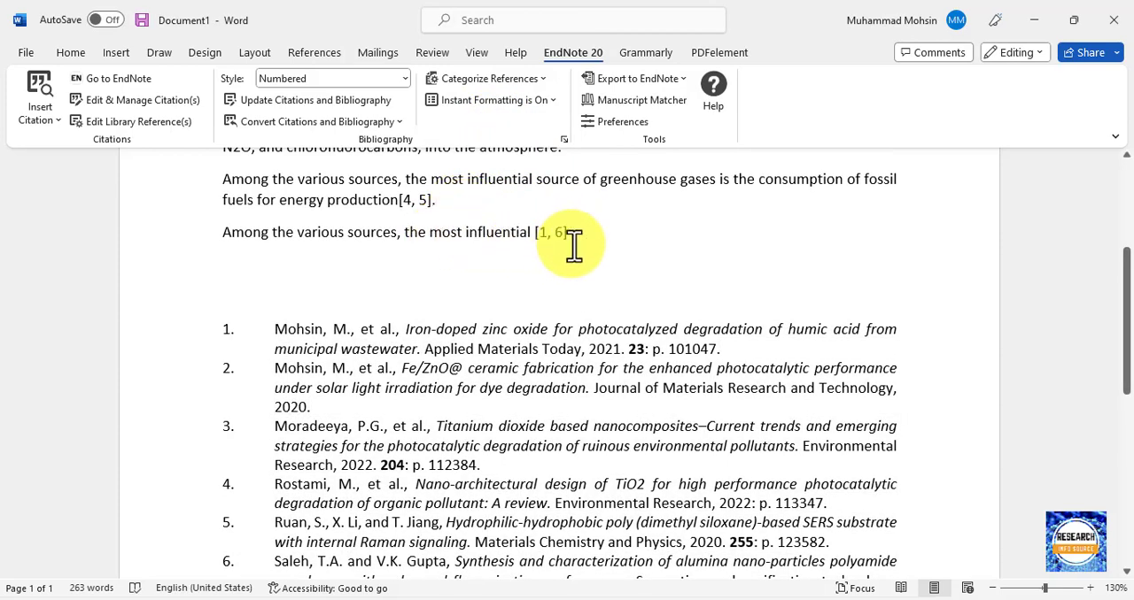
pyautogui.scroll(-2, 571, 243)
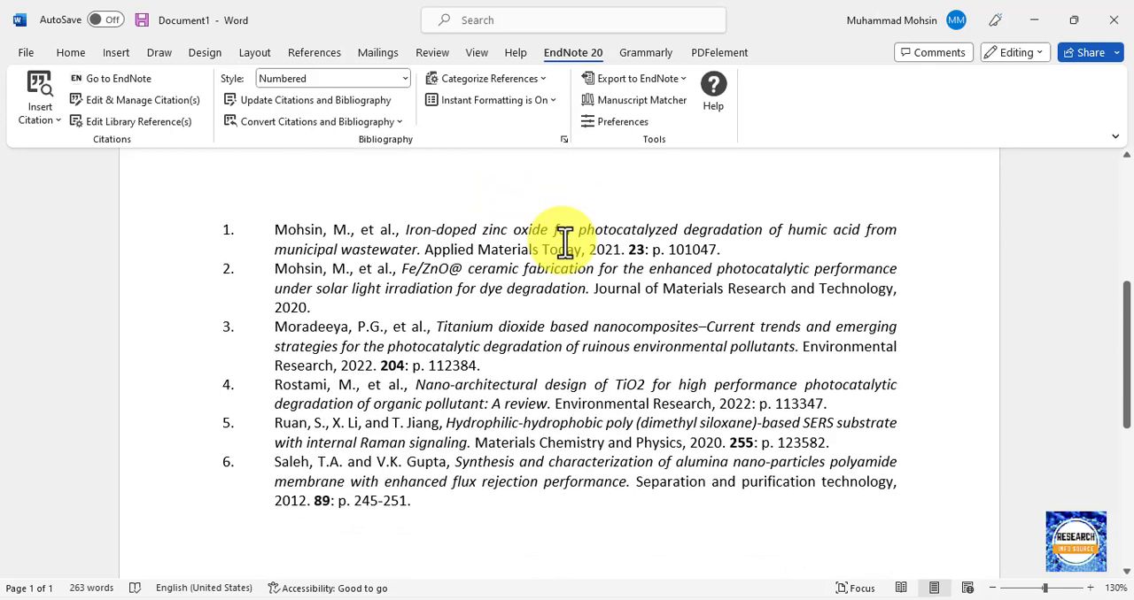
pyautogui.scroll(2, 565, 245)
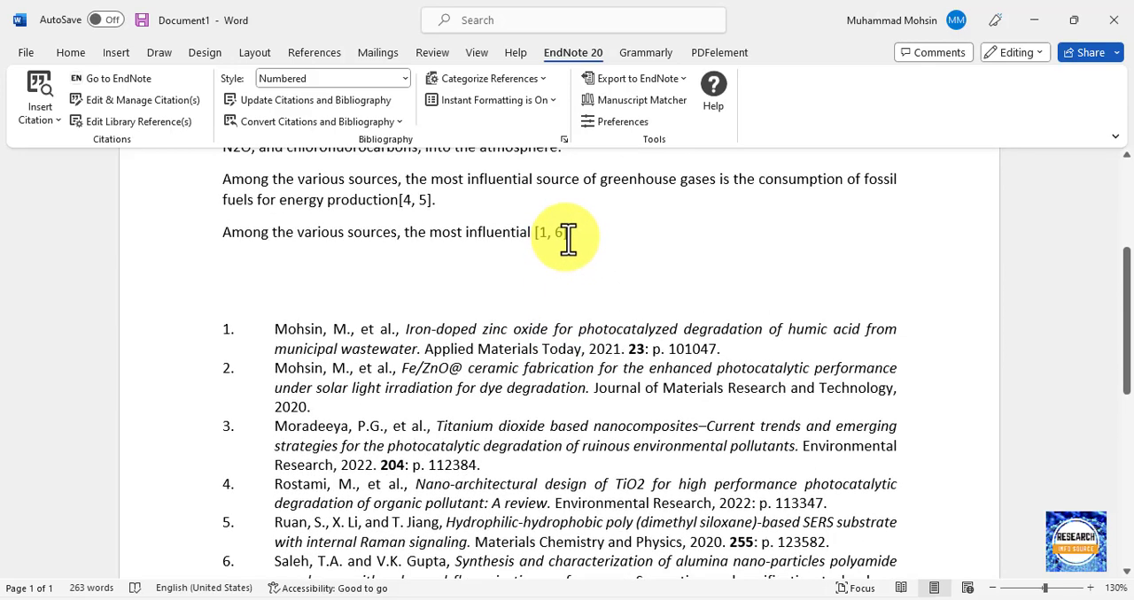
# Insert EndNote's 2014 reference "Direct precipitation and characterization of ZnO nanoparticles" as a citation after [1, 6] in Word, and check the bibliography.
pyautogui.click(576, 237)
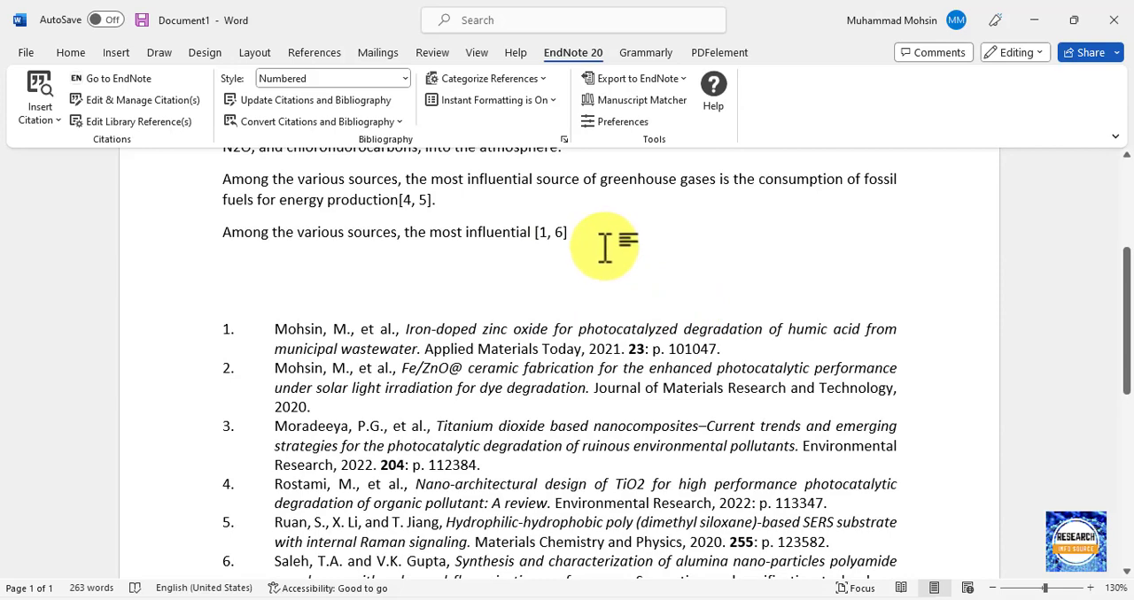
pyautogui.click(868, 599)
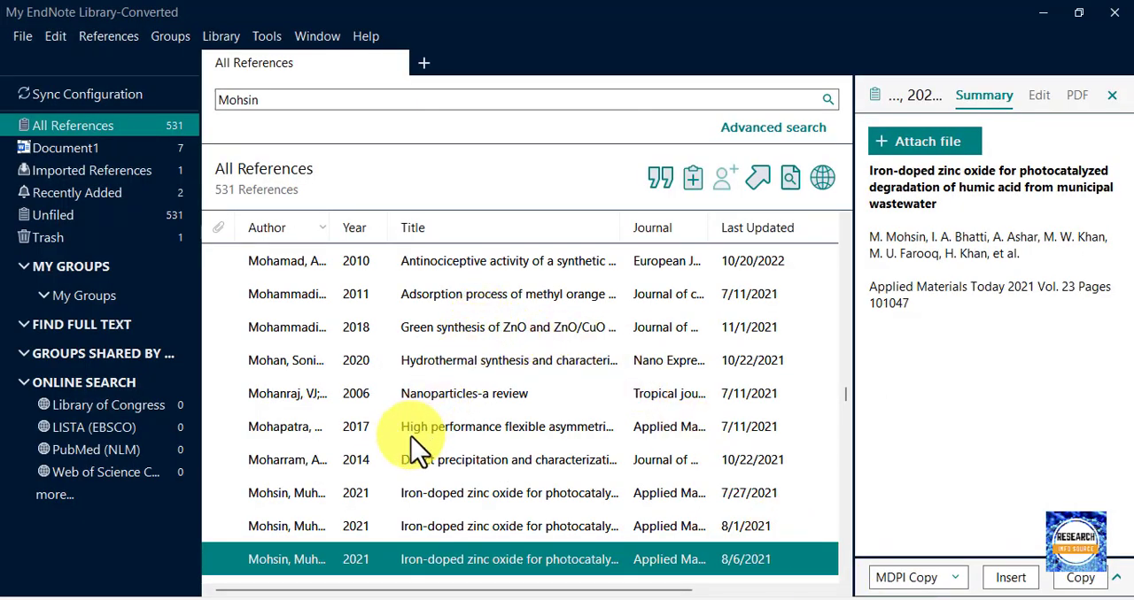
pyautogui.click(403, 470)
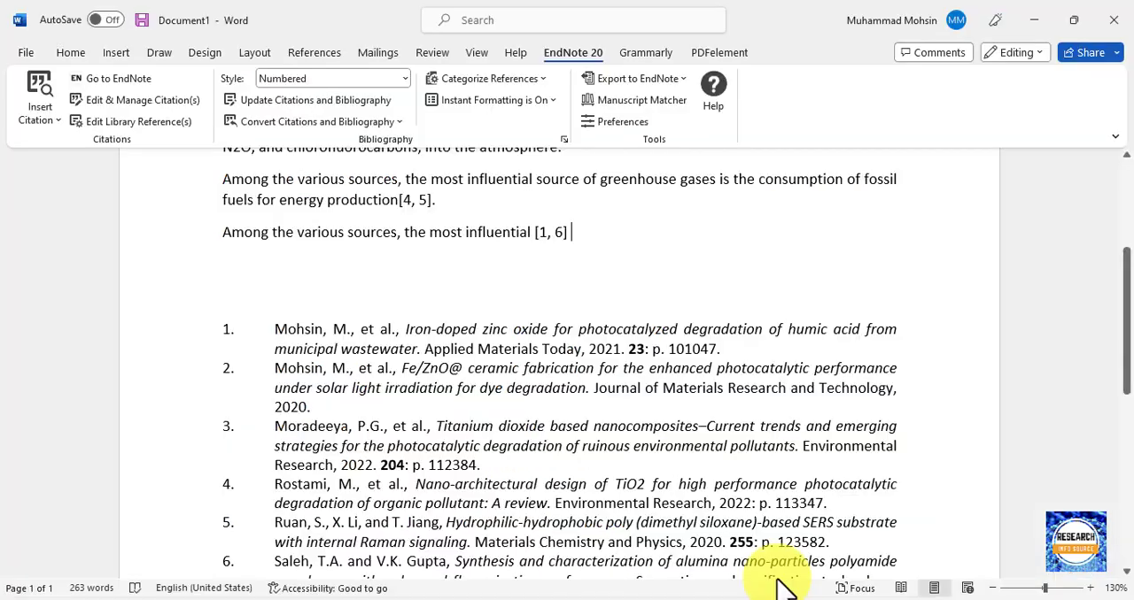
pyautogui.write('{Moharram, 2014 #361}')
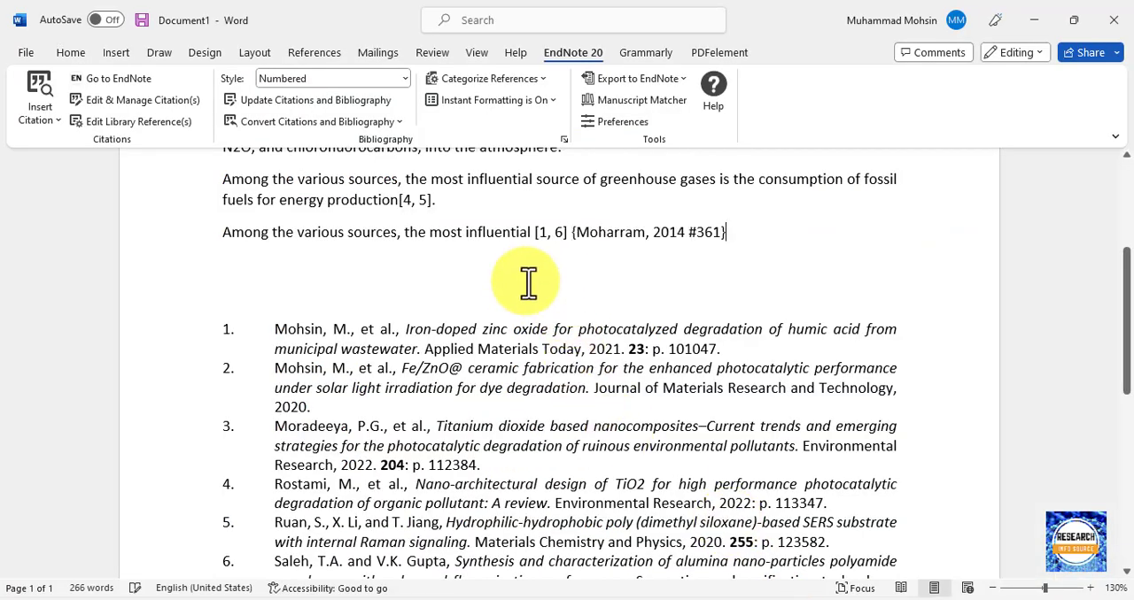
pyautogui.scroll(-3, 520, 288)
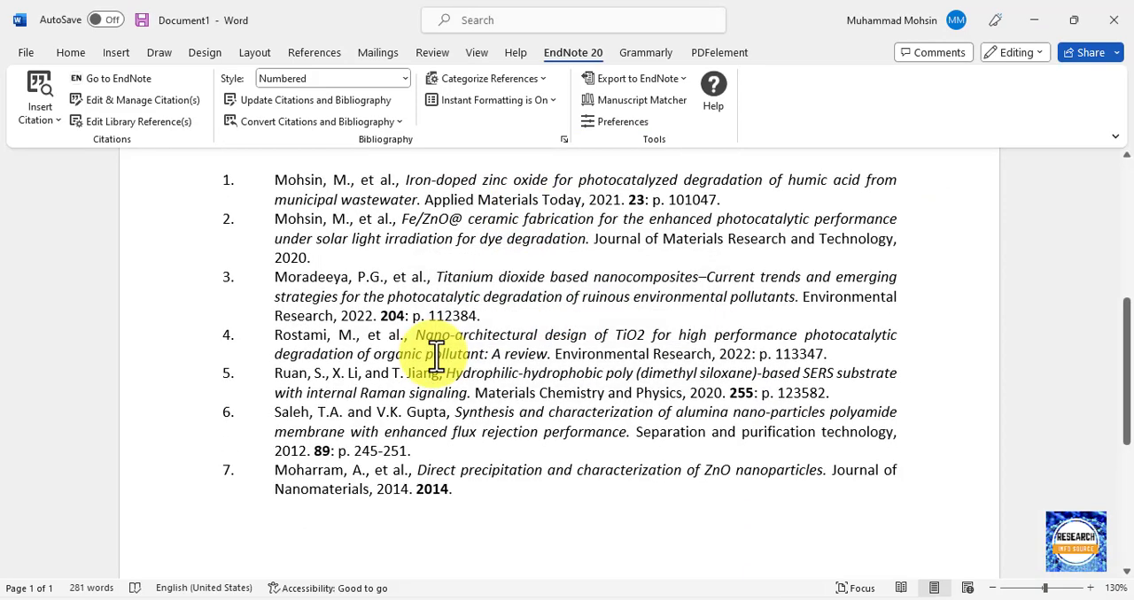
pyautogui.scroll(5, 496, 354)
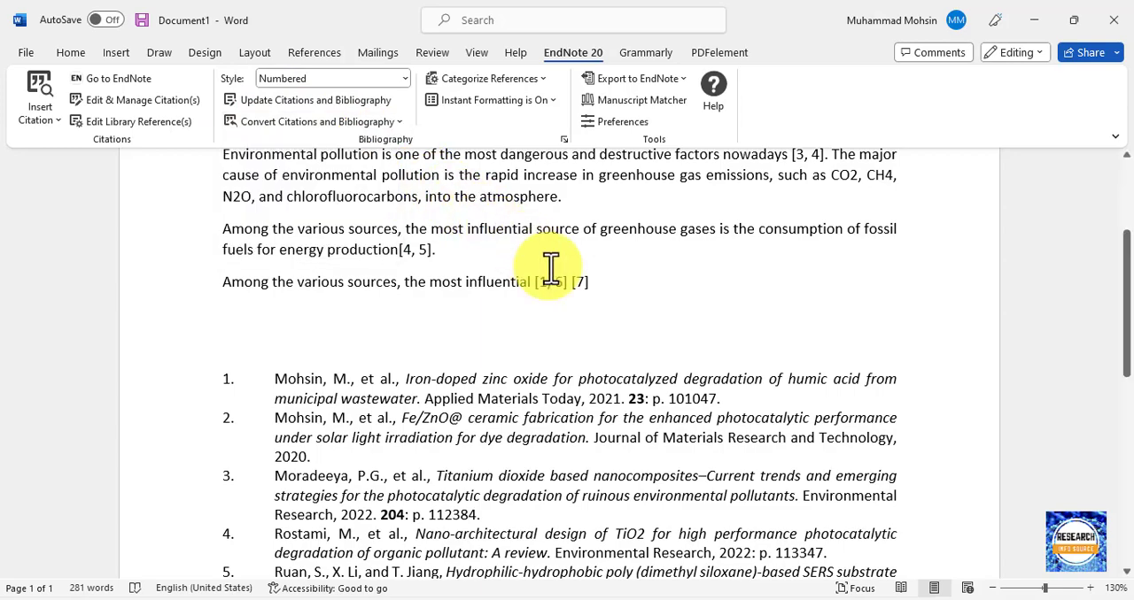
# Switch to EndNote to view the list of output styles, and return to the beginning of the Word document.
pyautogui.click(866, 599)
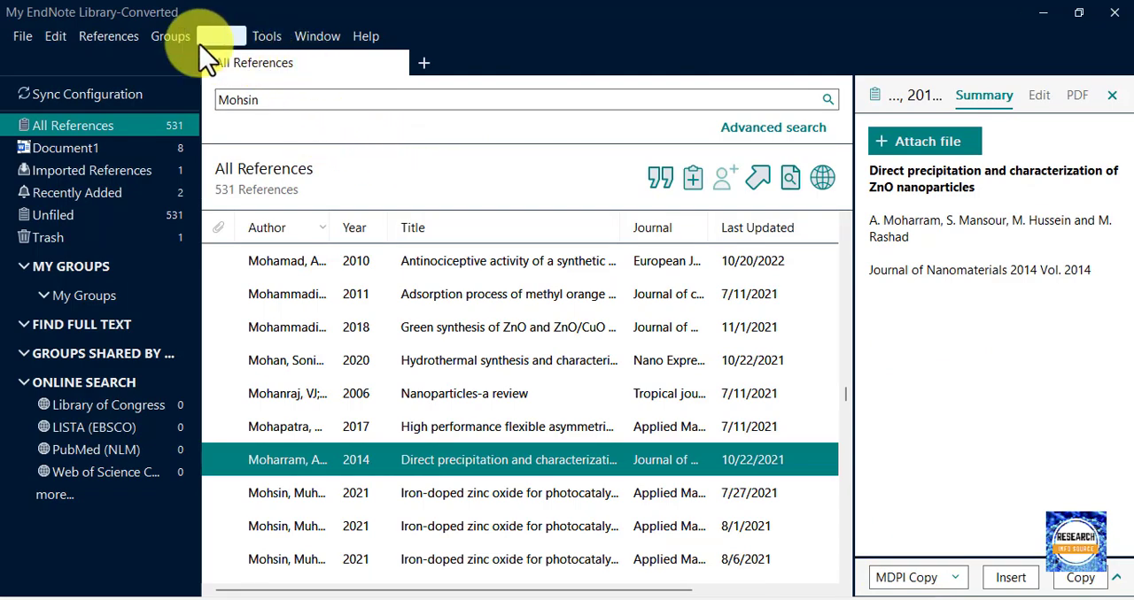
pyautogui.click(56, 38)
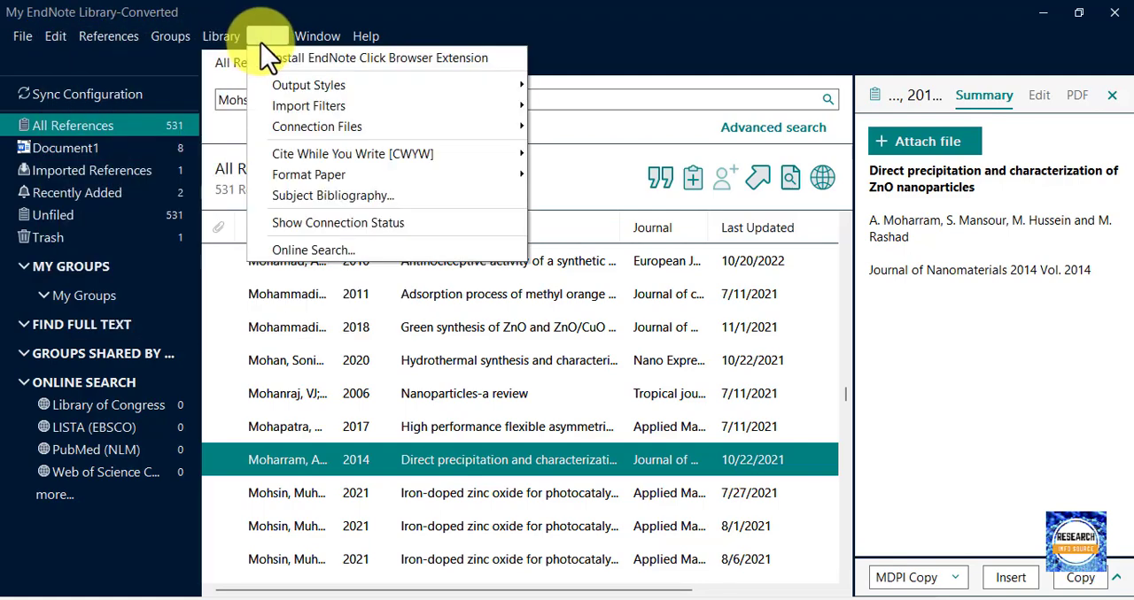
pyautogui.moveTo(525, 104)
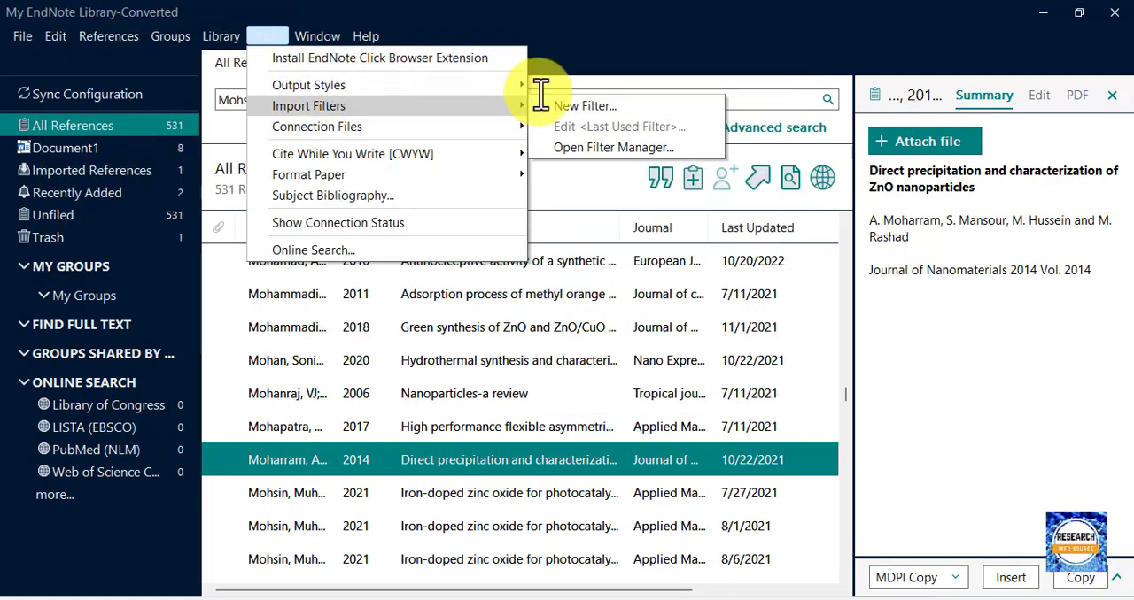
pyautogui.moveTo(510, 79)
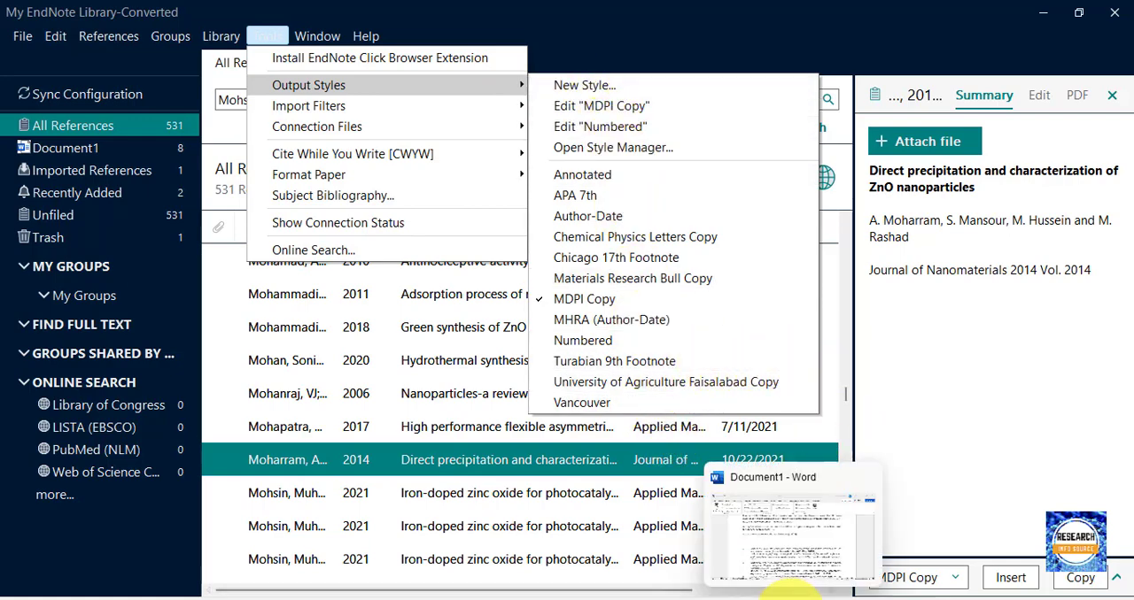
pyautogui.click(786, 580)
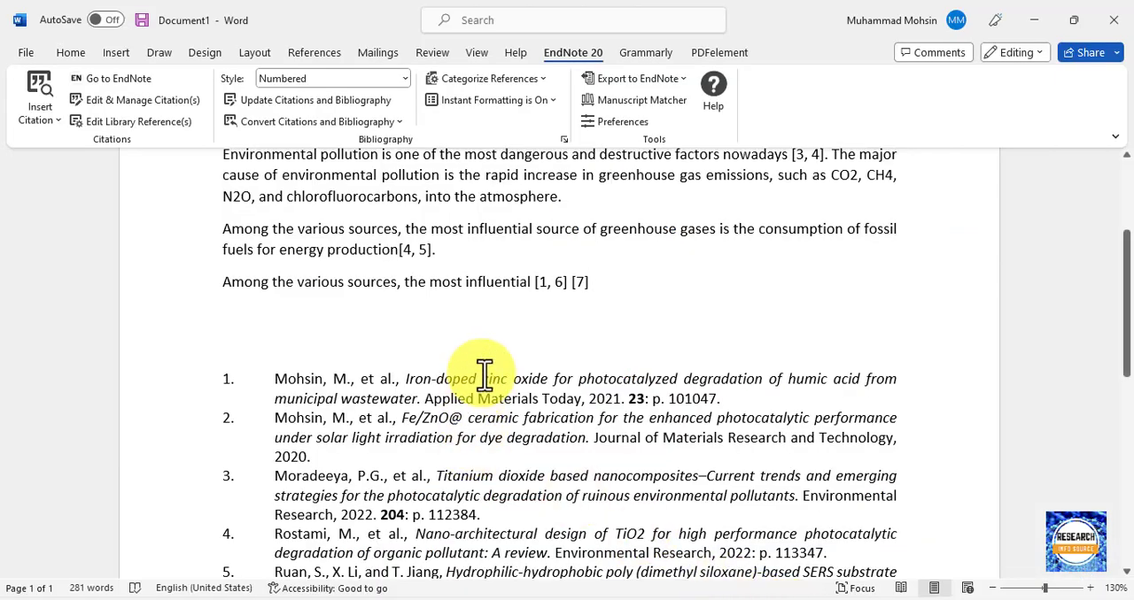
pyautogui.scroll(3, 481, 374)
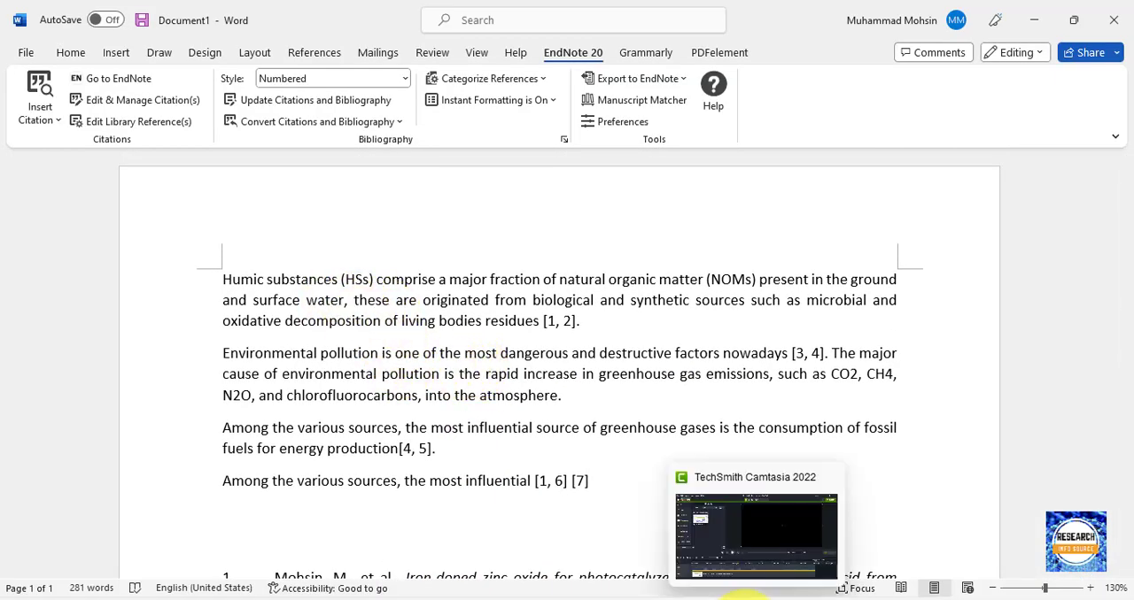
# Switch to Chrome and compare the Google Scholar article's EndNote import option with the 403 error example in the image results.
pyautogui.click(744, 595)
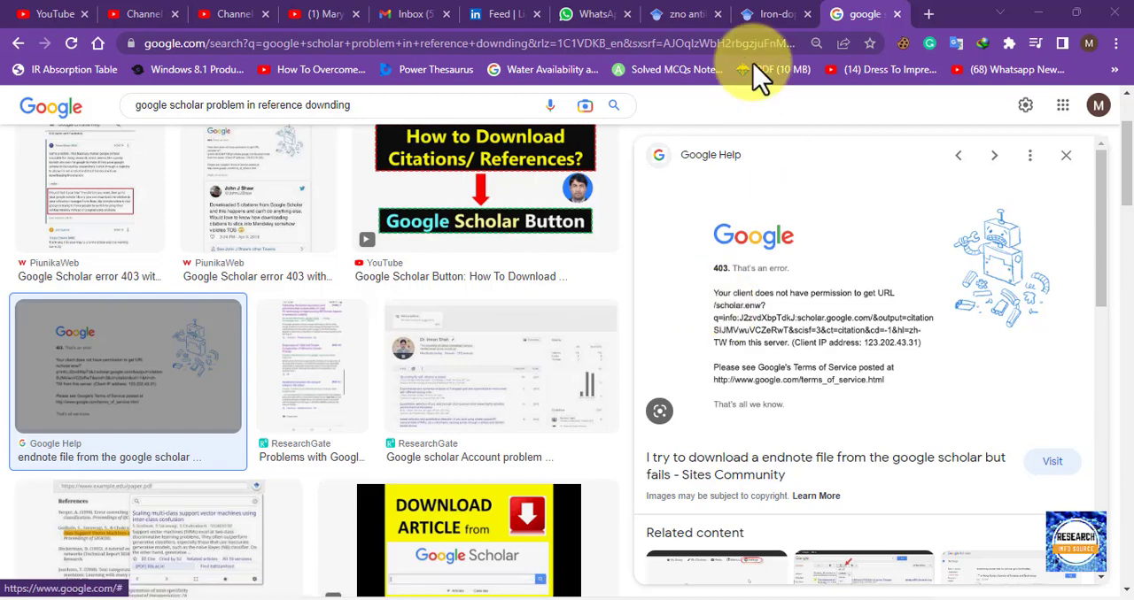
pyautogui.click(773, 18)
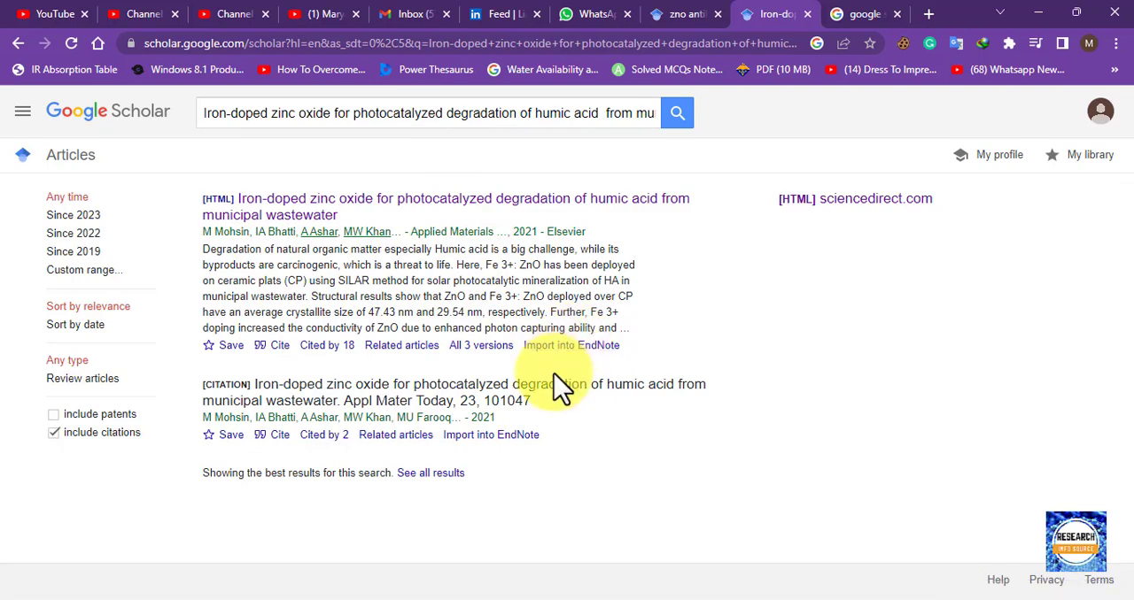
pyautogui.click(850, 14)
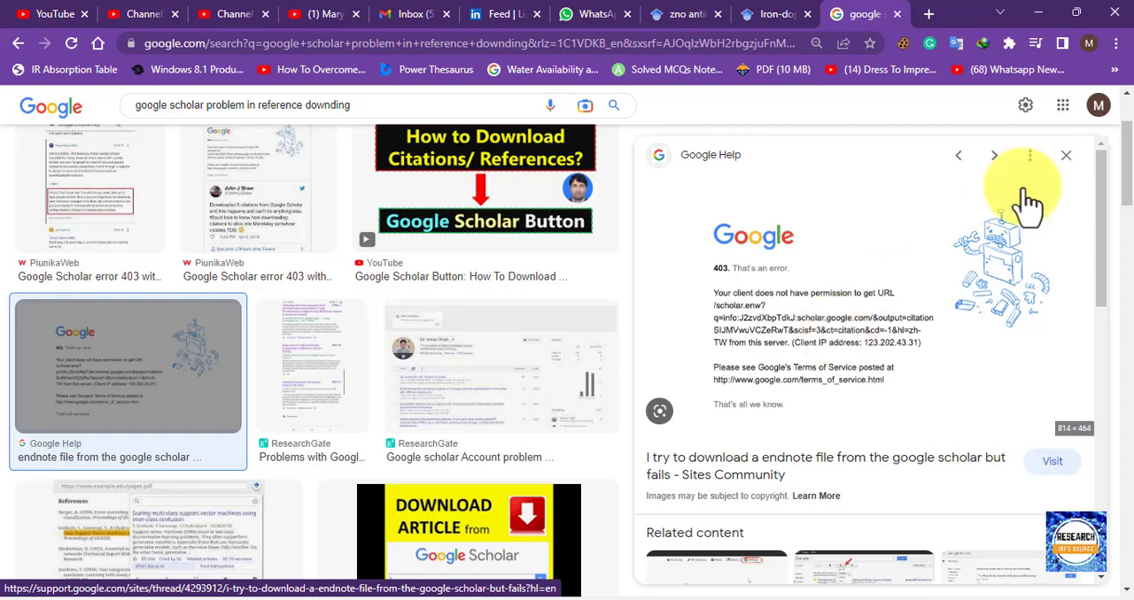
# Open a new Incognito window and try to search the web for "google scholar".
pyautogui.click(1115, 44)
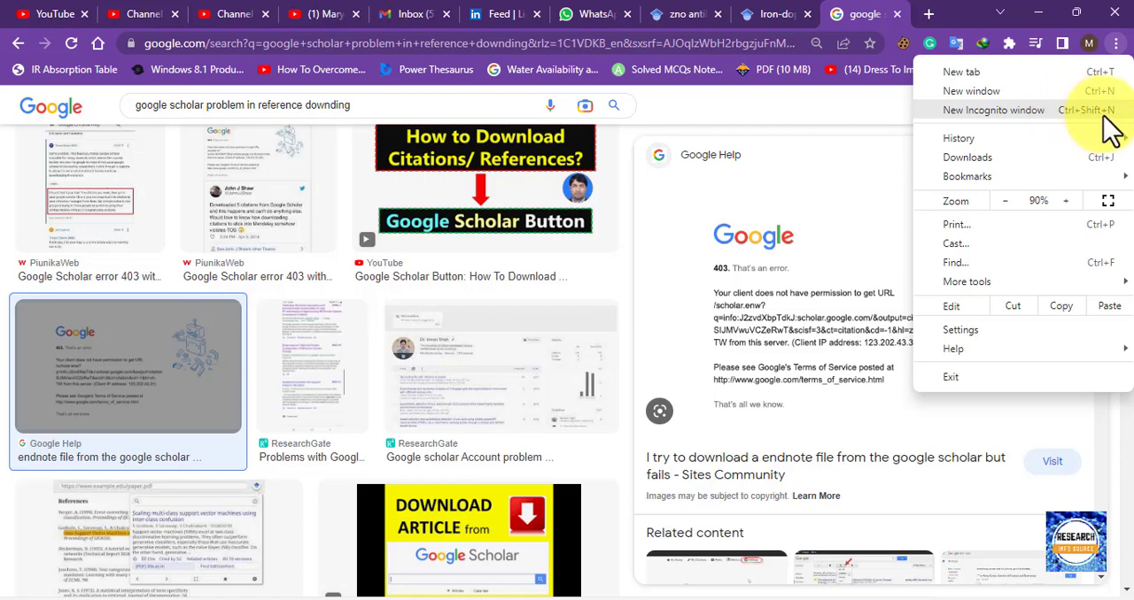
pyautogui.click(1076, 112)
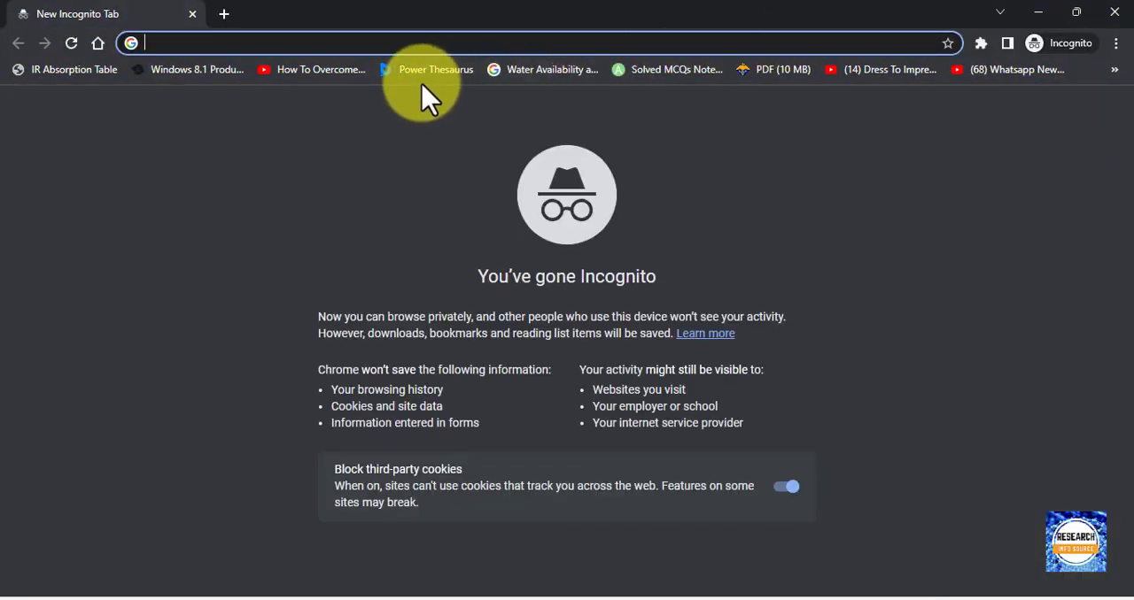
pyautogui.click(278, 43)
pyautogui.write('goo')
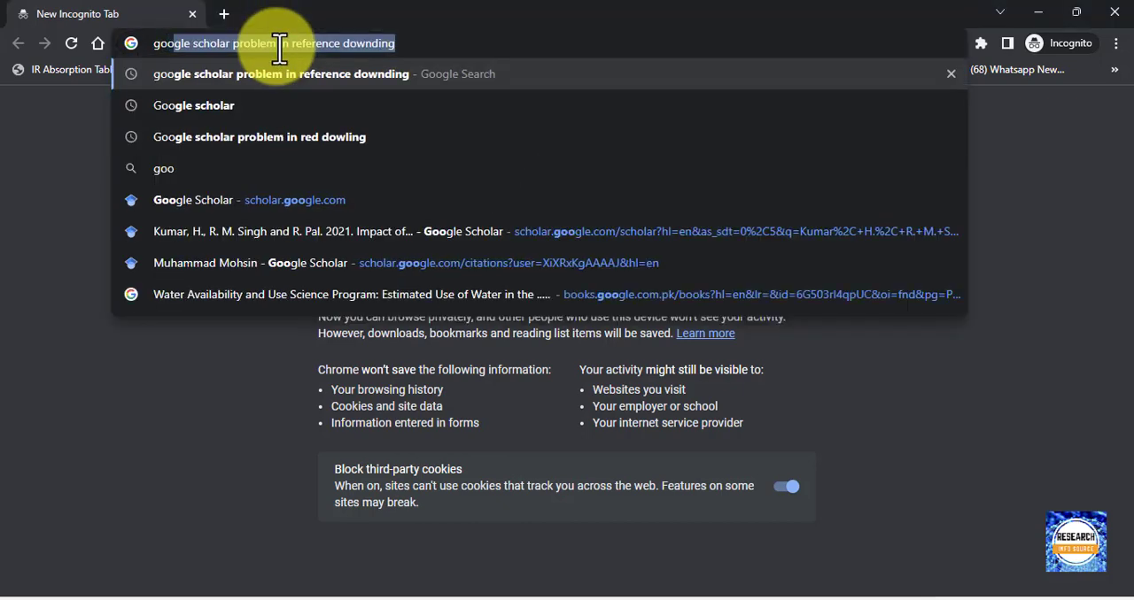
pyautogui.write('gle schi')
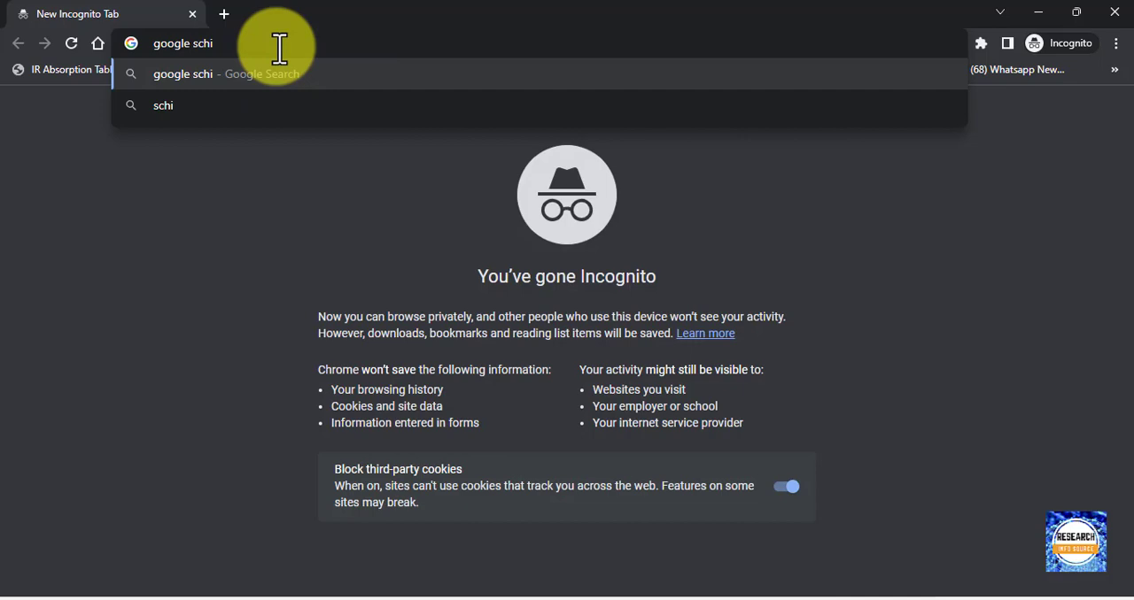
pyautogui.press('BackSpace')
pyautogui.write('ola')
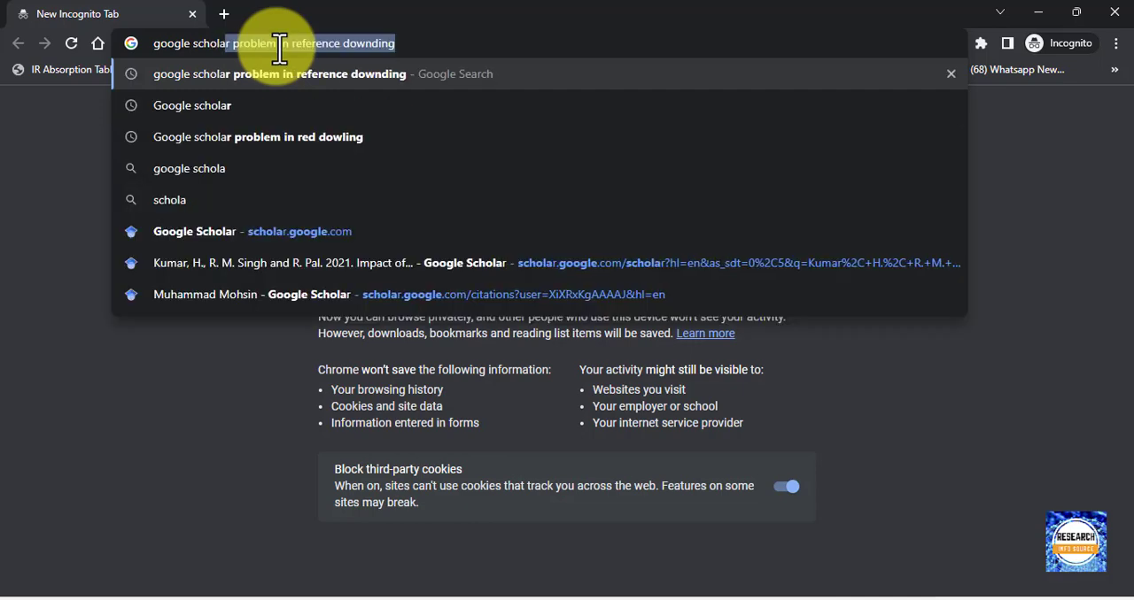
pyautogui.write('r')
pyautogui.press('Return')
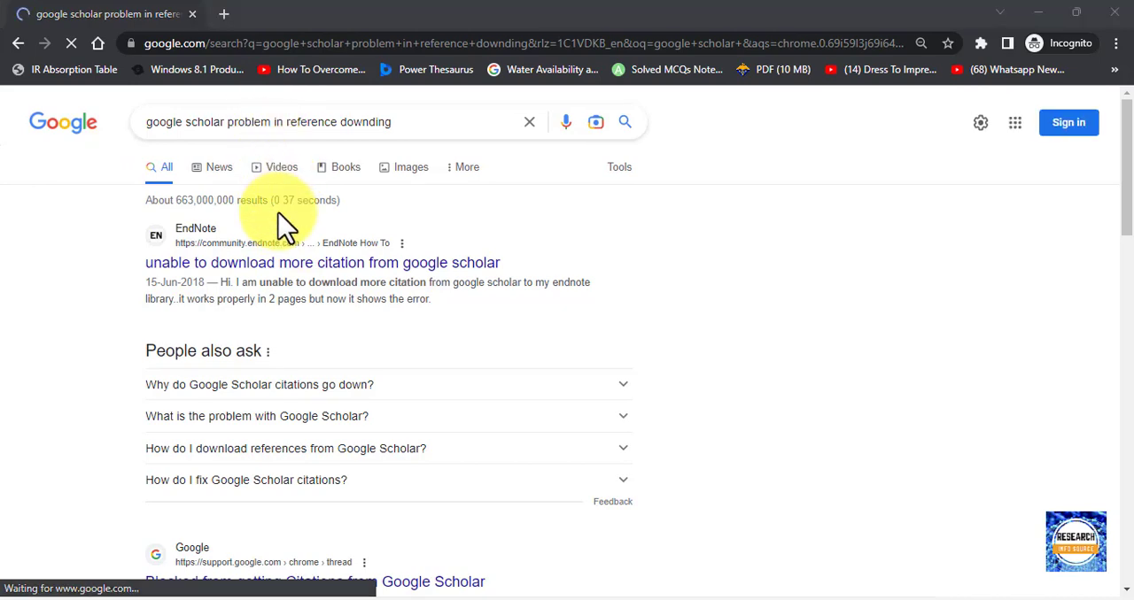
# Shorten the search query to "google scholar" and open the Google Scholar site from the results.
pyautogui.moveTo(400, 127); pyautogui.dragTo(228, 132)
pyautogui.press('BackSpace')
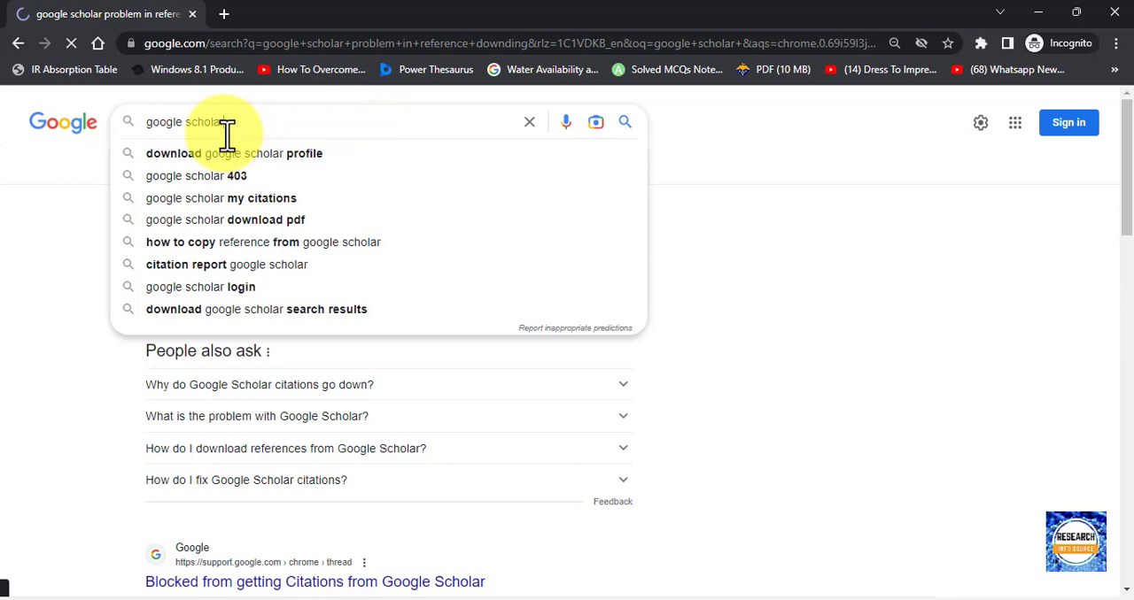
pyautogui.press('Return')
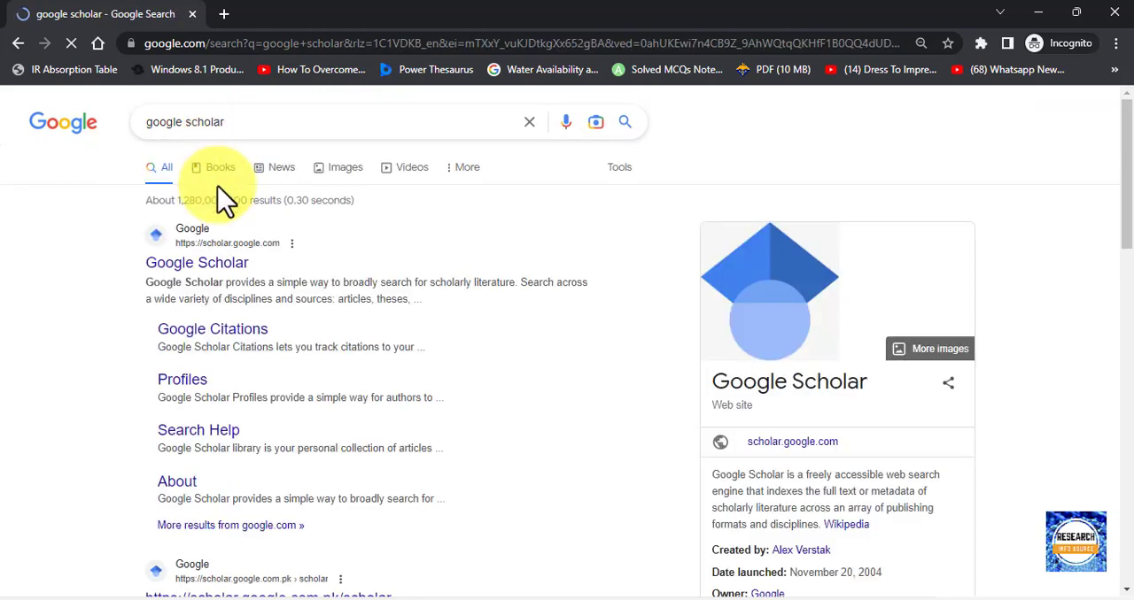
pyautogui.click(229, 266)
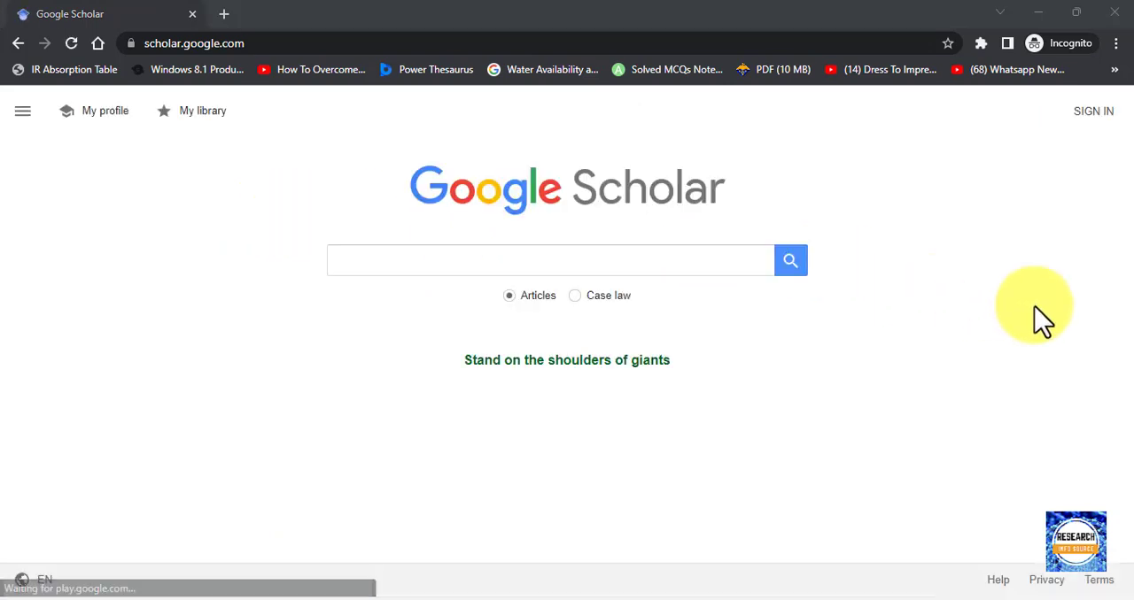
# Search Google Scholar for "nanoparticles".
pyautogui.click(461, 261)
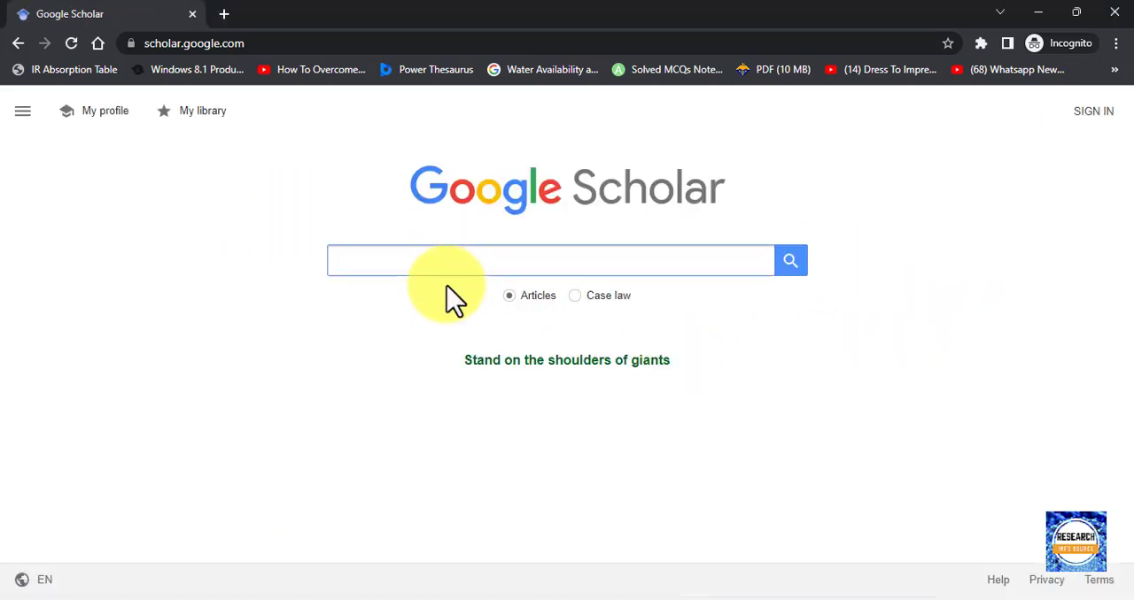
pyautogui.write('nano')
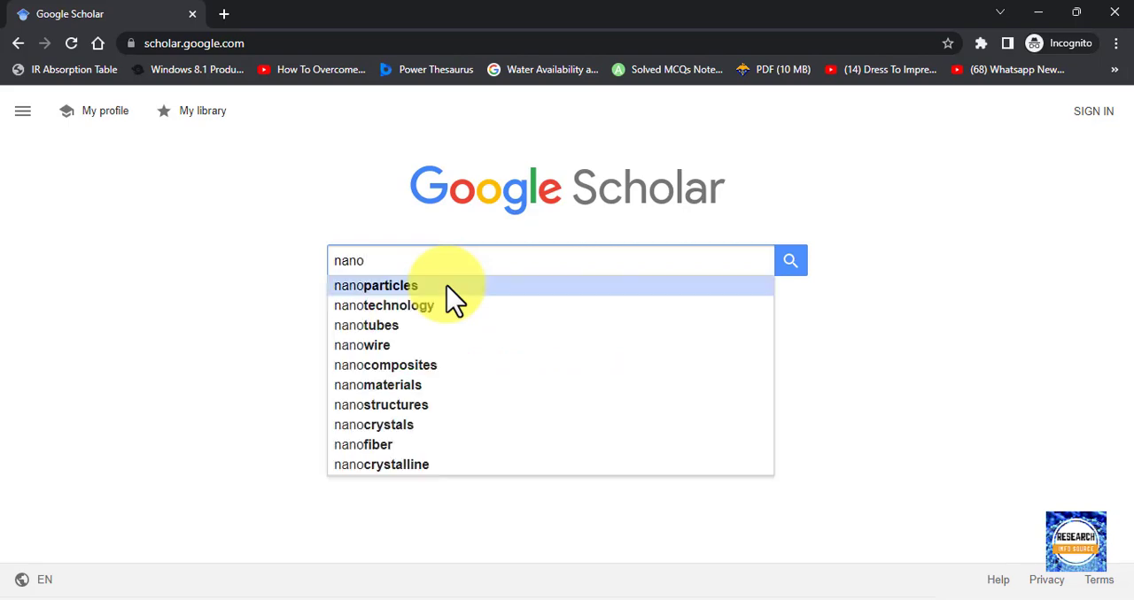
pyautogui.press('Down')
pyautogui.press('Up')
pyautogui.press('Return')
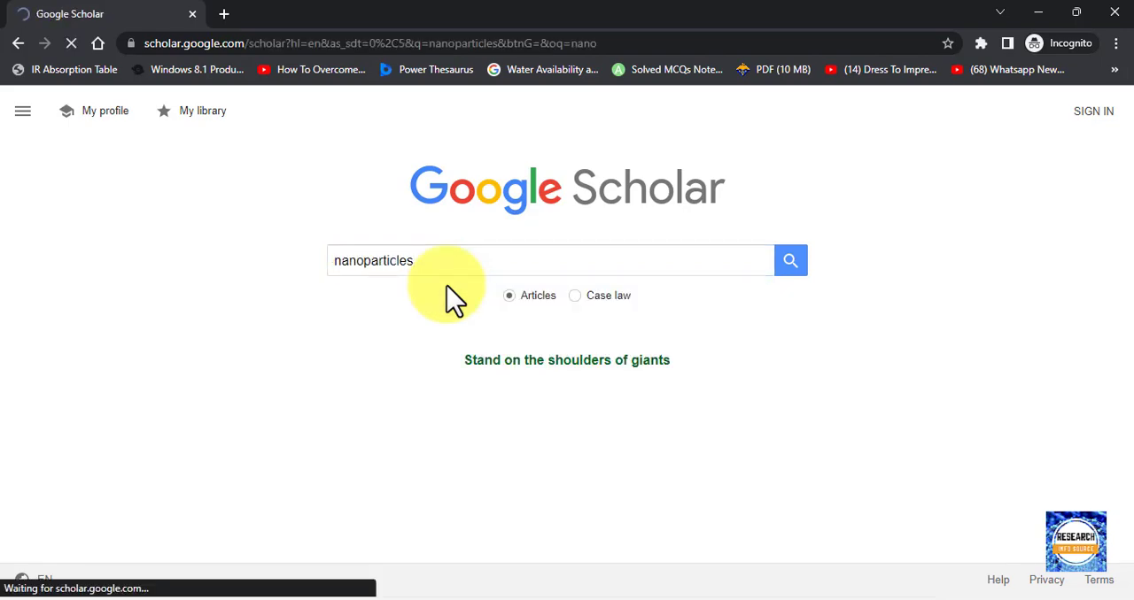